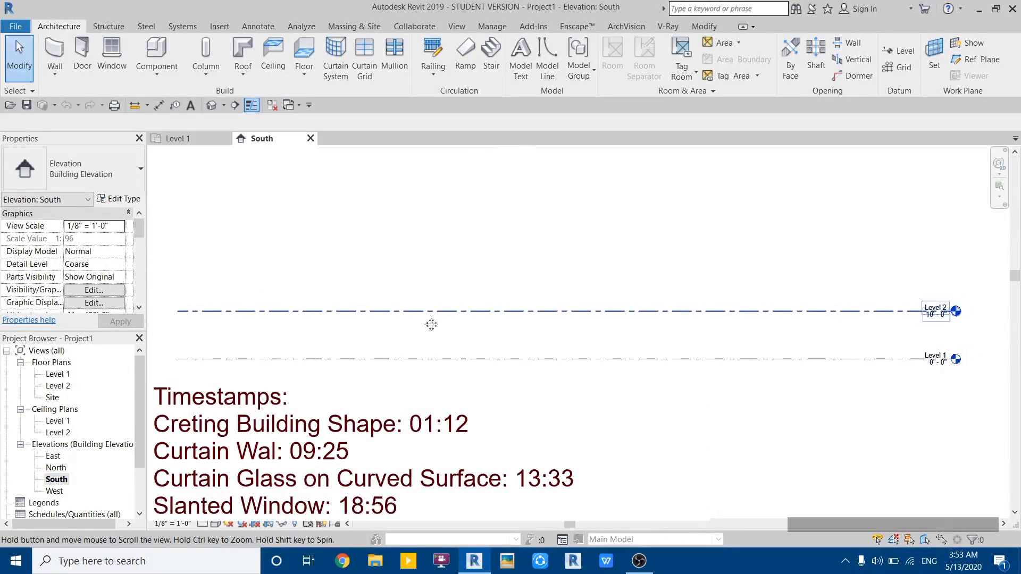
# - Draw a new level 4' below Level 1, spanning the same length as the existing levels
pyautogui.moveTo(430, 323); pyautogui.dragTo(485, 322, button='middle')
pyautogui.moveTo(486, 324); pyautogui.dragTo(363, 398)
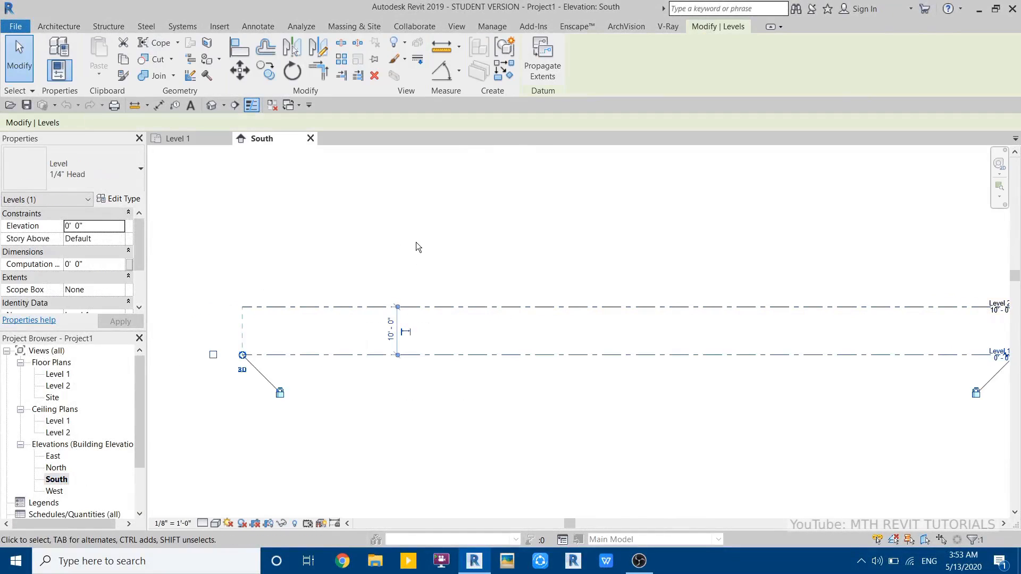
pyautogui.click(503, 70)
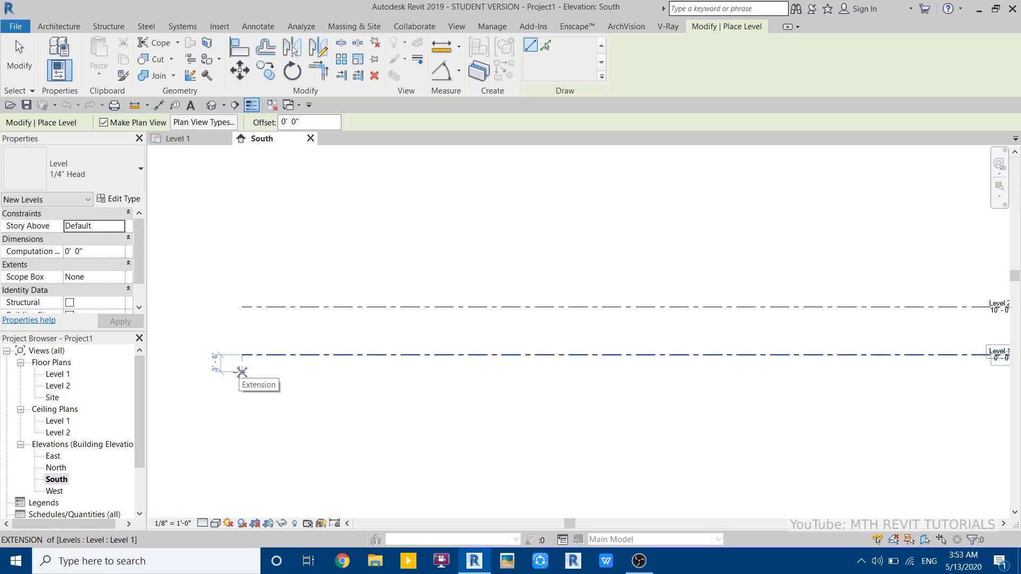
pyautogui.click(242, 374)
pyautogui.moveTo(580, 410); pyautogui.dragTo(264, 412, button='middle')
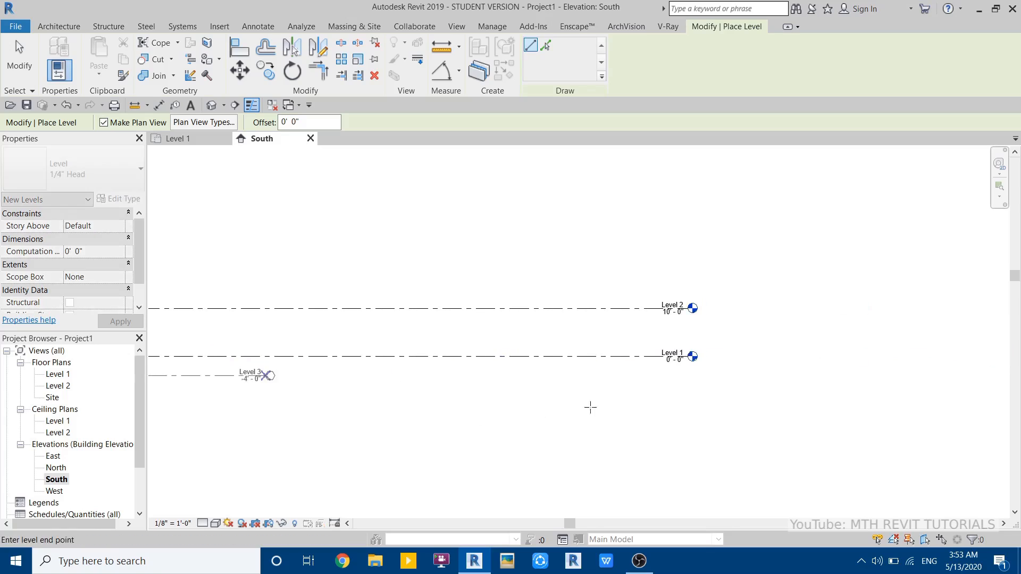
# - Draw another level 10' above Level 2, aligned with the ends of the existing levels
pyautogui.moveTo(319, 334); pyautogui.dragTo(517, 378, button='middle')
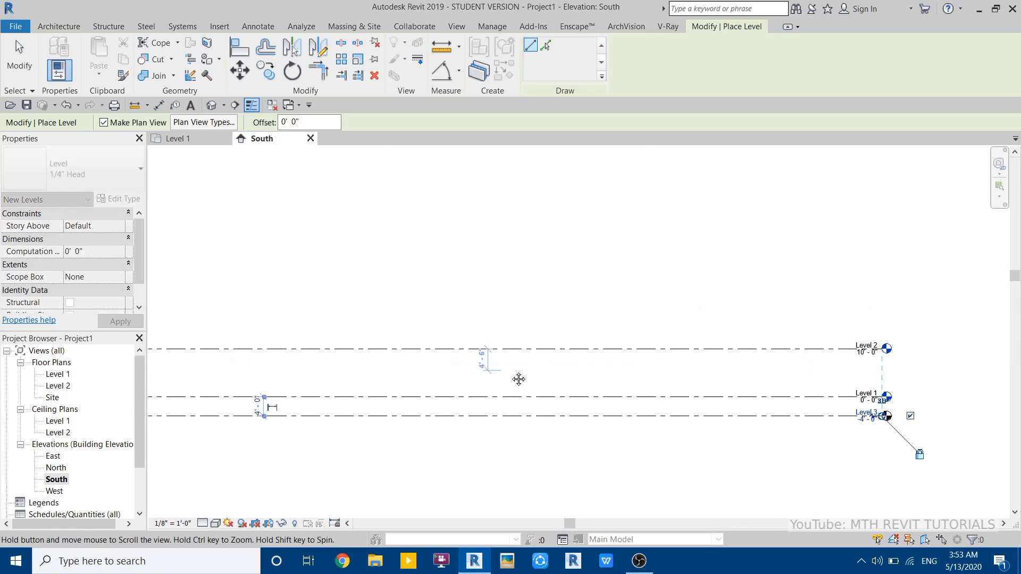
pyautogui.moveTo(332, 371); pyautogui.dragTo(540, 376, button='middle')
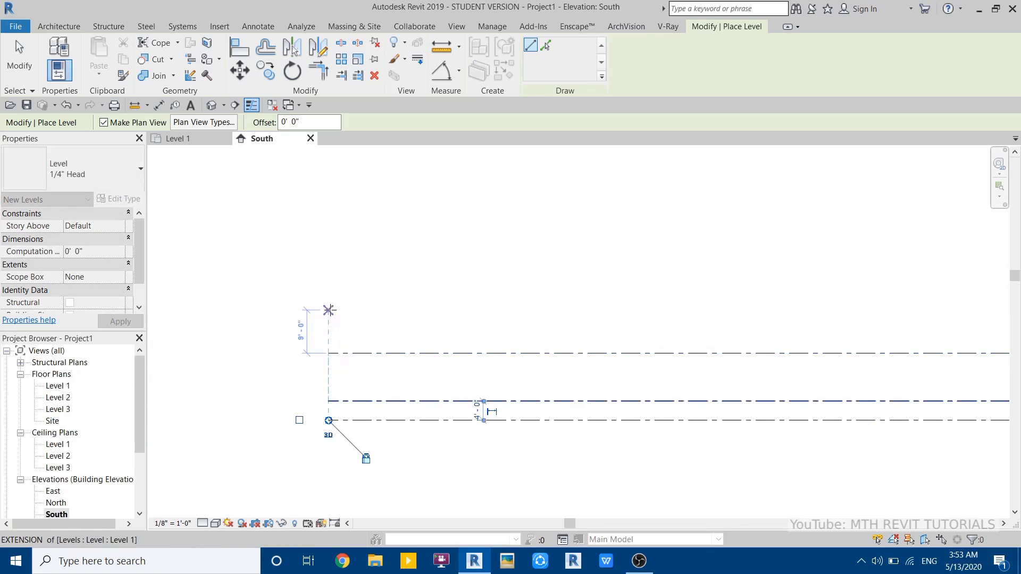
pyautogui.click(328, 304)
pyautogui.moveTo(540, 327); pyautogui.dragTo(256, 332, button='middle')
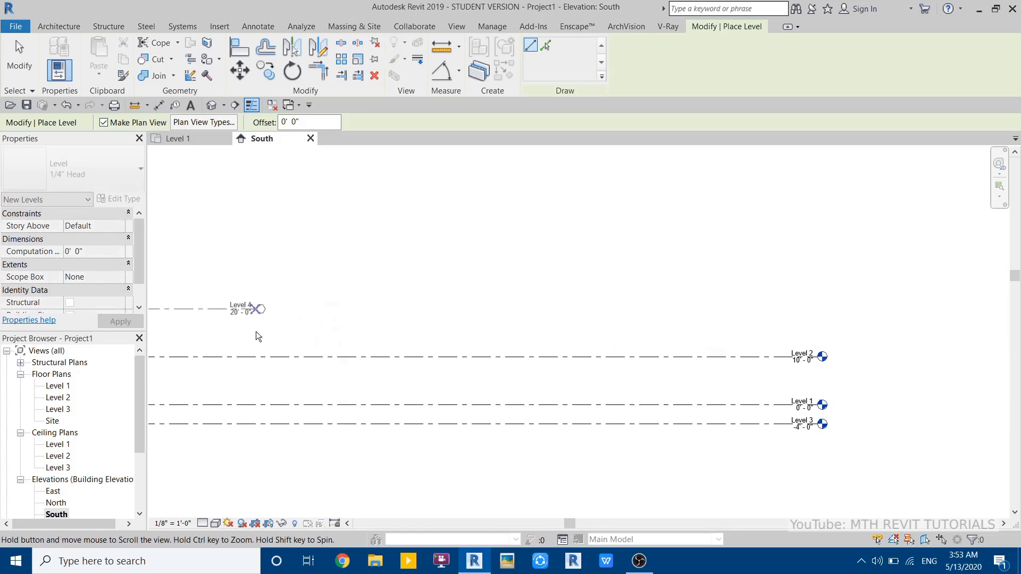
pyautogui.click(817, 309)
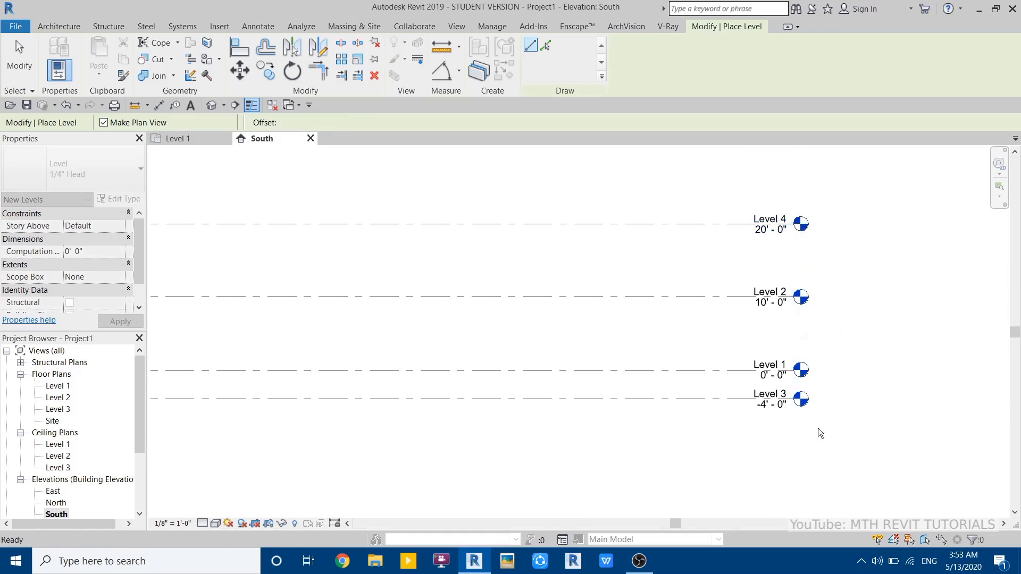
pyautogui.scroll(5, 819, 428)
pyautogui.press('Escape')
pyautogui.press('Escape')
# - Rename the lowest level "00 -4' Site" and Level 1 "01 GL", renaming their corresponding views as well
pyautogui.doubleClick(751, 400)
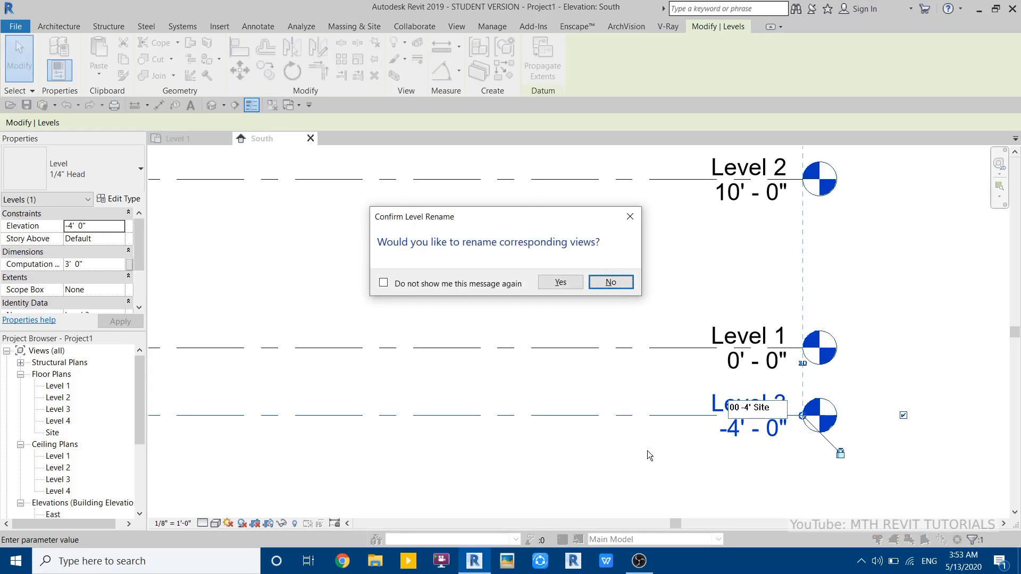
pyautogui.click(560, 283)
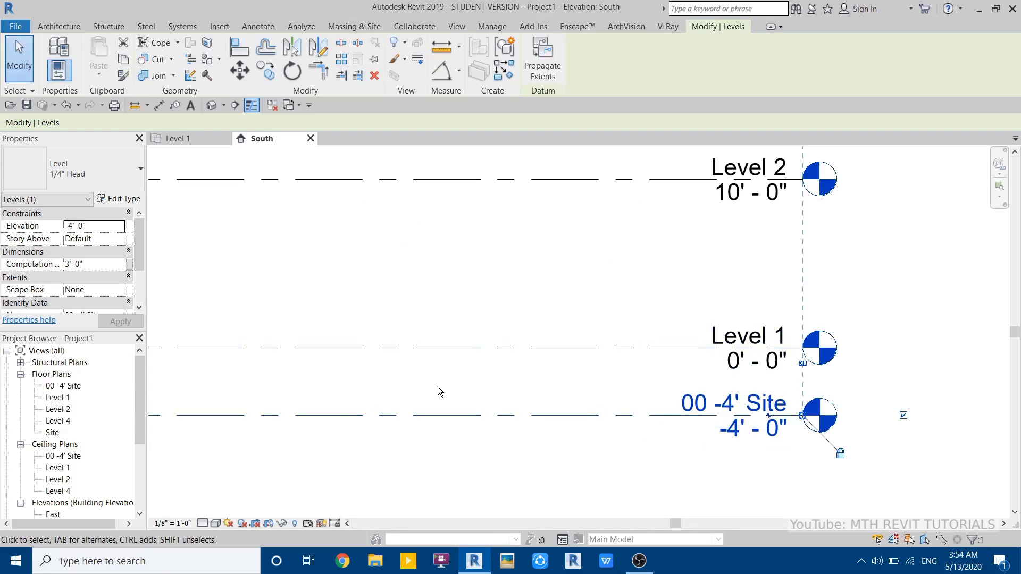
pyautogui.scroll(-1, 547, 364)
pyautogui.moveTo(547, 364); pyautogui.dragTo(401, 394, button='middle')
pyautogui.scroll(2, 599, 415)
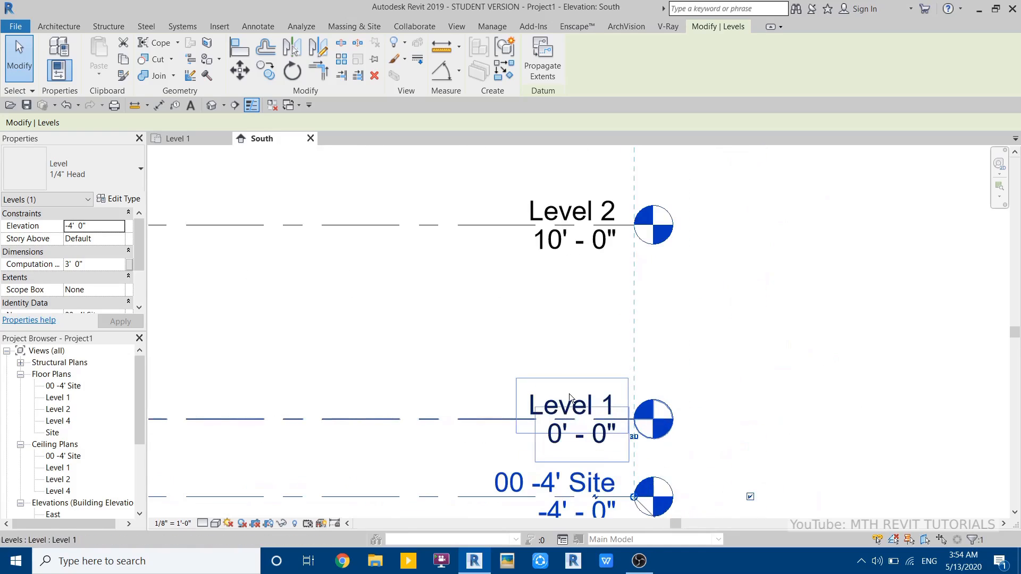
pyautogui.doubleClick(569, 396)
pyautogui.write('01')
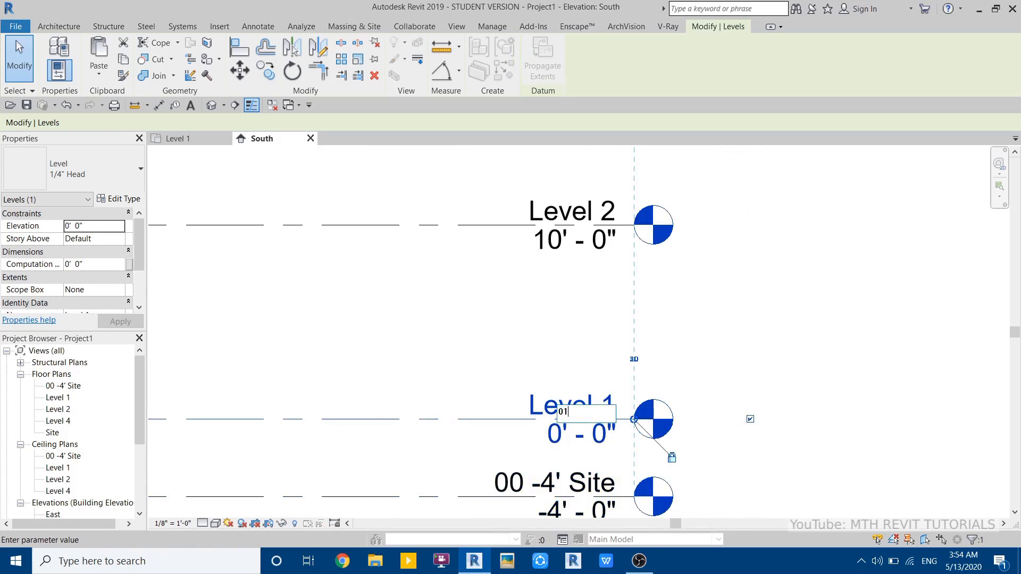
pyautogui.write(' GL')
pyautogui.press('Return')
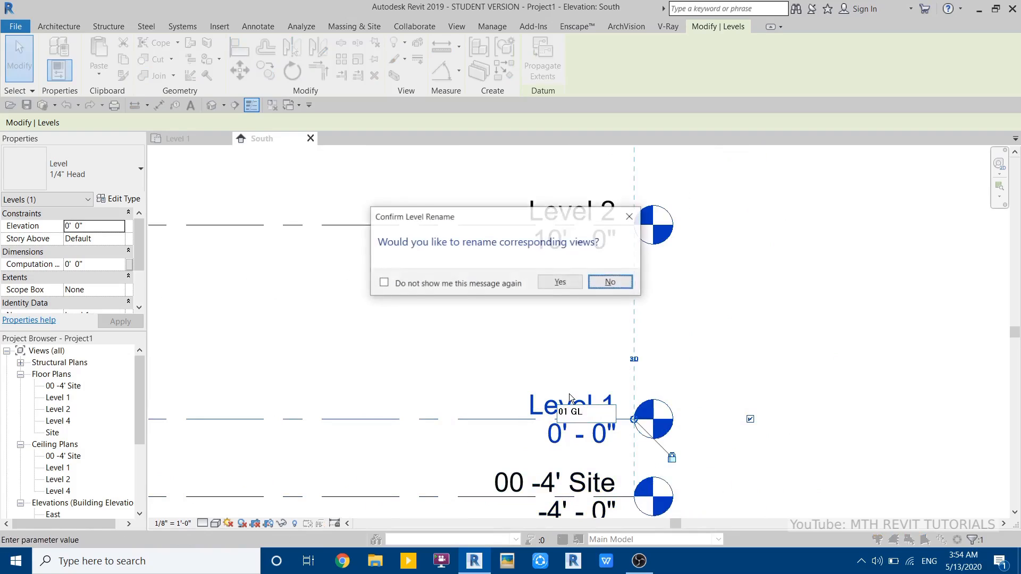
pyautogui.click(557, 283)
# - Rename Level 2 "02 L1" together with its corresponding views
pyautogui.moveTo(417, 243); pyautogui.dragTo(428, 360, button='middle')
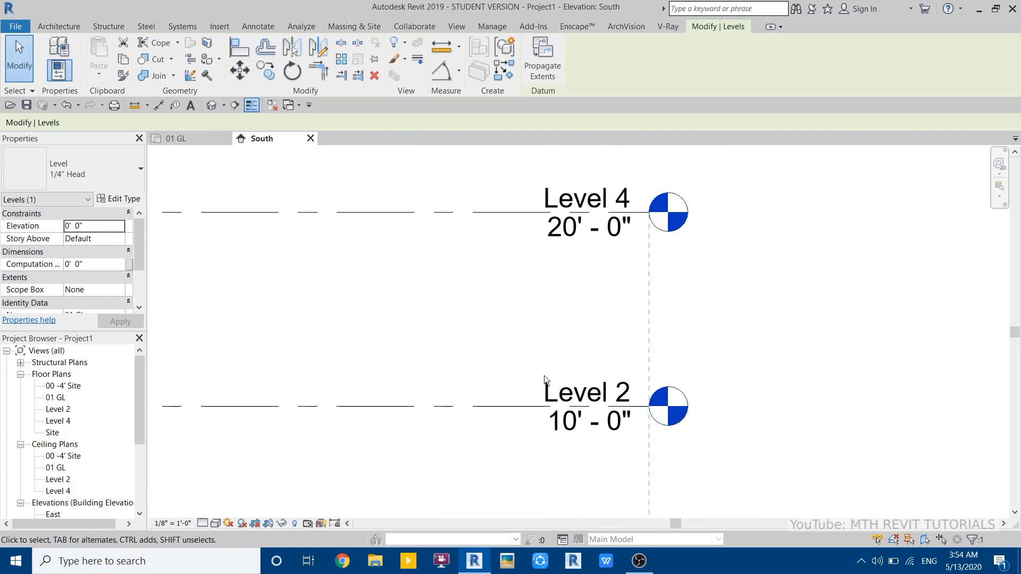
pyautogui.click(605, 375)
pyautogui.click(605, 375)
pyautogui.write('02 ')
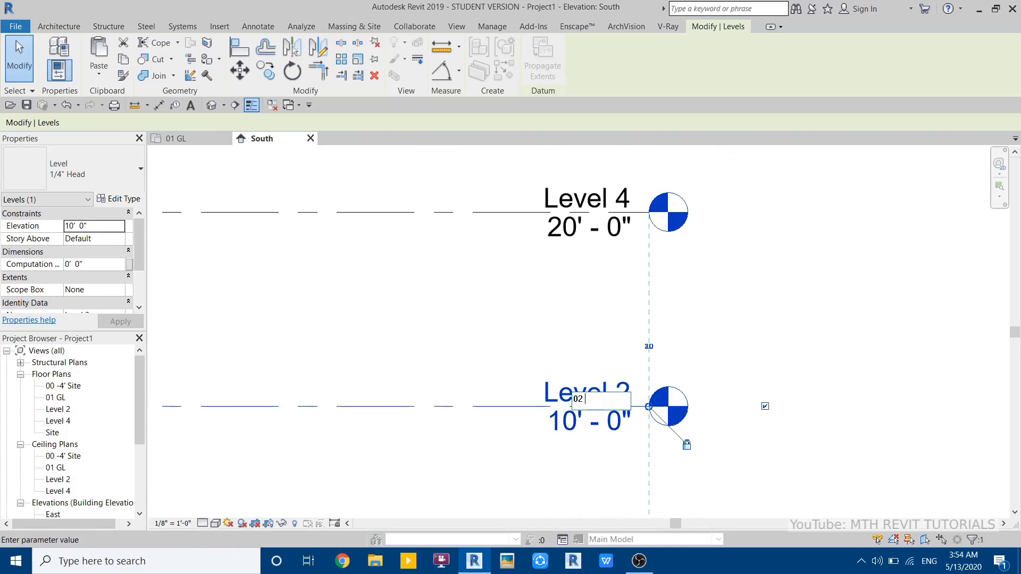
pyautogui.write('L1')
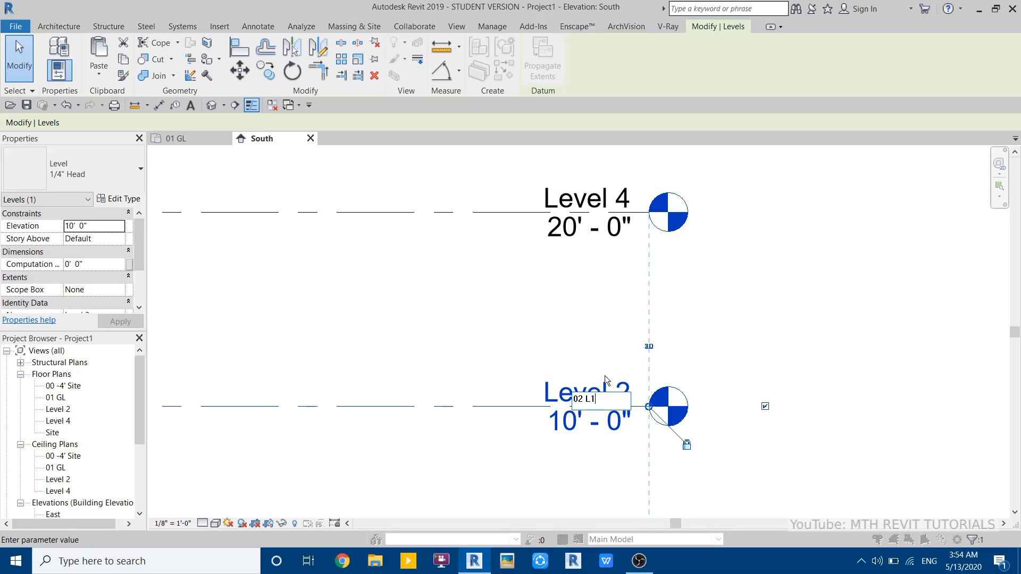
pyautogui.press('Return')
pyautogui.click(557, 285)
# - Rename Level 4 "03 L2" together with its corresponding views
pyautogui.scroll(-2, 566, 317)
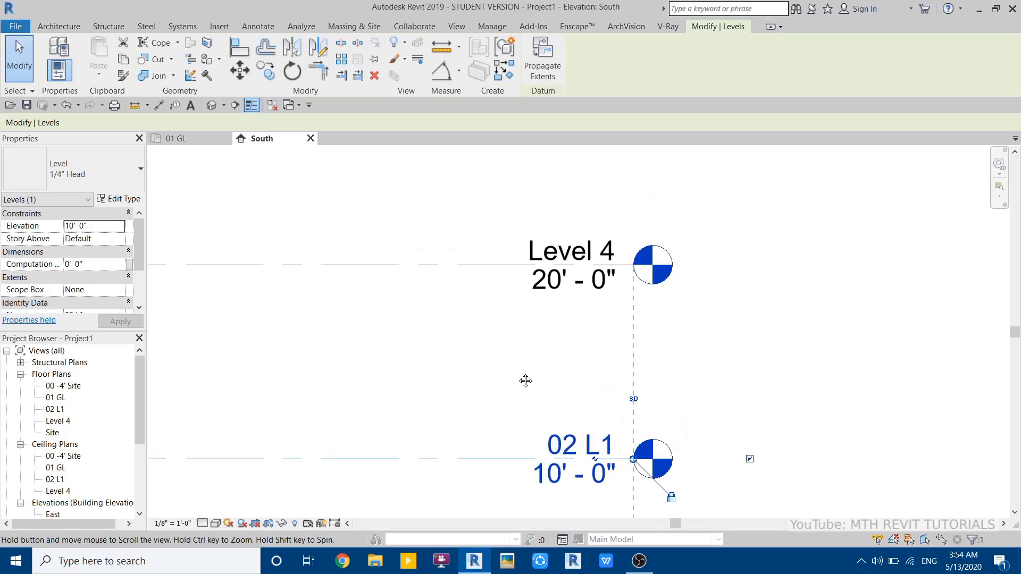
pyautogui.scroll(2, 525, 381)
pyautogui.doubleClick(543, 277)
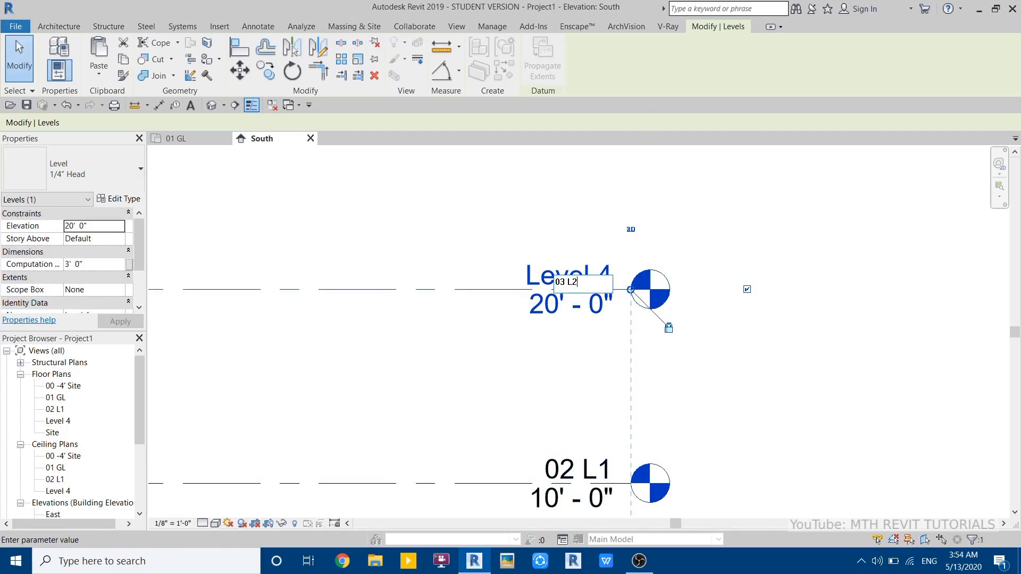
pyautogui.press('Return')
pyautogui.click(561, 282)
pyautogui.click(268, 340)
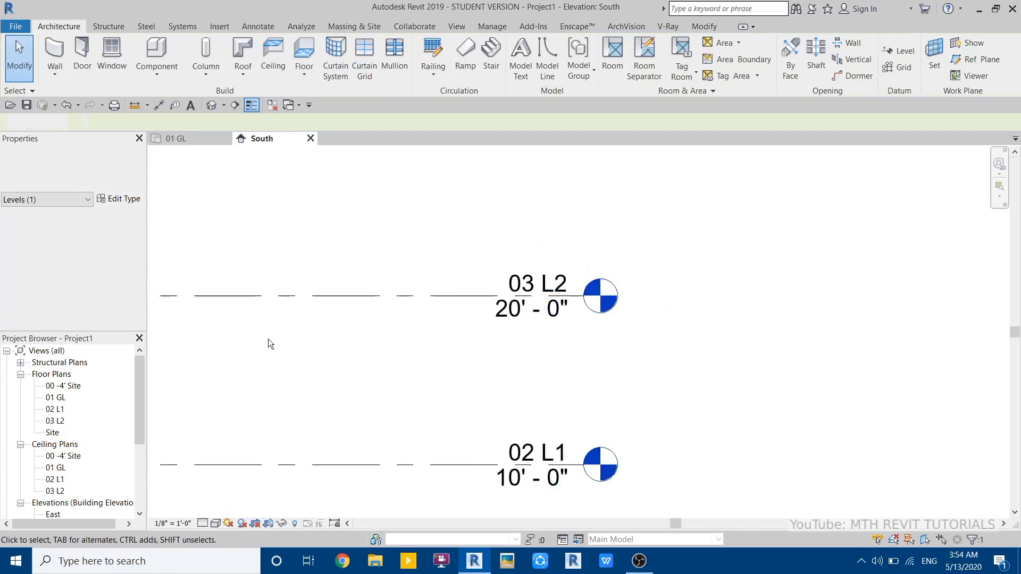
# - Switch to the 01 GL floor plan
pyautogui.scroll(-4, 551, 291)
pyautogui.moveTo(413, 294); pyautogui.dragTo(711, 300, button='middle')
pyautogui.scroll(-2, 538, 277)
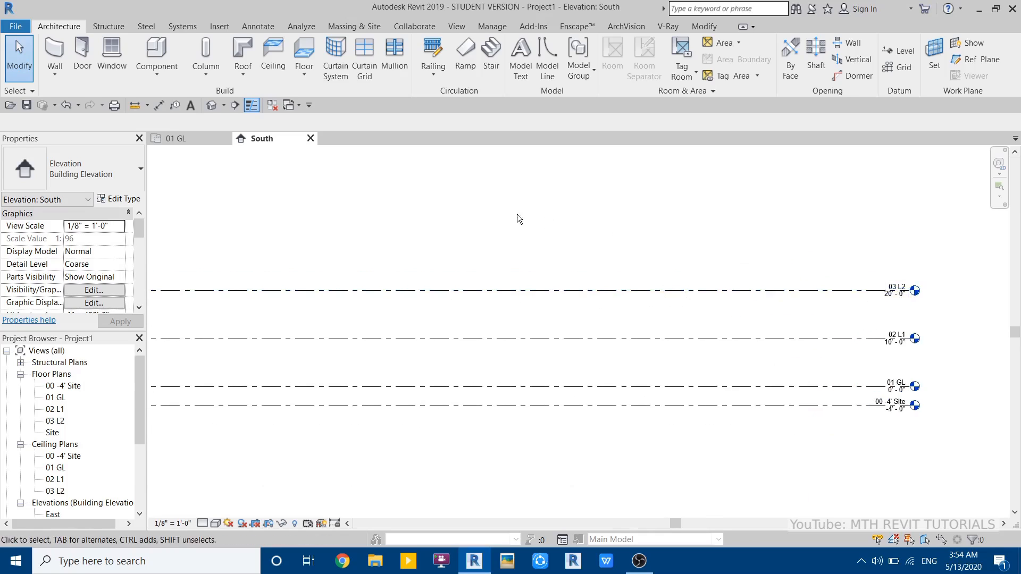
pyautogui.click(196, 142)
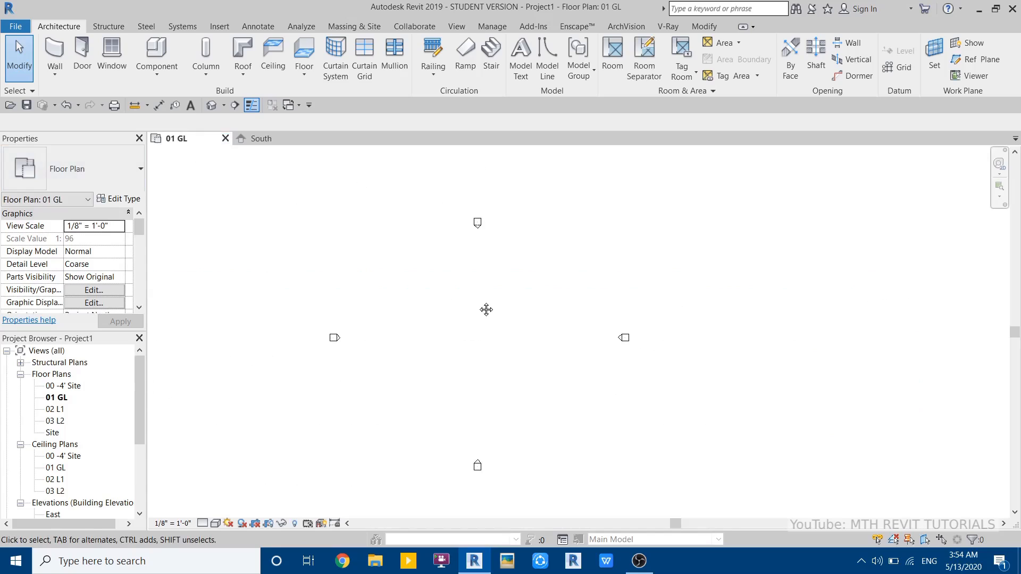
# - Draw a vertical and a horizontal reference plane between the elevation markers, crossing near the lower end of the vertical one
pyautogui.scroll(2, 495, 316)
pyautogui.moveTo(486, 310); pyautogui.dragTo(465, 322, button='middle')
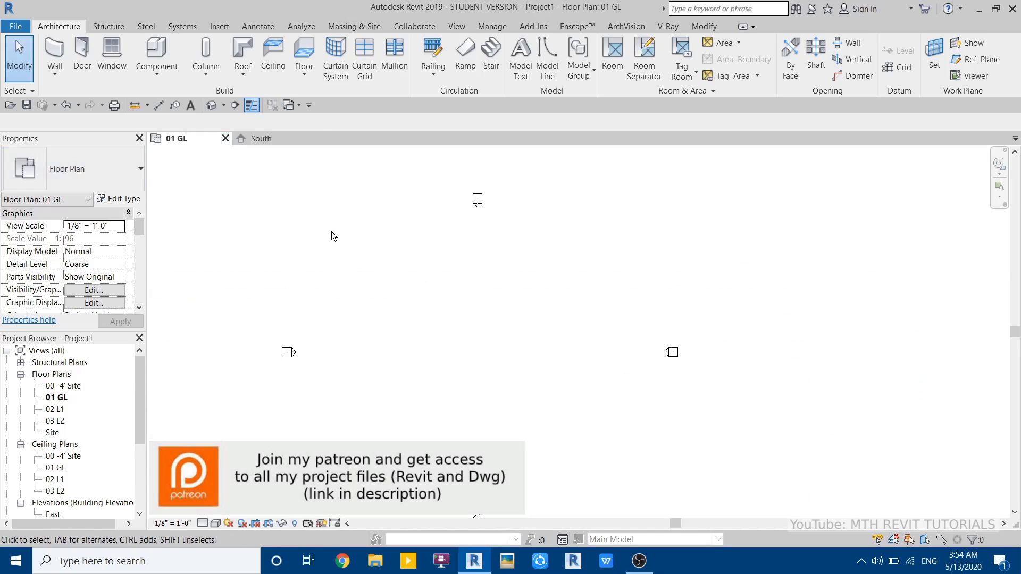
pyautogui.scroll(1, 446, 333)
pyautogui.moveTo(433, 305); pyautogui.dragTo(426, 299, button='middle')
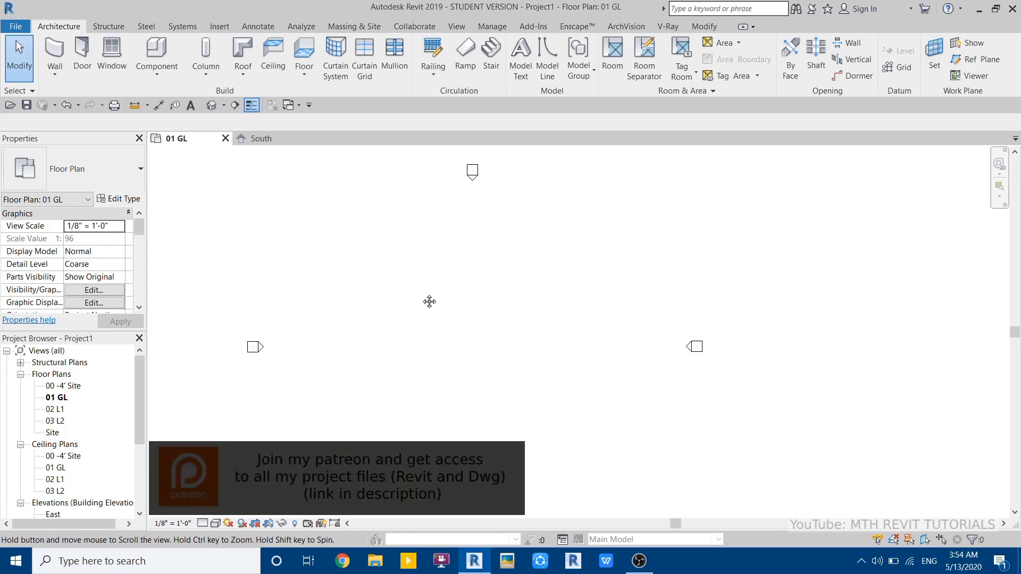
pyautogui.click(976, 59)
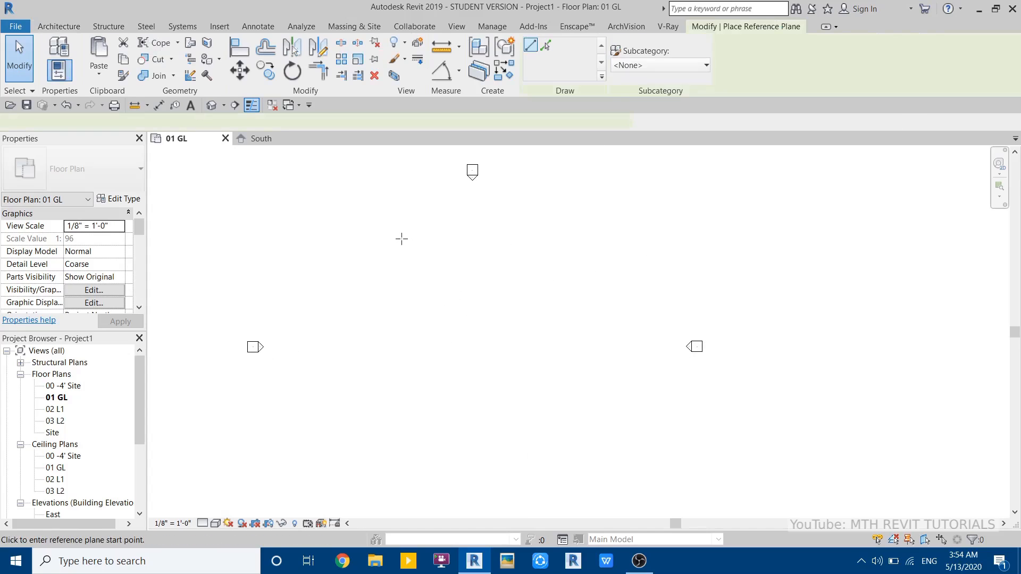
pyautogui.click(371, 240)
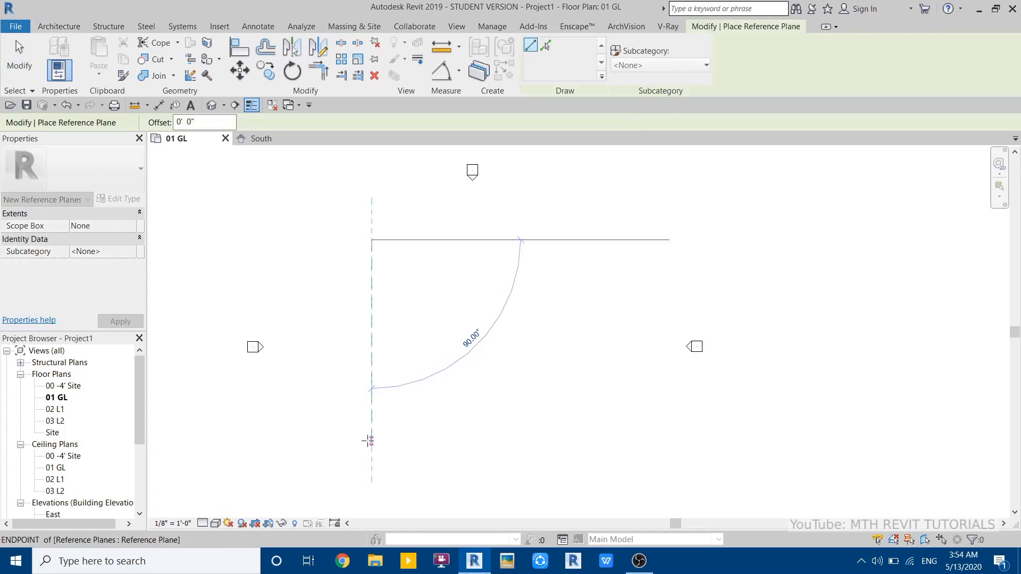
pyautogui.click(372, 438)
pyautogui.click(266, 421)
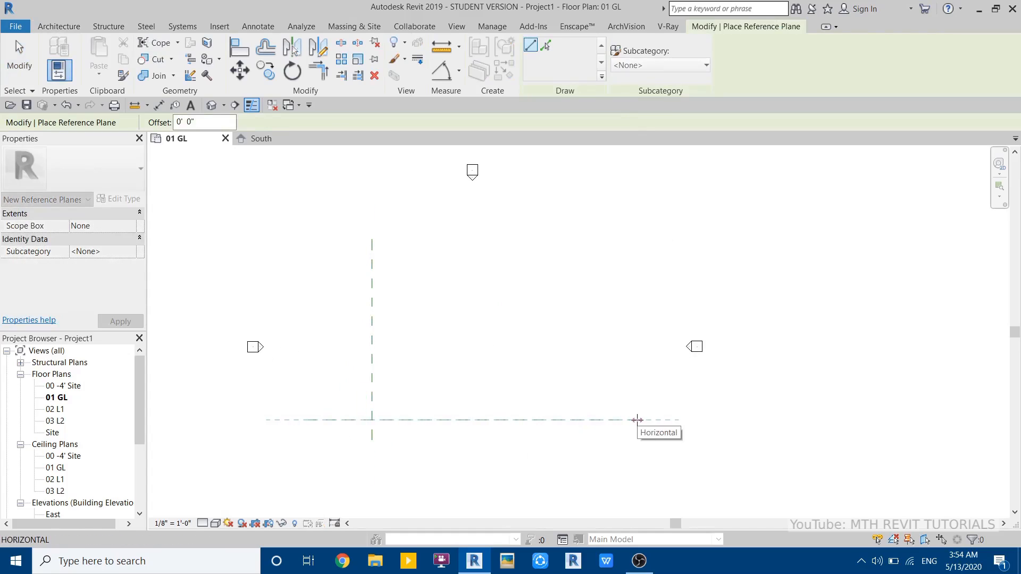
pyautogui.click(638, 419)
pyautogui.press('Escape')
pyautogui.press('Escape')
# - Name the vertical reference plane "1"
pyautogui.scroll(2, 318, 423)
pyautogui.click(400, 357)
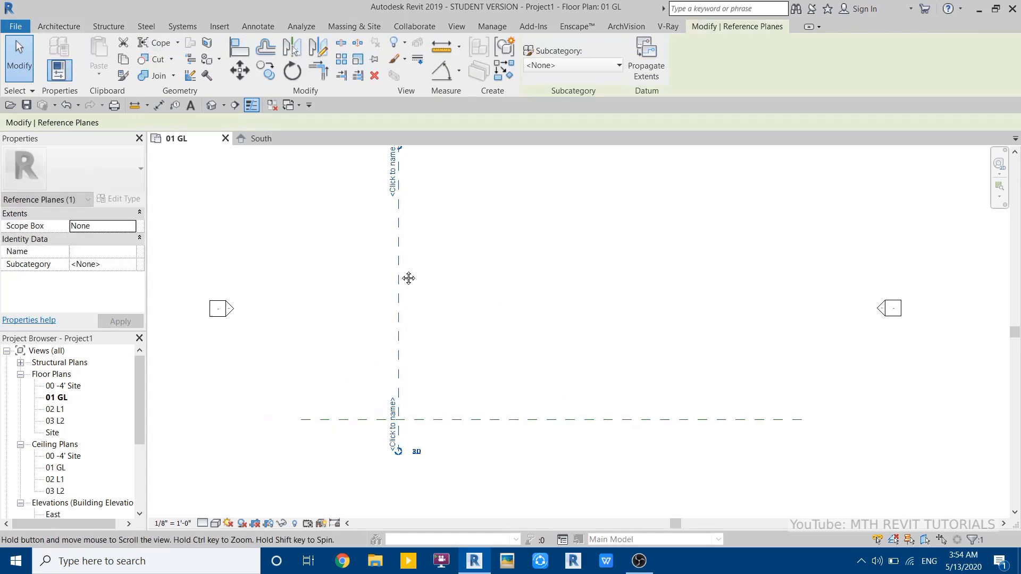
pyautogui.moveTo(410, 278); pyautogui.dragTo(384, 324, button='middle')
pyautogui.click(369, 221)
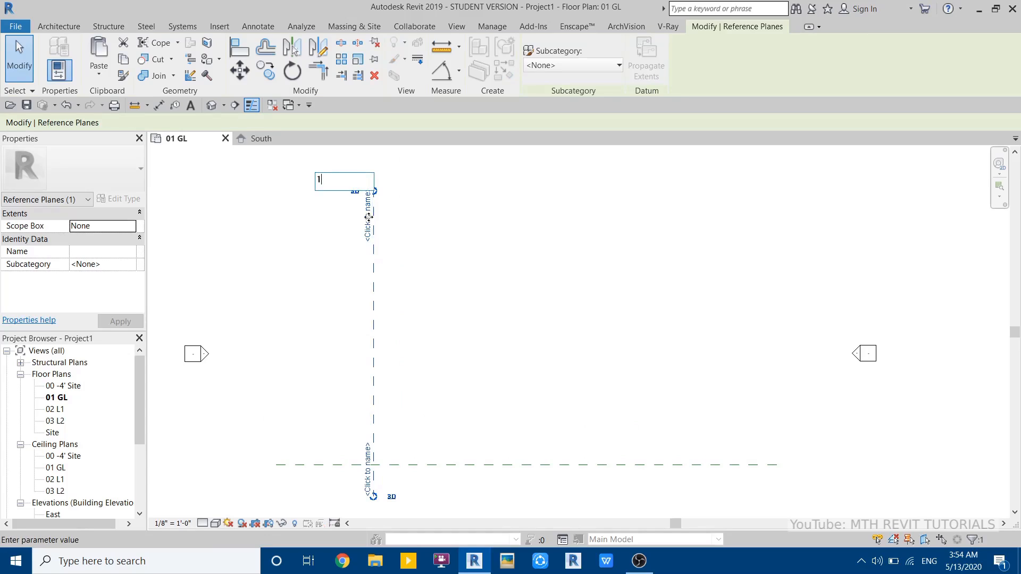
pyautogui.write('1')
pyautogui.press('Return')
pyautogui.moveTo(592, 326); pyautogui.dragTo(502, 299, button='middle')
pyautogui.press('Escape')
# - Name the horizontal reference plane "2"
pyautogui.click(568, 437)
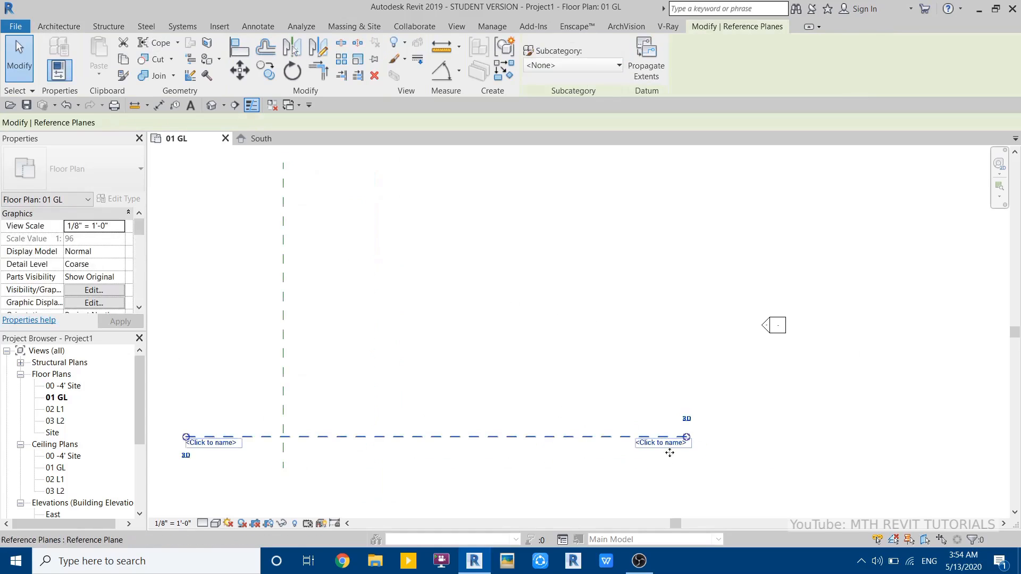
pyautogui.click(672, 445)
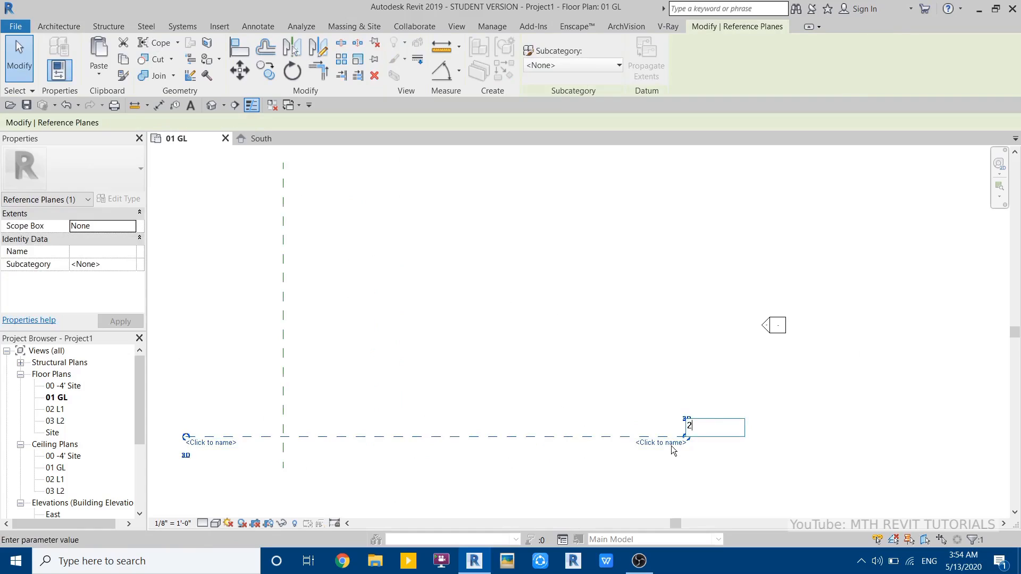
pyautogui.press('Return')
pyautogui.press('Escape')
# - Open the West elevation from its marker in the floor plan
pyautogui.scroll(-2, 566, 359)
pyautogui.moveTo(425, 349); pyautogui.dragTo(485, 371, button='middle')
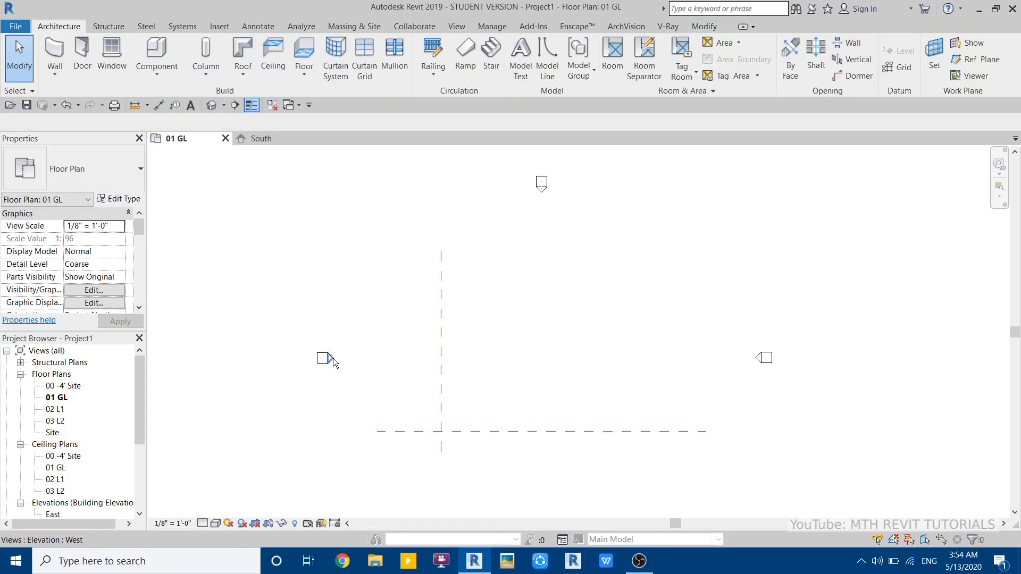
pyautogui.doubleClick(331, 359)
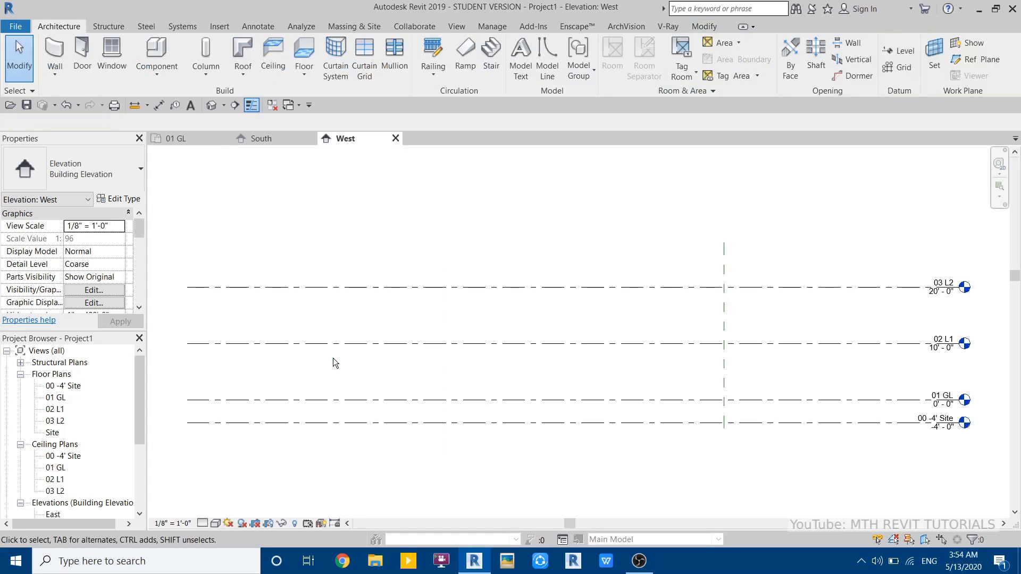
# - Start a roof by extrusion on work plane Reference Plane : 1, with reference level 03 L2 and 0' 0" offset
pyautogui.moveTo(480, 353); pyautogui.dragTo(495, 370, button='middle')
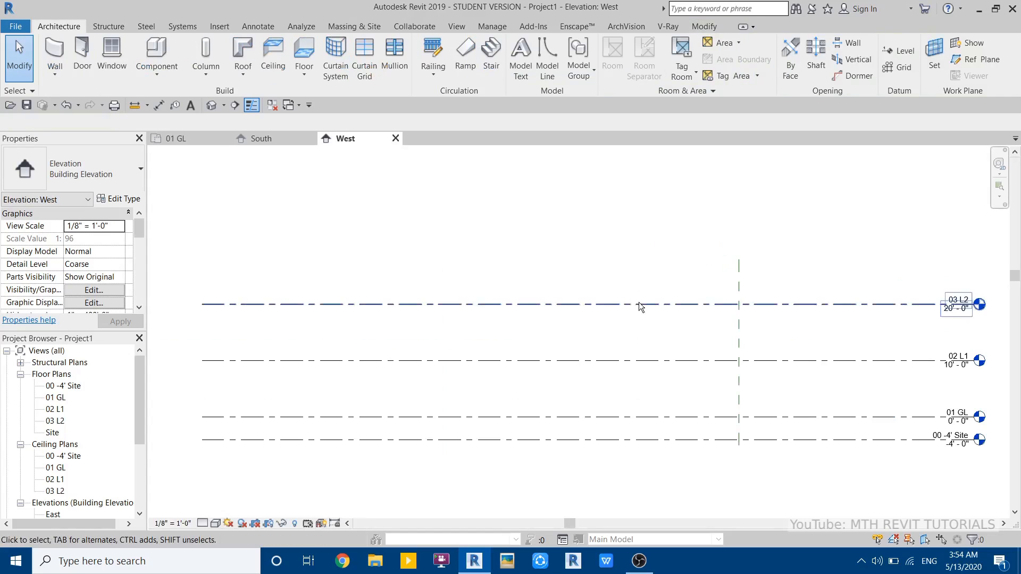
pyautogui.moveTo(624, 308); pyautogui.dragTo(570, 304, button='middle')
pyautogui.scroll(2, 562, 314)
pyautogui.moveTo(498, 326); pyautogui.dragTo(535, 319, button='middle')
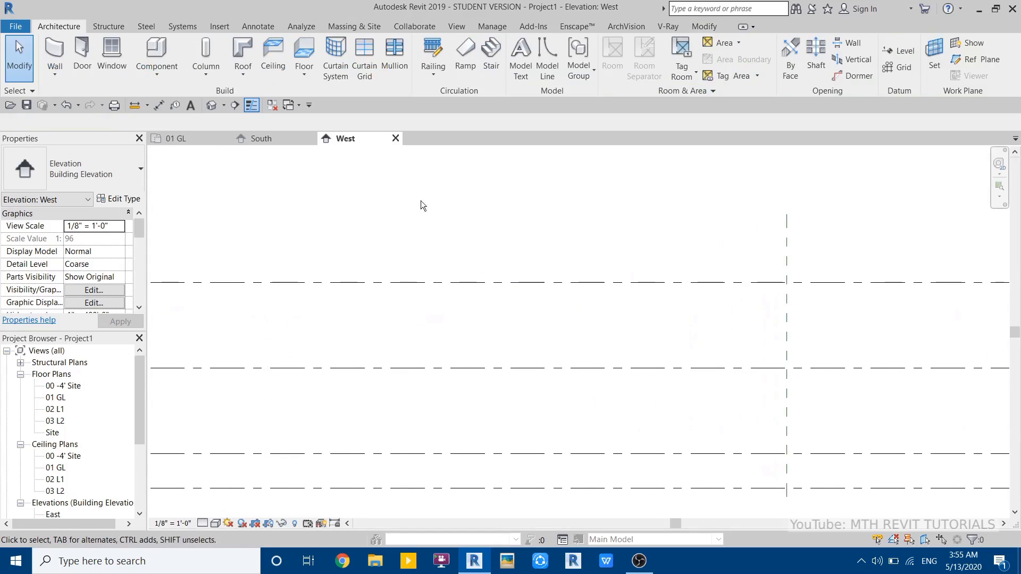
pyautogui.click(246, 74)
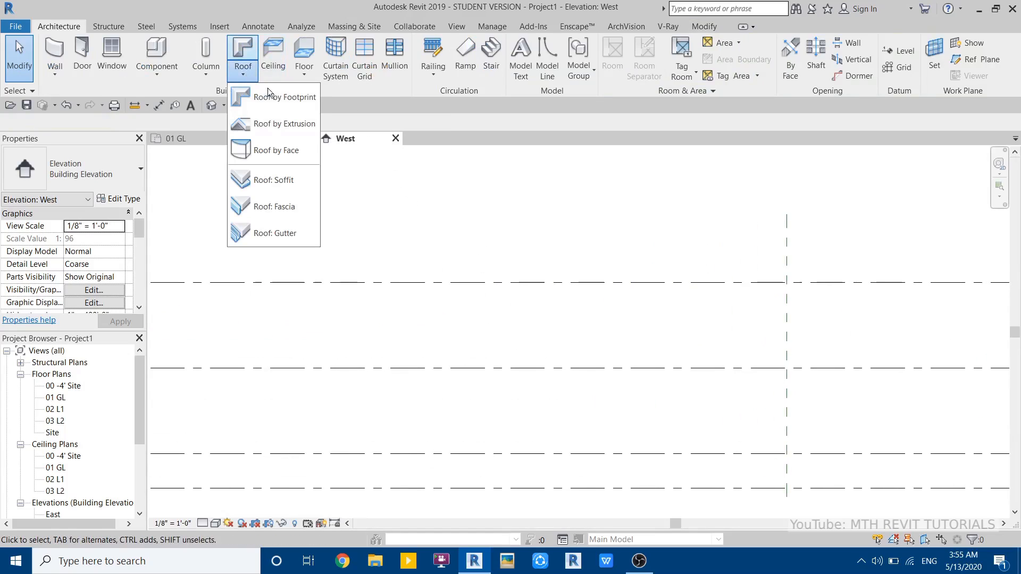
pyautogui.click(282, 125)
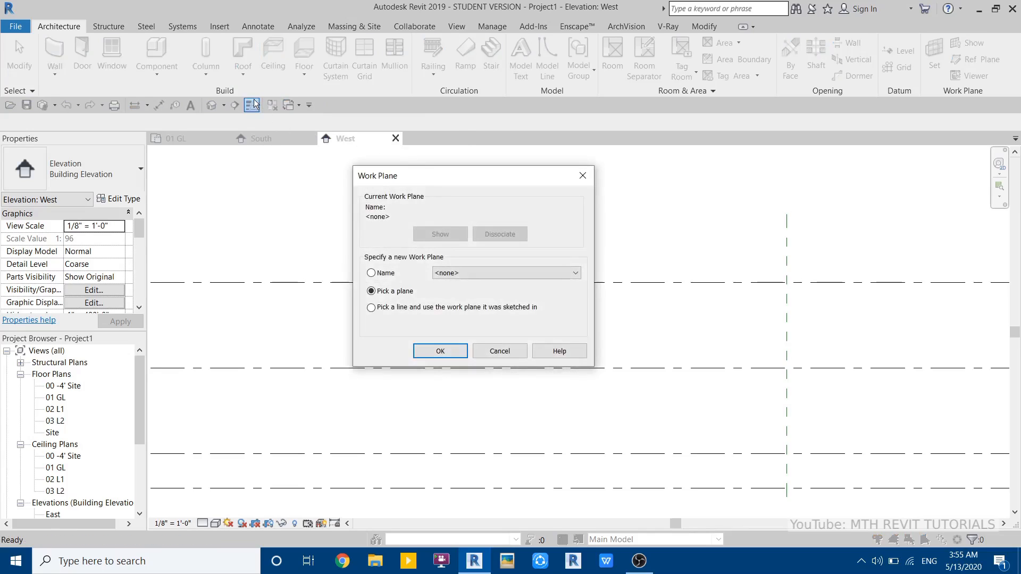
pyautogui.moveTo(418, 173); pyautogui.dragTo(483, 171)
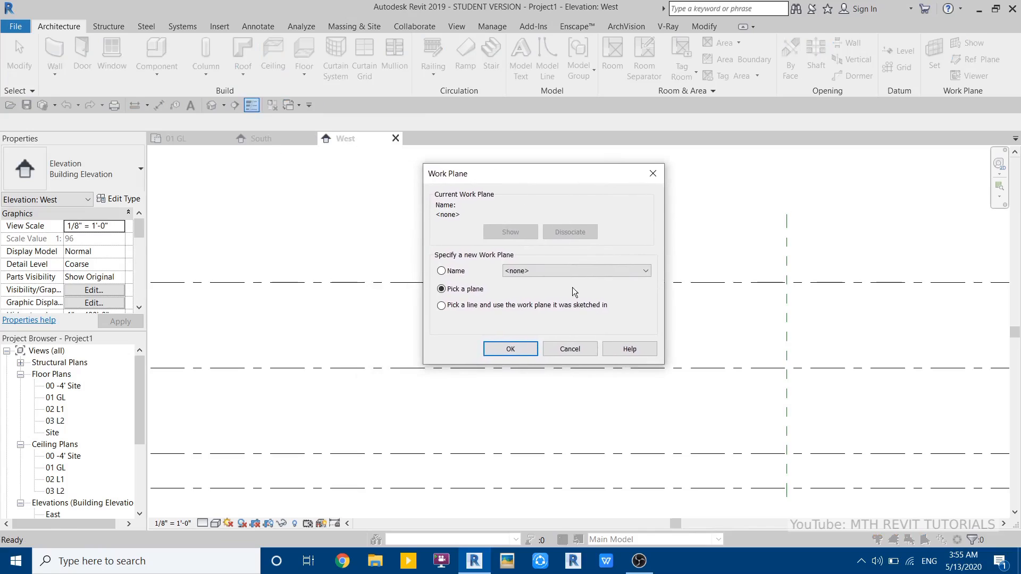
pyautogui.click(564, 271)
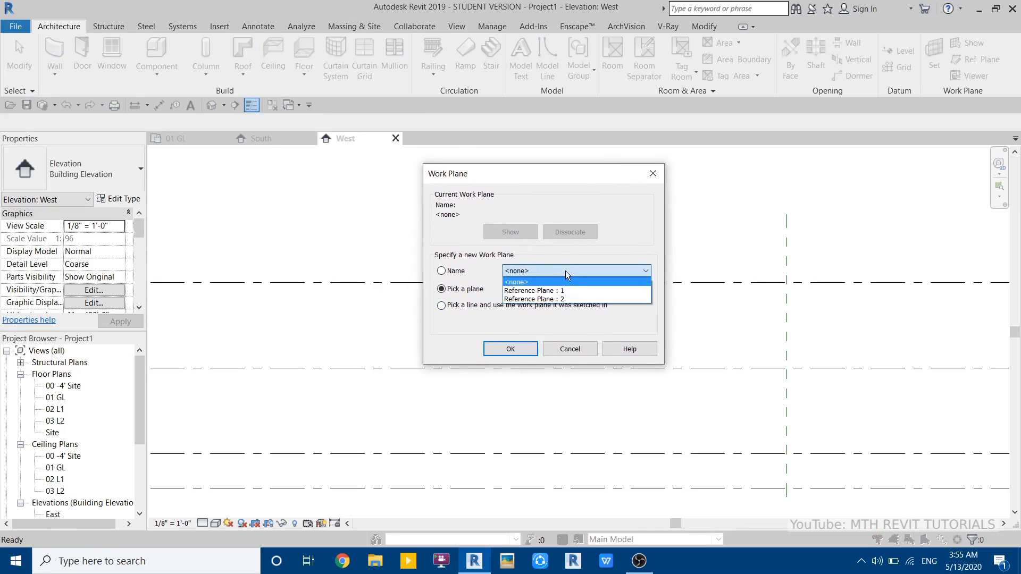
pyautogui.click(535, 291)
pyautogui.click(511, 349)
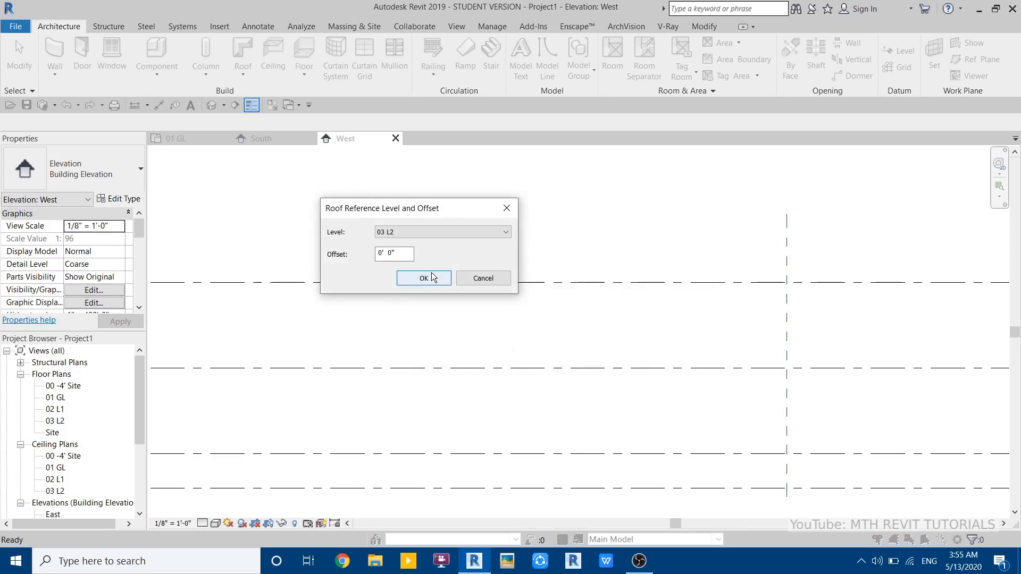
pyautogui.click(432, 277)
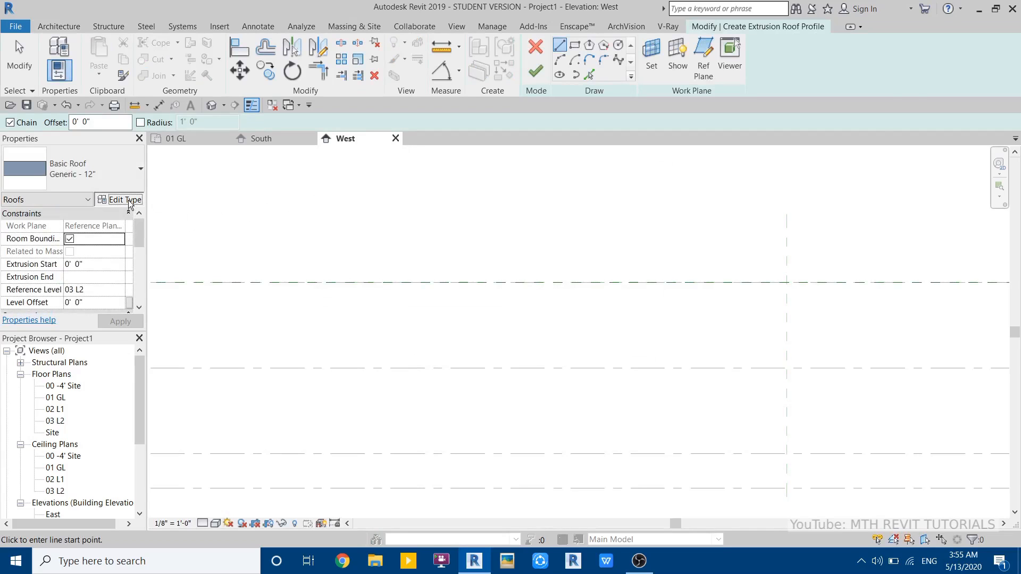
# - Duplicate the roof type as Generic - 6" and set its structure layer thickness to 6"
pyautogui.click(129, 205)
pyautogui.click(829, 126)
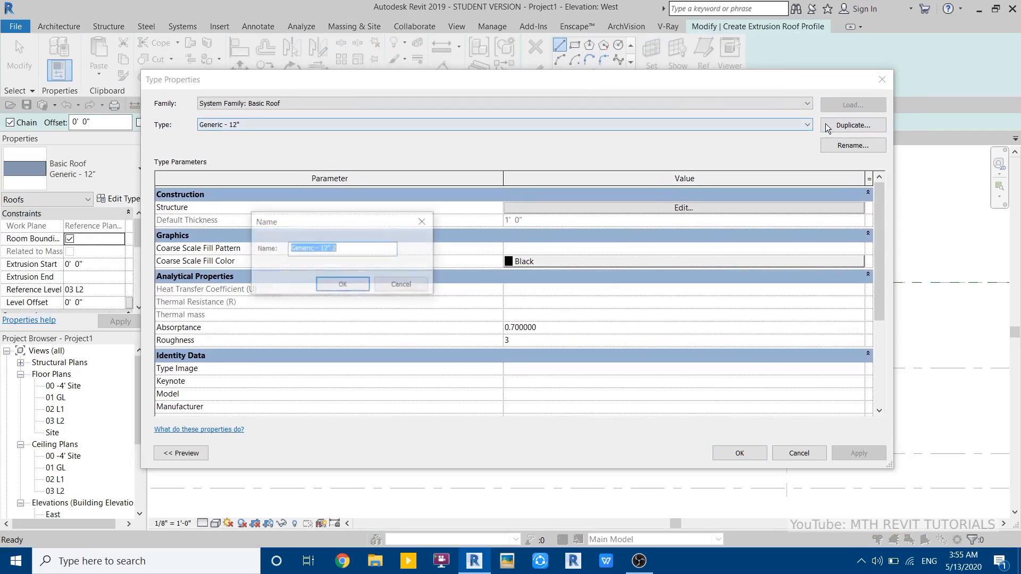
pyautogui.click(320, 249)
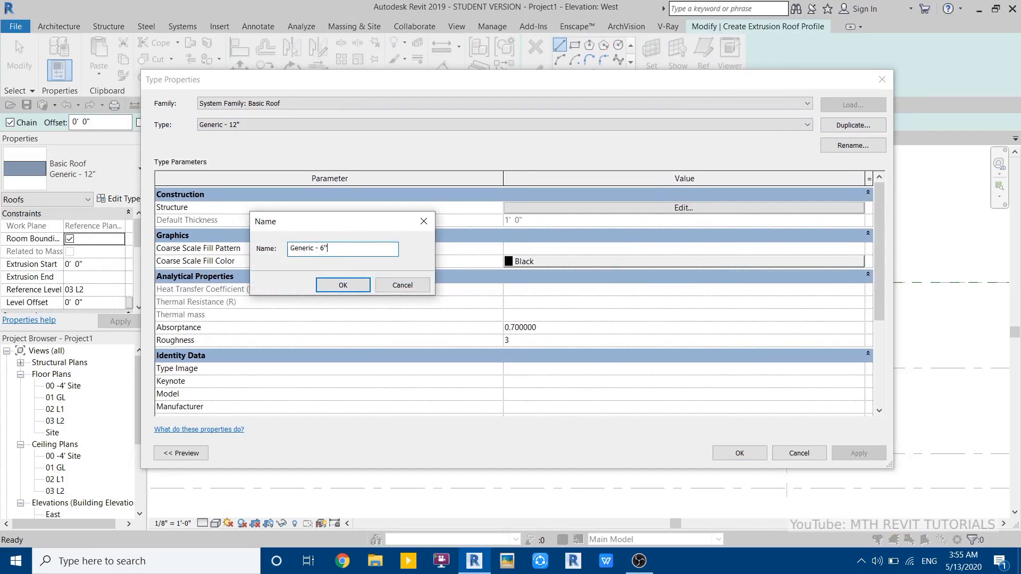
pyautogui.click(369, 286)
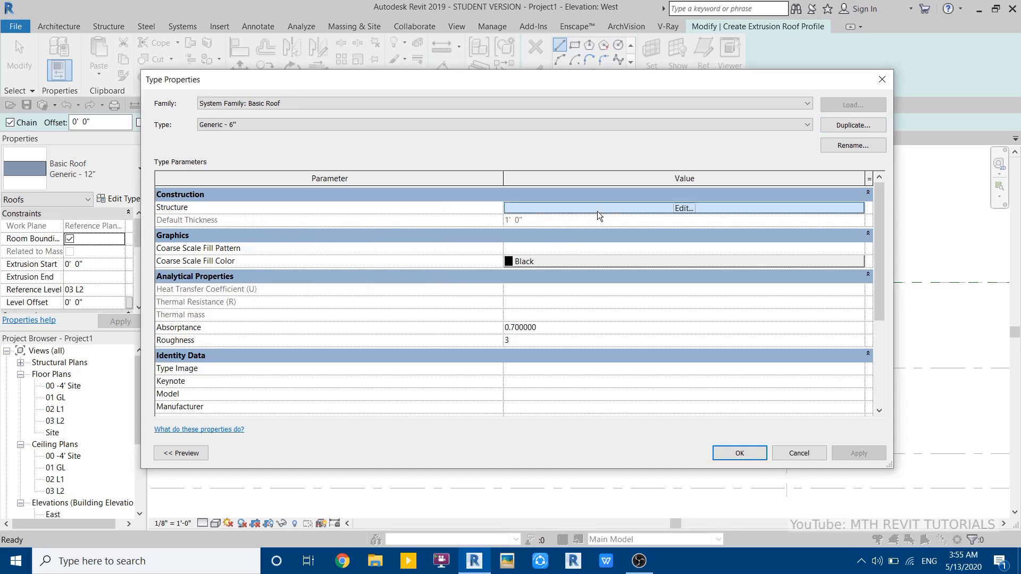
pyautogui.click(598, 211)
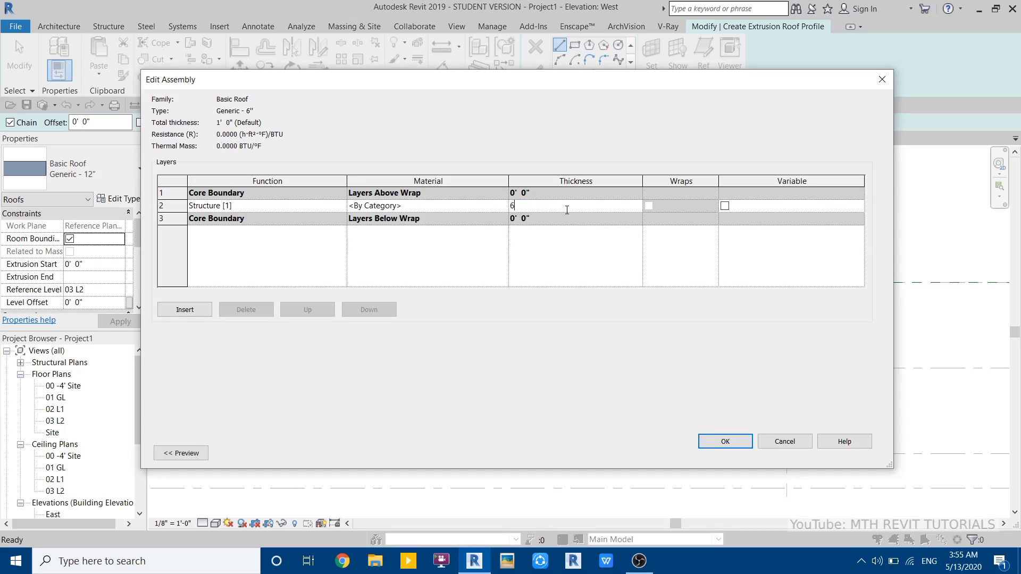
pyautogui.click(725, 441)
pyautogui.click(736, 450)
# - Sketch the roof profile with a 20' horizontal line leftward along level 03 L2 and a vertical line down to level 02 L1
pyautogui.scroll(-3, 484, 261)
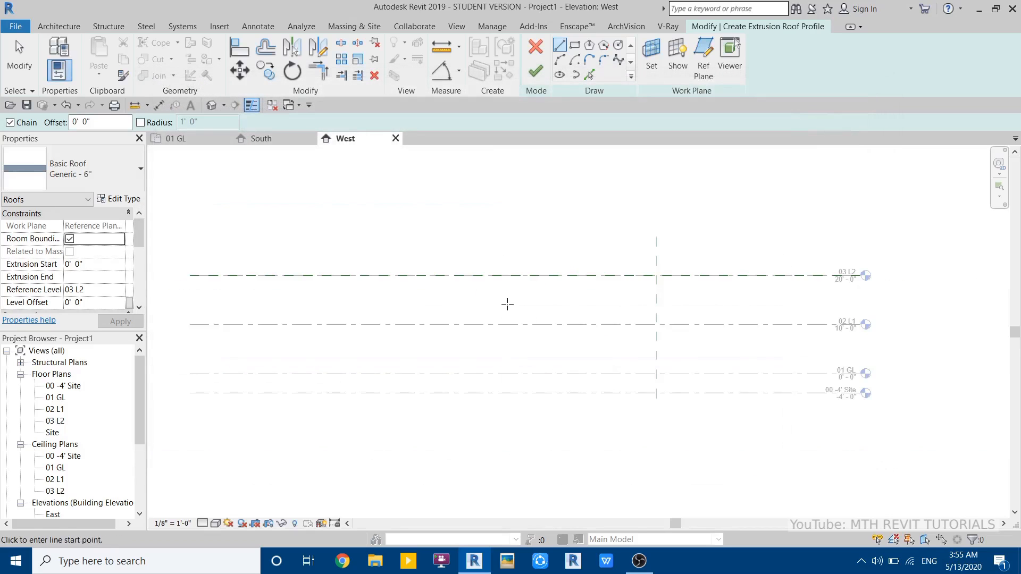
pyautogui.moveTo(507, 301); pyautogui.dragTo(570, 340, button='middle')
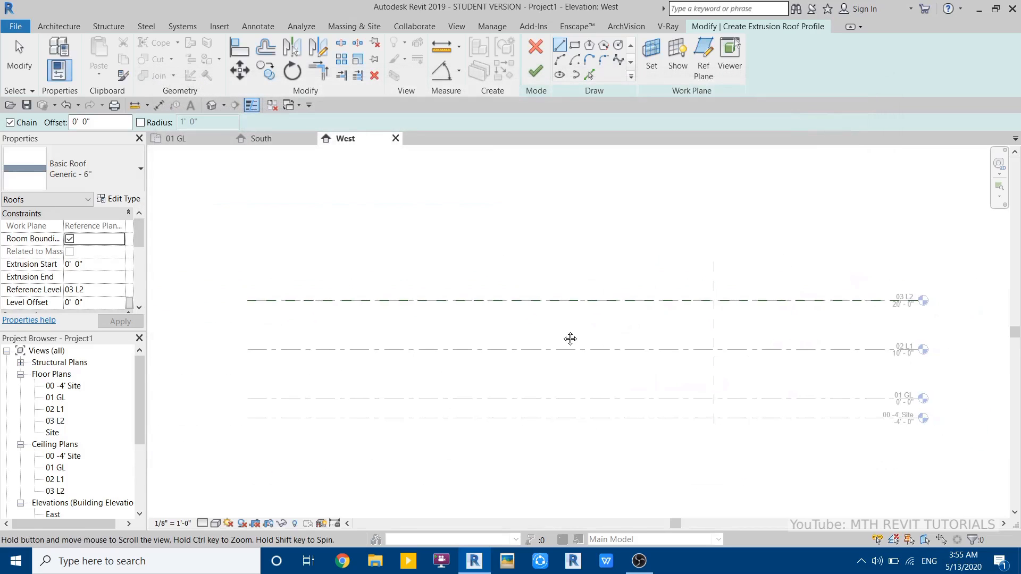
pyautogui.scroll(1, 672, 314)
pyautogui.click(679, 300)
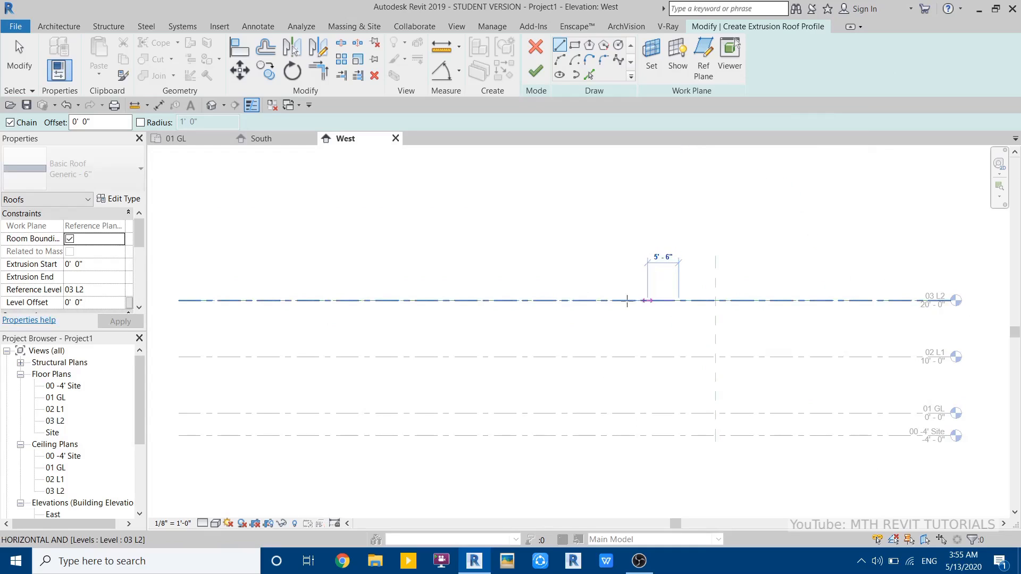
pyautogui.write('20')
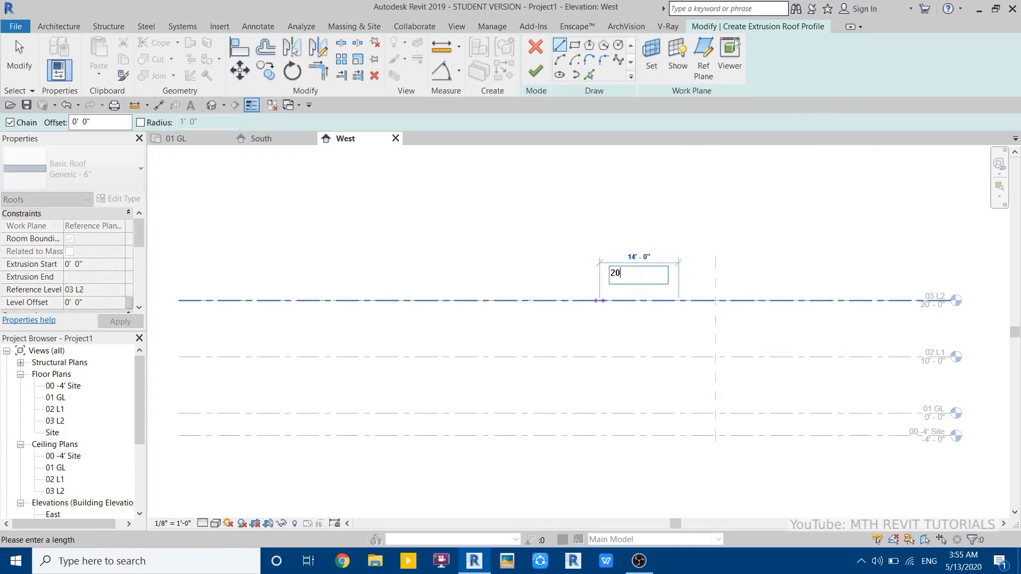
pyautogui.press('Return')
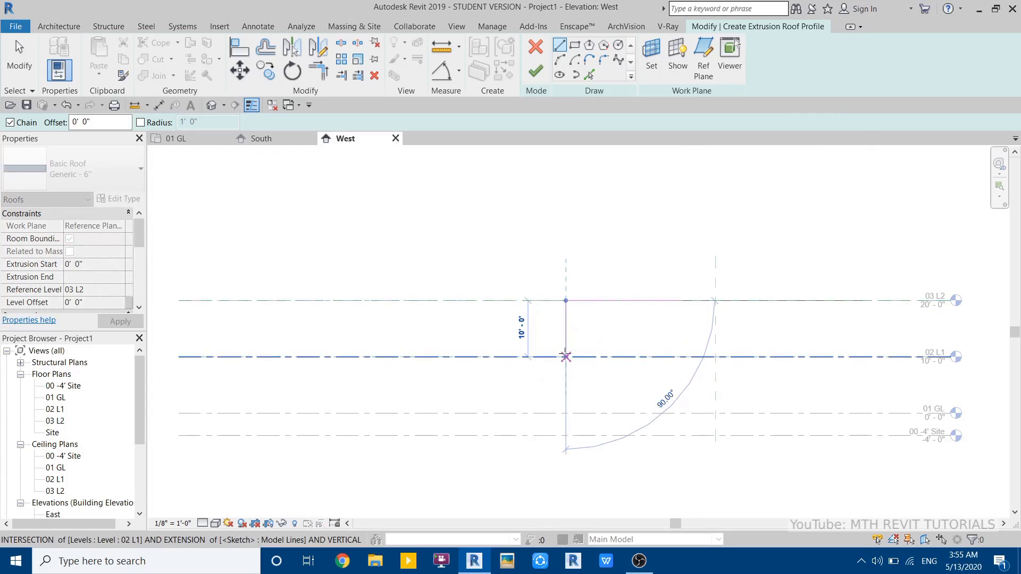
pyautogui.click(565, 356)
pyautogui.press('Escape')
pyautogui.press('Escape')
# - Move the horizontal profile line up 6" above level 03 L2
pyautogui.scroll(3, 511, 346)
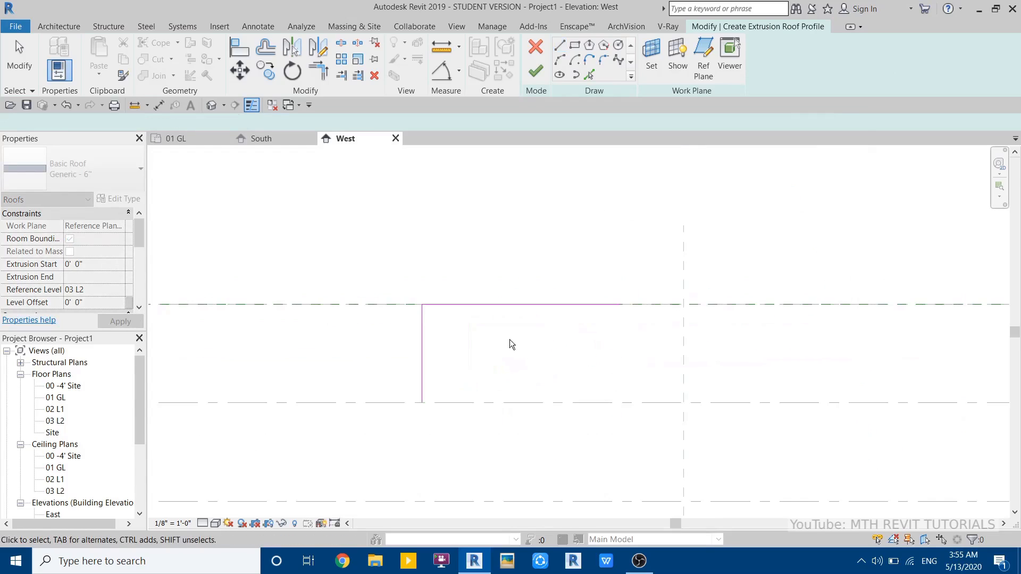
pyautogui.moveTo(509, 345); pyautogui.dragTo(423, 357, button='middle')
pyautogui.moveTo(293, 265)
pyautogui.mouseDown()
pyautogui.moveTo(589, 458)
pyautogui.moveTo(336, 245)
pyautogui.mouseUp()
pyautogui.scroll(1, 340, 318)
pyautogui.moveTo(488, 349); pyautogui.dragTo(478, 368, button='middle')
pyautogui.moveTo(275, 288)
pyautogui.mouseDown()
pyautogui.moveTo(295, 314)
pyautogui.moveTo(694, 378)
pyautogui.mouseUp()
pyautogui.click(240, 70)
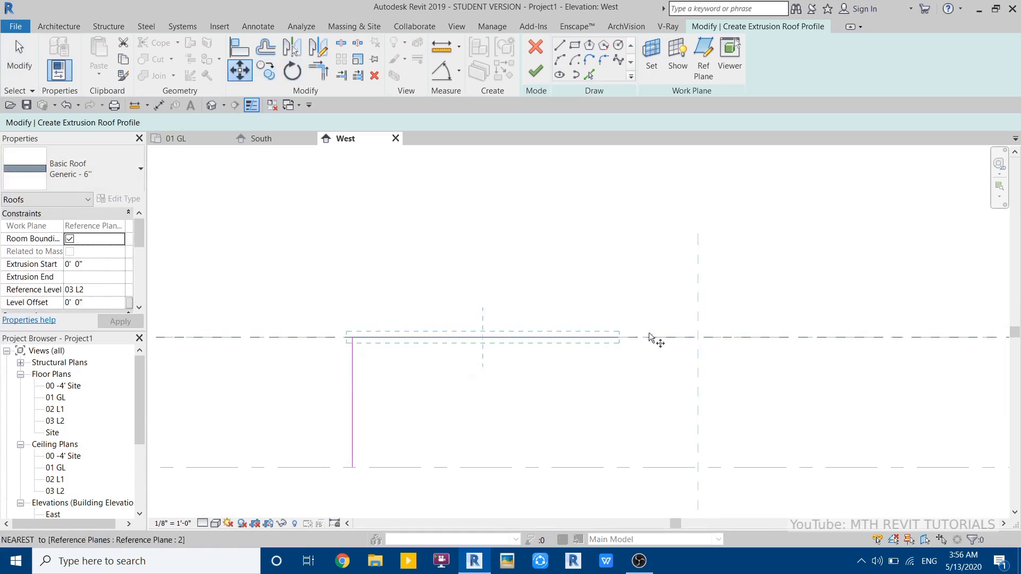
pyautogui.scroll(2, 617, 336)
pyautogui.click(613, 341)
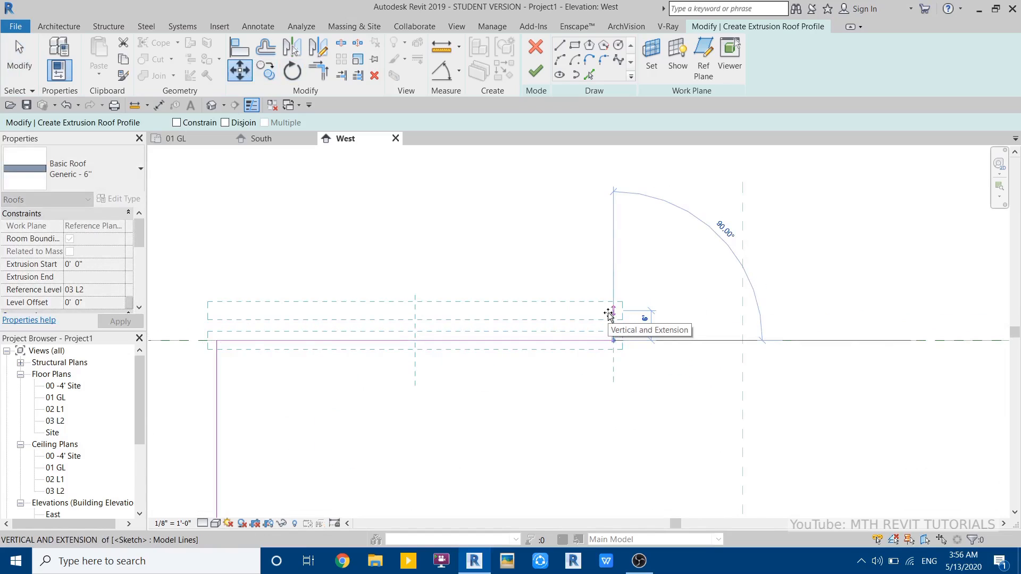
pyautogui.write('6')
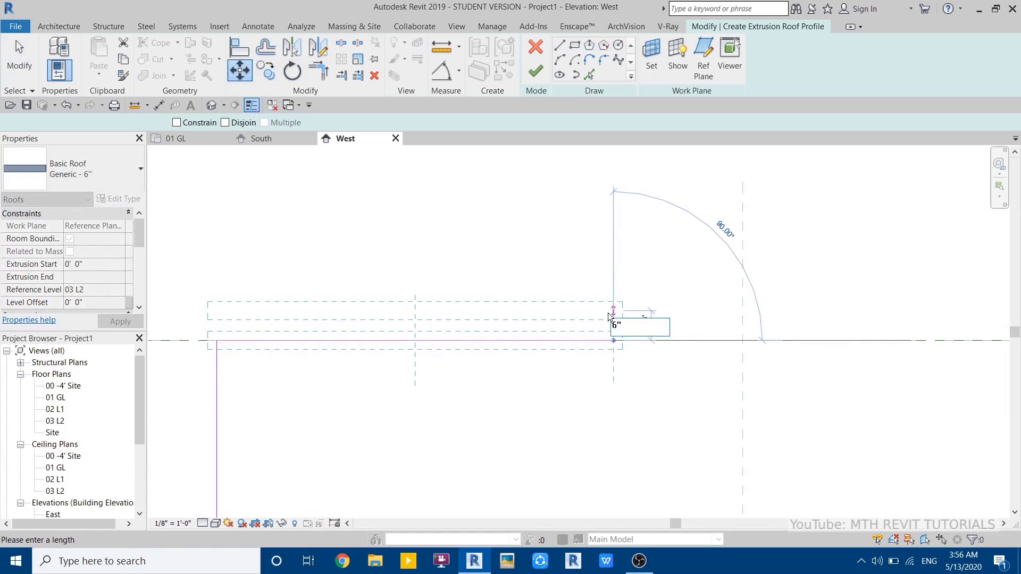
pyautogui.press('Return')
pyautogui.press('Escape')
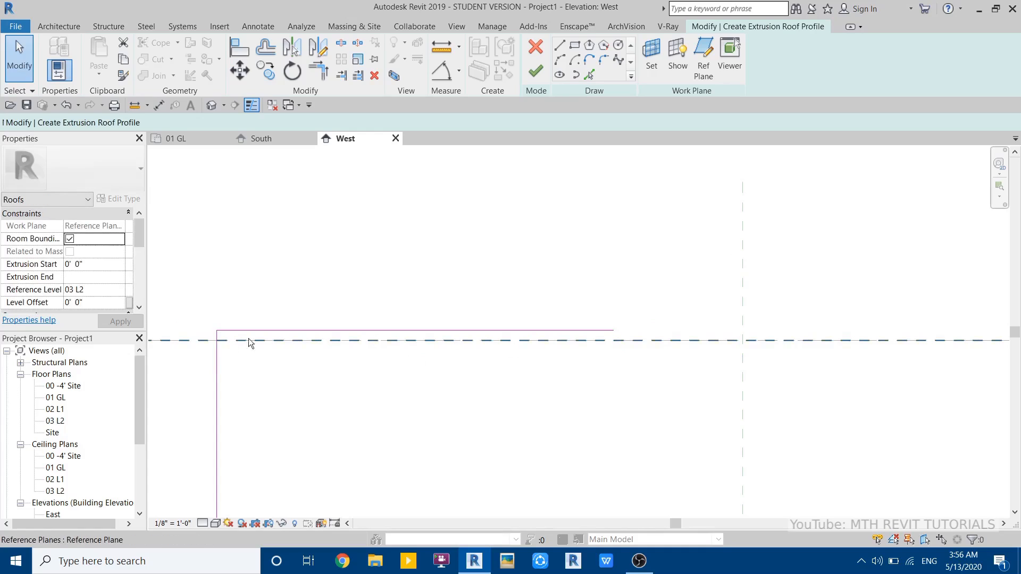
# - Round the corner between the vertical and horizontal profile lines with a fillet arc of 1' 0" radius
pyautogui.moveTo(301, 360); pyautogui.dragTo(308, 269, button='middle')
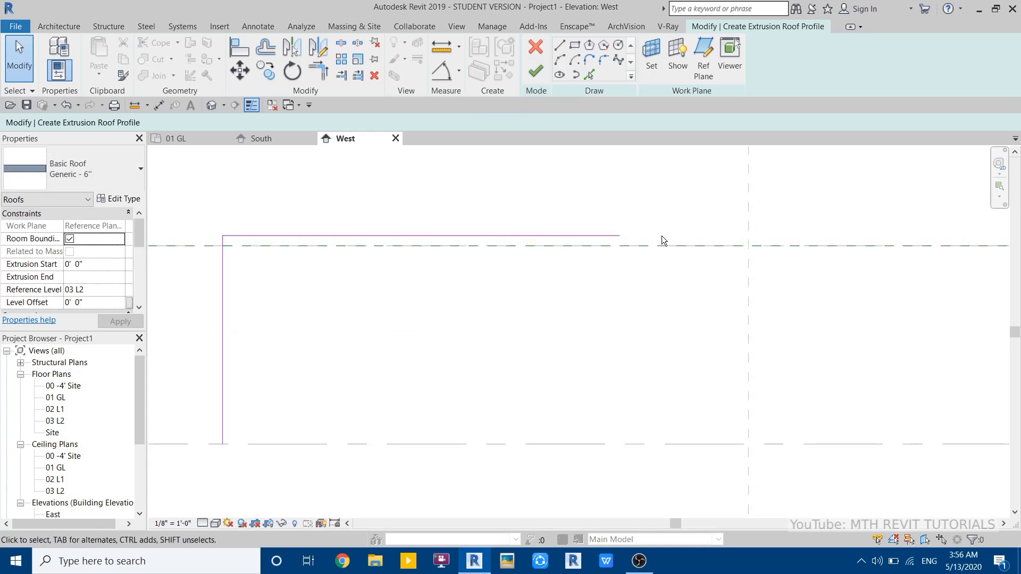
pyautogui.moveTo(566, 313)
pyautogui.mouseDown(button='middle')
pyautogui.moveTo(725, 353)
pyautogui.moveTo(536, 356)
pyautogui.mouseUp(button='middle')
pyautogui.scroll(-3, 527, 348)
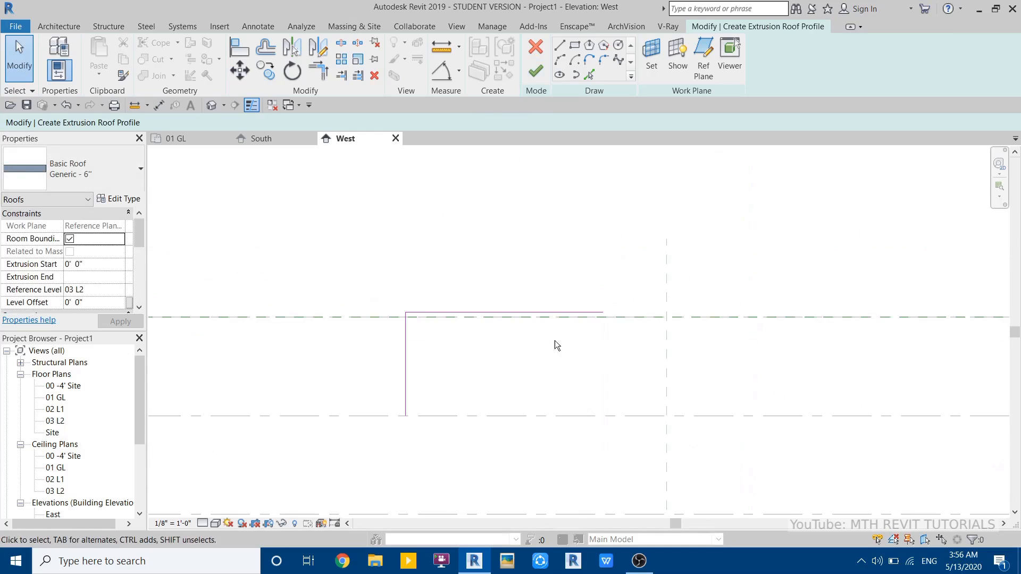
pyautogui.scroll(-1, 684, 334)
pyautogui.moveTo(684, 333)
pyautogui.mouseDown(button='middle')
pyautogui.moveTo(519, 340)
pyautogui.moveTo(537, 340)
pyautogui.mouseUp(button='middle')
pyautogui.scroll(3, 284, 328)
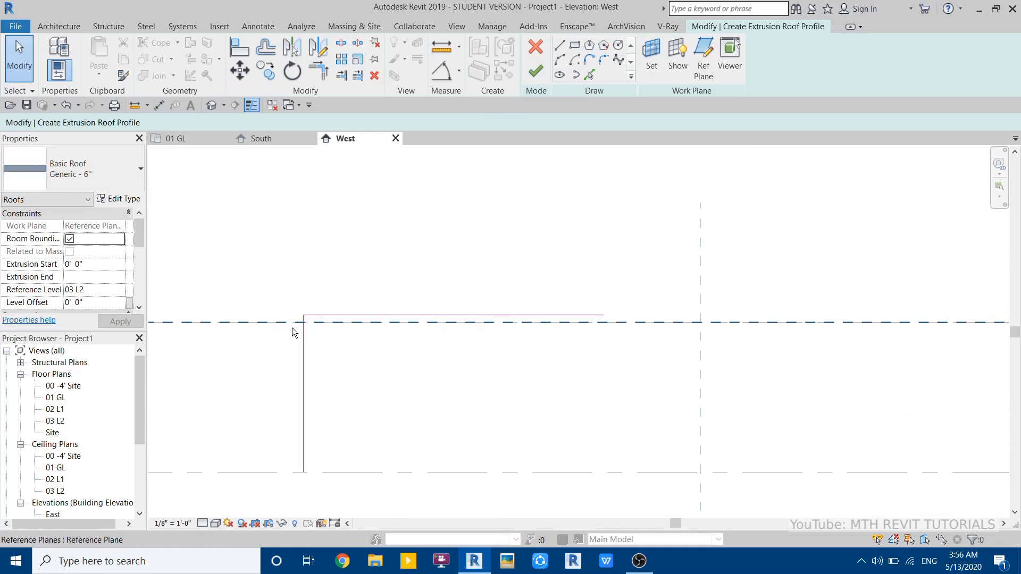
pyautogui.moveTo(399, 333)
pyautogui.mouseDown(button='middle')
pyautogui.moveTo(542, 308)
pyautogui.moveTo(491, 328)
pyautogui.moveTo(467, 320)
pyautogui.mouseUp(button='middle')
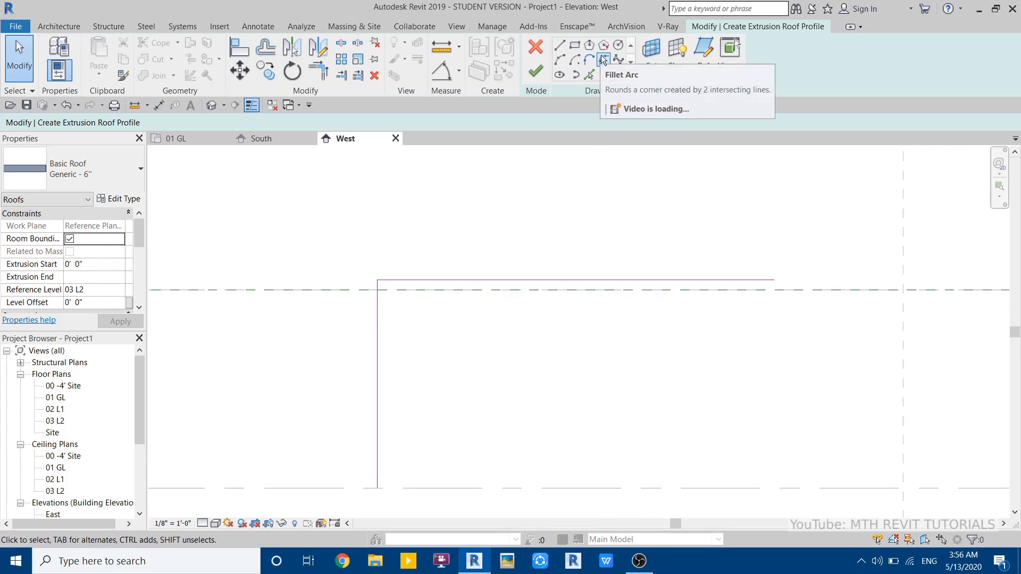
pyautogui.click(603, 60)
pyautogui.click(45, 122)
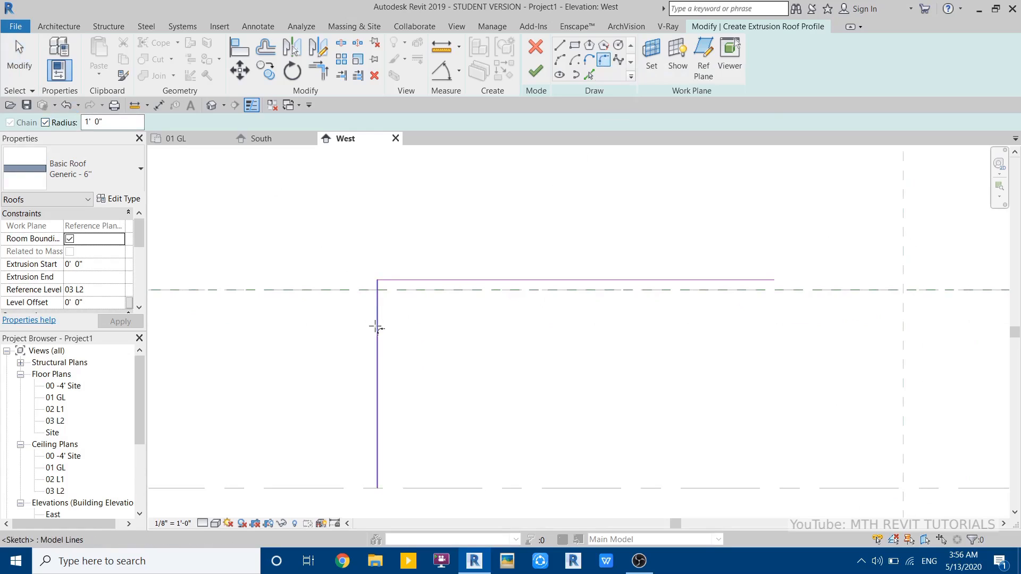
pyautogui.click(377, 327)
pyautogui.click(436, 281)
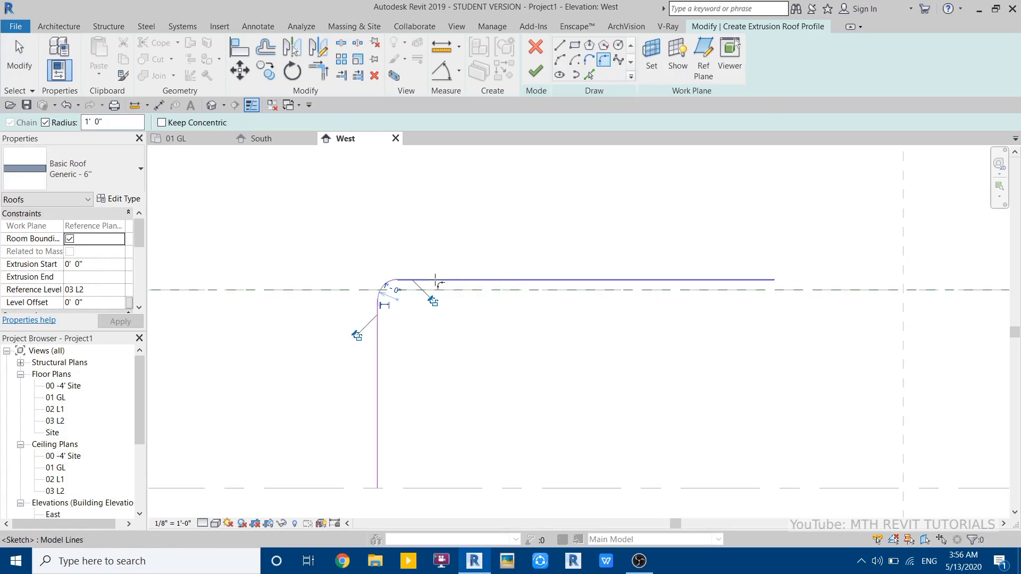
pyautogui.press('Escape')
pyautogui.press('Escape')
pyautogui.scroll(-1, 410, 310)
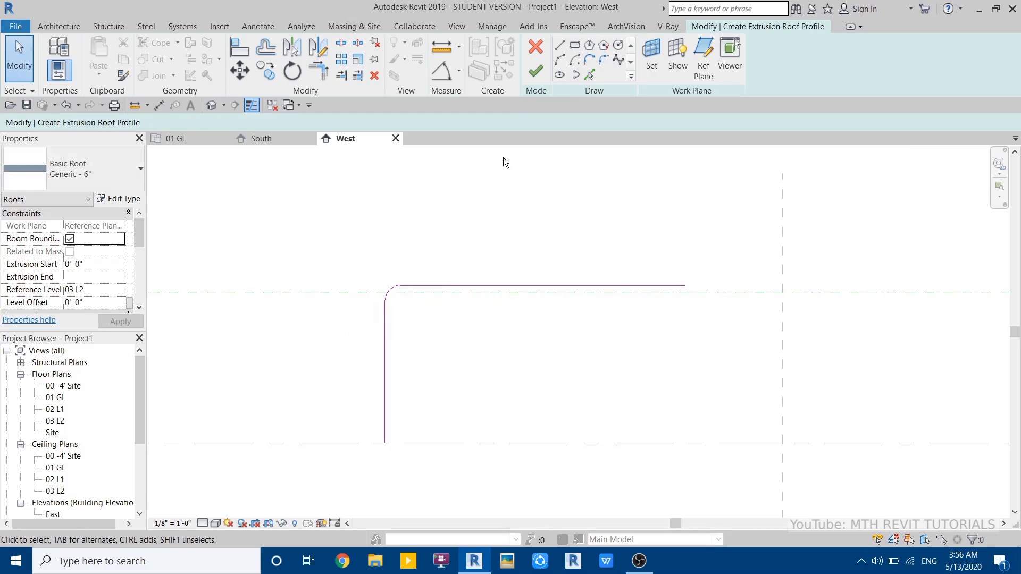
# - Finish the roof profile sketch, check the roof's corner and free end, and open the default 3D view
pyautogui.click(534, 72)
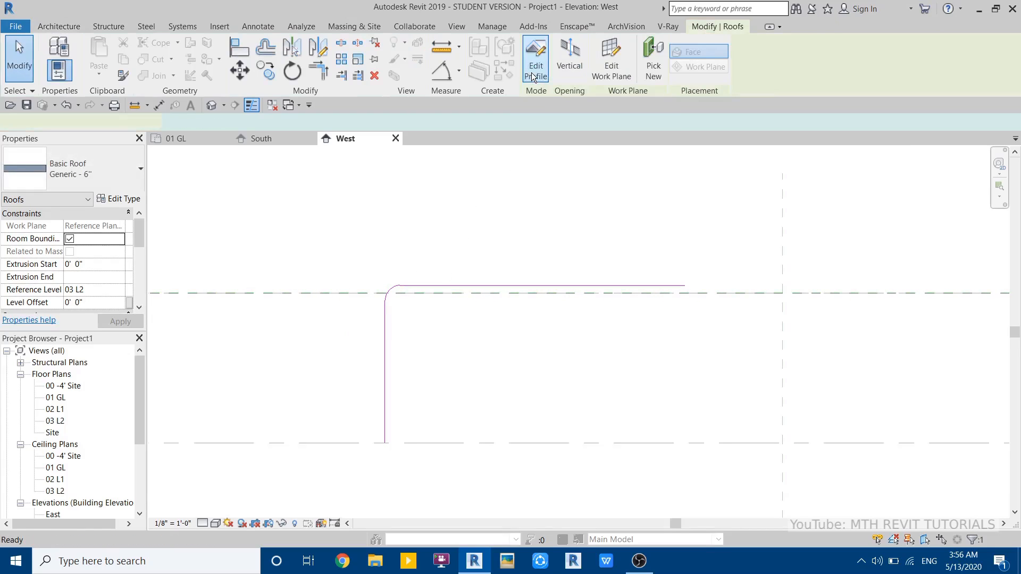
pyautogui.scroll(3, 377, 301)
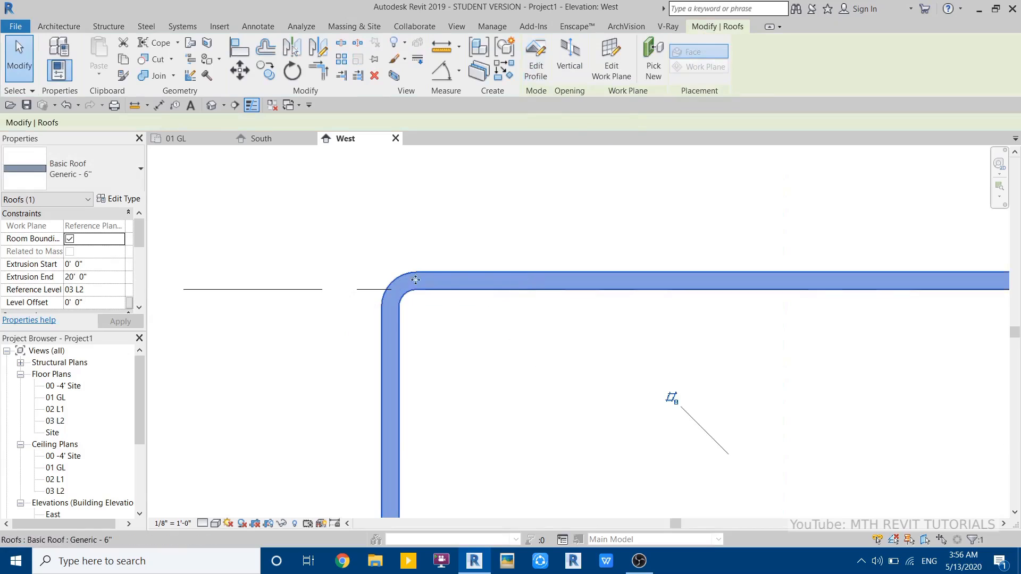
pyautogui.moveTo(590, 331); pyautogui.dragTo(220, 334, button='middle')
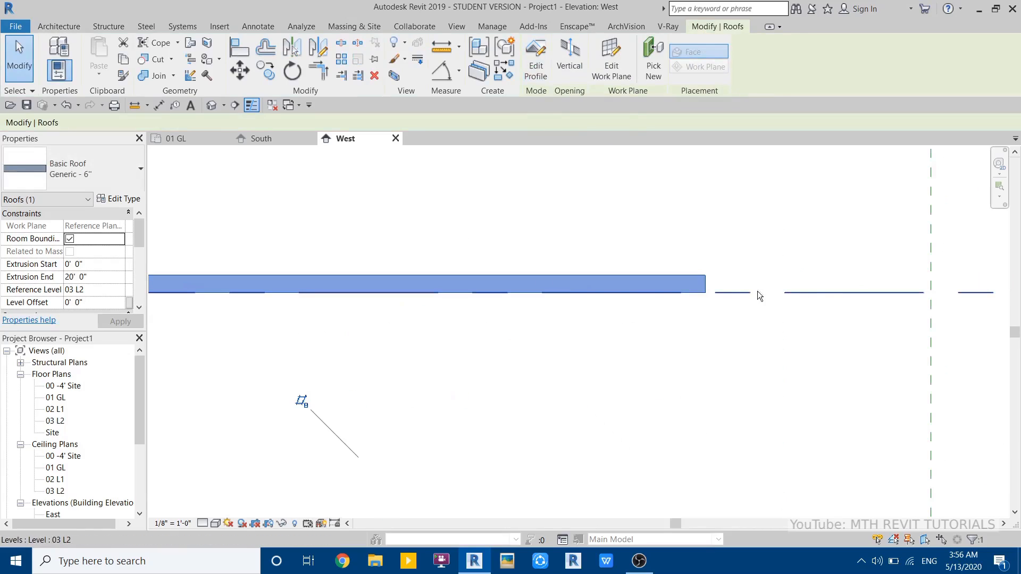
pyautogui.scroll(-2, 793, 293)
pyautogui.moveTo(793, 293); pyautogui.dragTo(612, 314, button='middle')
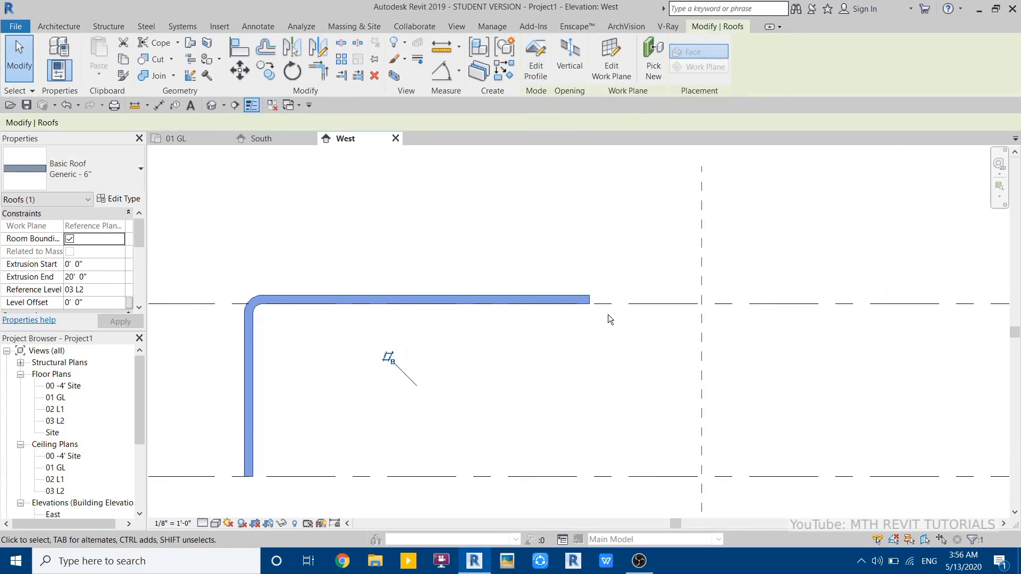
pyautogui.scroll(-3, 529, 315)
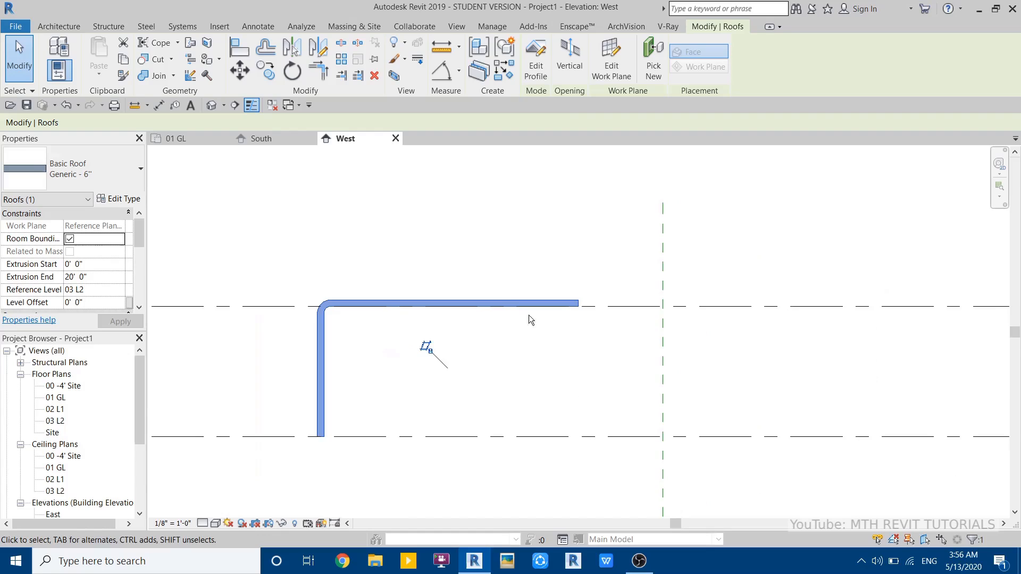
pyautogui.click(210, 105)
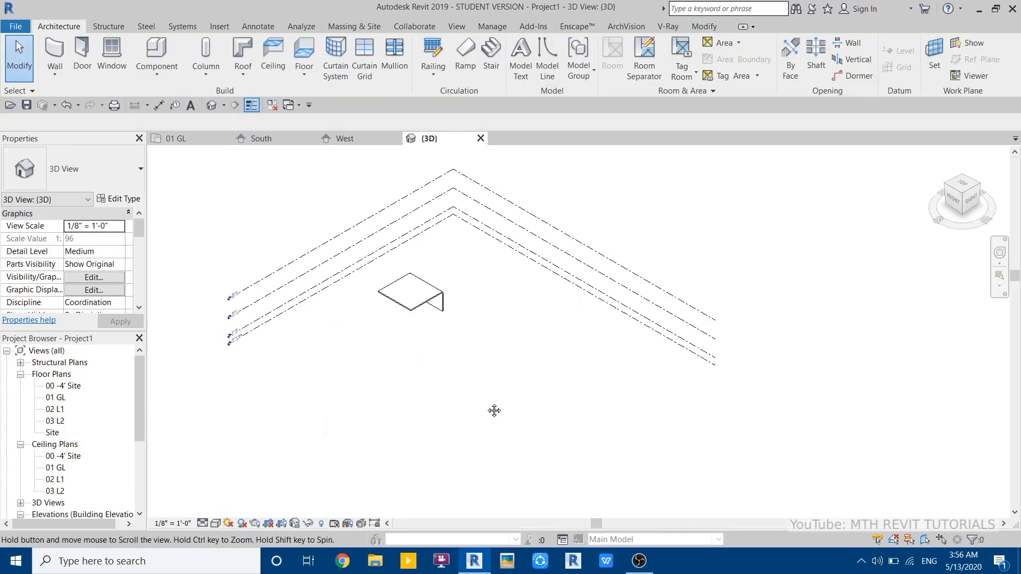
# - Set the extruded roof's length to 65' 0" in the 3D view
pyautogui.scroll(2, 425, 312)
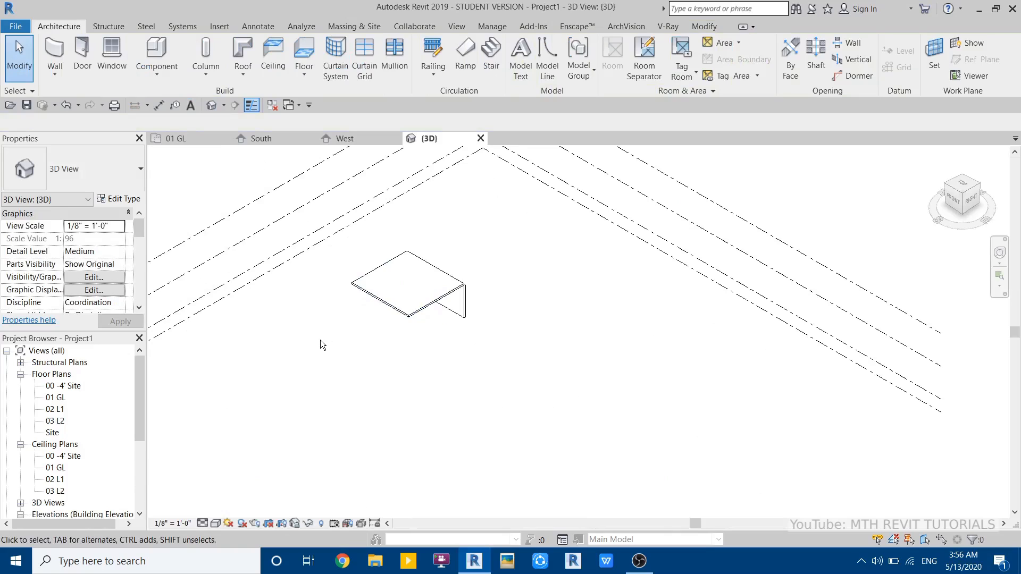
pyautogui.scroll(3, 360, 325)
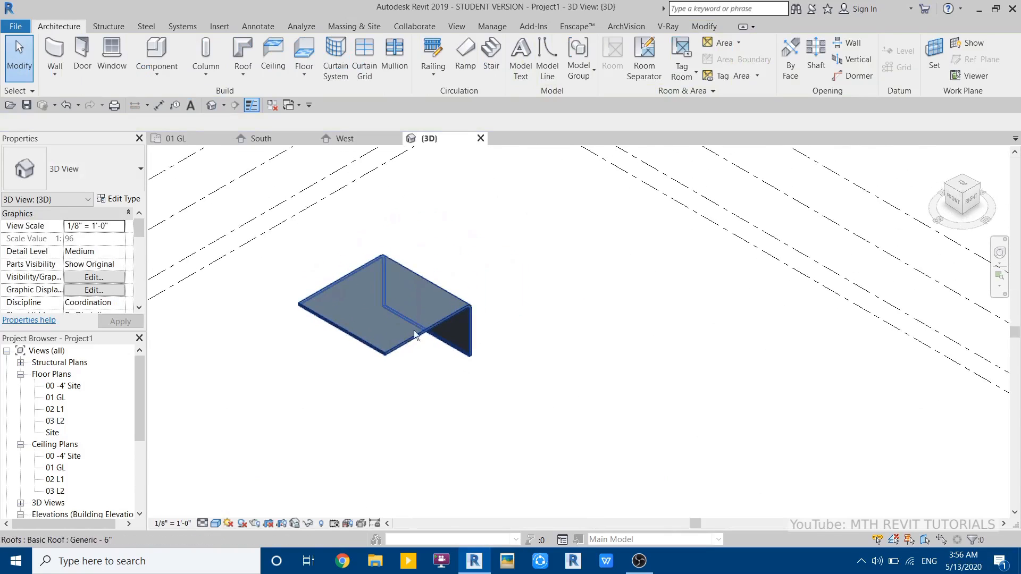
pyautogui.click(410, 340)
pyautogui.click(455, 257)
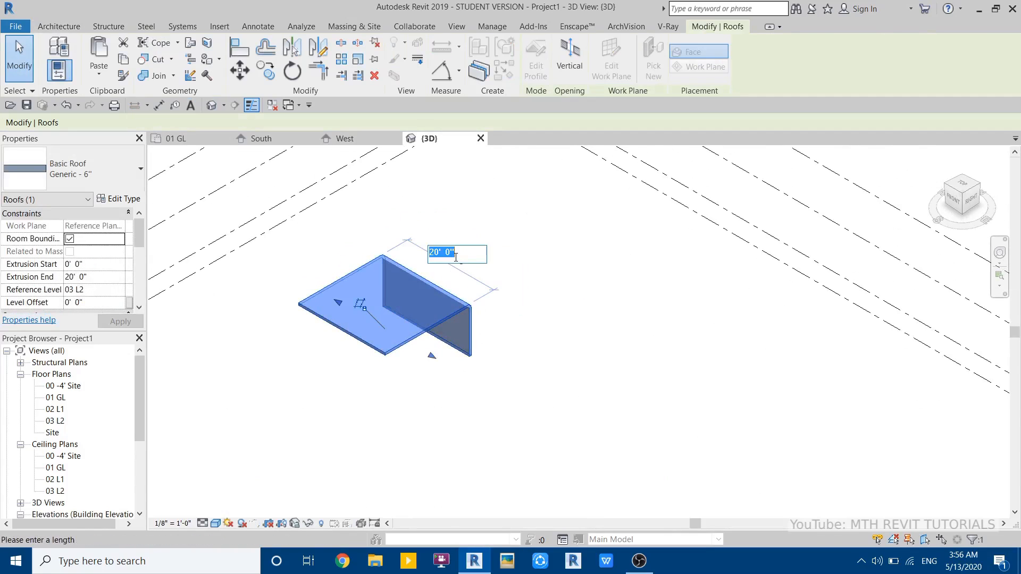
pyautogui.press('Return')
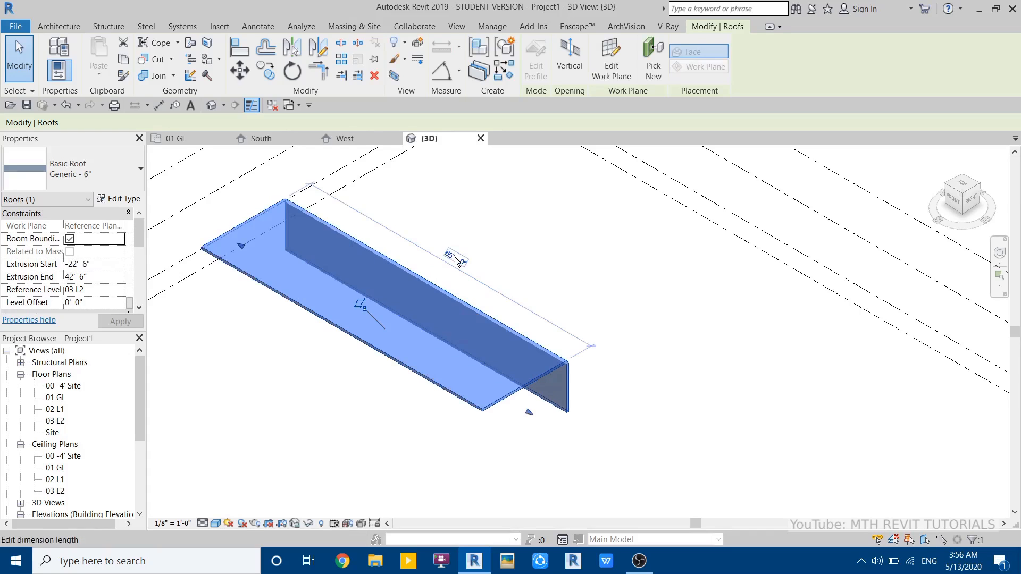
pyautogui.click(482, 245)
pyautogui.scroll(-2, 482, 245)
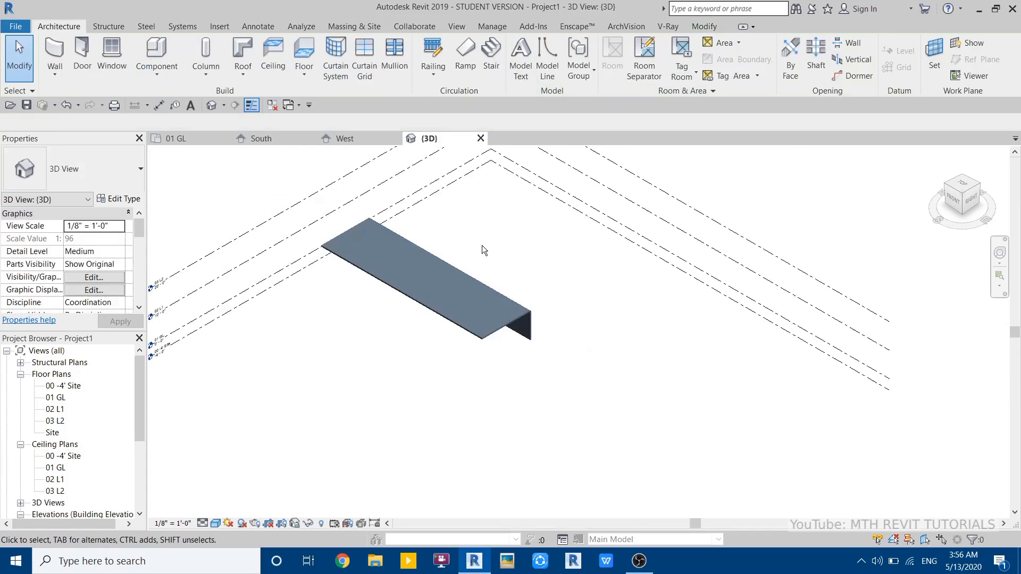
pyautogui.moveTo(482, 244); pyautogui.dragTo(384, 265, button='middle')
pyautogui.moveTo(351, 304); pyautogui.dragTo(400, 316, button='middle')
# - Open the 03 L2 floor plan and move the roof farther north of the horizontal reference plane
pyautogui.click(194, 140)
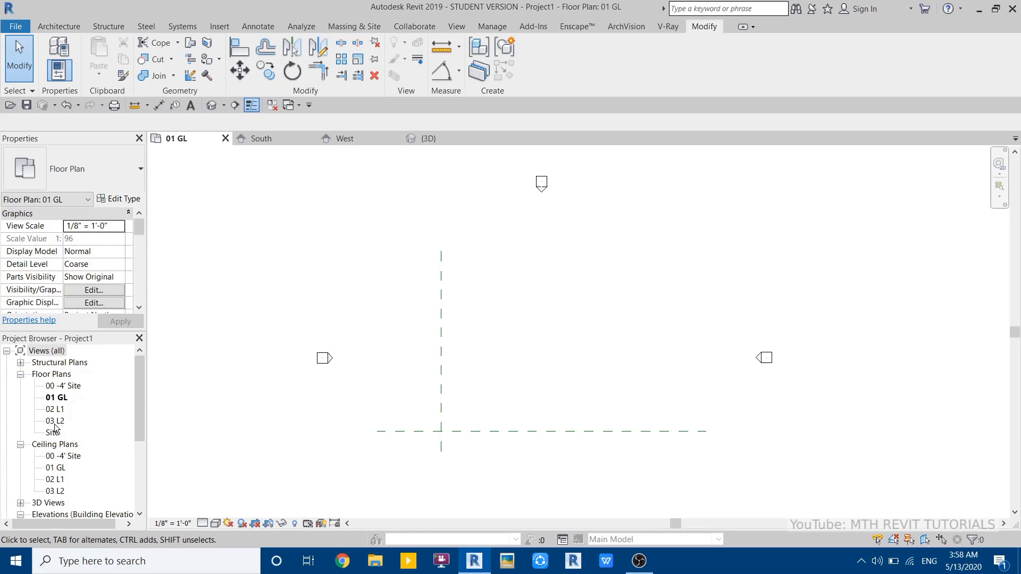
pyautogui.doubleClick(55, 421)
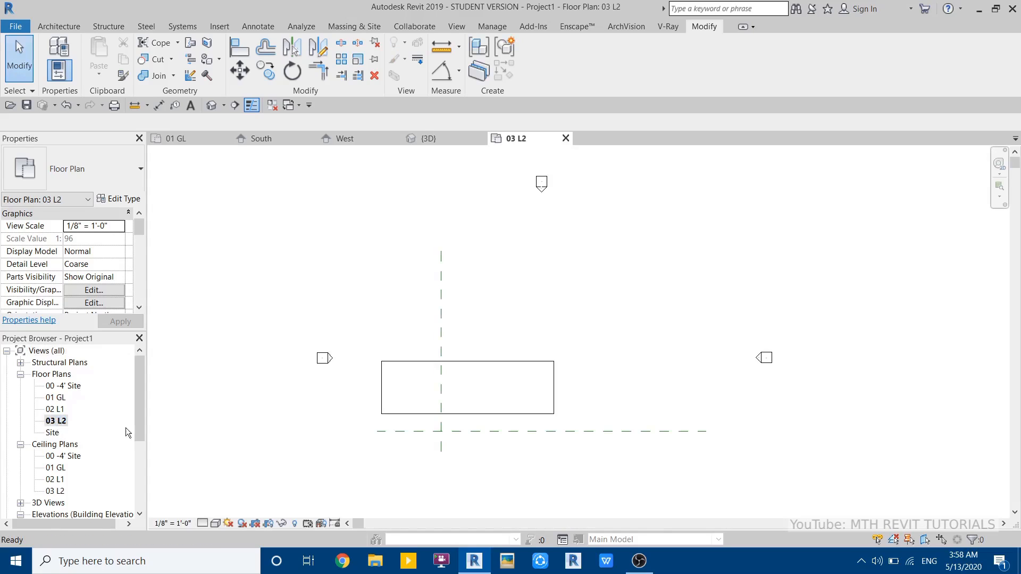
pyautogui.scroll(2, 577, 381)
pyautogui.click(414, 368)
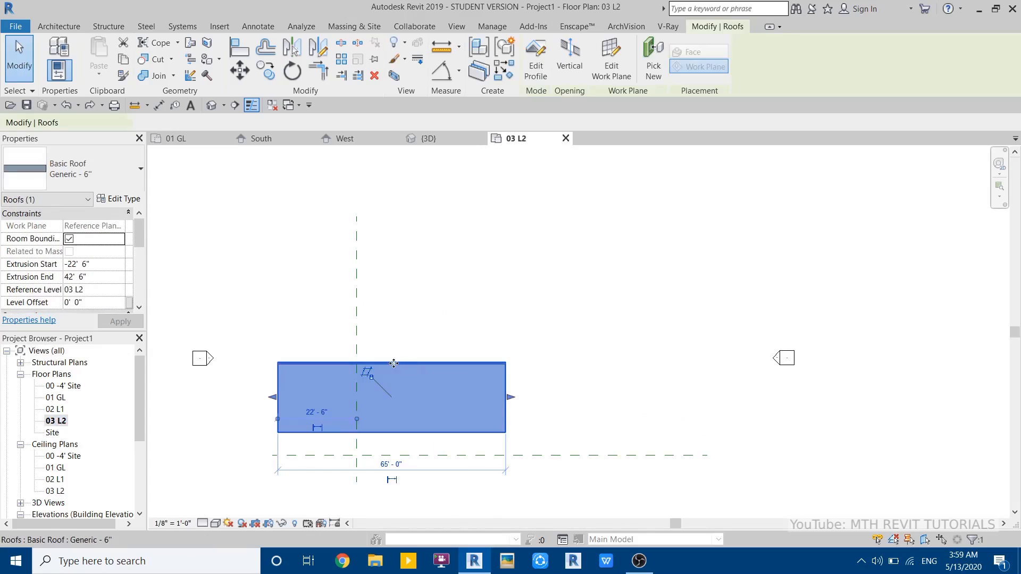
pyautogui.moveTo(390, 364); pyautogui.dragTo(441, 333)
pyautogui.scroll(-2, 454, 360)
pyautogui.moveTo(454, 360); pyautogui.dragTo(344, 376, button='middle')
pyautogui.scroll(2, 242, 375)
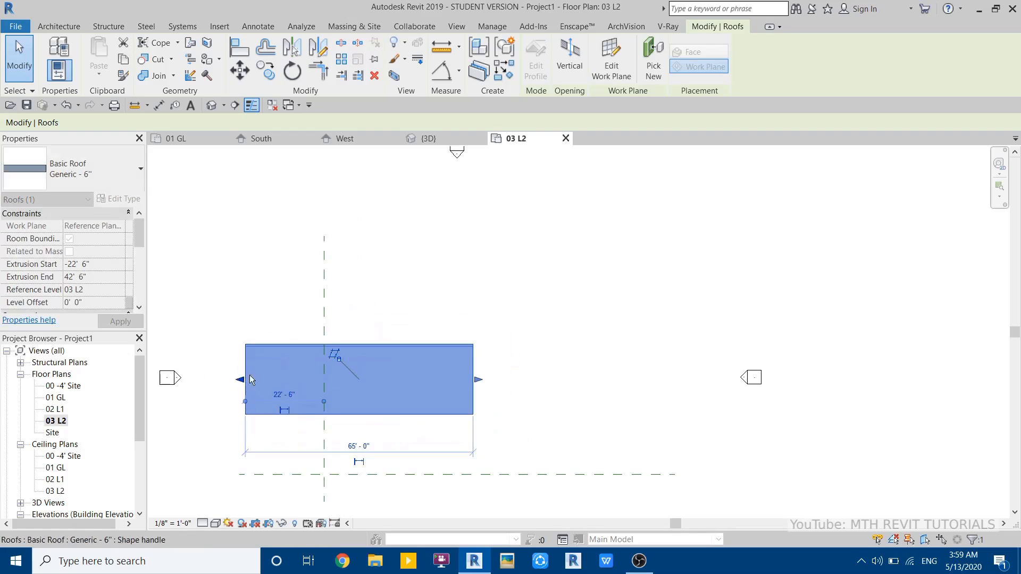
# - Dissociate the selected roof from its work plane, Reference Plane : 1
pyautogui.scroll(1, 274, 363)
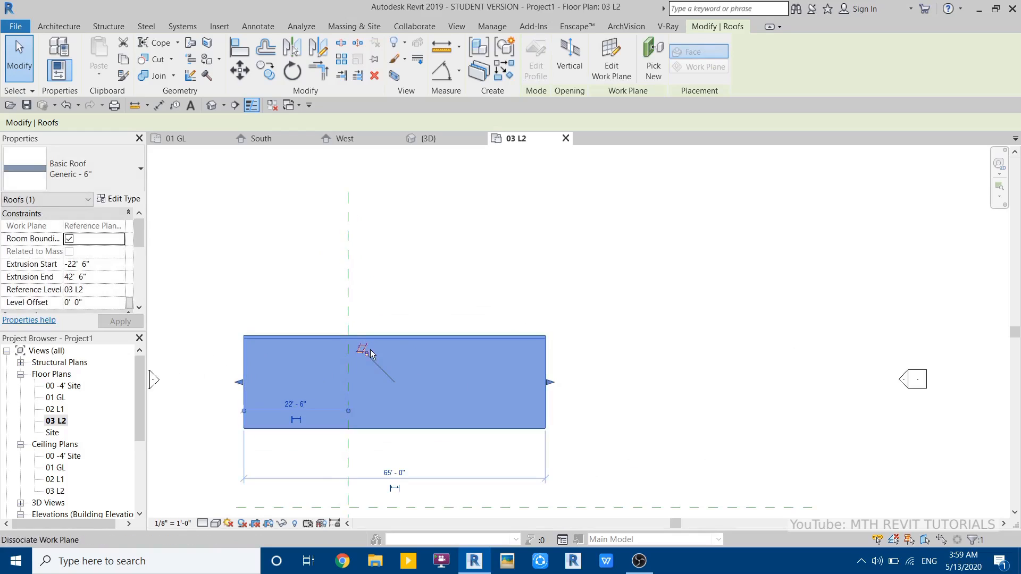
pyautogui.scroll(1, 353, 370)
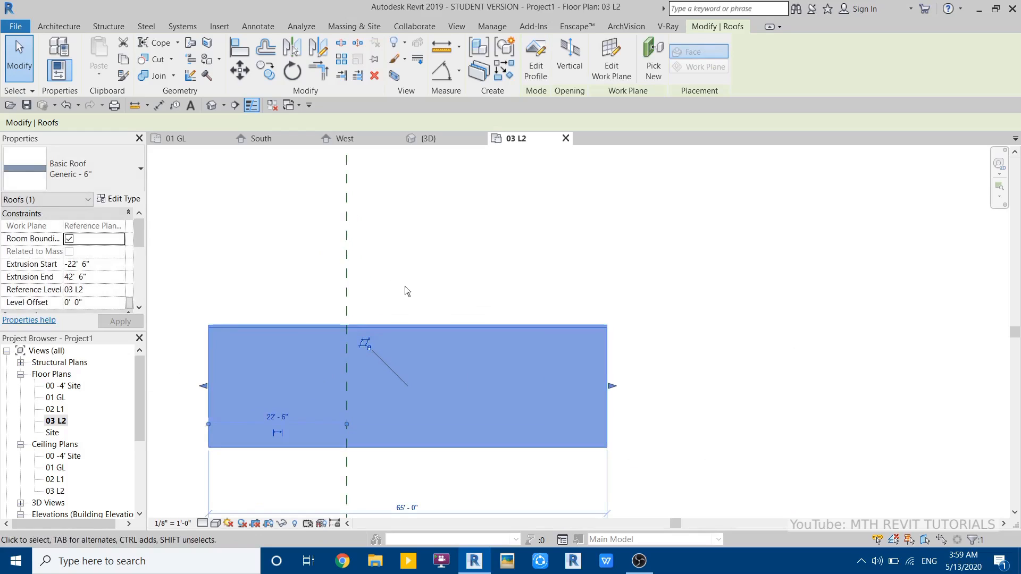
pyautogui.scroll(1, 368, 342)
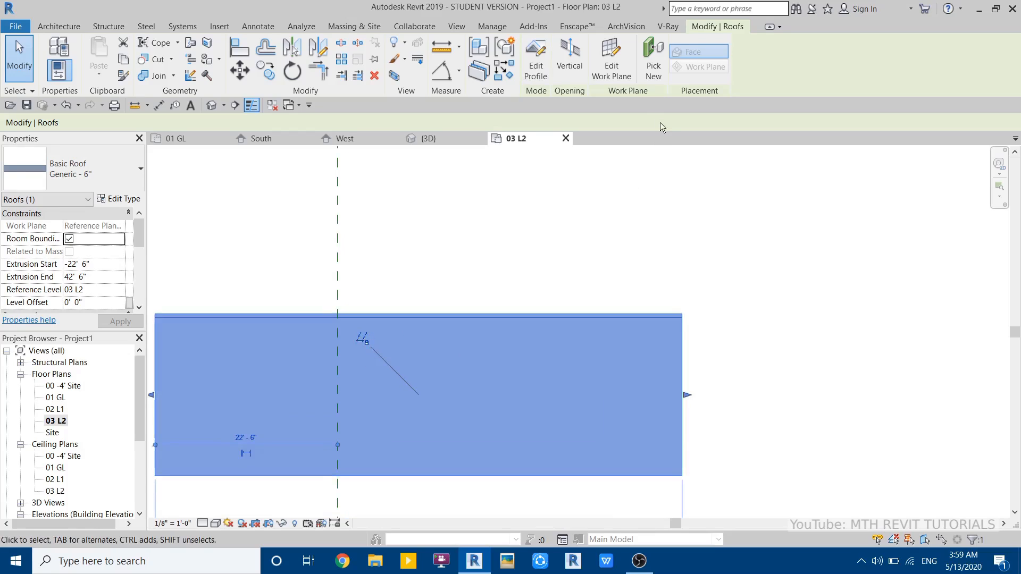
pyautogui.click(605, 74)
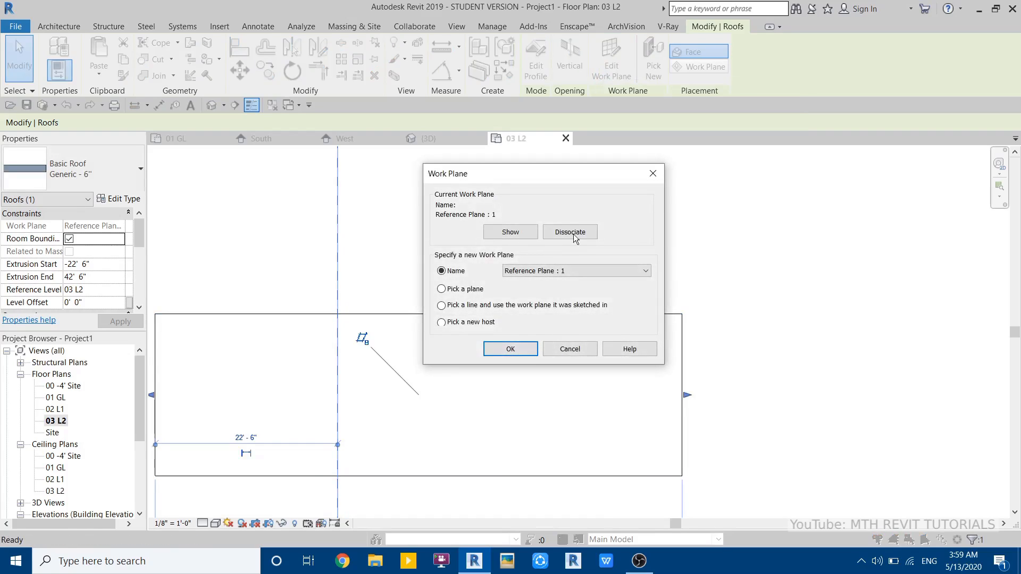
pyautogui.click(570, 232)
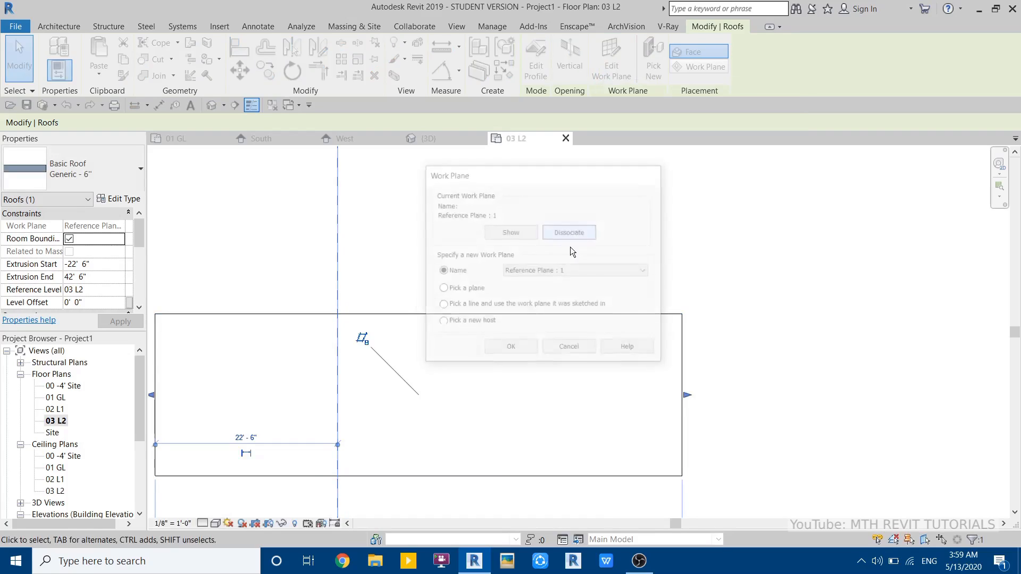
# - Move the roof east so its west edge sits 8' 0" east of the vertical reference plane
pyautogui.scroll(-3, 545, 297)
pyautogui.scroll(-2, 493, 322)
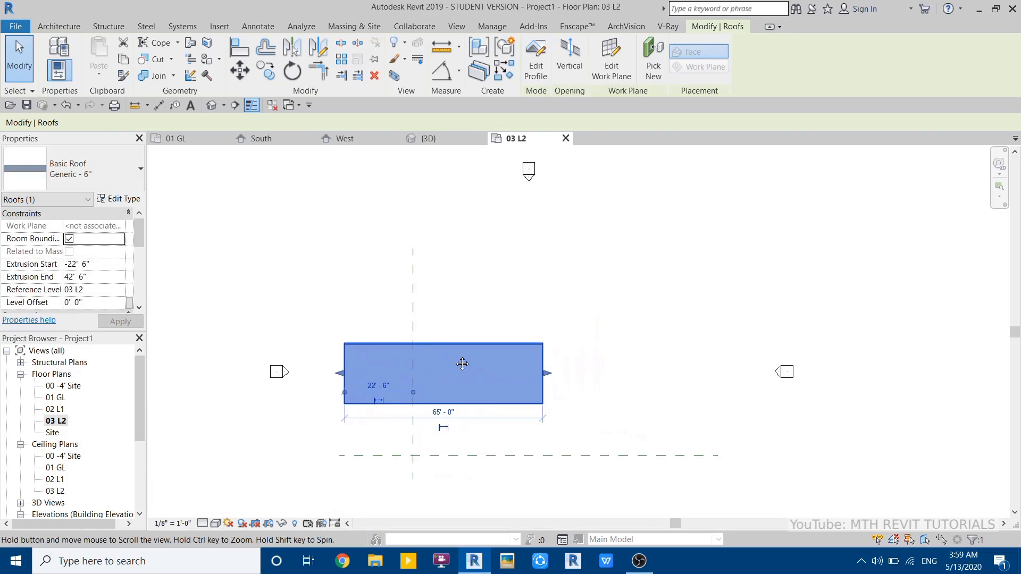
pyautogui.moveTo(524, 344); pyautogui.dragTo(539, 350)
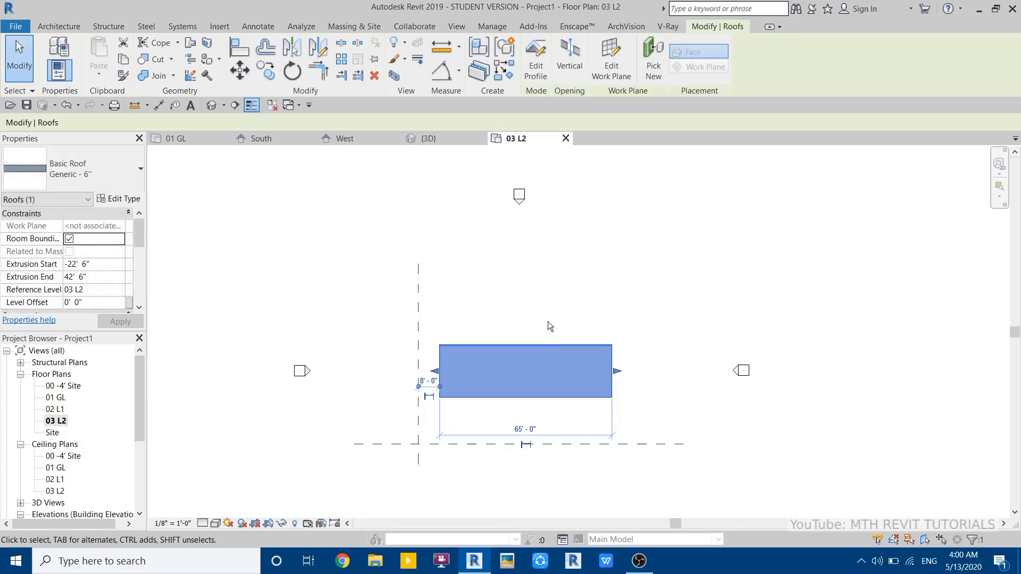
# - In the South elevation, start a roof by extrusion on Reference Plane : 2 with reference level 03 L2 and 0' 0" offset
pyautogui.scroll(-1, 520, 296)
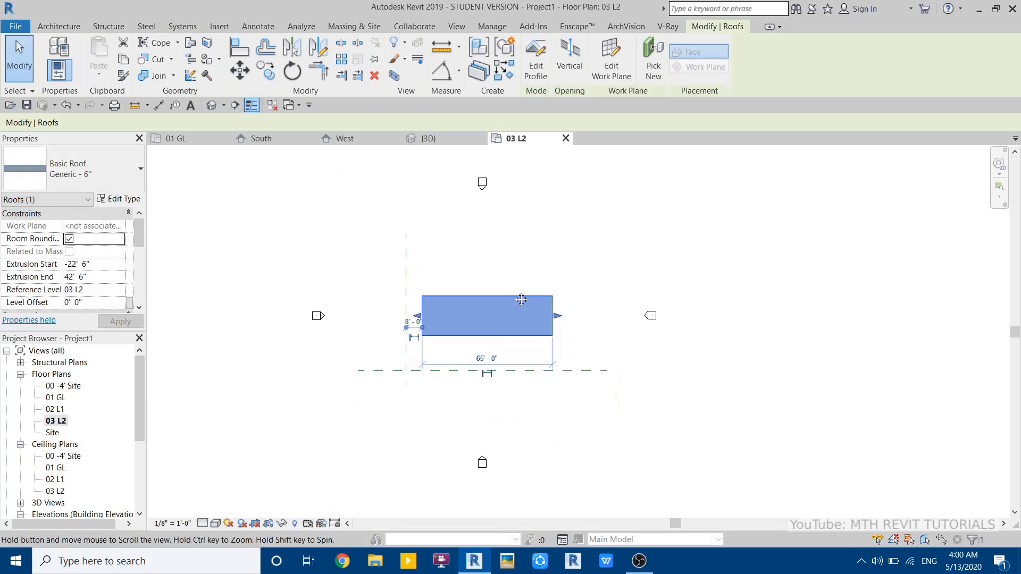
pyautogui.doubleClick(481, 461)
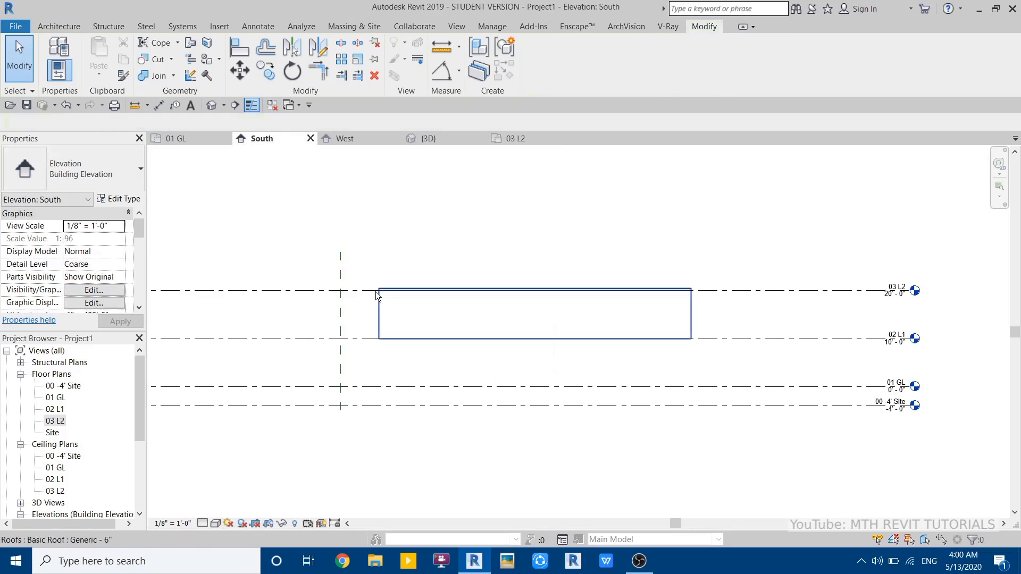
pyautogui.moveTo(495, 351); pyautogui.dragTo(451, 360, button='middle')
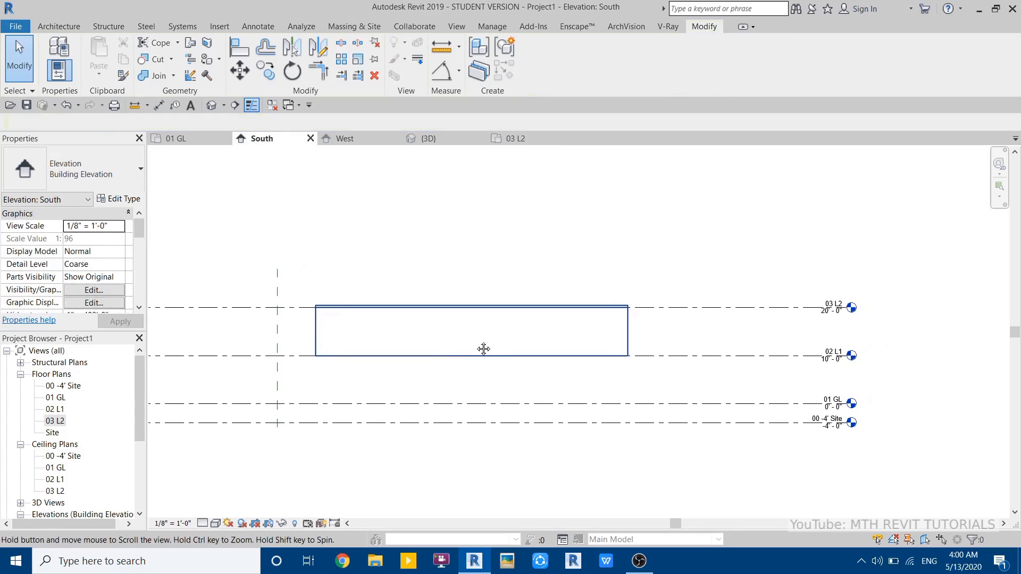
pyautogui.click(69, 27)
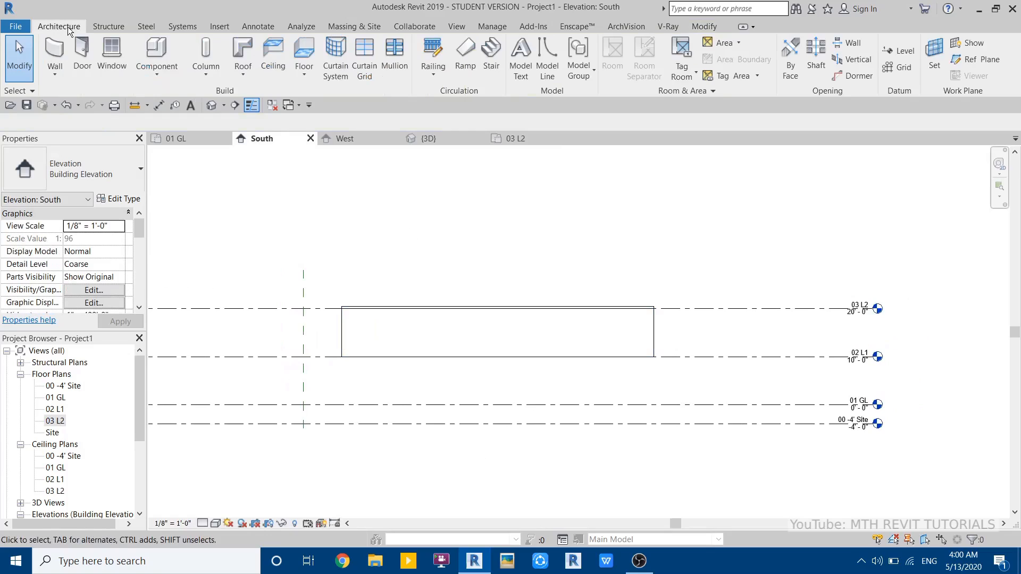
pyautogui.click(242, 71)
pyautogui.click(269, 125)
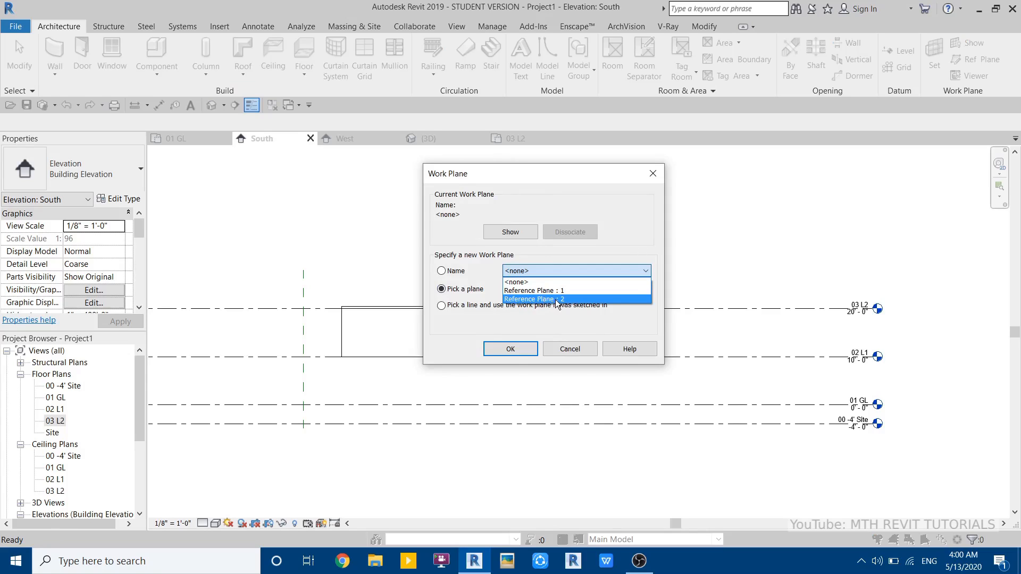
pyautogui.click(555, 299)
pyautogui.click(509, 350)
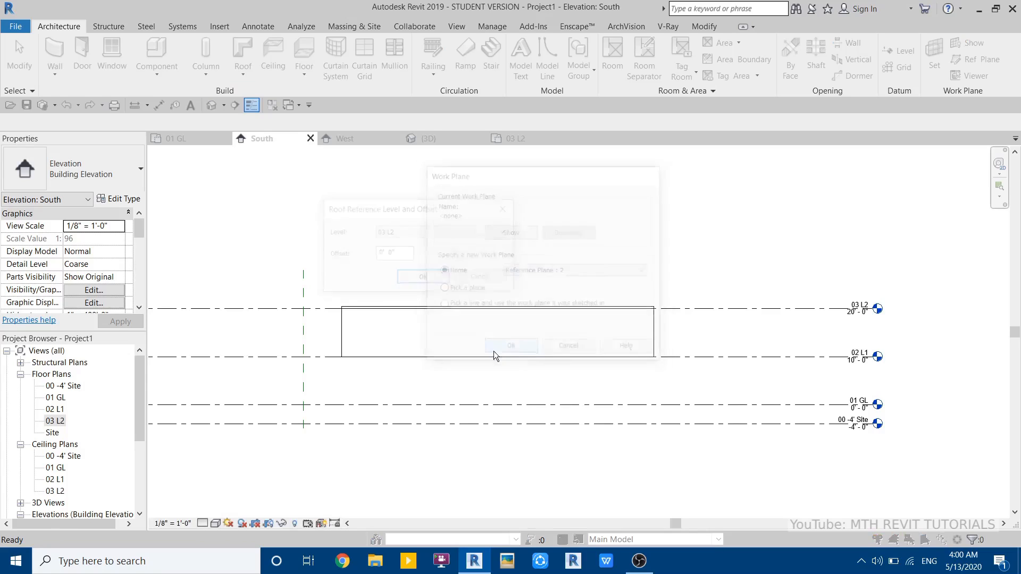
pyautogui.click(424, 278)
# - Sketch a 40' horizontal profile line along level 02 L1, starting at the existing roof's lower-left corner
pyautogui.scroll(3, 353, 347)
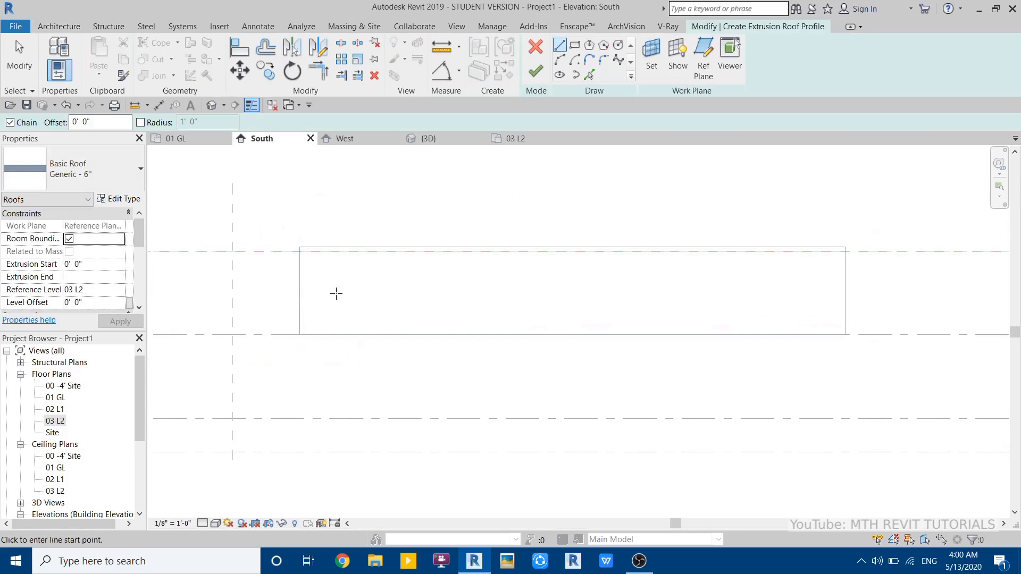
pyautogui.click(300, 334)
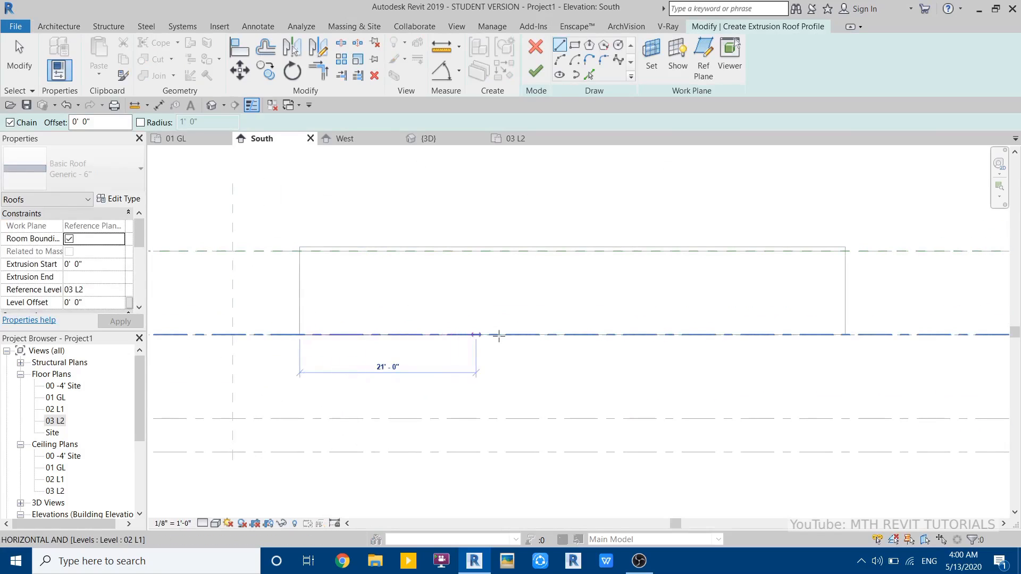
pyautogui.click(657, 334)
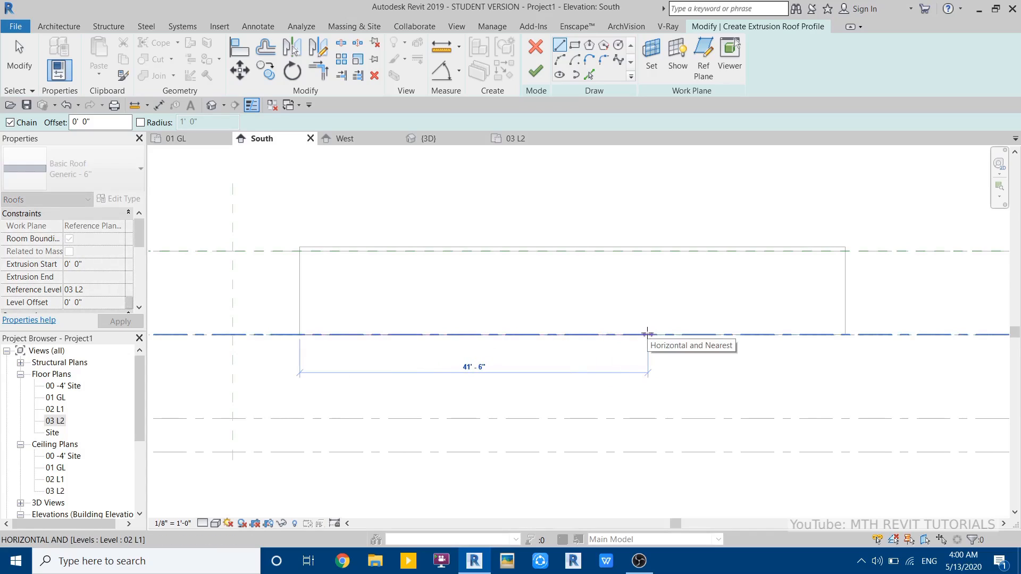
pyautogui.write('40')
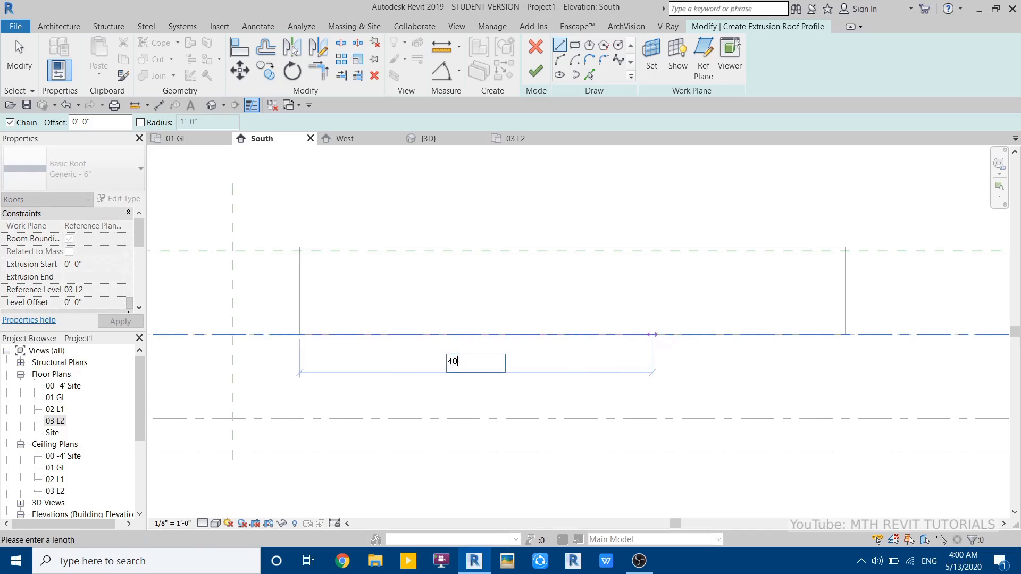
pyautogui.press('Return')
# - Continue the profile with a 60° sloped line down to level 01 GL and an 18' horizontal line along that level
pyautogui.moveTo(661, 363); pyautogui.dragTo(497, 344, button='middle')
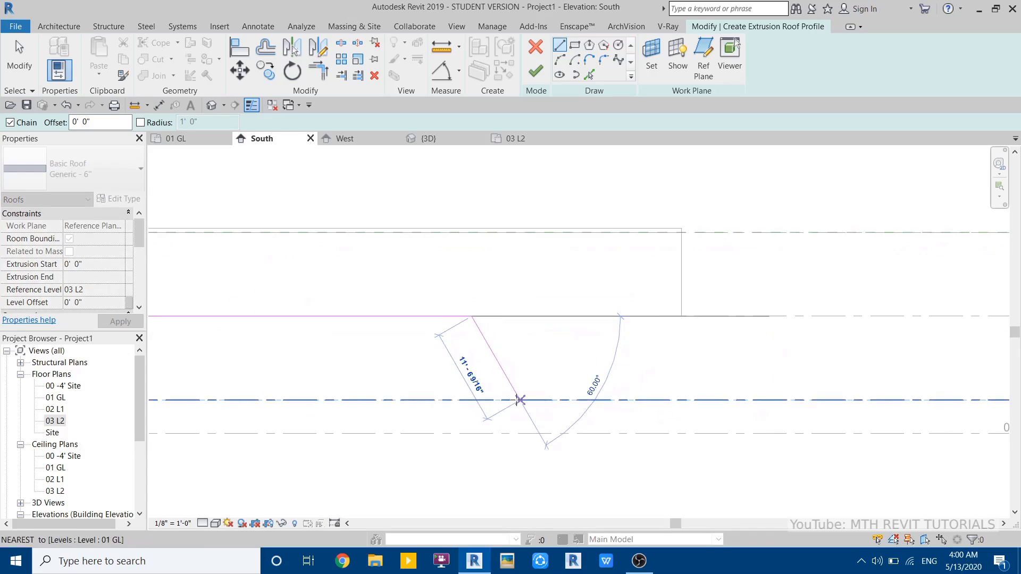
pyautogui.click(520, 399)
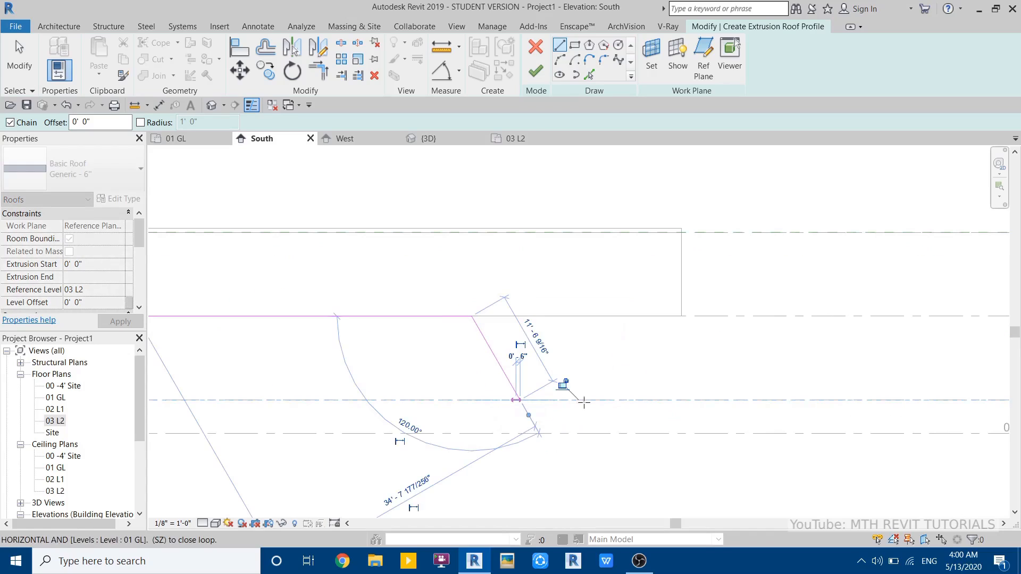
pyautogui.click(671, 399)
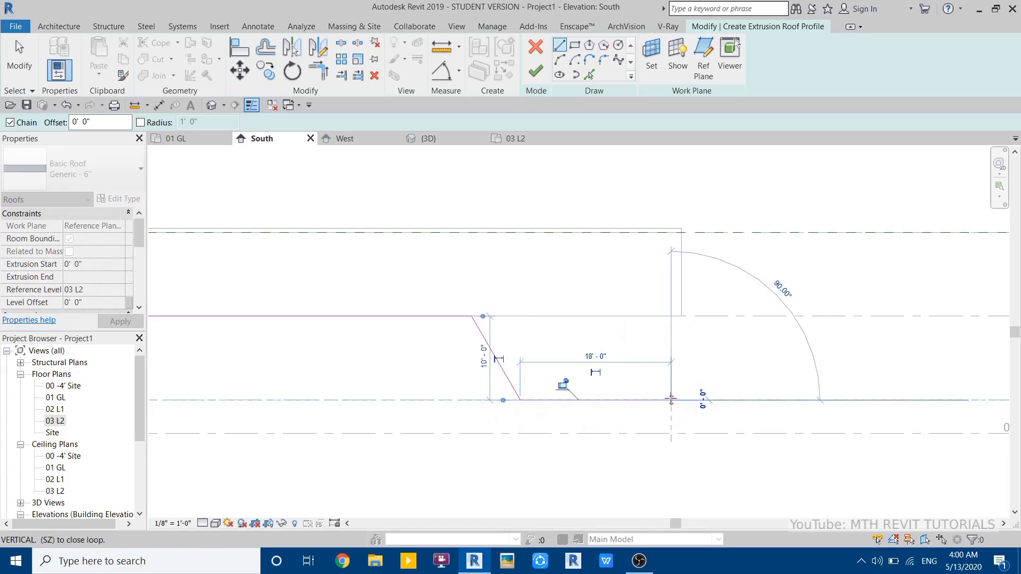
# - Continue the profile up to the existing roof's lower-right corner and vertically 10' 6" to its top-right corner
pyautogui.click(681, 317)
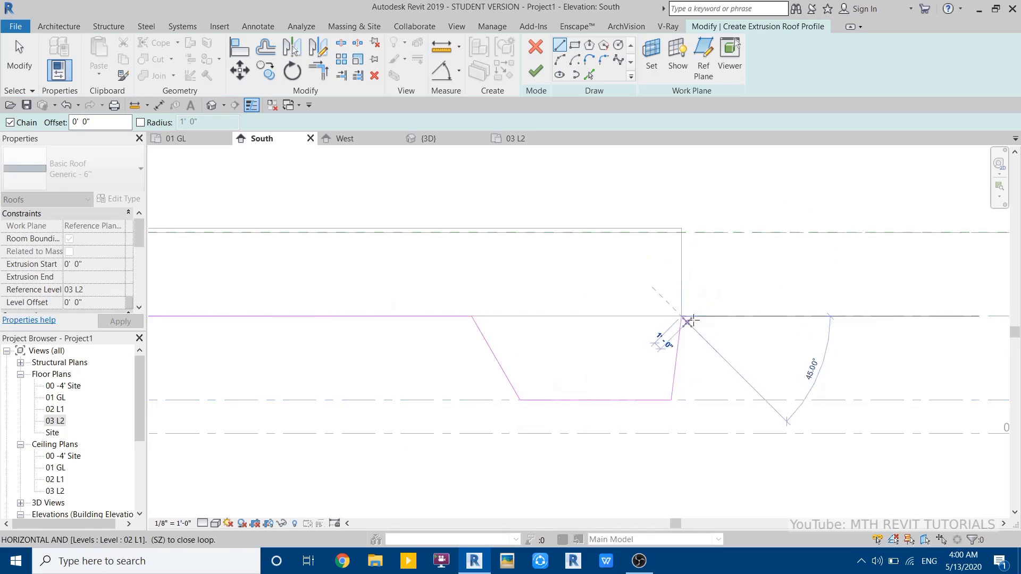
pyautogui.moveTo(699, 291); pyautogui.dragTo(685, 356, button='middle')
pyautogui.scroll(3, 666, 294)
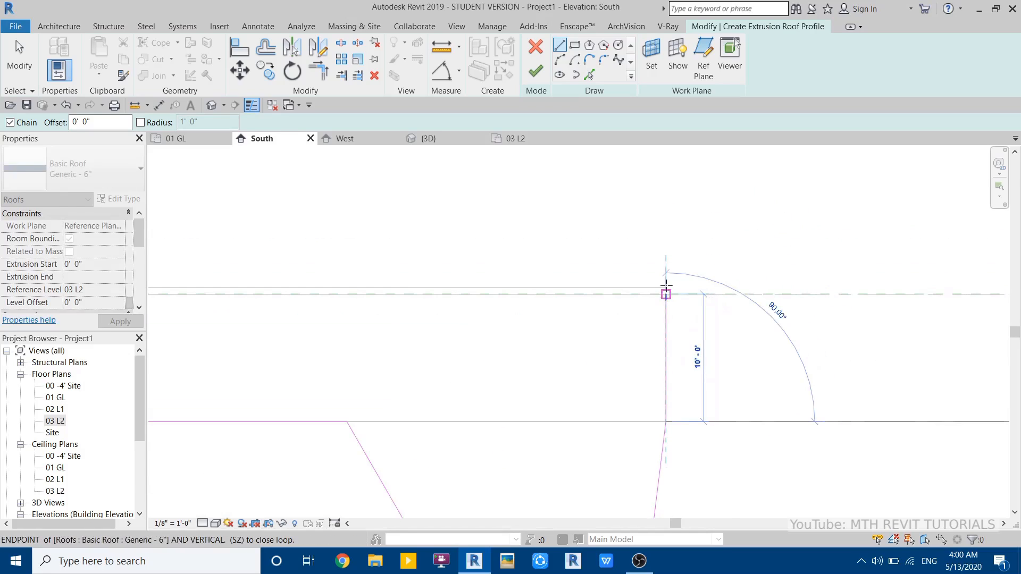
pyautogui.click(666, 287)
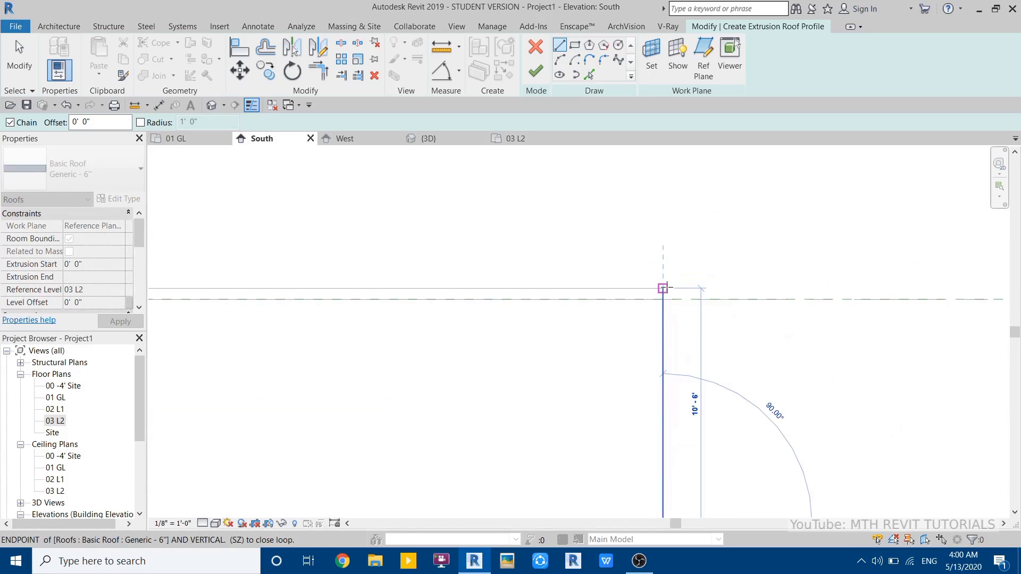
pyautogui.scroll(-5, 571, 349)
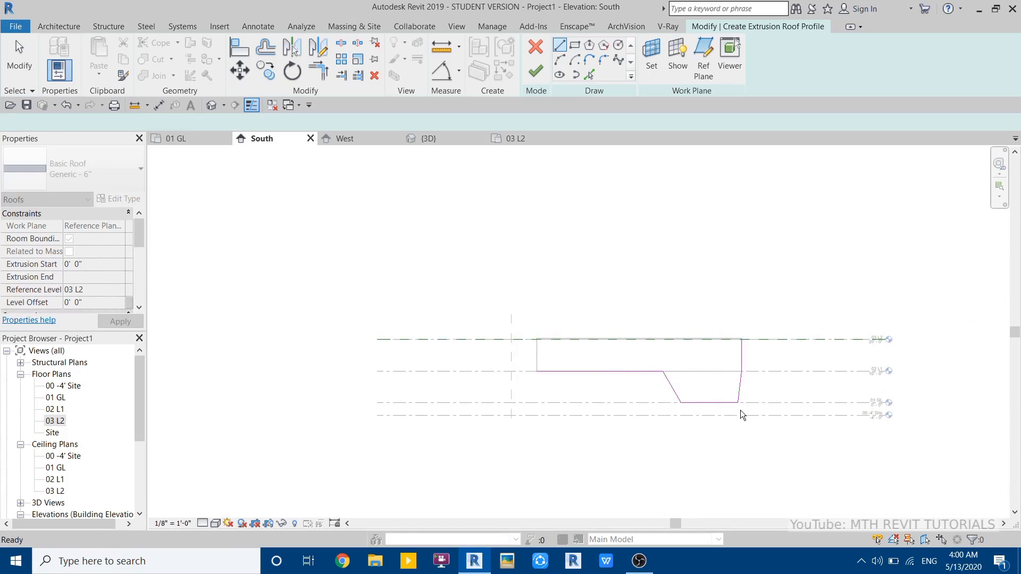
# - Move the 40' horizontal line of the roof profile up 6" from level 02 L1
pyautogui.moveTo(481, 296)
pyautogui.mouseDown()
pyautogui.moveTo(795, 477)
pyautogui.moveTo(747, 471)
pyautogui.mouseUp()
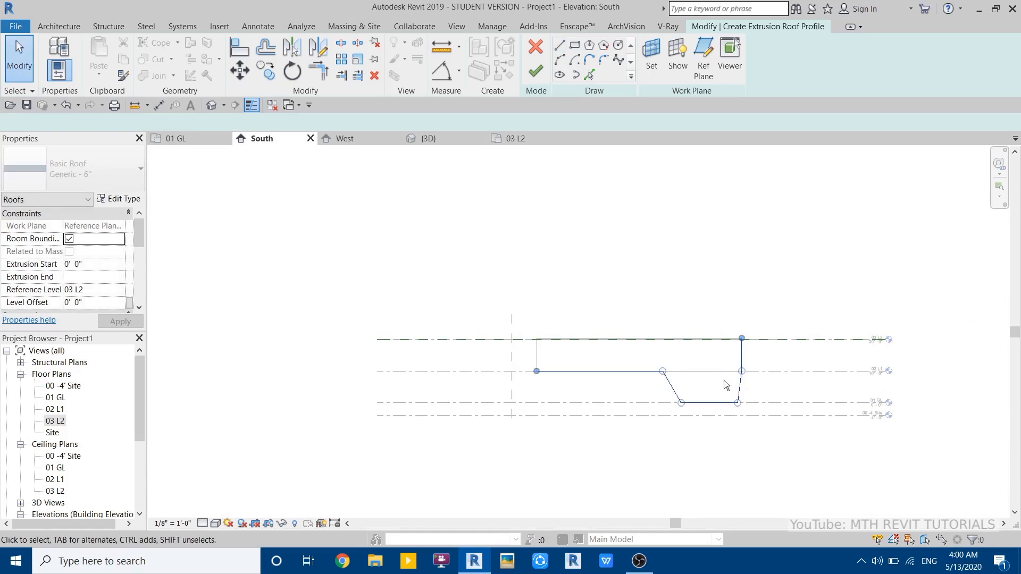
pyautogui.scroll(3, 692, 383)
pyautogui.moveTo(669, 383); pyautogui.dragTo(628, 396, button='middle')
pyautogui.scroll(3, 429, 400)
pyautogui.moveTo(321, 410); pyautogui.dragTo(428, 418, button='middle')
pyautogui.click(424, 370)
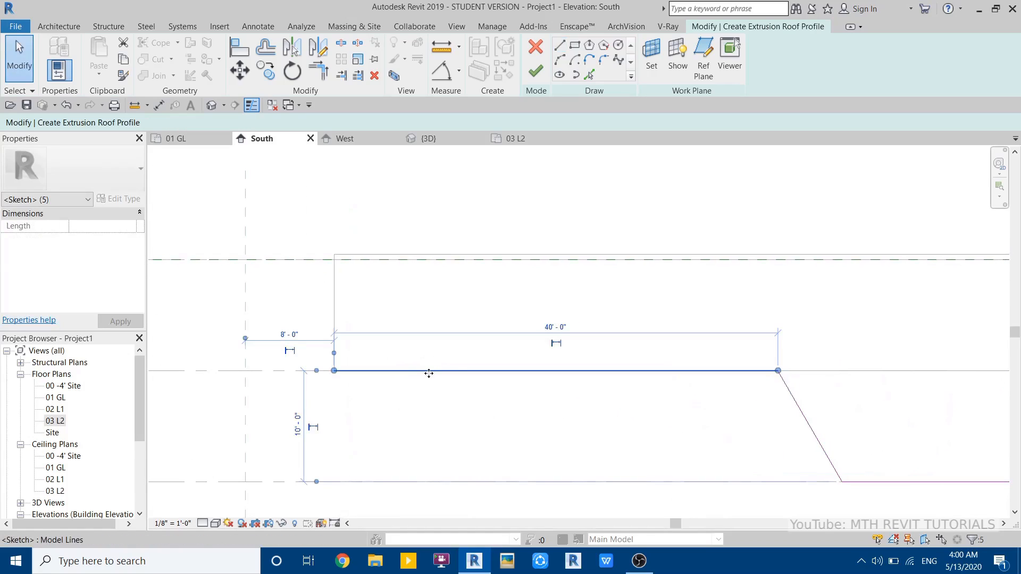
pyautogui.click(239, 71)
pyautogui.click(334, 370)
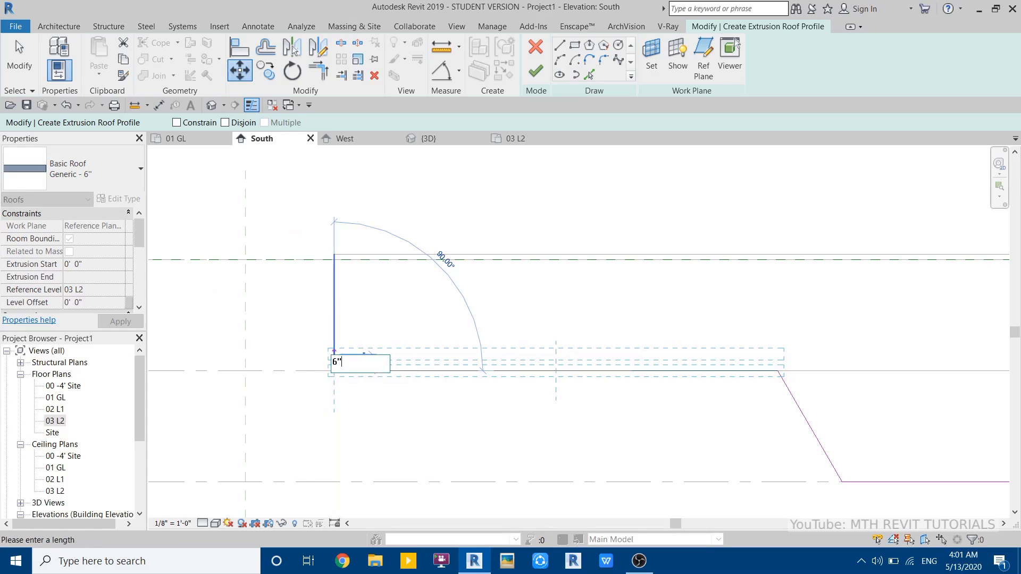
pyautogui.press('Return')
pyautogui.press('Escape')
# - Fillet both ends of the sloped profile line and the lower outer corner with a 1' 0" radius
pyautogui.moveTo(905, 406); pyautogui.dragTo(643, 388, button='middle')
pyautogui.scroll(3, 627, 366)
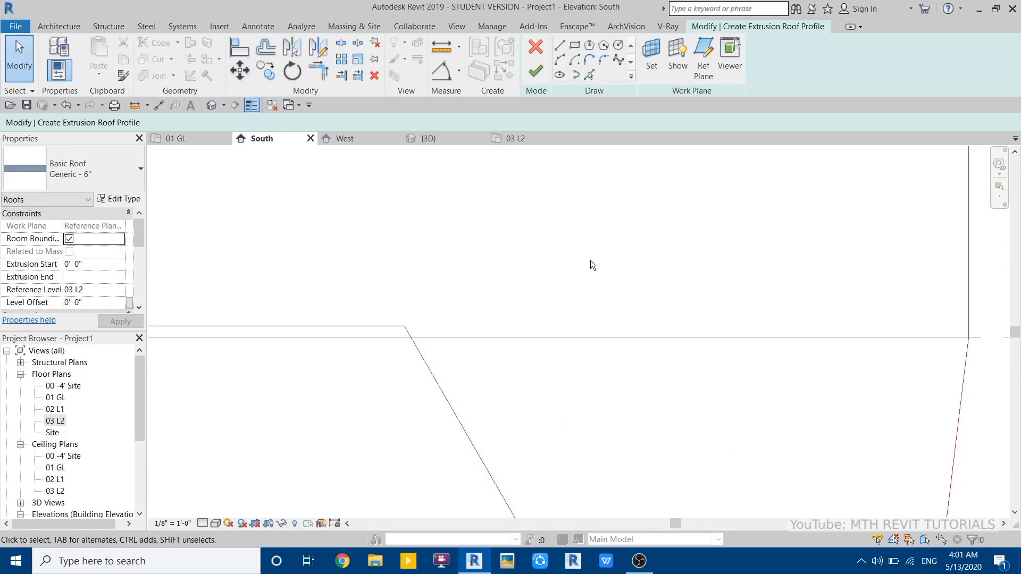
pyautogui.click(604, 61)
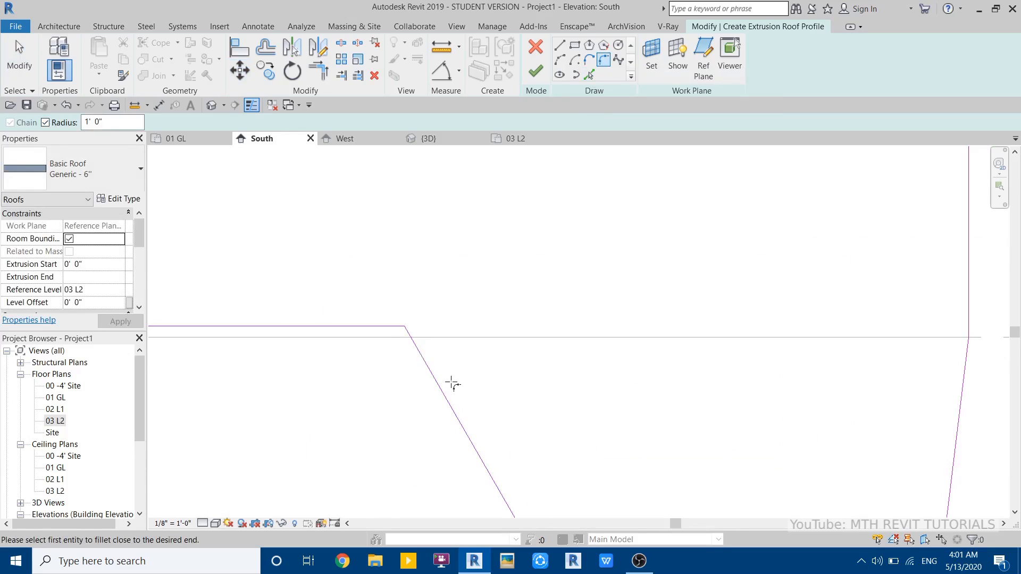
pyautogui.click(446, 383)
pyautogui.click(348, 326)
pyautogui.scroll(-4, 372, 320)
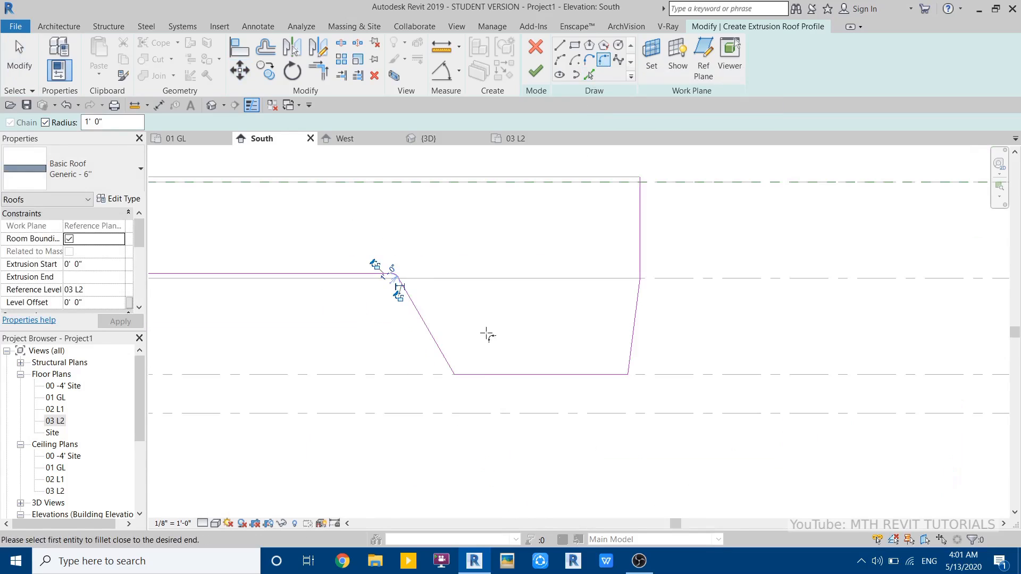
pyautogui.scroll(4, 438, 373)
pyautogui.click(499, 373)
pyautogui.moveTo(655, 385); pyautogui.dragTo(476, 452, button='middle')
pyautogui.click(586, 434)
pyautogui.click(637, 396)
pyautogui.scroll(-3, 702, 367)
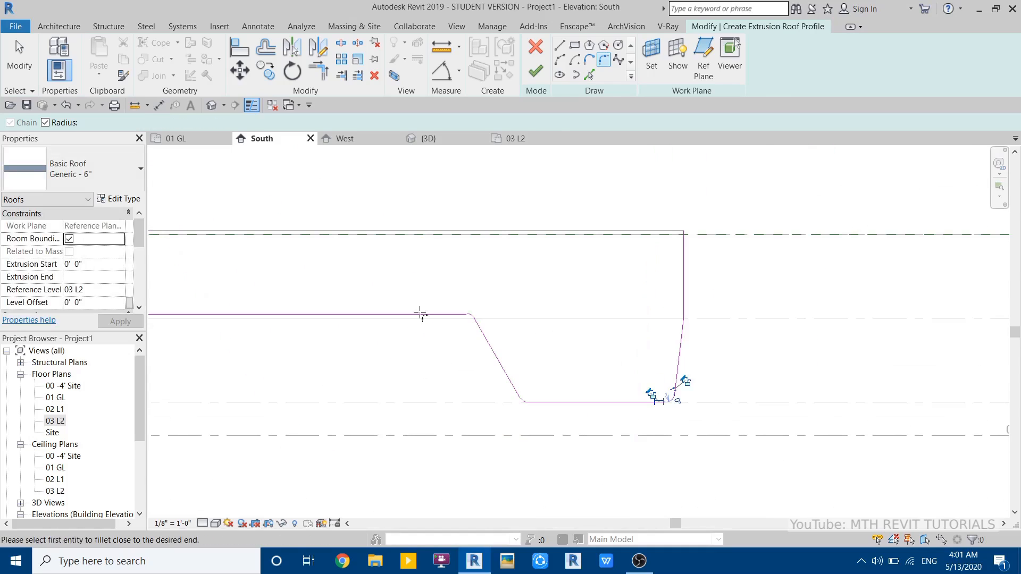
# - Finish the extrusion roof sketch and view the new stepped roof in the 3D view
pyautogui.moveTo(308, 224); pyautogui.dragTo(483, 328, button='middle')
pyautogui.scroll(-2, 483, 329)
pyautogui.moveTo(545, 369); pyautogui.dragTo(428, 365, button='middle')
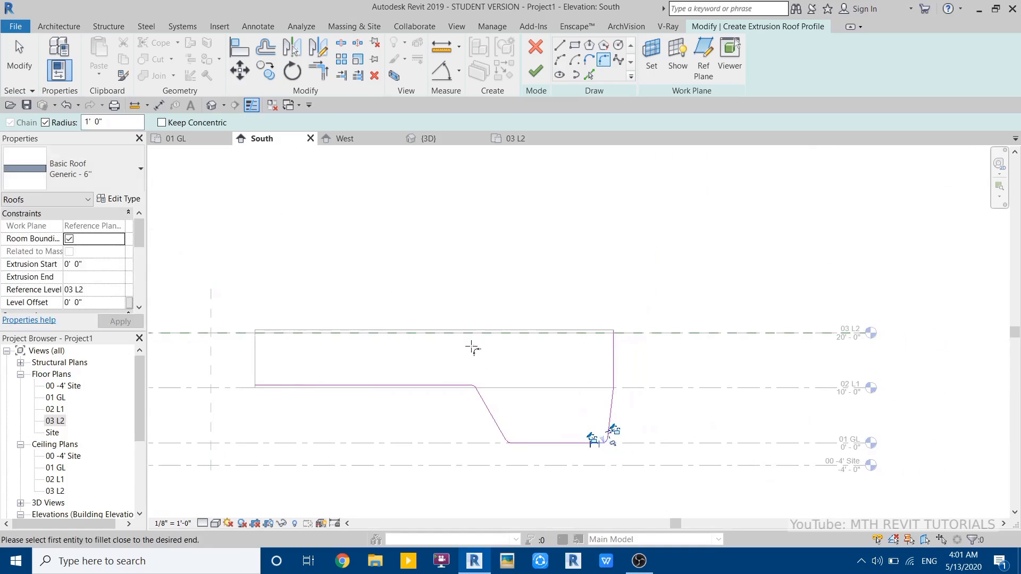
pyautogui.click(536, 74)
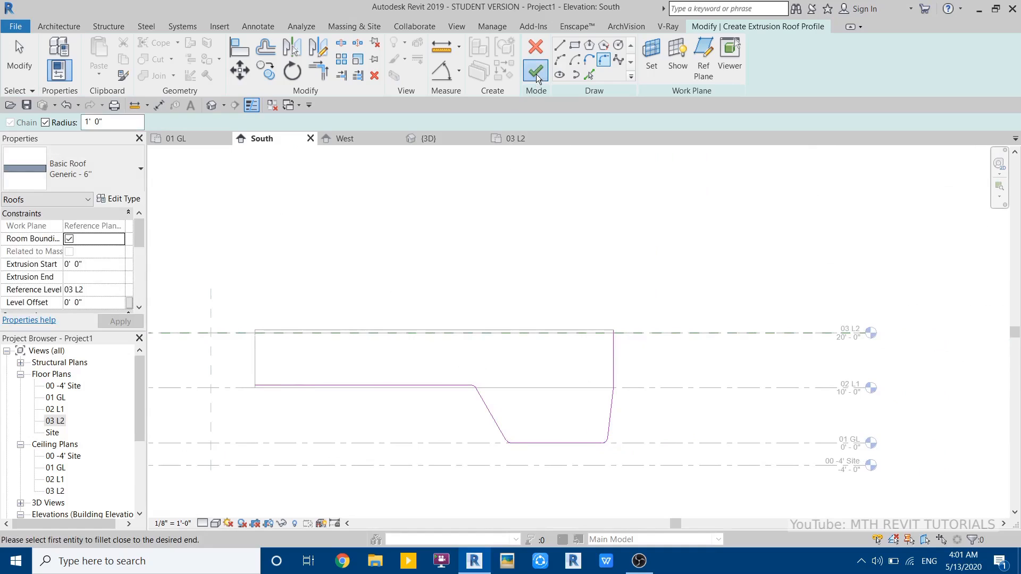
pyautogui.click(420, 141)
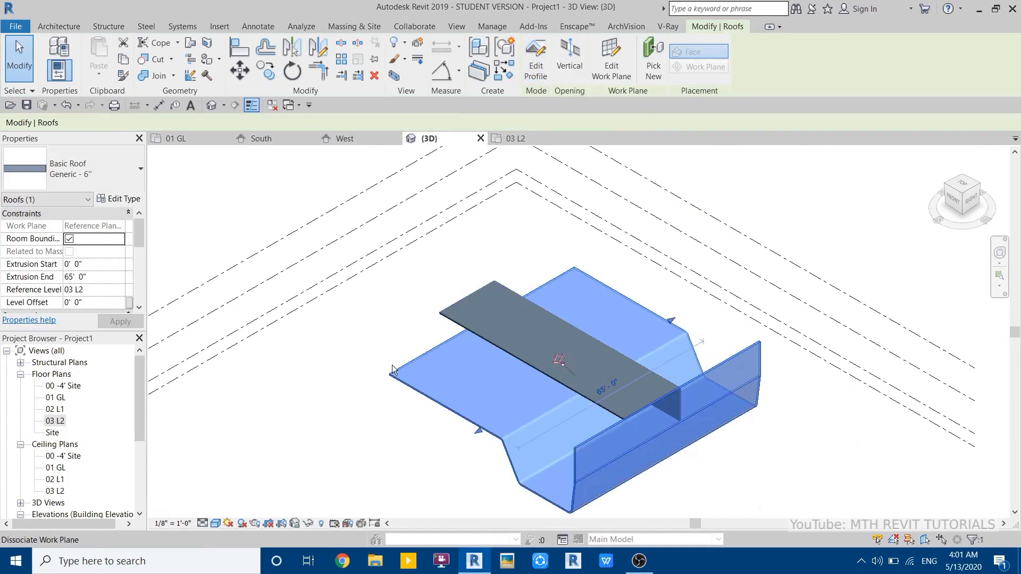
pyautogui.click(368, 375)
pyautogui.keyDown('shift'); pyautogui.moveTo(591, 390); pyautogui.dragTo(780, 368, button='middle'); pyautogui.keyUp('shift')
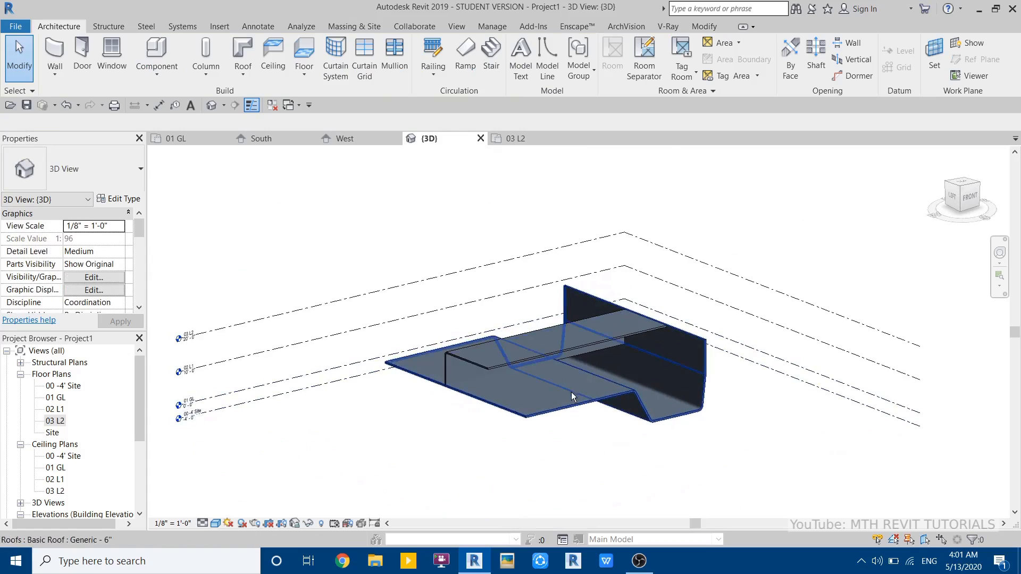
pyautogui.scroll(2, 571, 392)
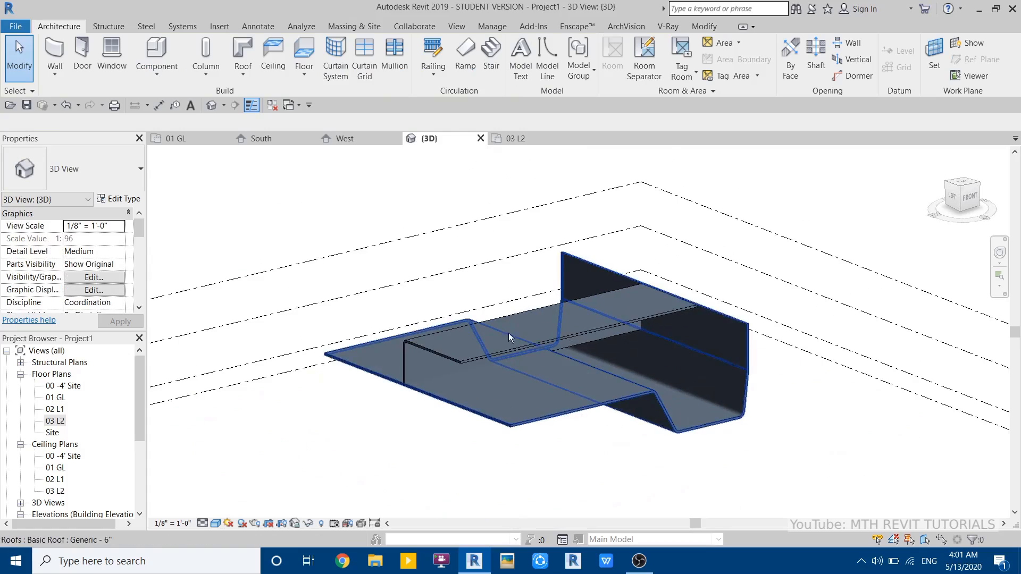
# - Shorten the stepped roof's extrusion at both ends to align with the first roof's free edge and vertical face
pyautogui.click(553, 406)
pyautogui.click(951, 202)
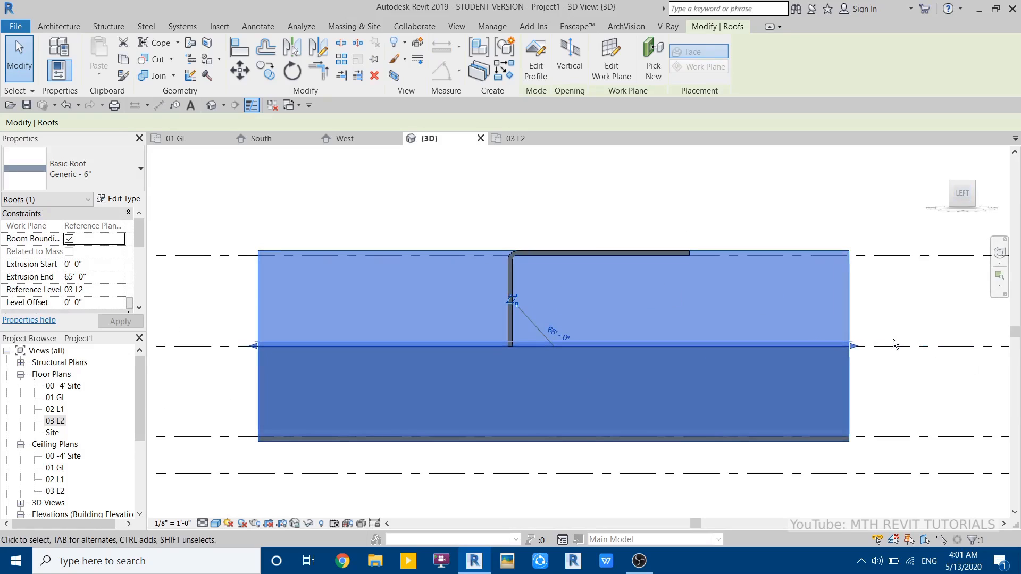
pyautogui.moveTo(856, 350); pyautogui.dragTo(799, 349)
pyautogui.moveTo(712, 349); pyautogui.dragTo(691, 349)
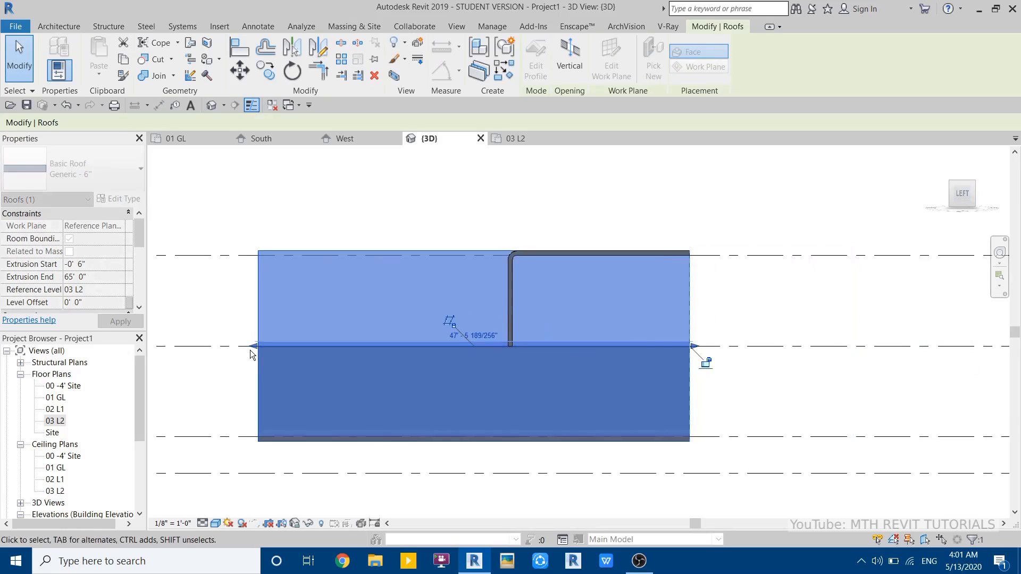
pyautogui.moveTo(251, 347); pyautogui.dragTo(260, 351)
pyautogui.moveTo(503, 348); pyautogui.dragTo(510, 347)
pyautogui.click(732, 317)
# - Start a model in-place component in the Generic Models category from the Left 3D view, accepting its name
pyautogui.keyDown('shift'); pyautogui.moveTo(732, 318); pyautogui.dragTo(454, 394, button='middle'); pyautogui.keyUp('shift')
pyautogui.keyDown('shift'); pyautogui.moveTo(554, 370); pyautogui.dragTo(213, 358, button='middle'); pyautogui.keyUp('shift')
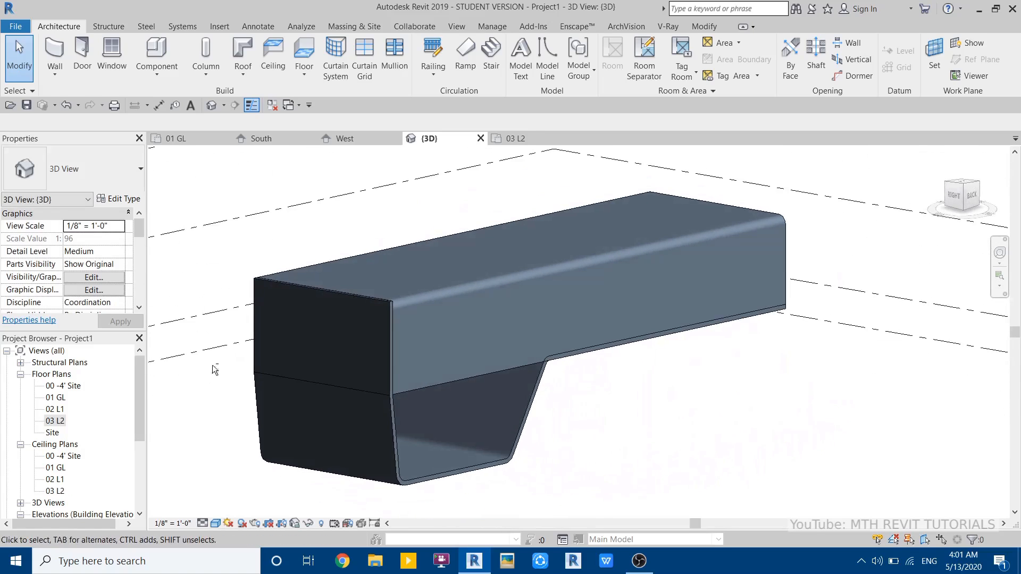
pyautogui.scroll(6, 353, 299)
pyautogui.keyDown('shift'); pyautogui.moveTo(467, 311); pyautogui.dragTo(521, 298, button='middle'); pyautogui.keyUp('shift')
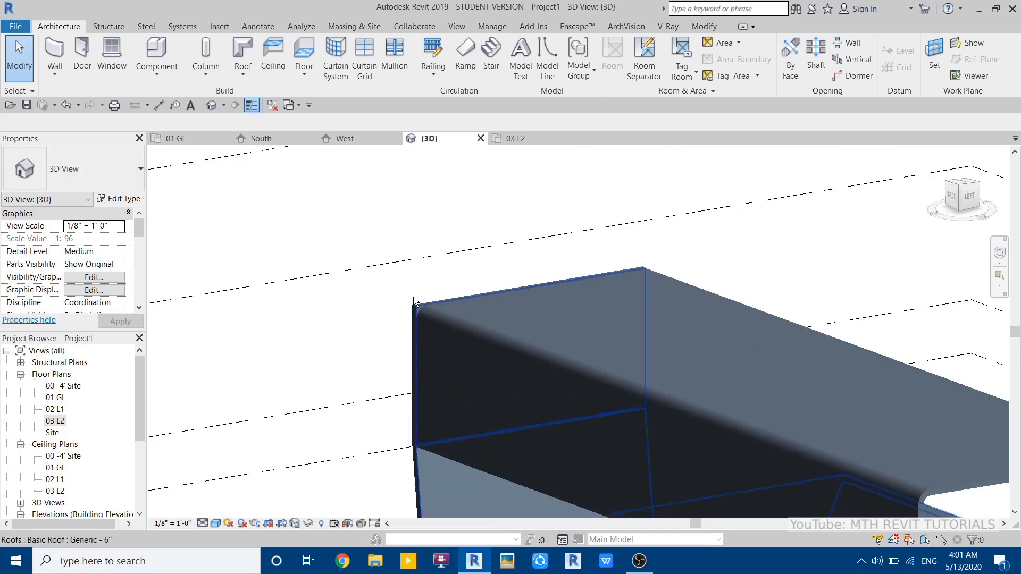
pyautogui.click(970, 195)
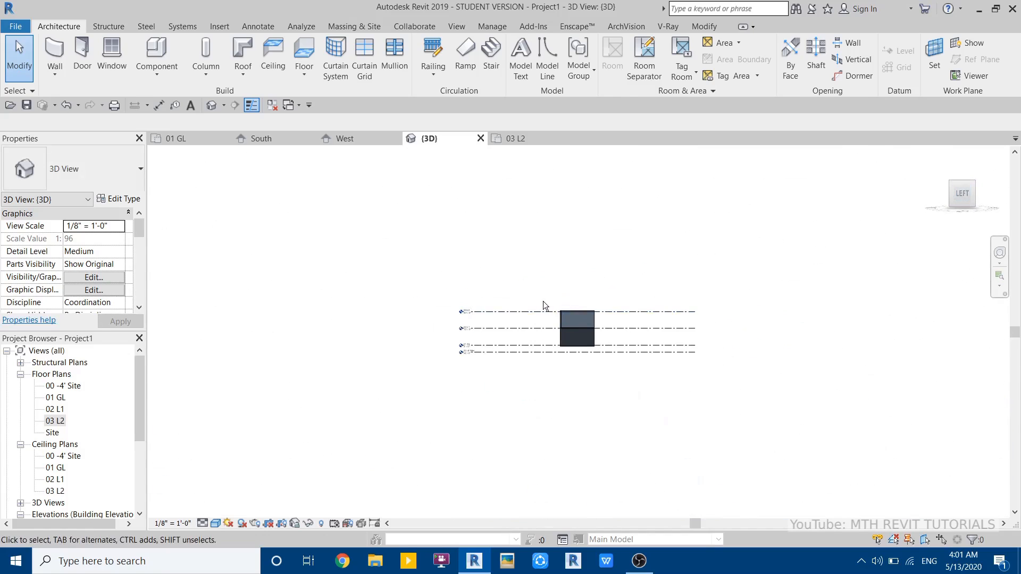
pyautogui.scroll(6, 607, 307)
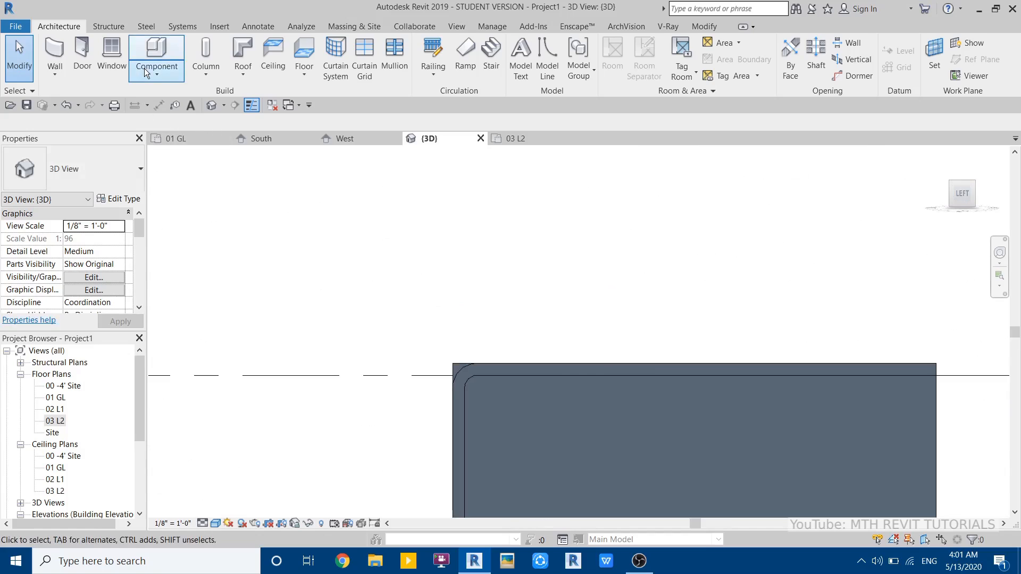
pyautogui.click(145, 68)
pyautogui.click(186, 128)
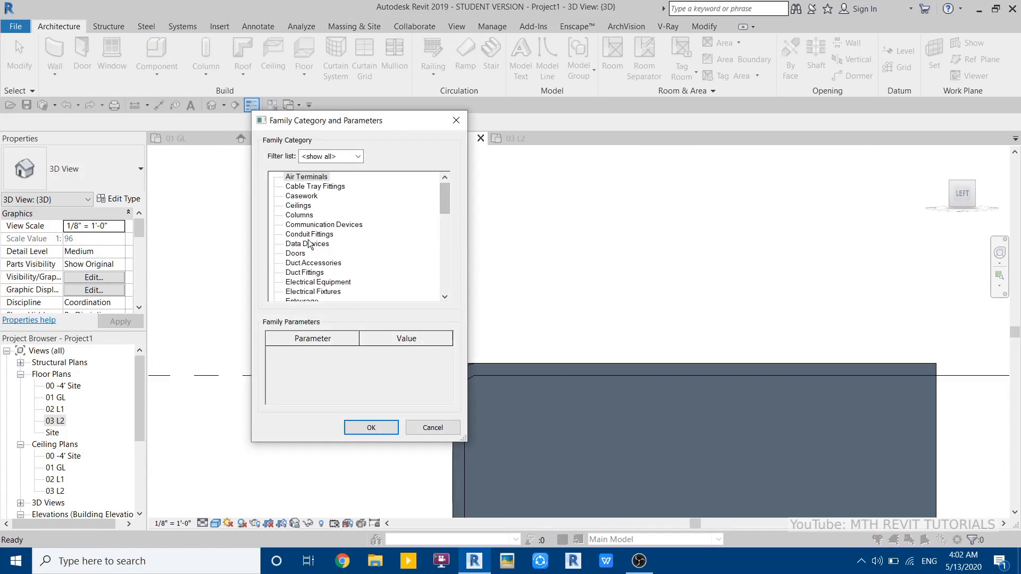
pyautogui.press('g')
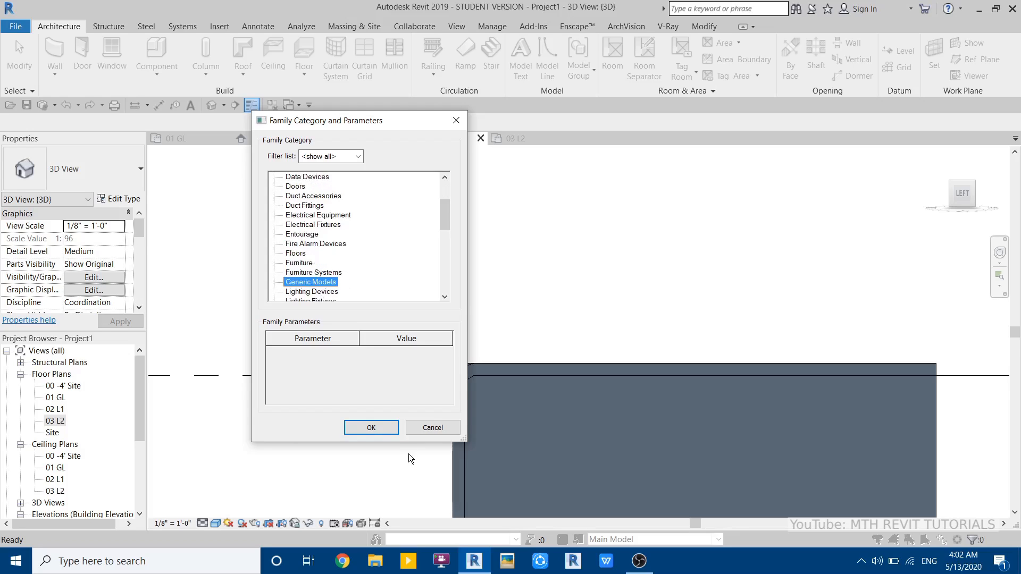
pyautogui.click(383, 428)
pyautogui.click(349, 286)
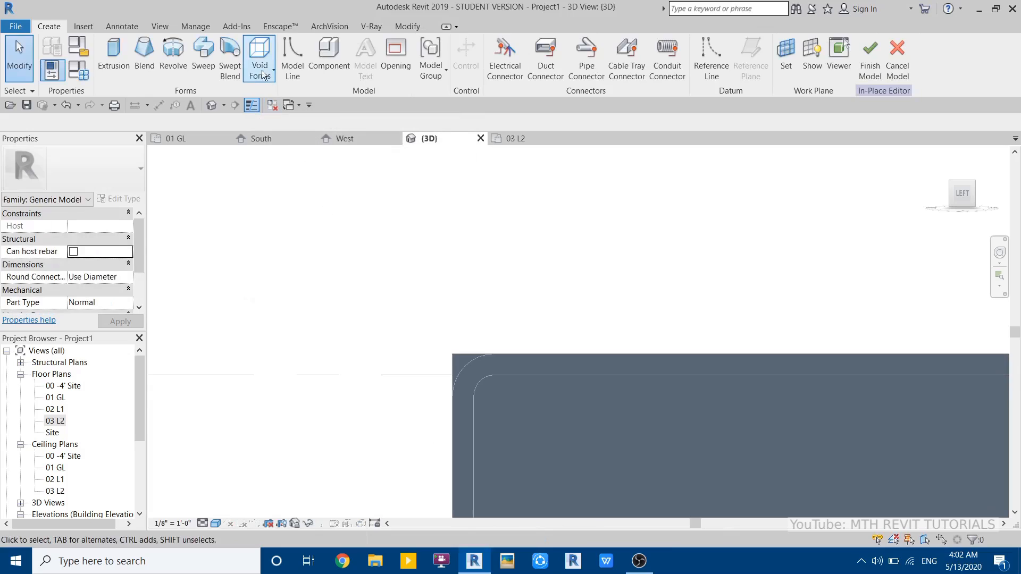
# - Start a void extrusion and pick the stepped roof's vertical face as its work plane
pyautogui.click(260, 64)
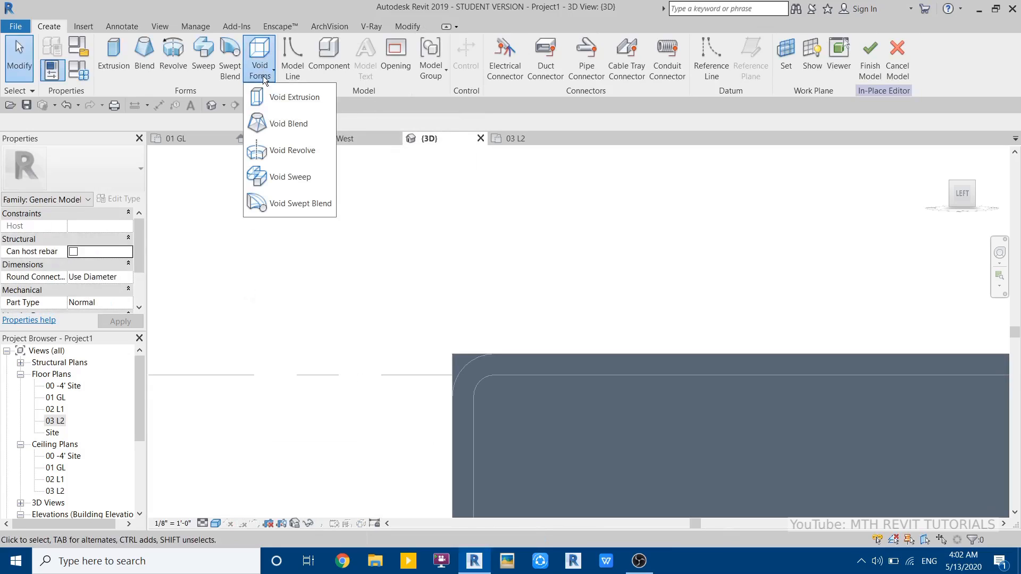
pyautogui.click(284, 100)
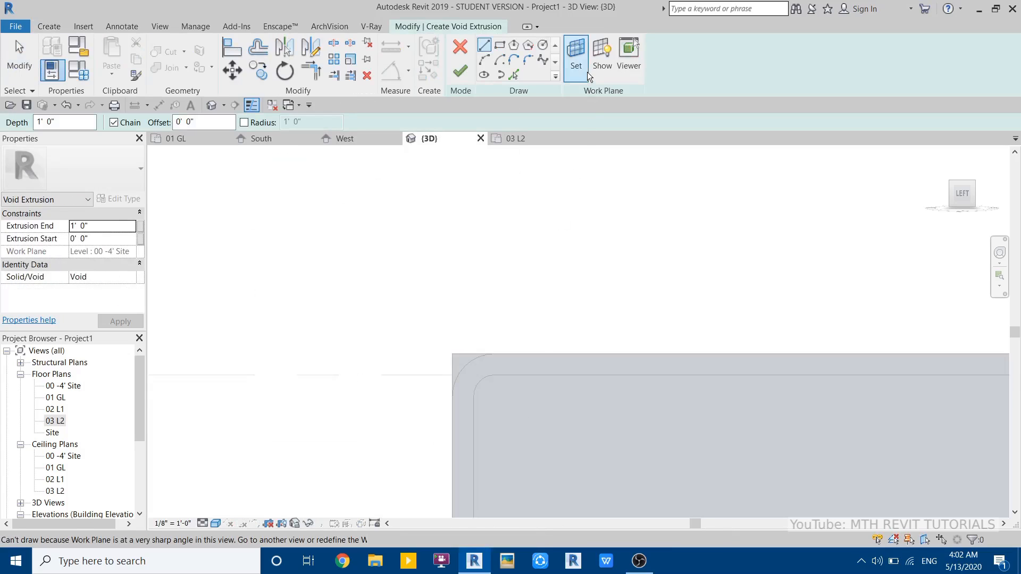
pyautogui.click(585, 66)
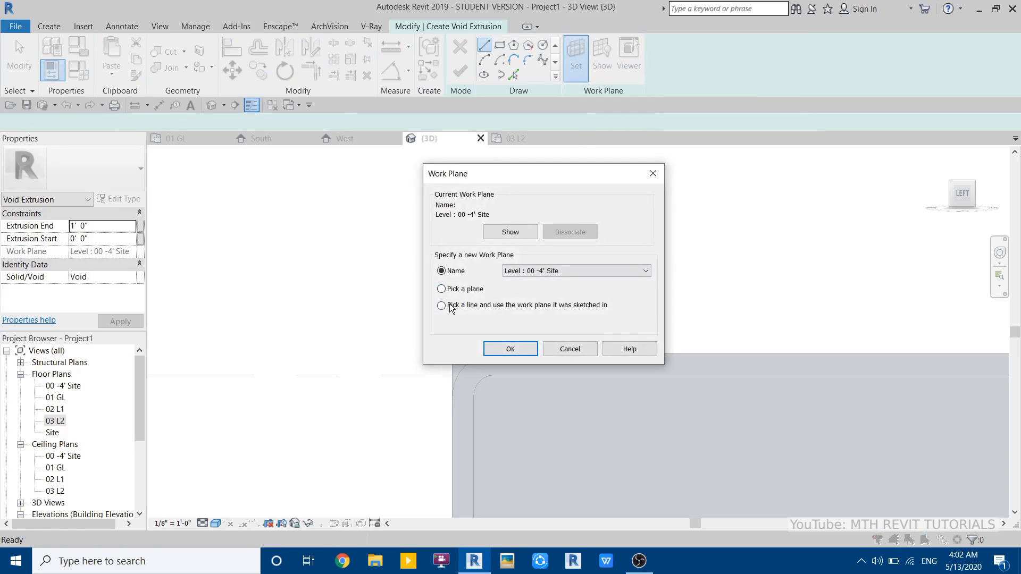
pyautogui.click(532, 356)
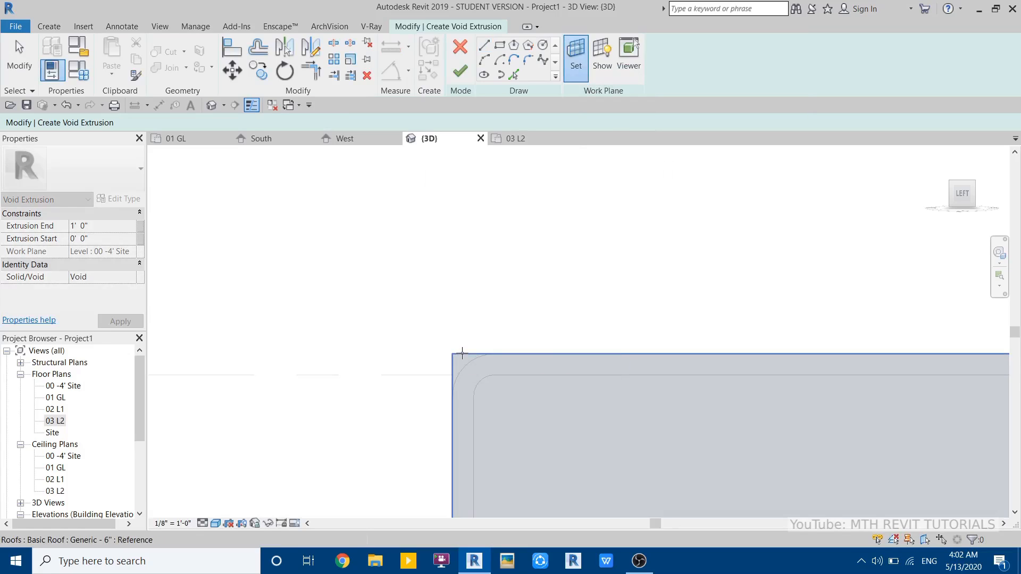
pyautogui.click(462, 352)
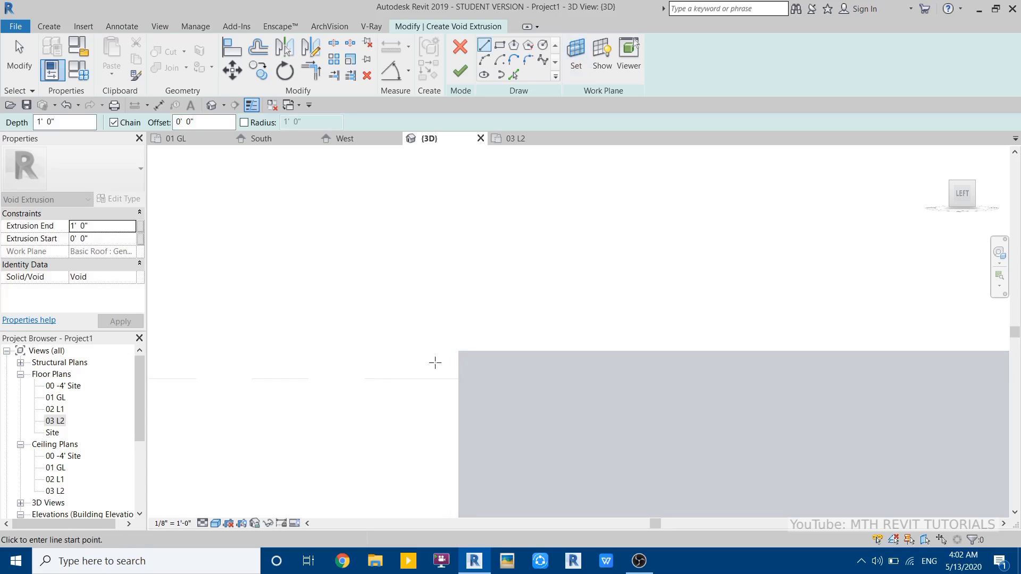
# - Sketch the 1' 0" deep void's profile from the first roof's rounded corner edge, closed with straight lines outside the corner, and finish it
pyautogui.click(514, 74)
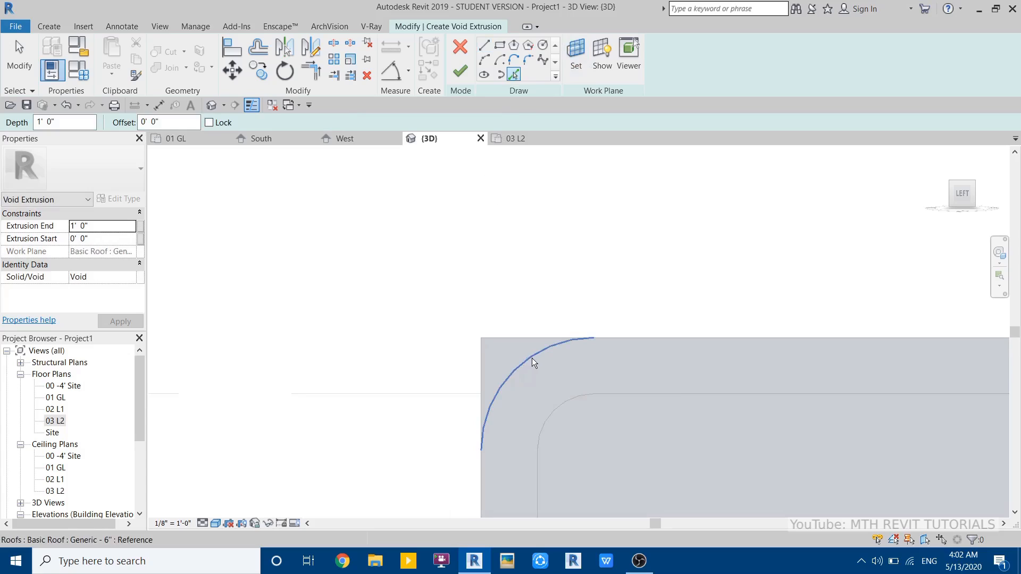
pyautogui.click(484, 45)
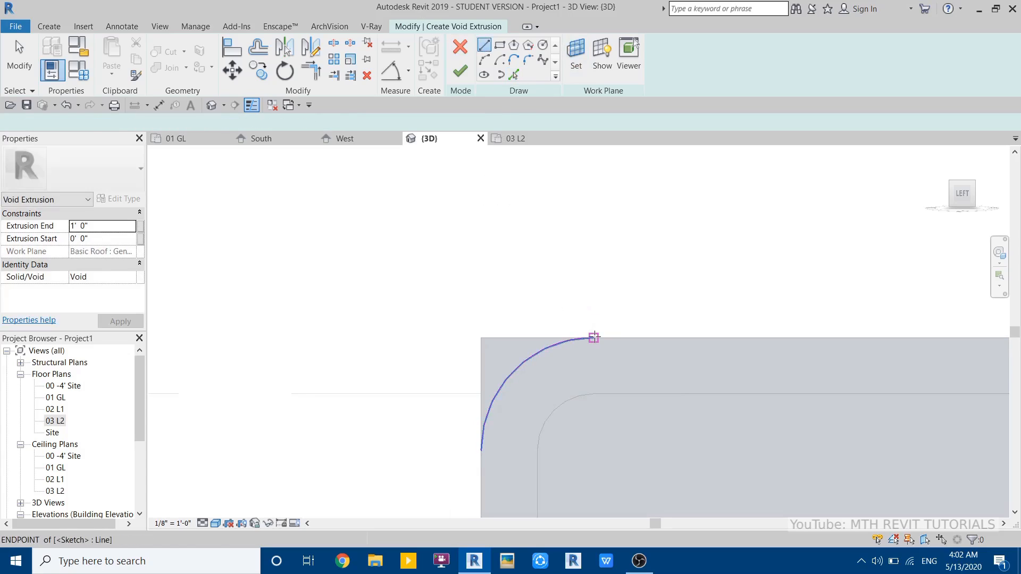
pyautogui.click(594, 338)
pyautogui.click(594, 309)
pyautogui.click(453, 310)
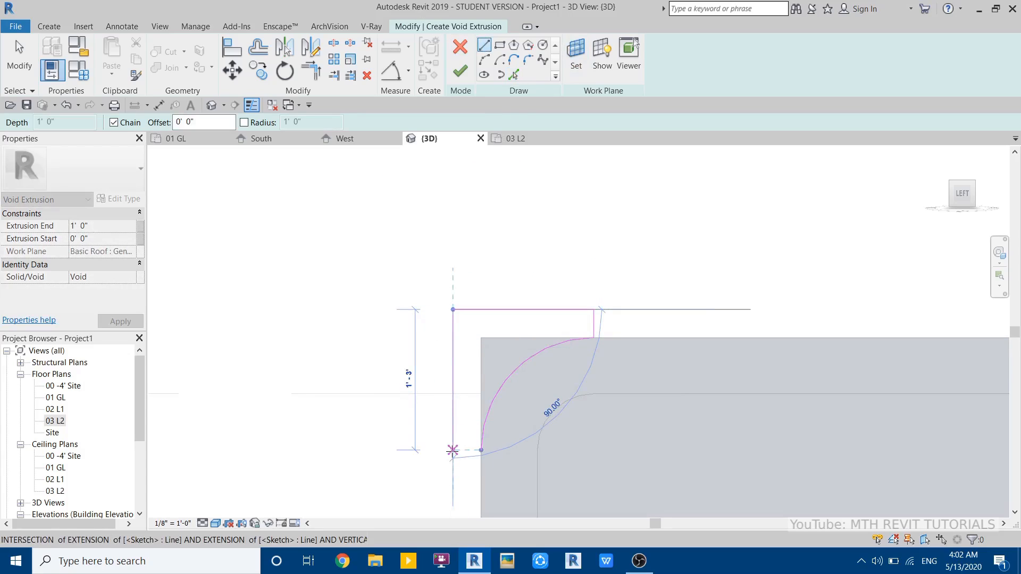
pyautogui.click(453, 450)
pyautogui.click(481, 450)
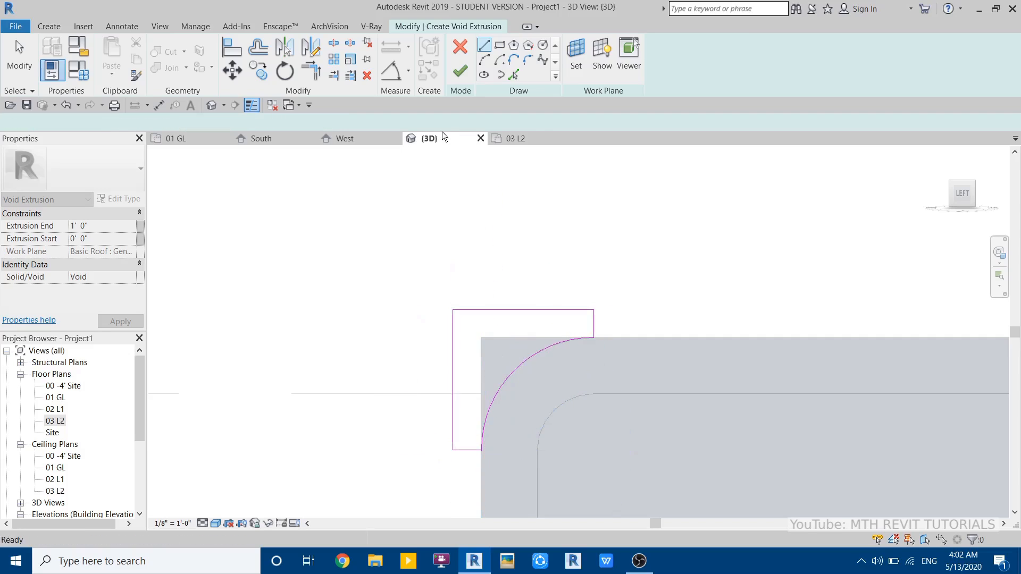
pyautogui.click(460, 71)
# - Stretch the void extrusion inward so it extends past the stepped roof's vertical thickness at the corner
pyautogui.keyDown('shift'); pyautogui.moveTo(538, 278); pyautogui.dragTo(686, 362, button='middle'); pyautogui.keyUp('shift')
pyautogui.click(432, 372)
pyautogui.scroll(2, 553, 296)
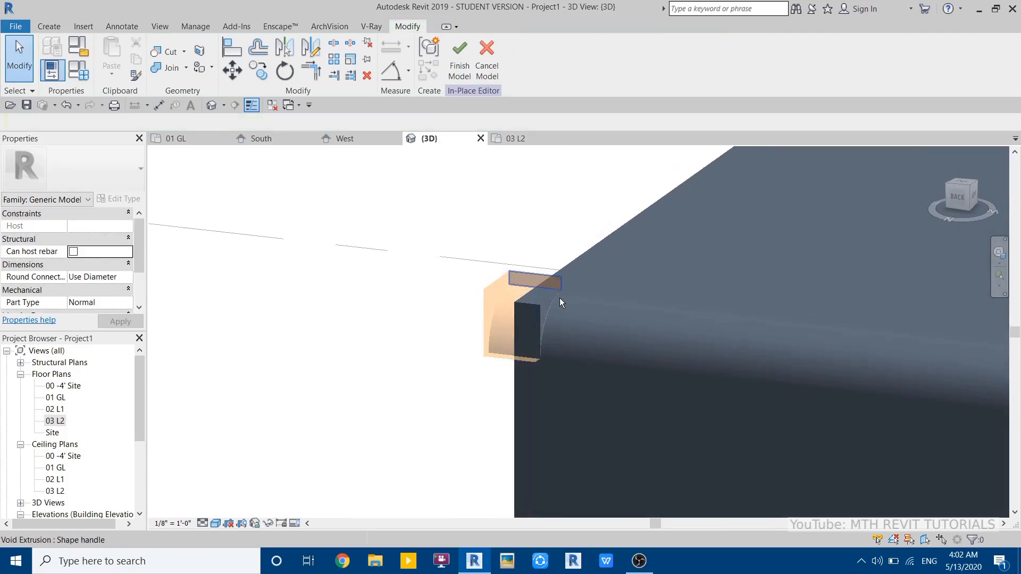
pyautogui.click(532, 286)
pyautogui.scroll(2, 522, 287)
pyautogui.scroll(2, 523, 286)
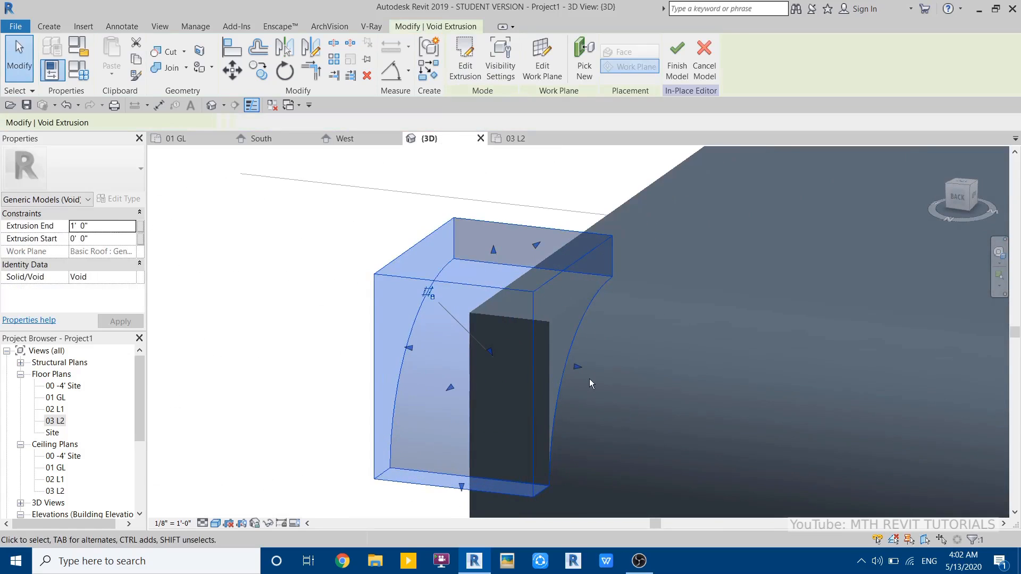
pyautogui.moveTo(578, 372); pyautogui.dragTo(620, 372)
pyautogui.click(315, 379)
# - Cut the stepped roof with the void extrusion at its rounded corner
pyautogui.scroll(-6, 420, 348)
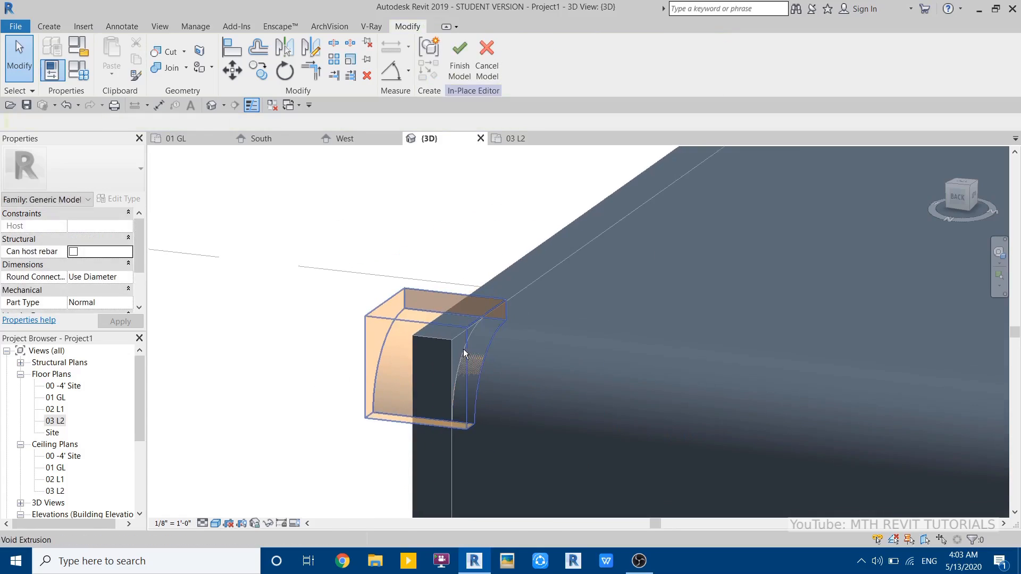
pyautogui.click(165, 51)
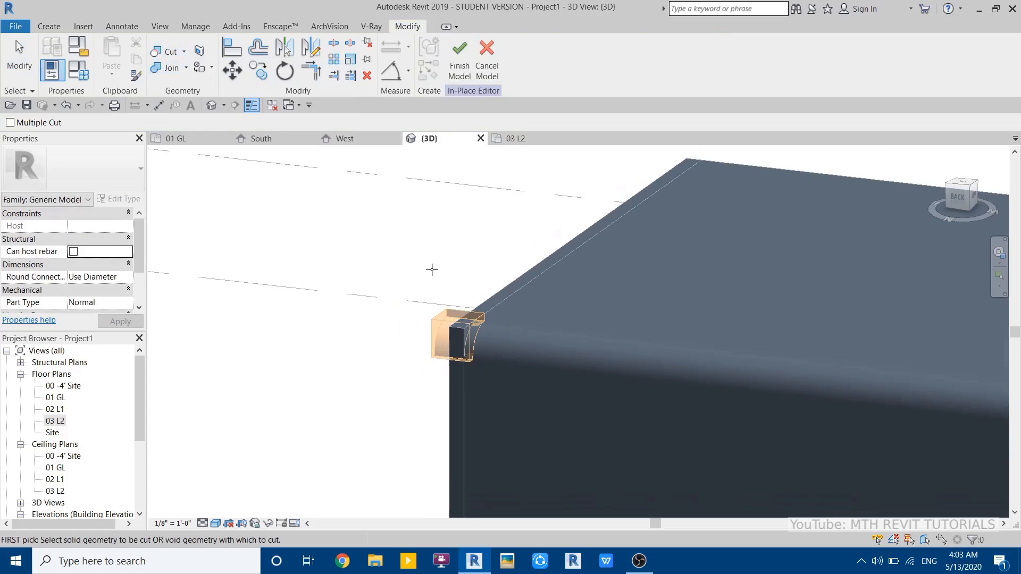
pyautogui.click(451, 319)
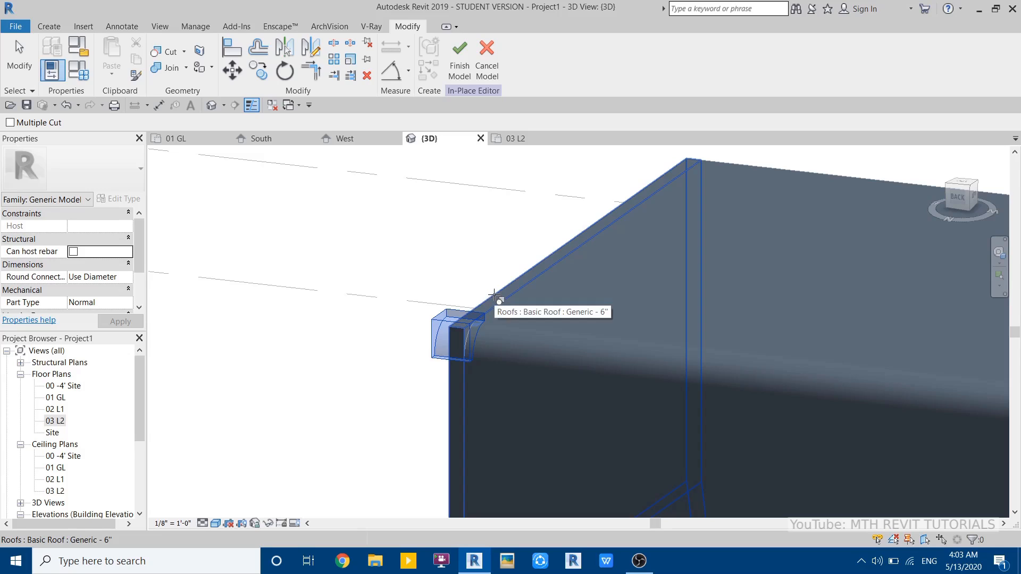
pyautogui.click(494, 296)
pyautogui.keyDown('shift'); pyautogui.moveTo(358, 365); pyautogui.dragTo(426, 369, button='middle'); pyautogui.keyUp('shift')
pyautogui.scroll(-5, 414, 334)
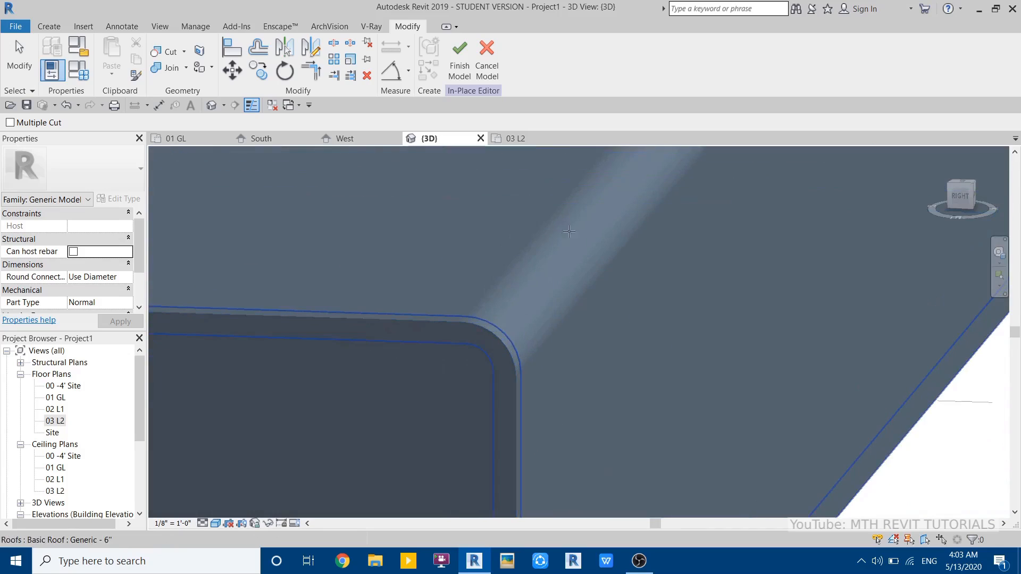
# - Start another void extrusion from the Front view and pick the front edge face of the roof as its work plane
pyautogui.keyDown('shift'); pyautogui.moveTo(420, 349); pyautogui.dragTo(631, 349, button='middle'); pyautogui.keyUp('shift')
pyautogui.scroll(3, 558, 332)
pyautogui.scroll(2, 558, 332)
pyautogui.keyDown('shift'); pyautogui.moveTo(606, 294); pyautogui.dragTo(598, 299, button='middle'); pyautogui.keyUp('shift')
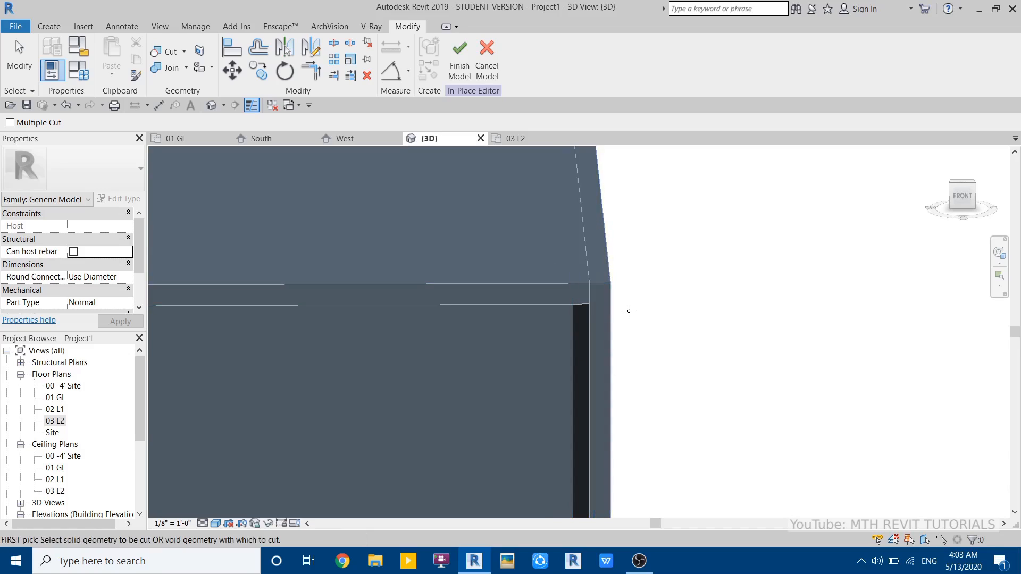
pyautogui.scroll(-3, 624, 307)
pyautogui.click(963, 196)
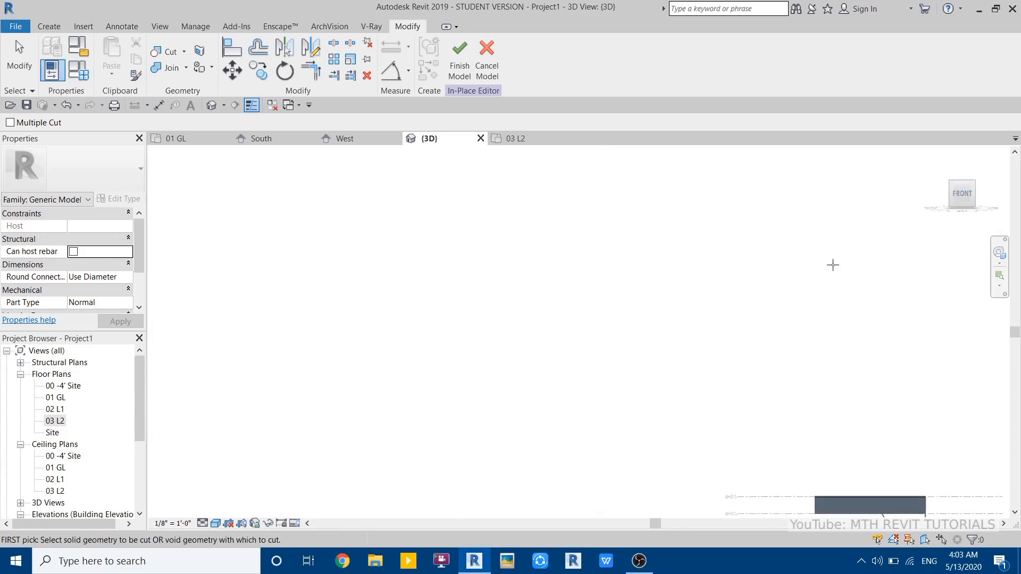
pyautogui.scroll(6, 683, 312)
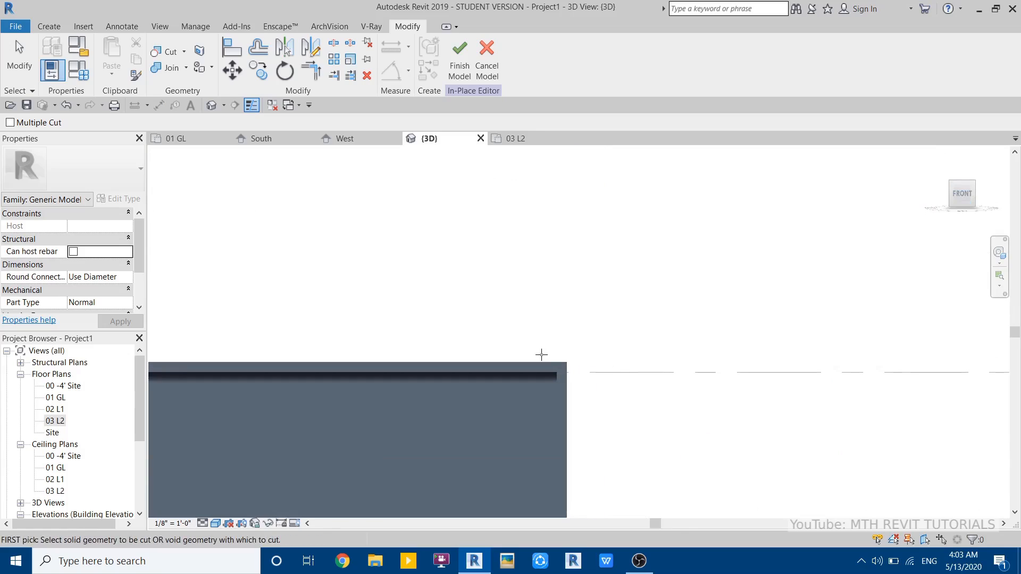
pyautogui.moveTo(639, 414); pyautogui.dragTo(636, 379, button='middle')
pyautogui.click(158, 52)
pyautogui.click(49, 26)
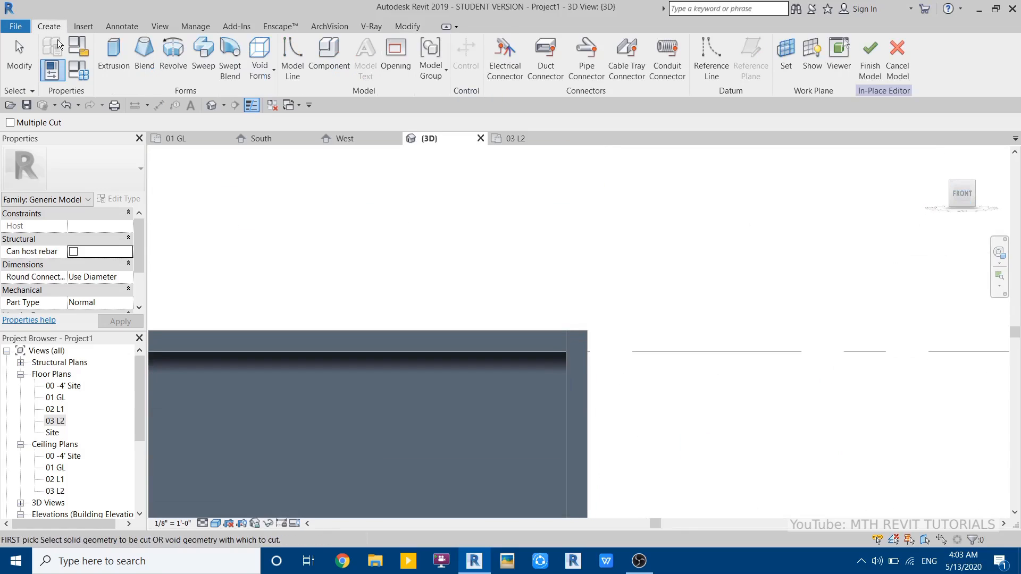
pyautogui.click(263, 72)
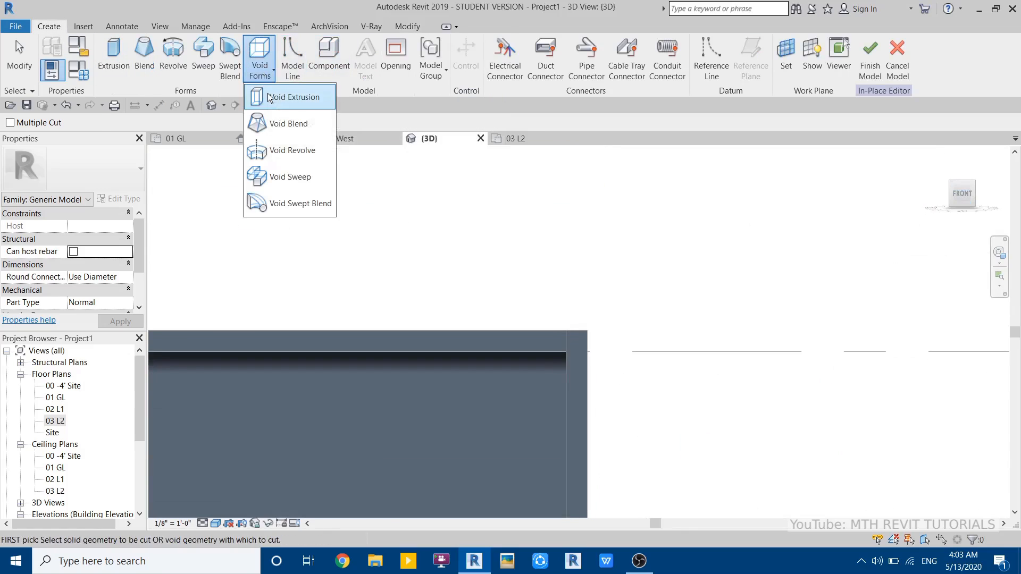
pyautogui.click(267, 94)
pyautogui.click(583, 56)
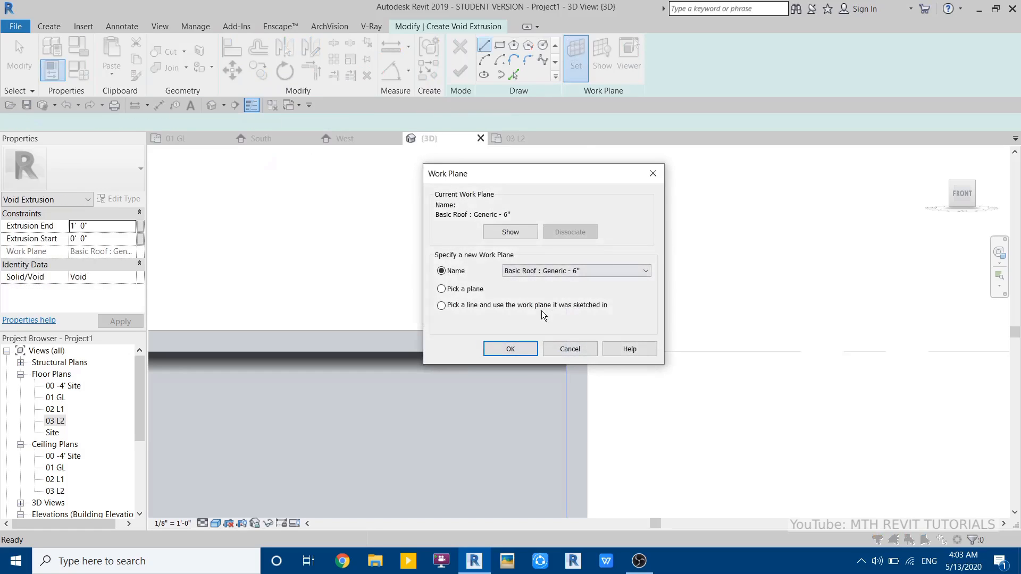
pyautogui.click(496, 347)
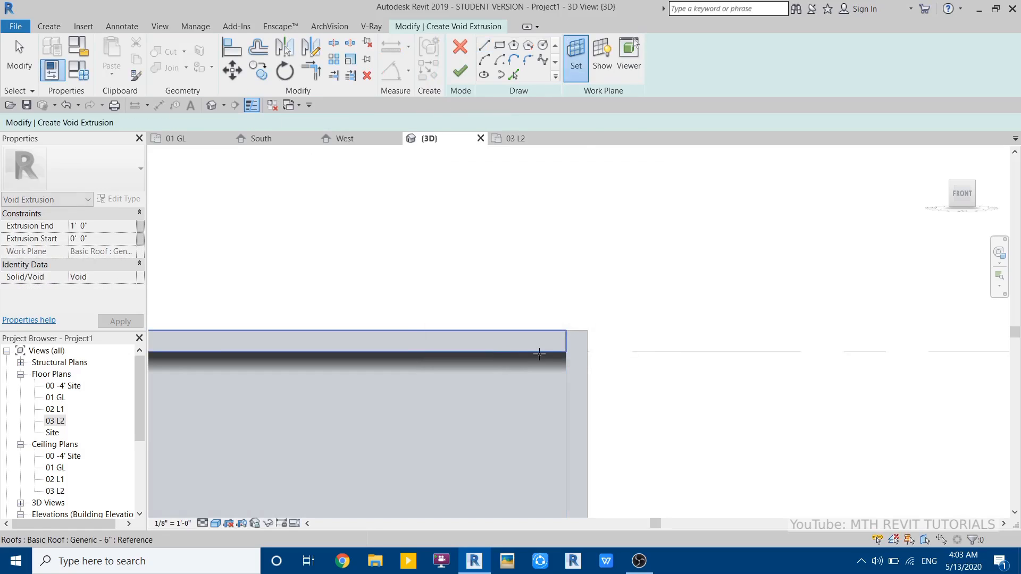
pyautogui.click(539, 354)
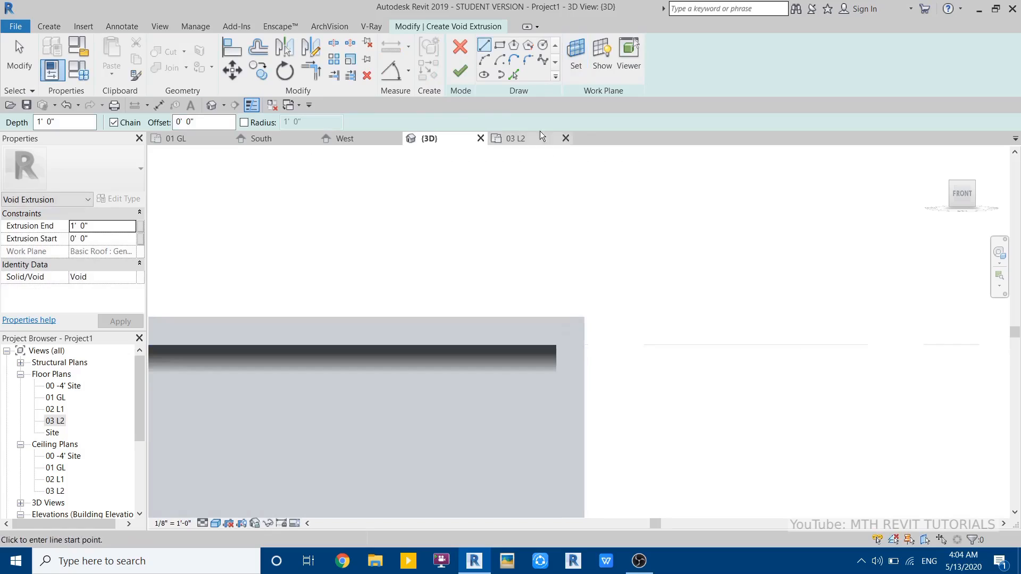
# - Sketch two straight lines along the roof's square outer corner and fillet them with a 1' 0" radius
pyautogui.click(489, 318)
pyautogui.click(584, 317)
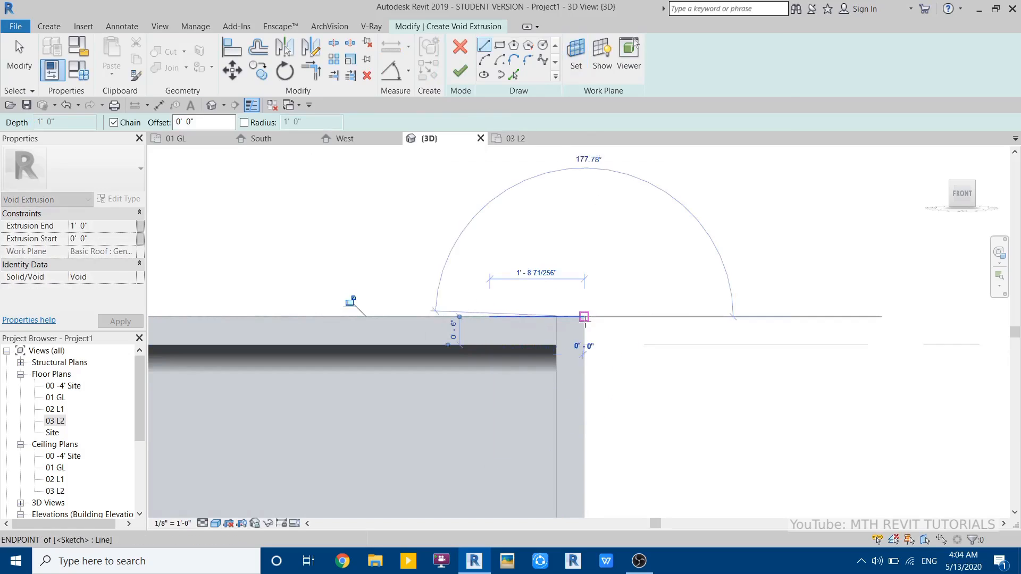
pyautogui.click(584, 405)
pyautogui.press('Escape')
pyautogui.press('Escape')
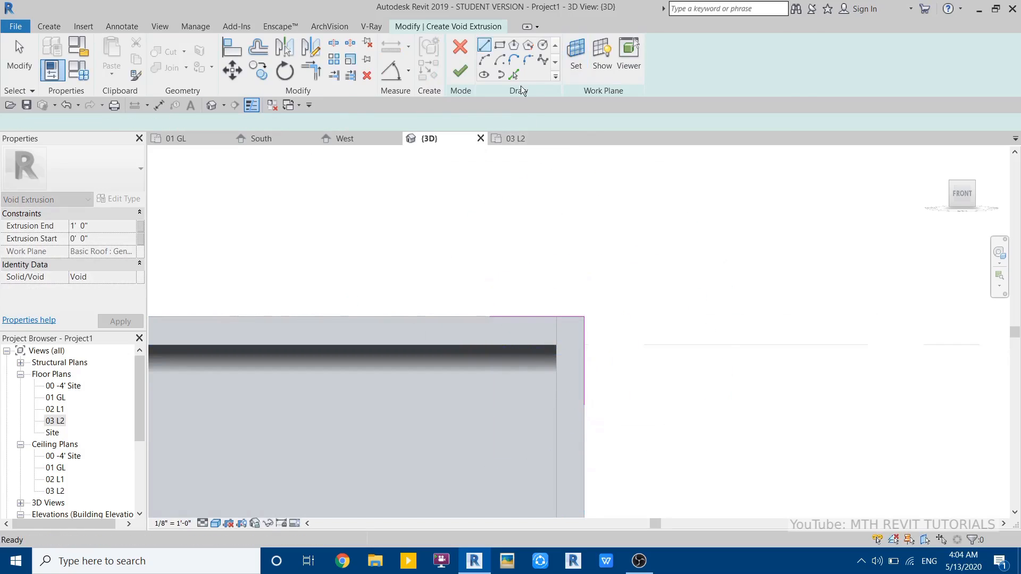
pyautogui.click(528, 60)
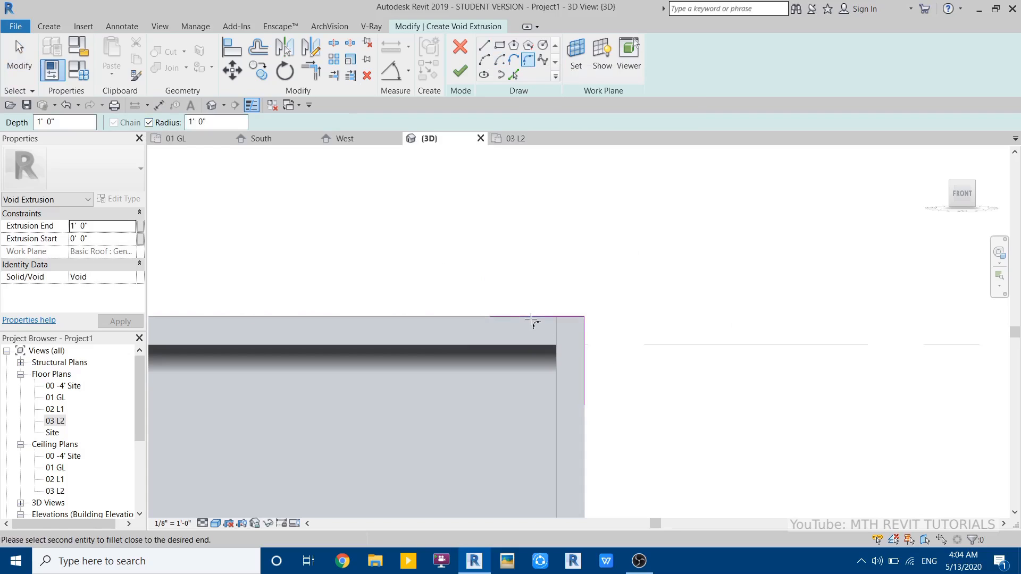
pyautogui.click(585, 356)
pyautogui.scroll(2, 588, 313)
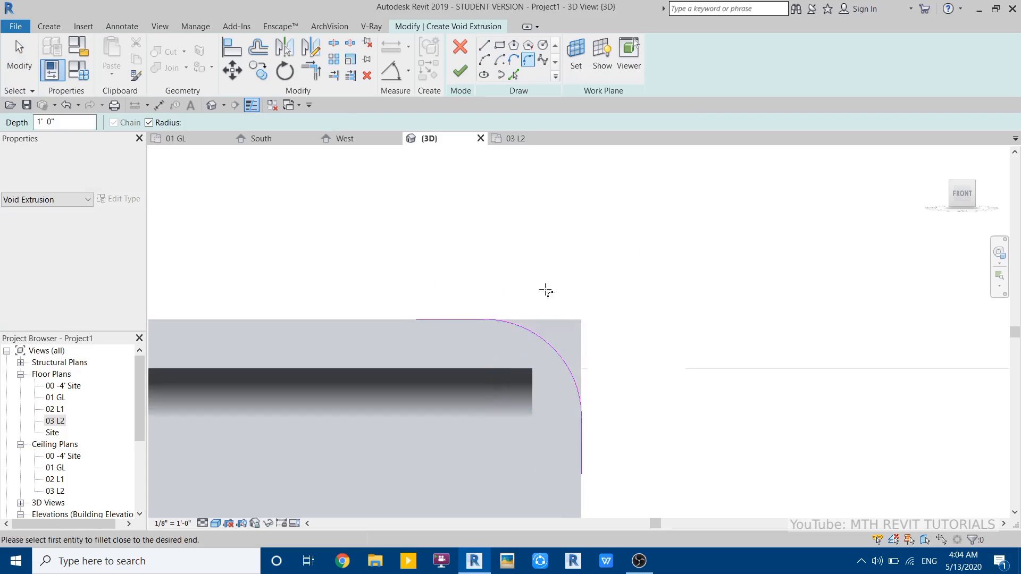
# - Close the void profile with straight lines outside the corner, starting about 7" above the roof's top edge
pyautogui.click(484, 45)
pyautogui.click(416, 320)
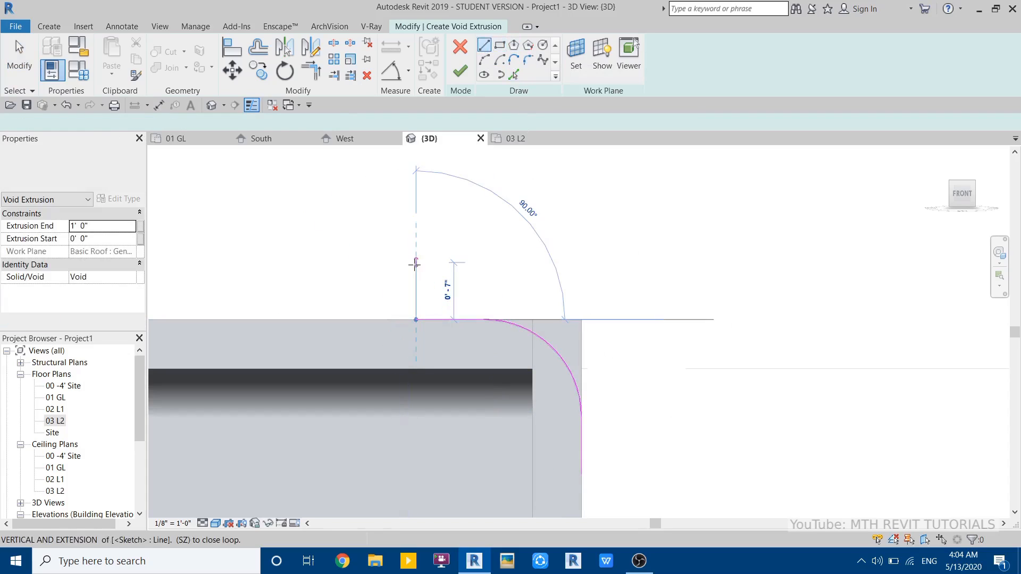
pyautogui.press('Escape')
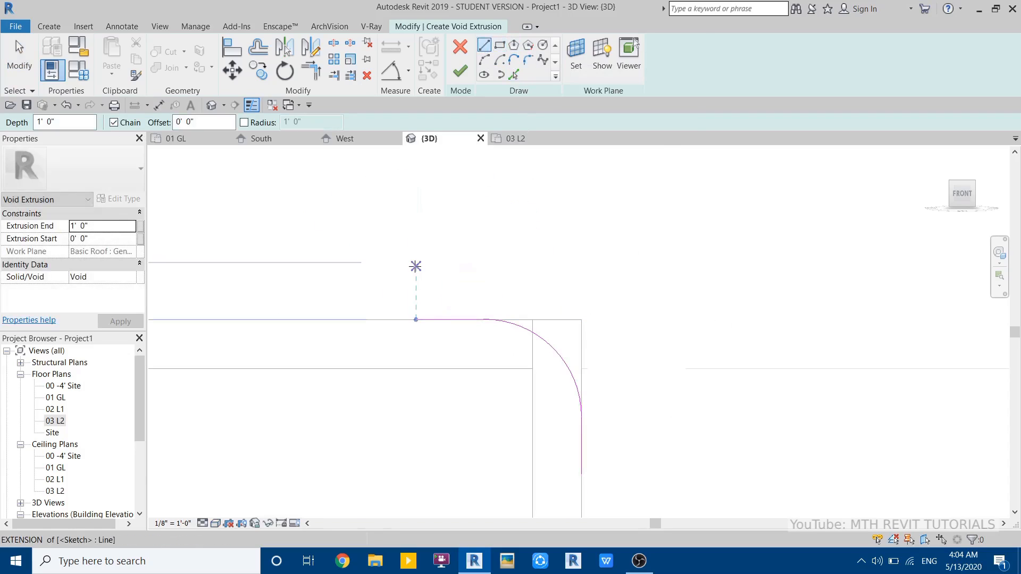
pyautogui.click(418, 270)
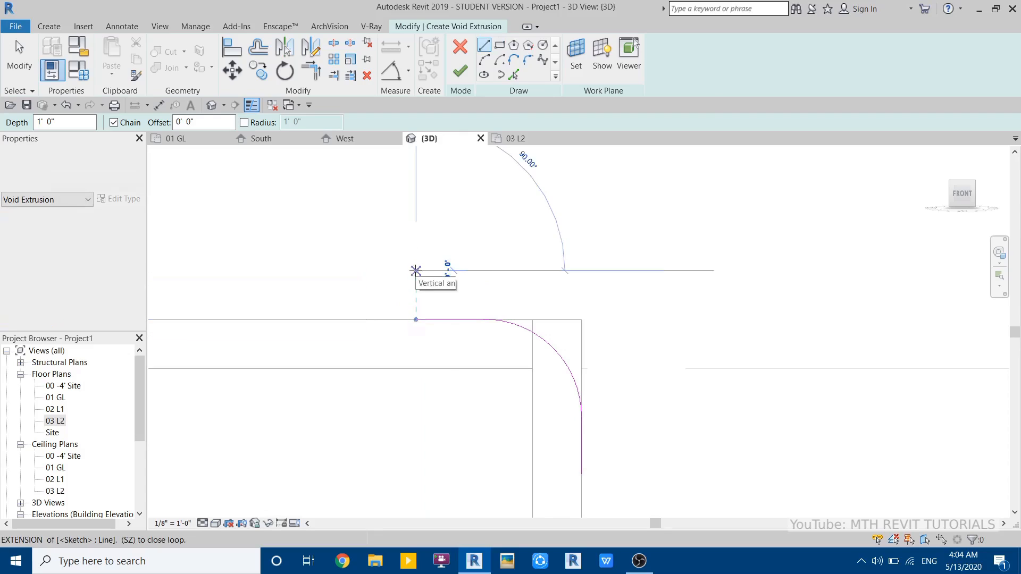
pyautogui.press('Escape')
pyautogui.click(418, 319)
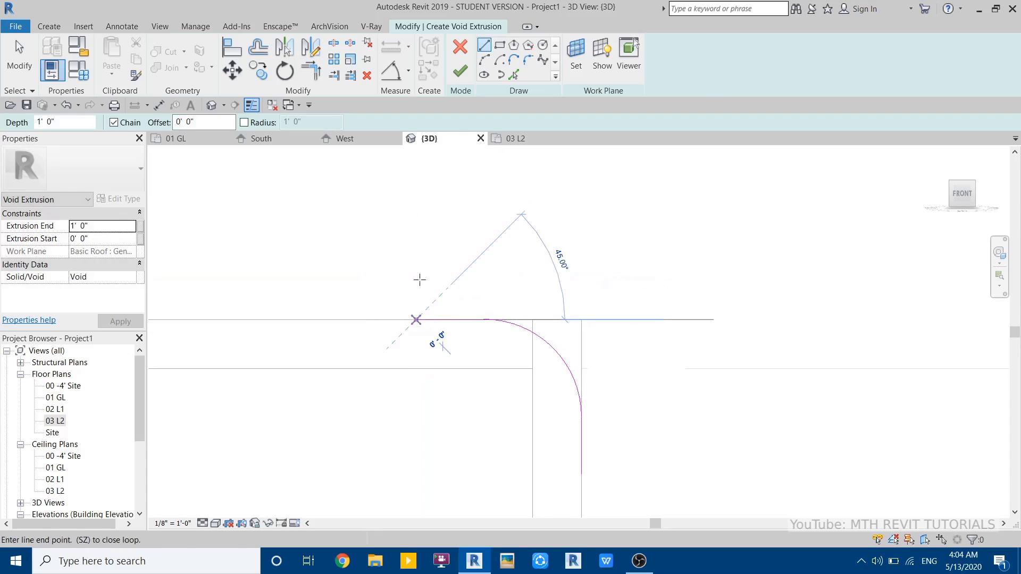
pyautogui.click(416, 263)
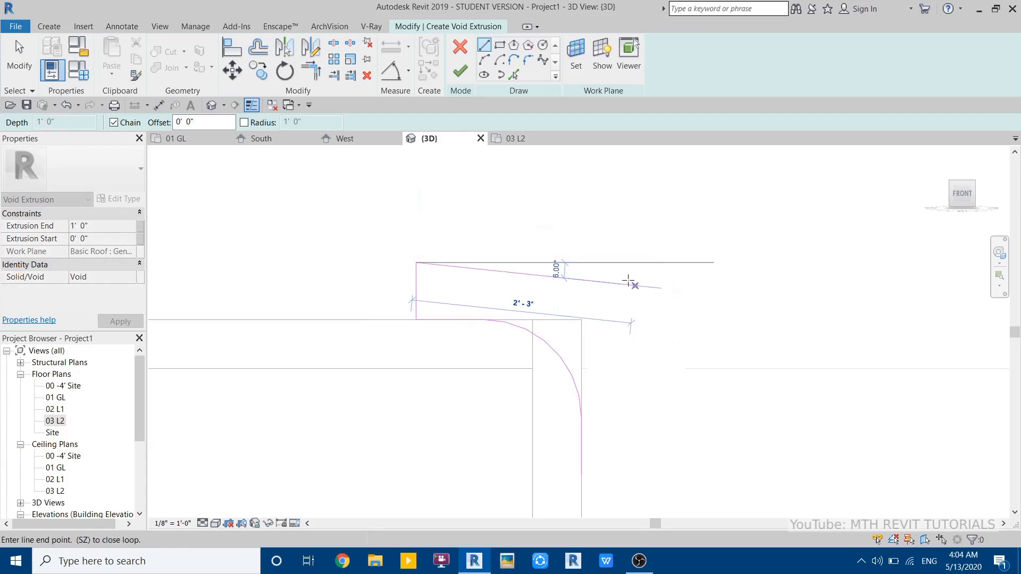
pyautogui.click(612, 263)
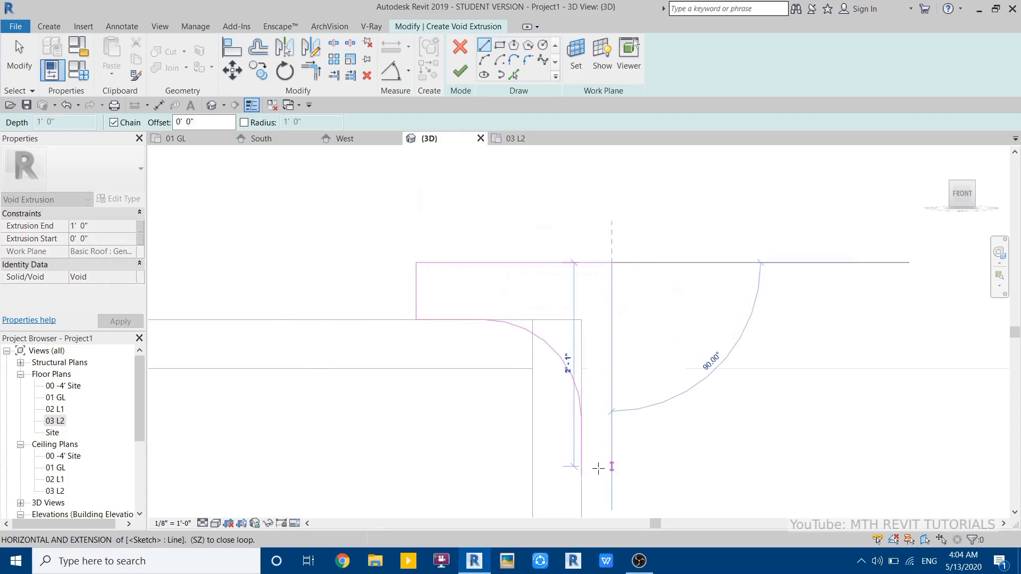
pyautogui.click(581, 467)
pyautogui.press('Escape')
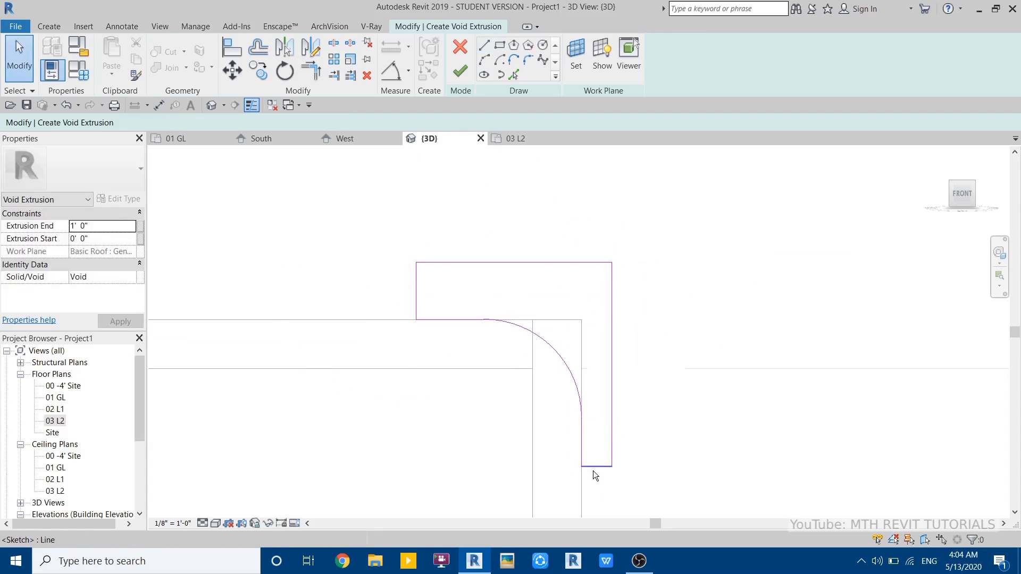
# - Shorten both straight ends of the L-shaped profile toward the arc and finish the 1' 0" void extrusion
pyautogui.moveTo(595, 466); pyautogui.dragTo(594, 425)
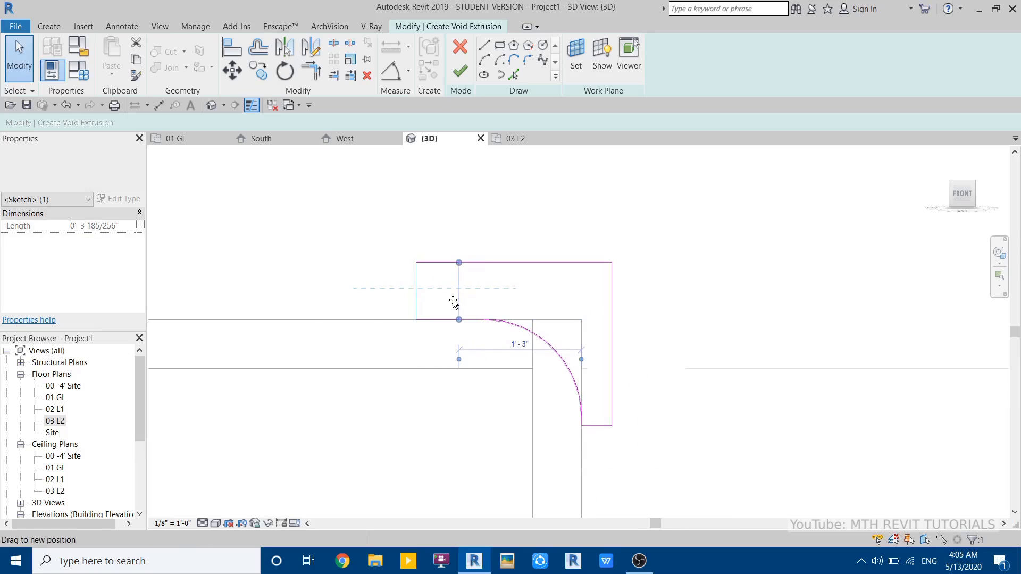
pyautogui.moveTo(453, 302); pyautogui.dragTo(460, 296)
pyautogui.click(461, 75)
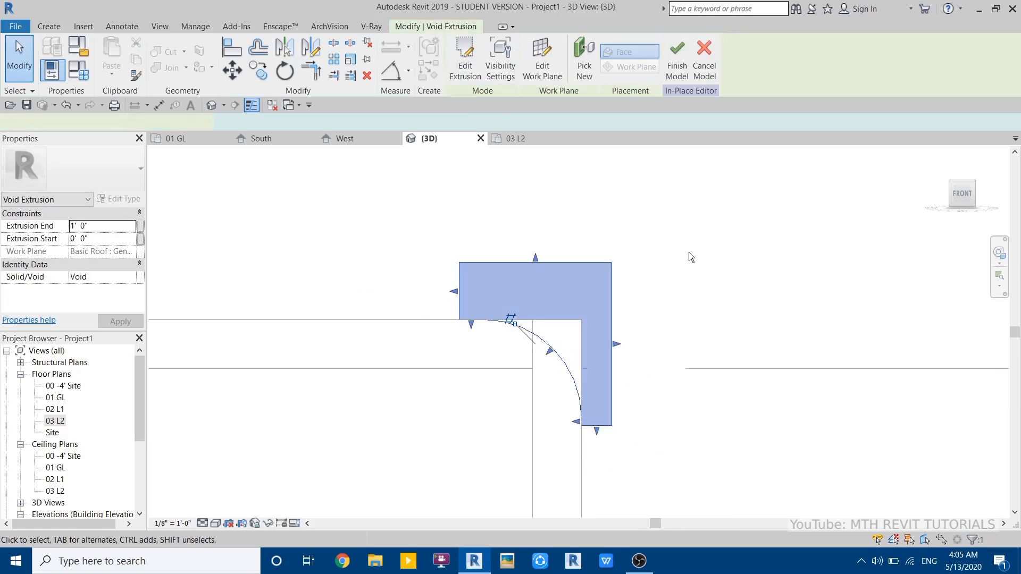
# - Stretch the void extrusion along the roof's long top edge until it passes the far end
pyautogui.scroll(-3, 666, 337)
pyautogui.keyDown('shift'); pyautogui.moveTo(665, 336); pyautogui.dragTo(563, 426, button='middle'); pyautogui.keyUp('shift')
pyautogui.moveTo(654, 412); pyautogui.dragTo(416, 506, button='middle')
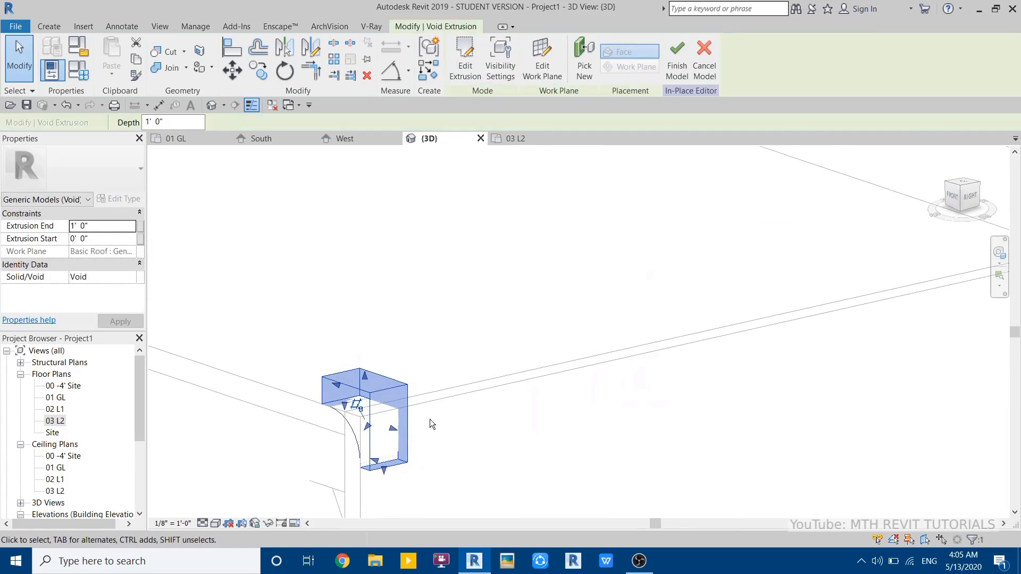
pyautogui.scroll(-2, 381, 413)
pyautogui.click(405, 428)
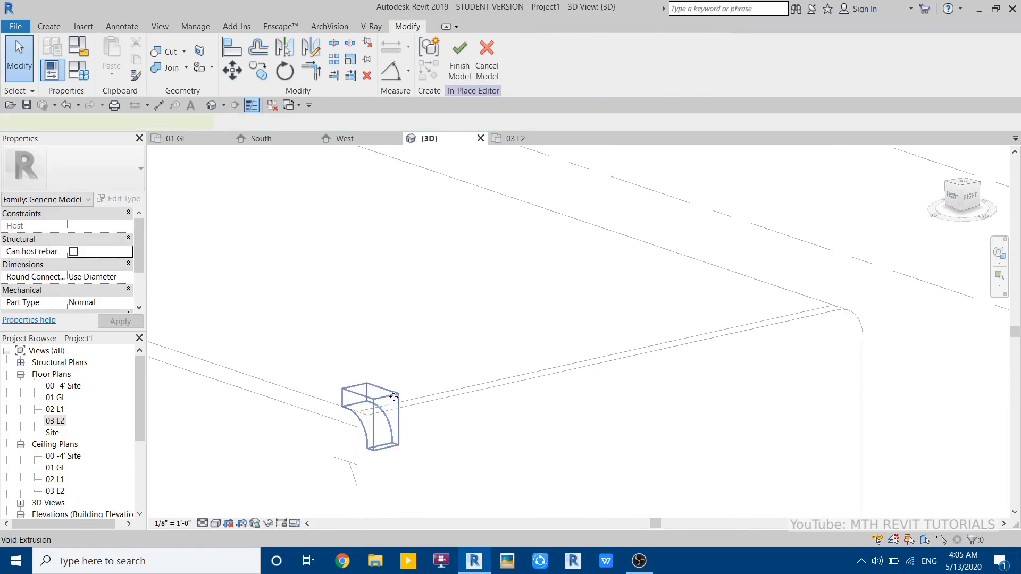
pyautogui.click(400, 419)
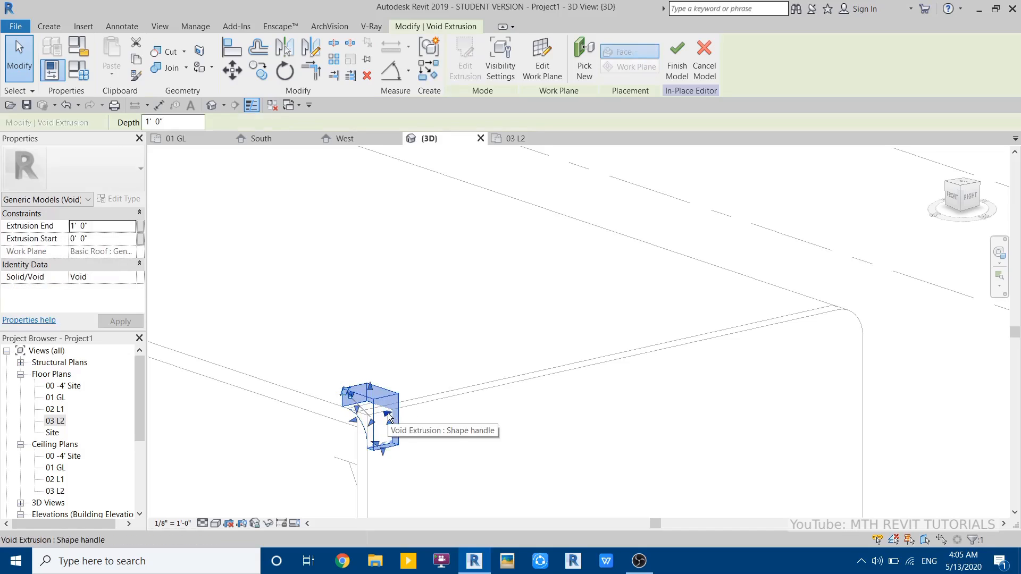
pyautogui.moveTo(388, 417); pyautogui.dragTo(919, 341)
pyautogui.moveTo(347, 434); pyautogui.dragTo(470, 383, button='middle')
pyautogui.moveTo(476, 370); pyautogui.dragTo(473, 374)
pyautogui.click(363, 442)
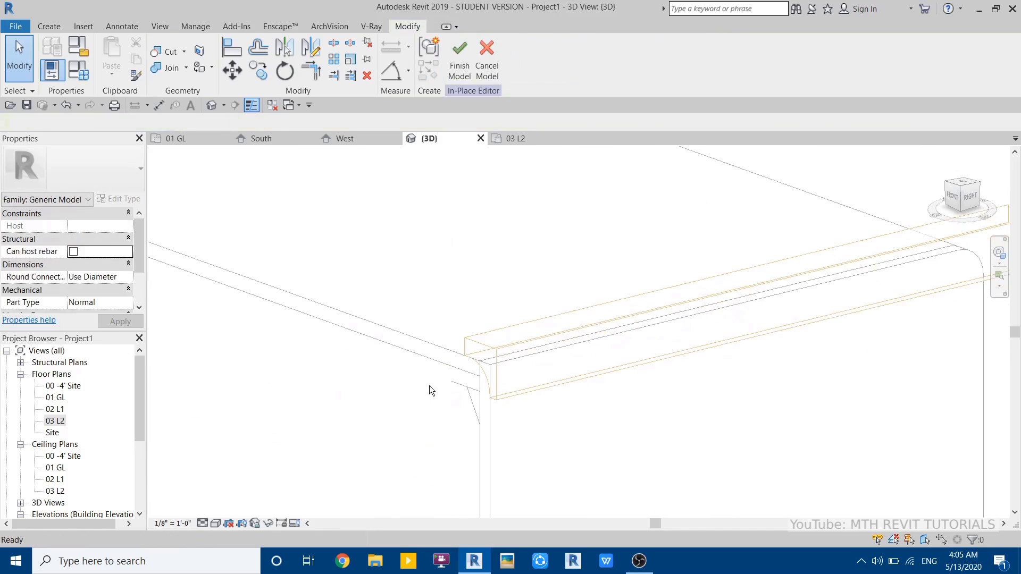
# - Stretch the near end of the long void slightly outward past the roof's front face
pyautogui.scroll(2, 430, 386)
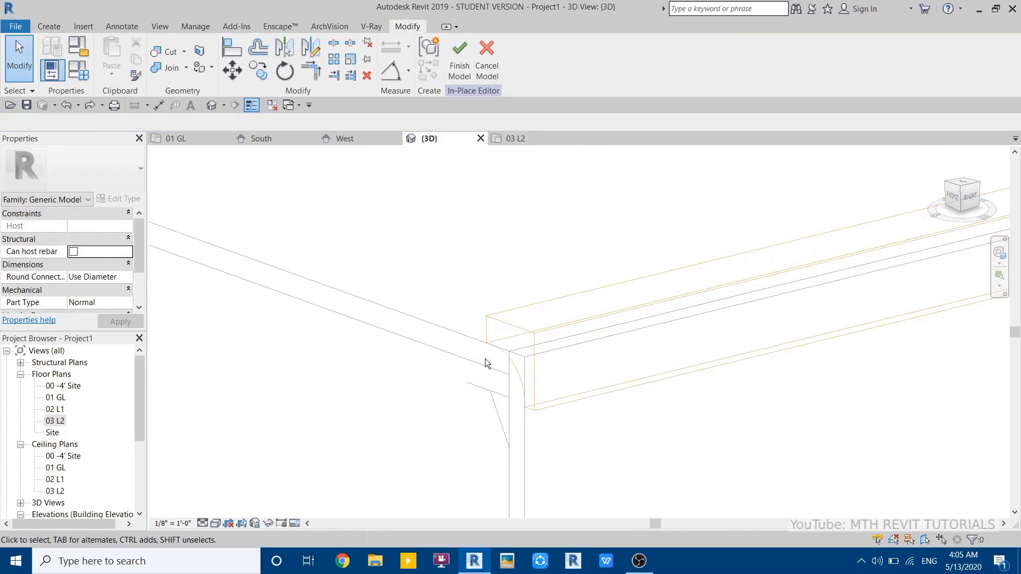
pyautogui.click(528, 336)
pyautogui.scroll(2, 511, 365)
pyautogui.moveTo(504, 362); pyautogui.dragTo(479, 380)
pyautogui.click(427, 343)
pyautogui.scroll(-4, 427, 343)
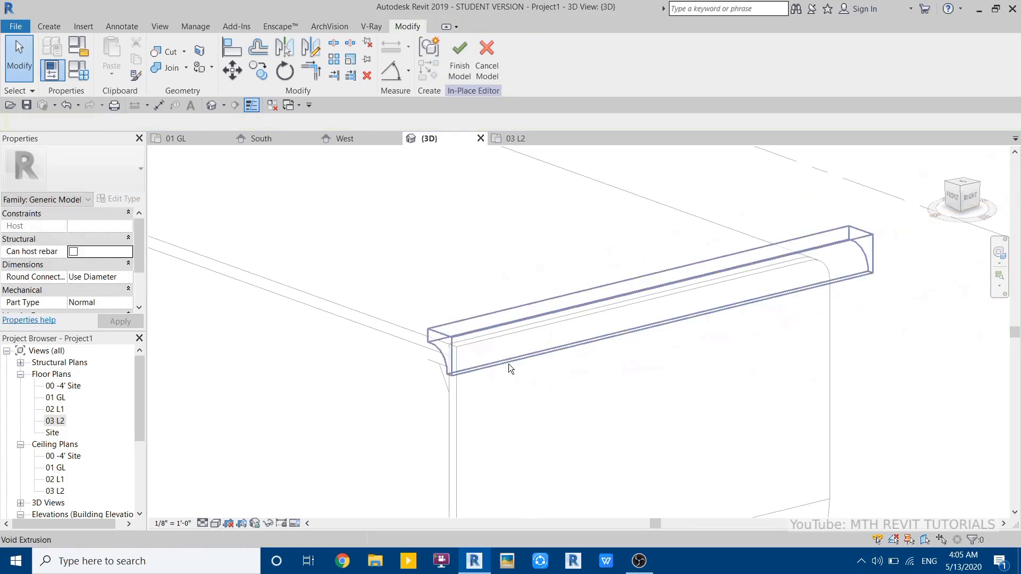
# - Cut both roofs with the long void extrusion in one multiple cut to round their shared top edge
pyautogui.keyDown('shift'); pyautogui.moveTo(508, 364); pyautogui.dragTo(442, 314, button='middle'); pyautogui.keyUp('shift')
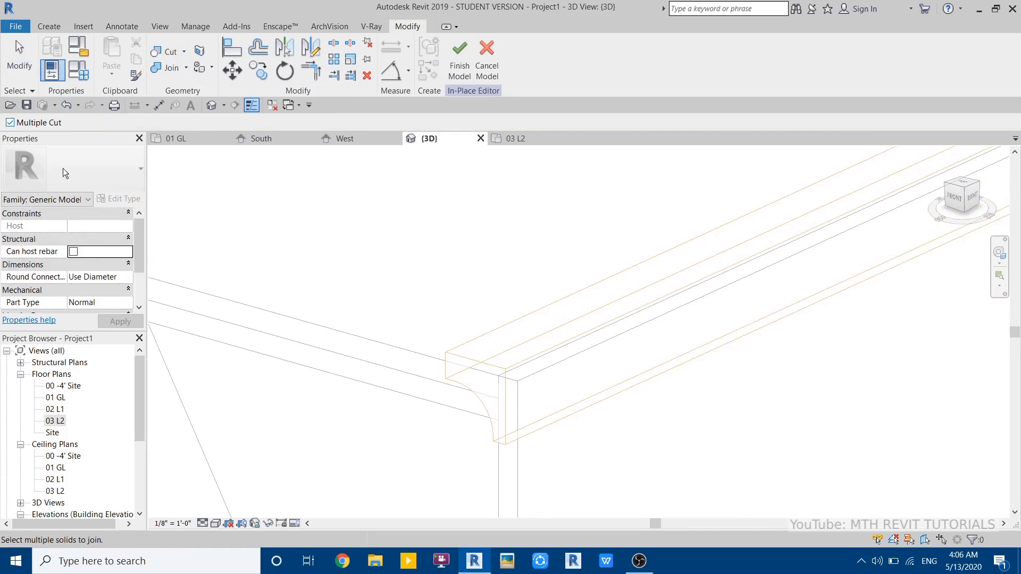
pyautogui.click(515, 346)
pyautogui.moveTo(514, 346); pyautogui.dragTo(510, 403, button='middle')
pyautogui.scroll(5, 445, 402)
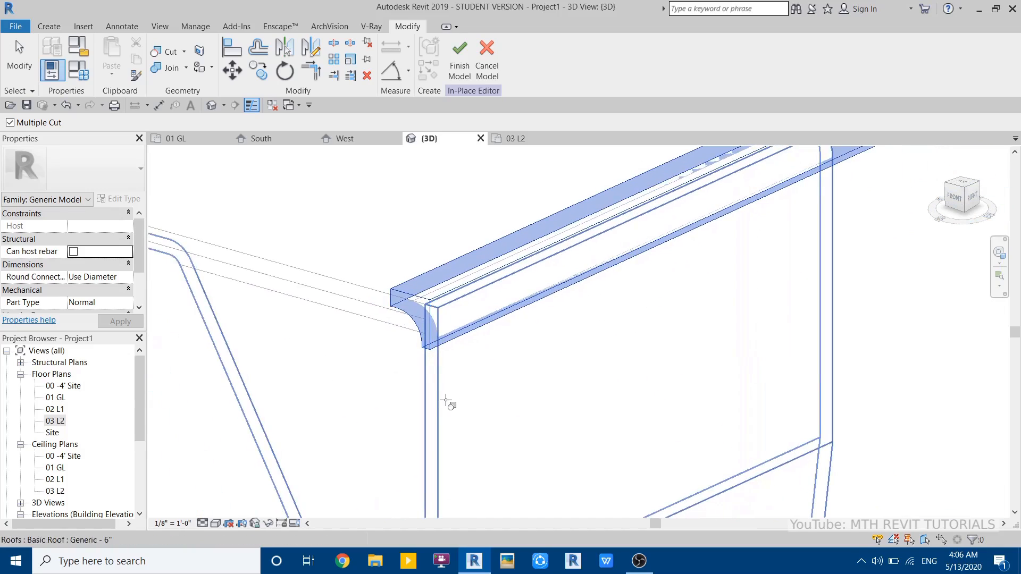
pyautogui.click(403, 299)
pyautogui.press('Escape')
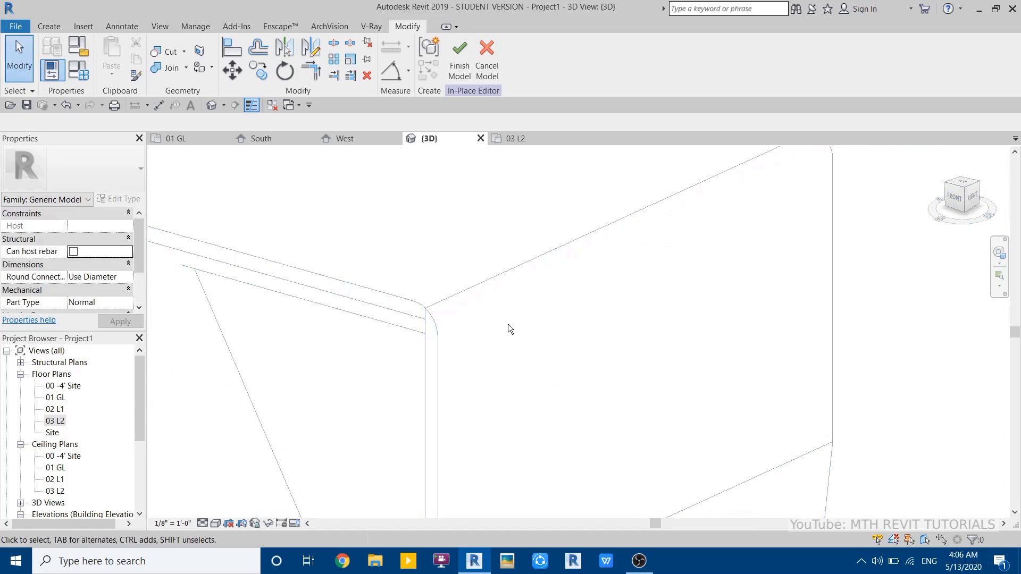
pyautogui.keyDown('shift'); pyautogui.moveTo(505, 324); pyautogui.dragTo(537, 249, button='middle'); pyautogui.keyUp('shift')
pyautogui.scroll(-5, 441, 299)
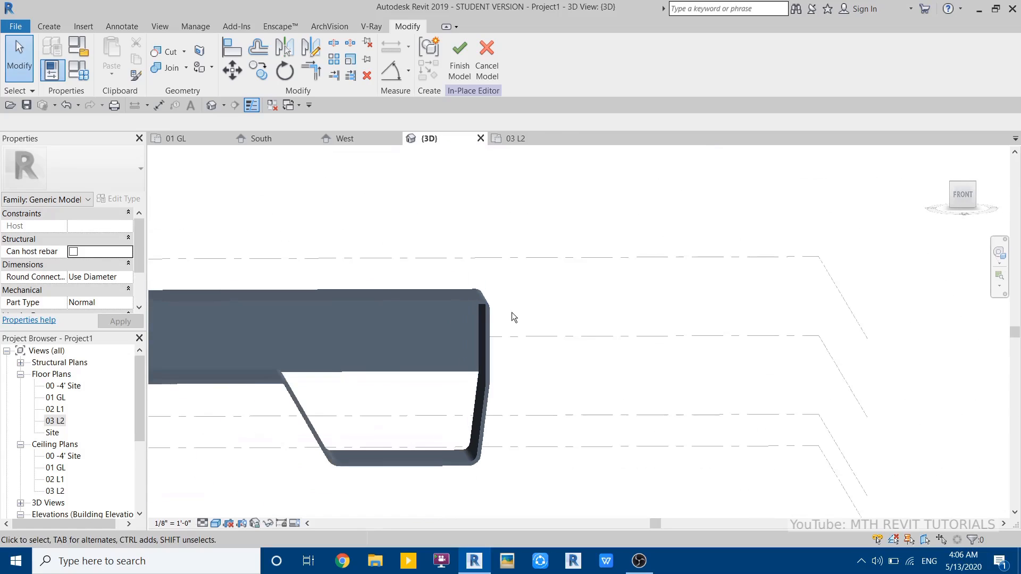
# - Finish the in-place void model and save the project as FOr Tut.rvt
pyautogui.moveTo(513, 315); pyautogui.dragTo(476, 354, button='middle')
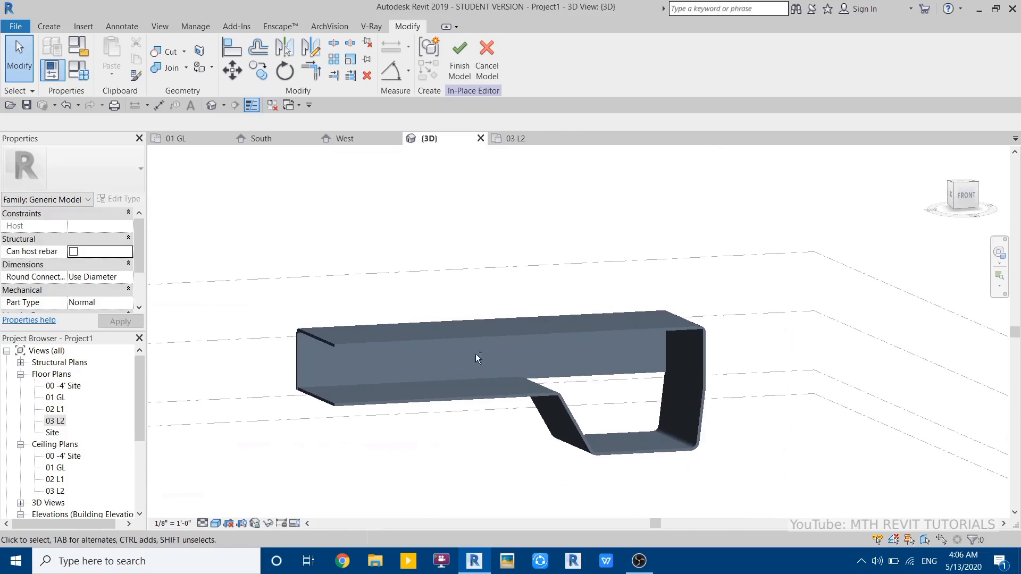
pyautogui.click(459, 75)
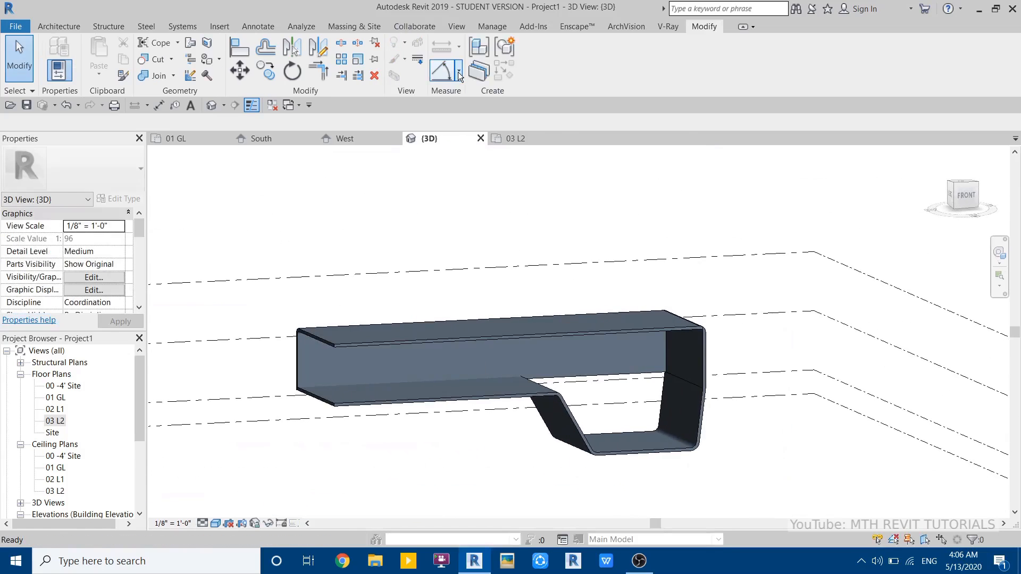
pyautogui.click(28, 105)
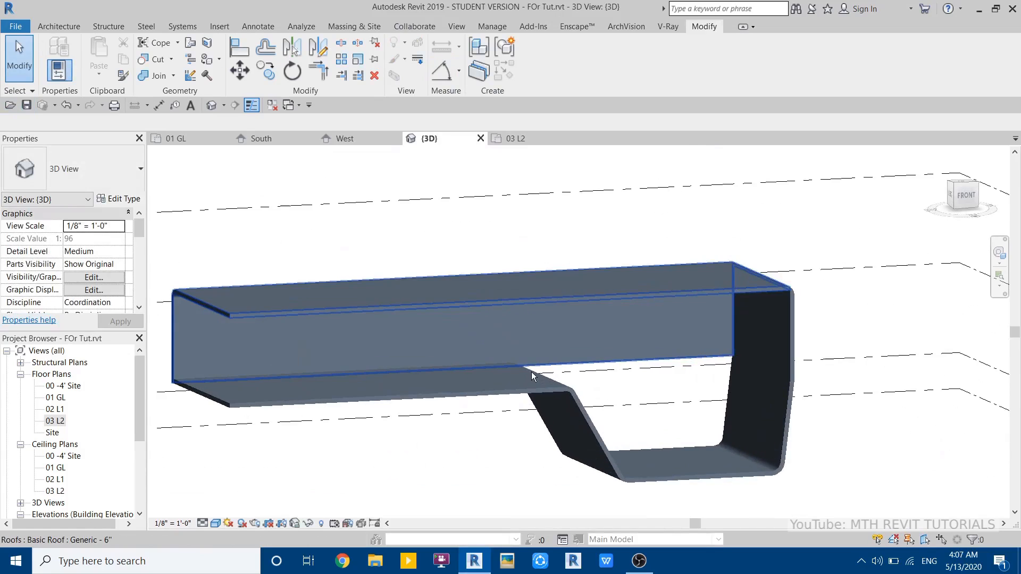
pyautogui.moveTo(609, 397); pyautogui.dragTo(574, 389, button='middle')
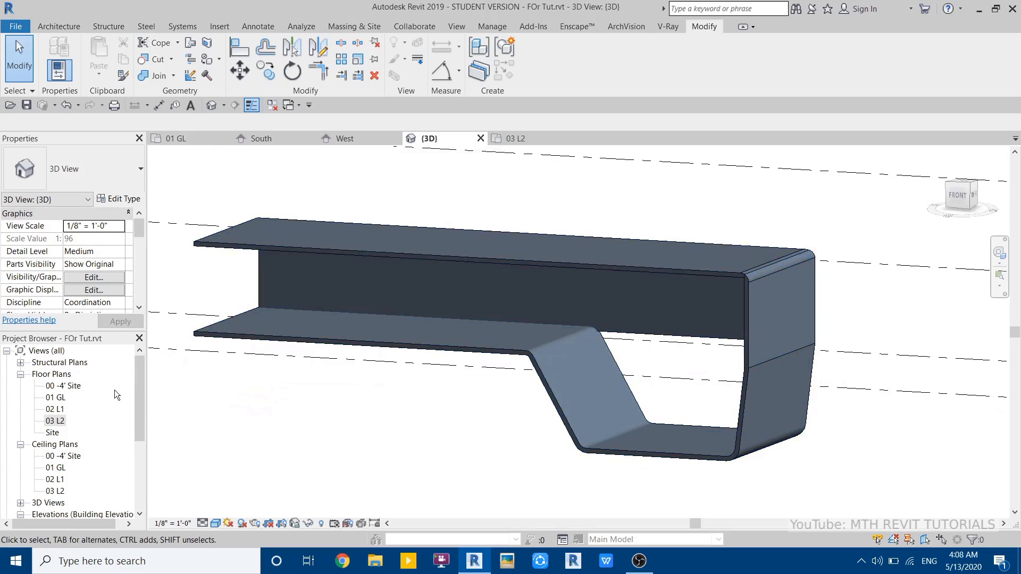
# - In the 02 L1 floor plan, set up a Generic - 6" wall with its location line at Finish Face: Exterior
pyautogui.click(53, 410)
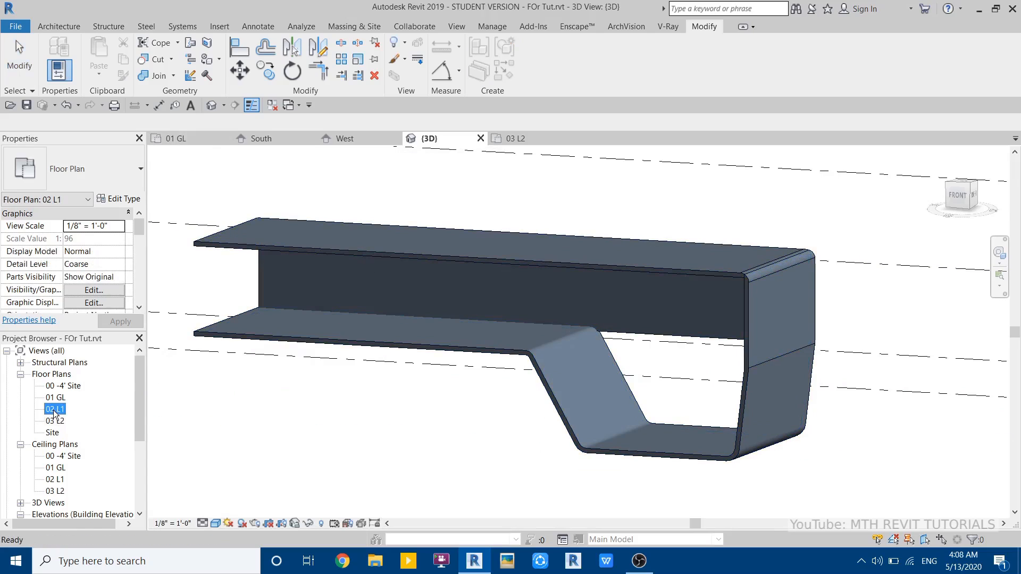
pyautogui.doubleClick(53, 410)
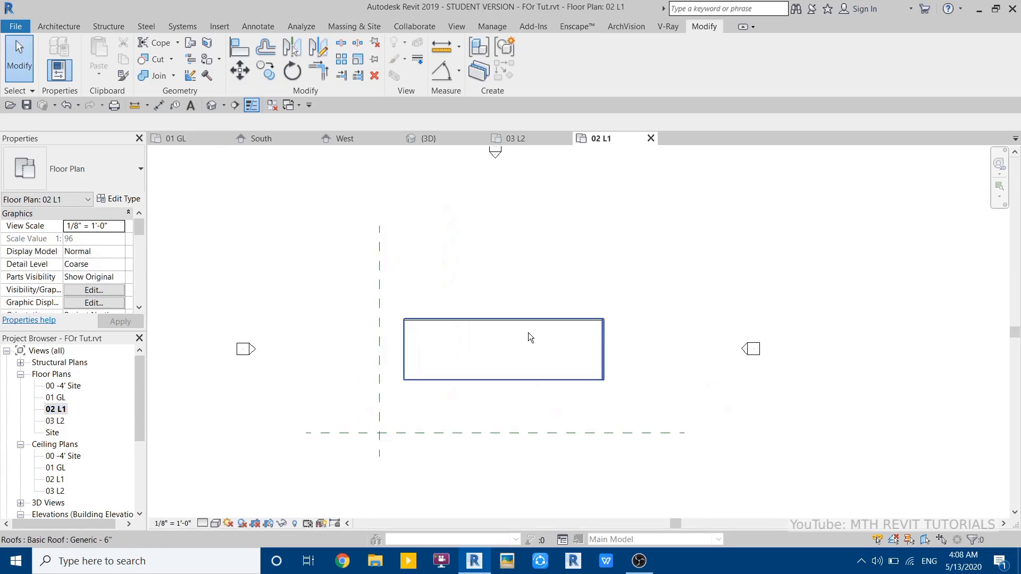
pyautogui.scroll(1, 529, 333)
pyautogui.moveTo(531, 333)
pyautogui.mouseDown(button='middle')
pyautogui.moveTo(495, 358)
pyautogui.moveTo(470, 359)
pyautogui.moveTo(501, 365)
pyautogui.moveTo(529, 342)
pyautogui.mouseUp(button='middle')
pyautogui.scroll(2, 470, 358)
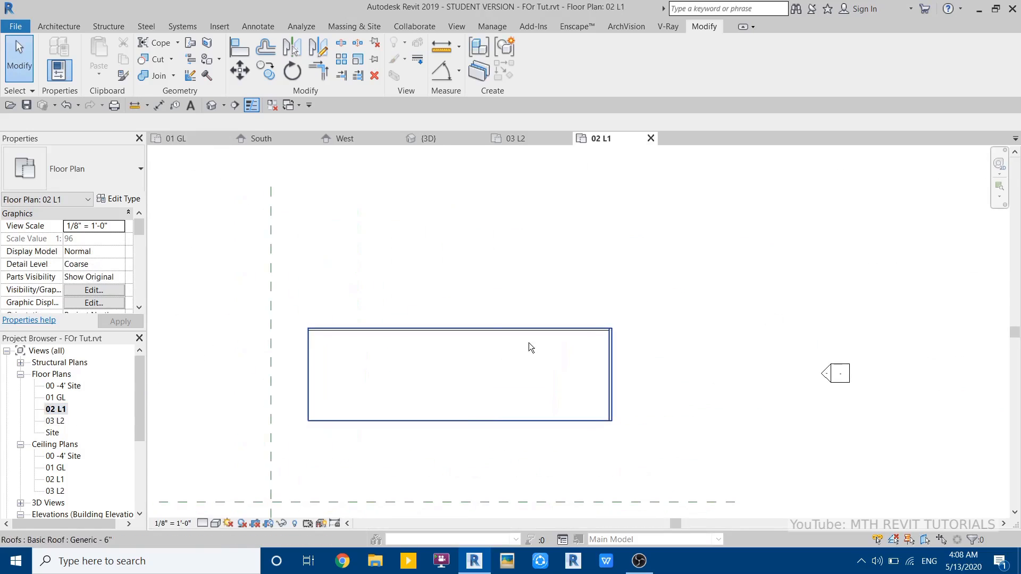
pyautogui.click(63, 29)
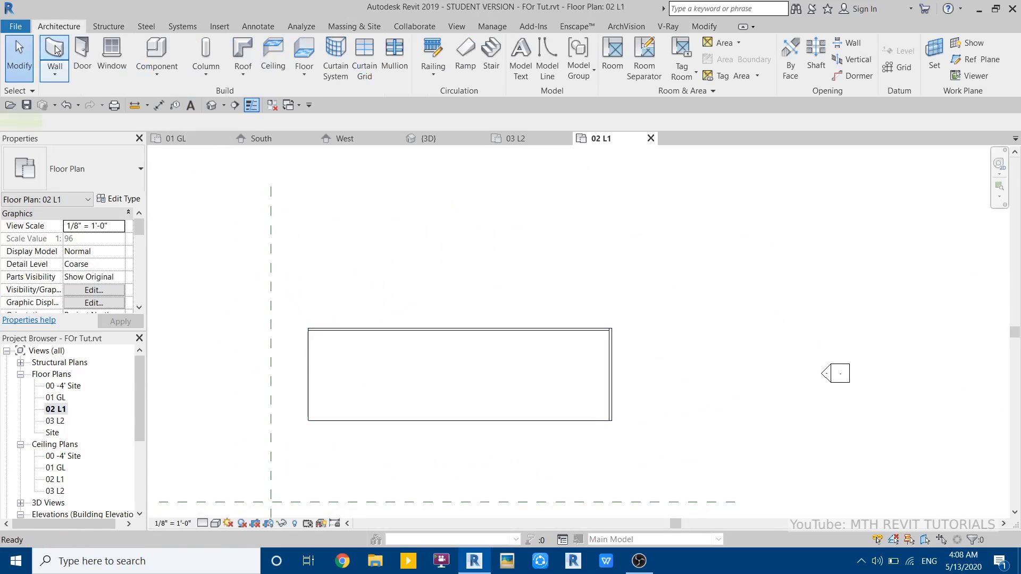
pyautogui.click(56, 53)
pyautogui.click(86, 174)
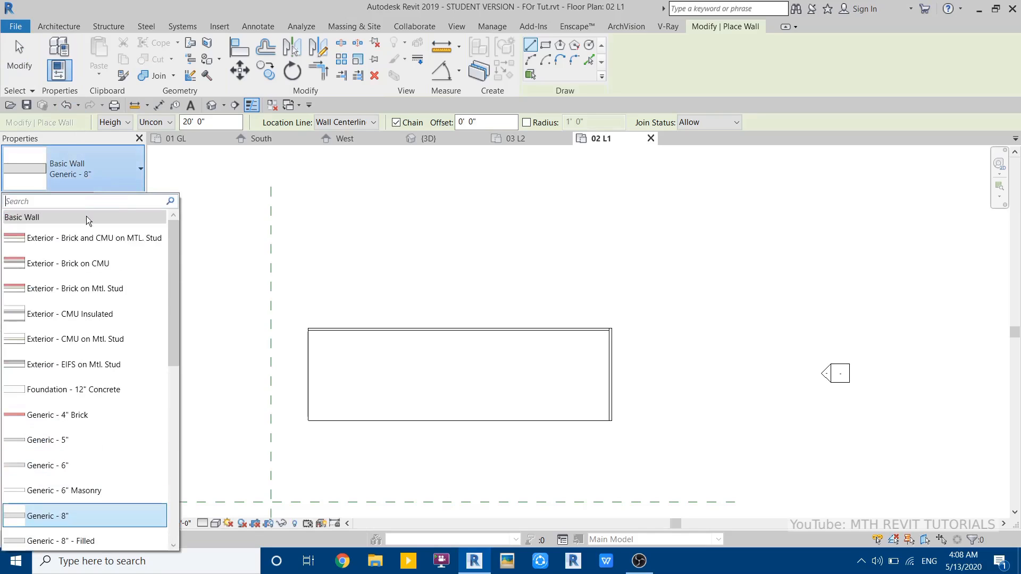
pyautogui.click(74, 472)
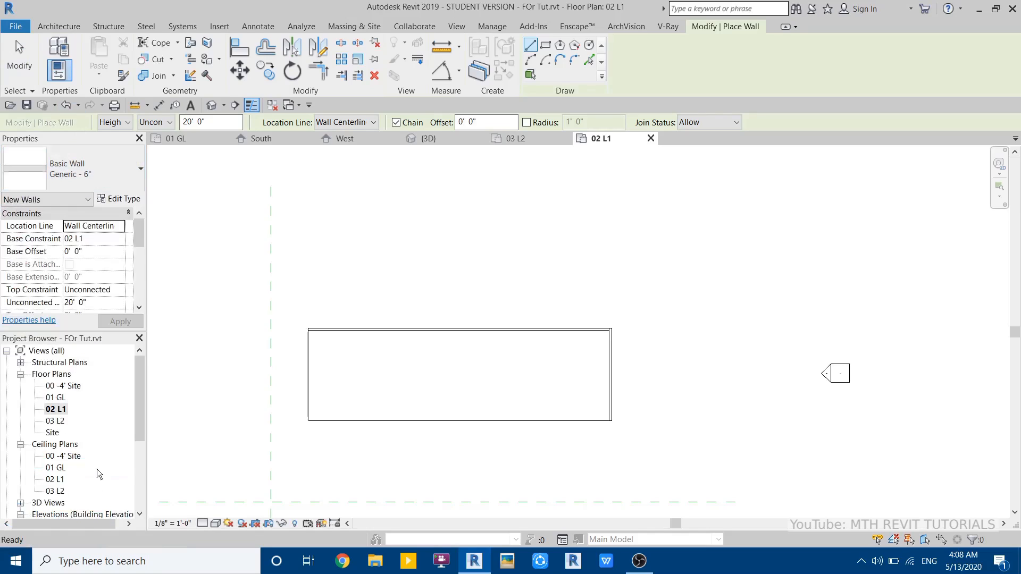
pyautogui.scroll(2, 586, 343)
pyautogui.scroll(2, 626, 322)
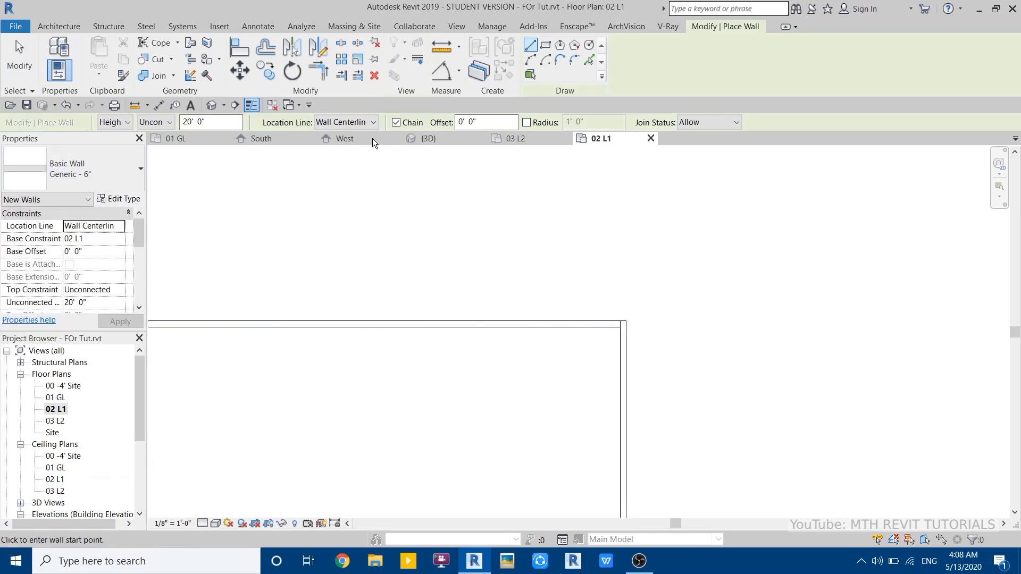
pyautogui.click(325, 123)
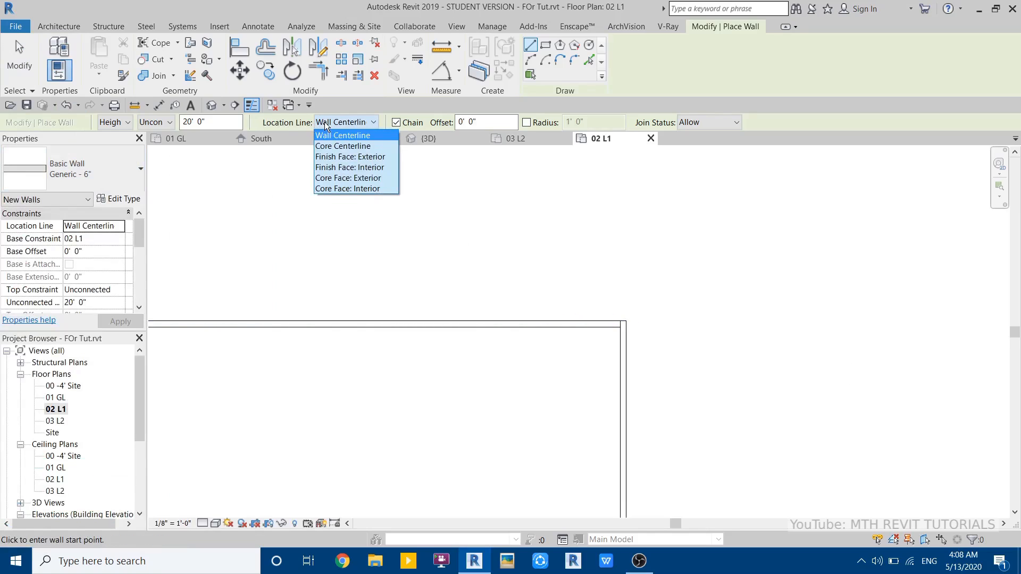
pyautogui.click(327, 158)
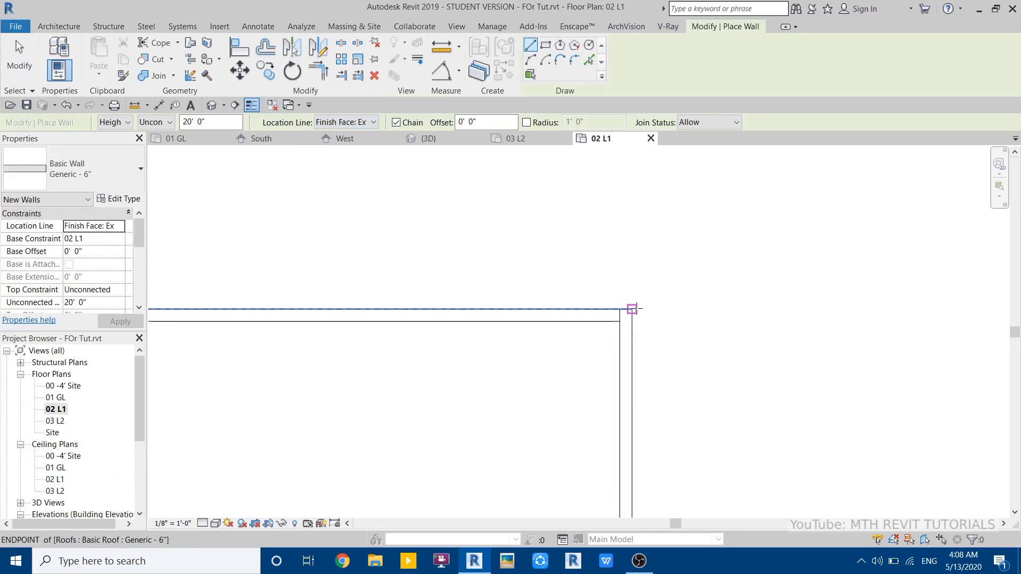
# - Draw a straight wall about 27' long along the roof's back edge, starting at the outer corner where the two roofs meet
pyautogui.click(632, 309)
pyautogui.moveTo(252, 324); pyautogui.dragTo(708, 336, button='middle')
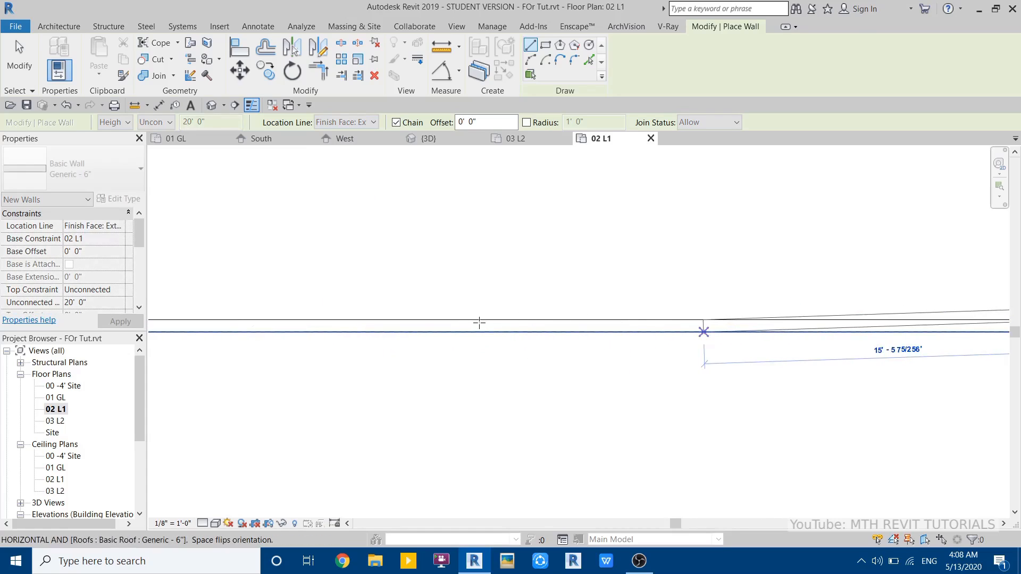
pyautogui.scroll(-1, 462, 312)
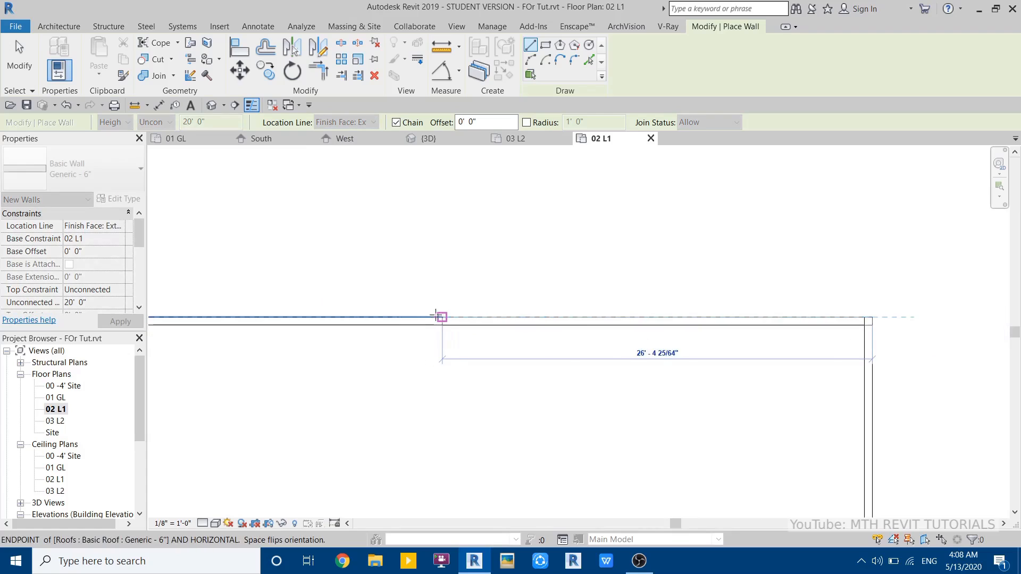
pyautogui.press('Escape')
pyautogui.press('Escape')
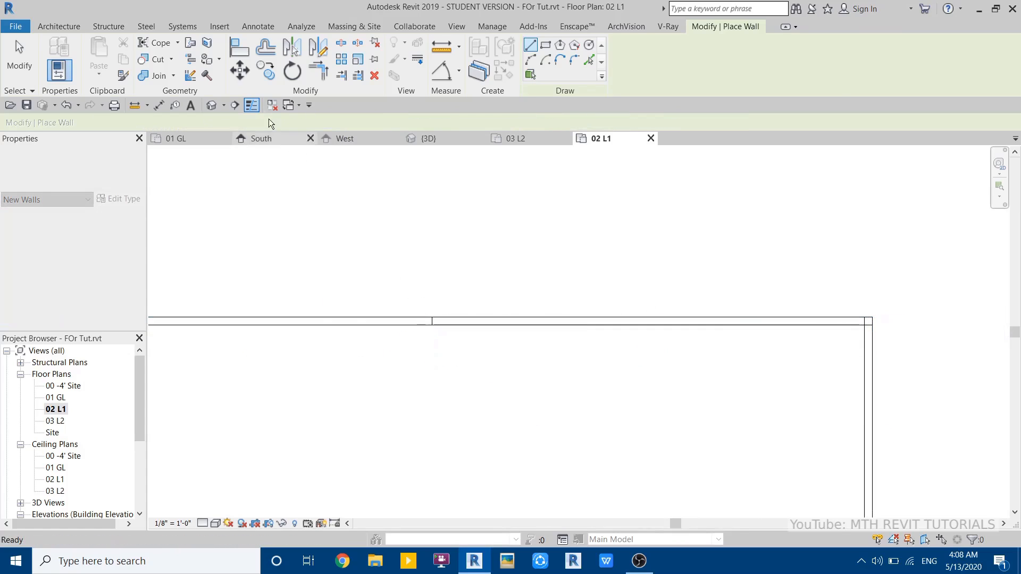
# - Open the new wall's profile for editing in the front-facing 3D view and delete all its existing sketch lines
pyautogui.click(211, 105)
pyautogui.scroll(-2, 550, 287)
pyautogui.keyDown('shift'); pyautogui.moveTo(550, 287); pyautogui.dragTo(681, 335, button='middle'); pyautogui.keyUp('shift')
pyautogui.scroll(2, 569, 199)
pyautogui.click(569, 199)
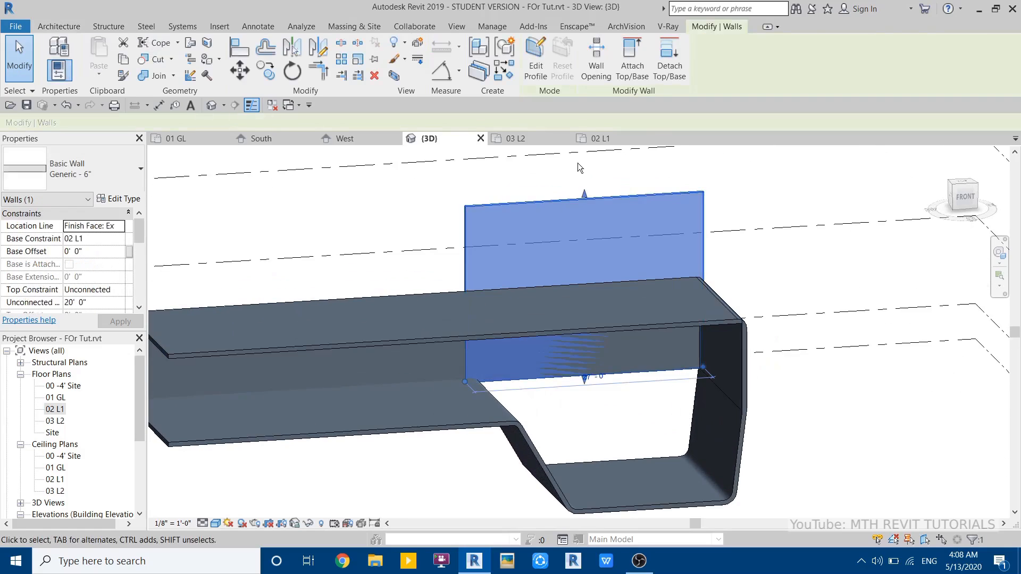
pyautogui.click(525, 78)
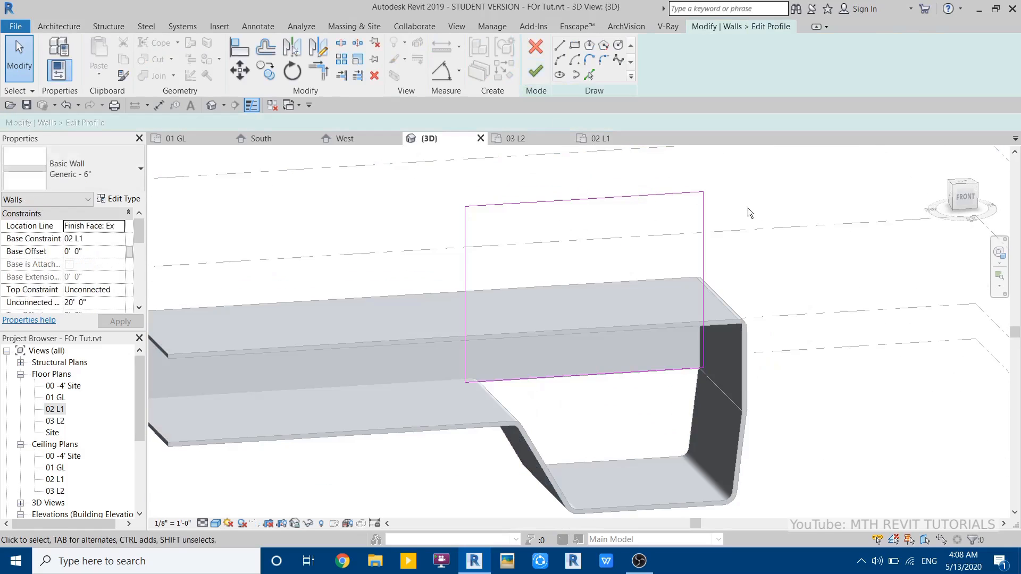
pyautogui.click(964, 196)
pyautogui.scroll(4, 607, 360)
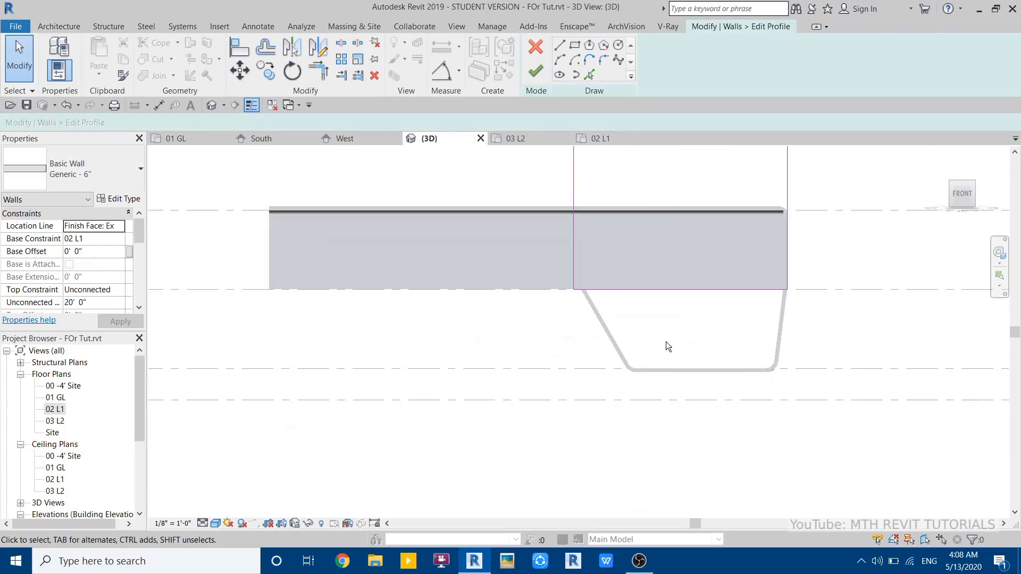
pyautogui.scroll(-2, 617, 465)
pyautogui.moveTo(386, 225); pyautogui.dragTo(793, 469)
pyautogui.click(375, 76)
pyautogui.moveTo(555, 513); pyautogui.dragTo(500, 458, button='middle')
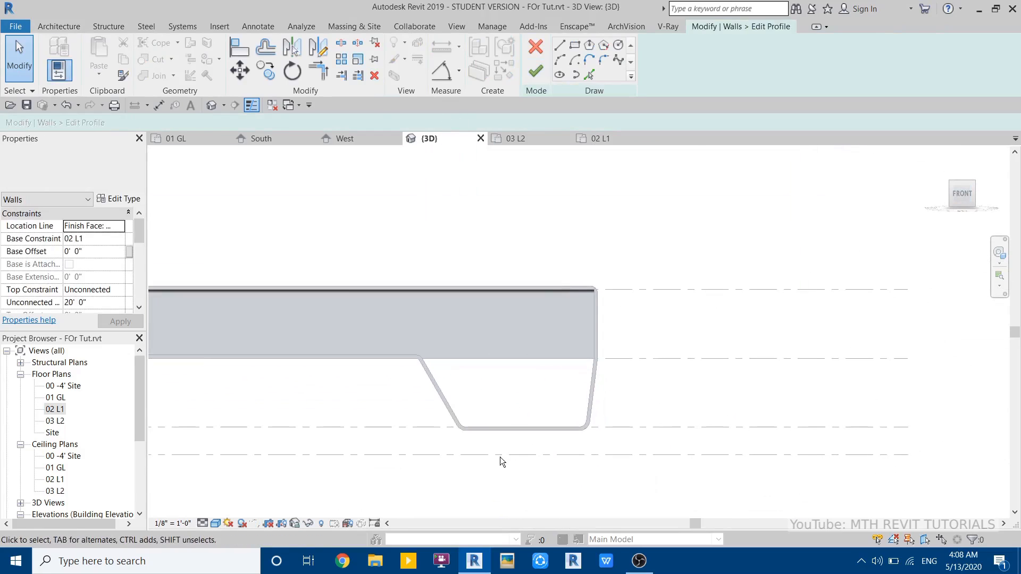
# - Pick the inner edges of the bent roof's trapezoidal opening and the back roof's lower edge as the new wall profile
pyautogui.scroll(4, 573, 392)
pyautogui.scroll(1, 534, 338)
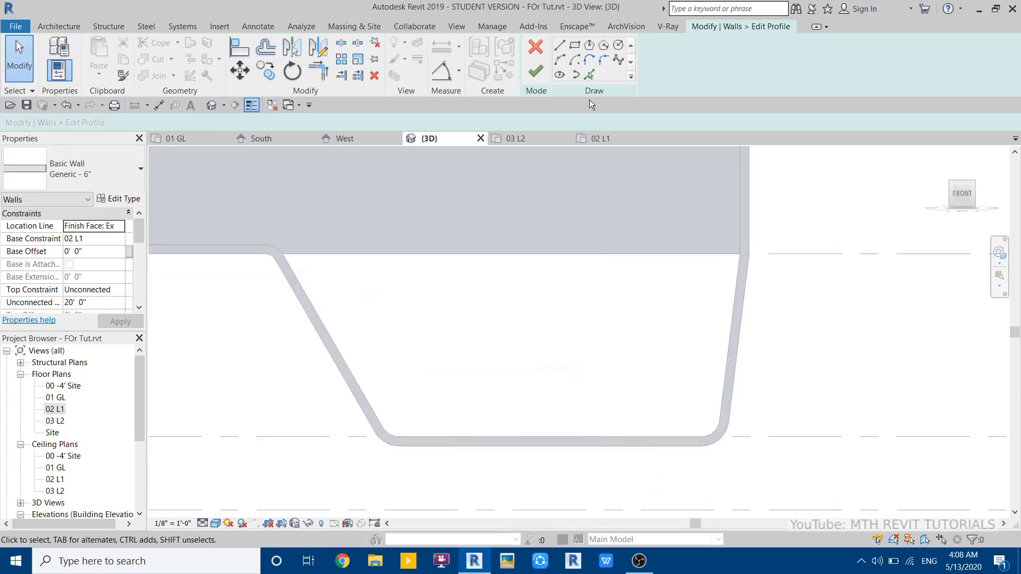
pyautogui.click(588, 73)
pyautogui.scroll(2, 714, 438)
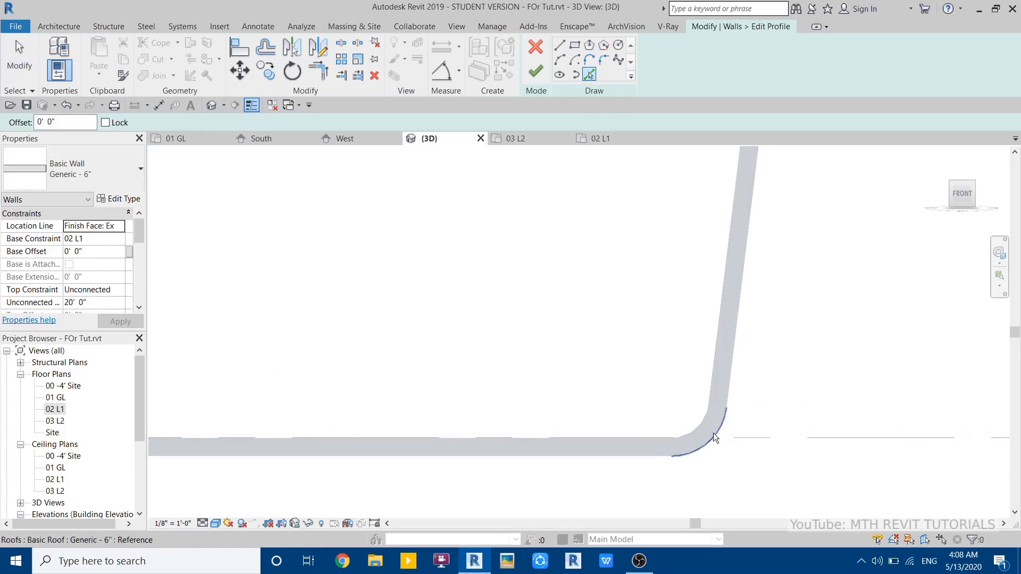
pyautogui.click(709, 380)
pyautogui.click(610, 439)
pyautogui.scroll(-4, 610, 442)
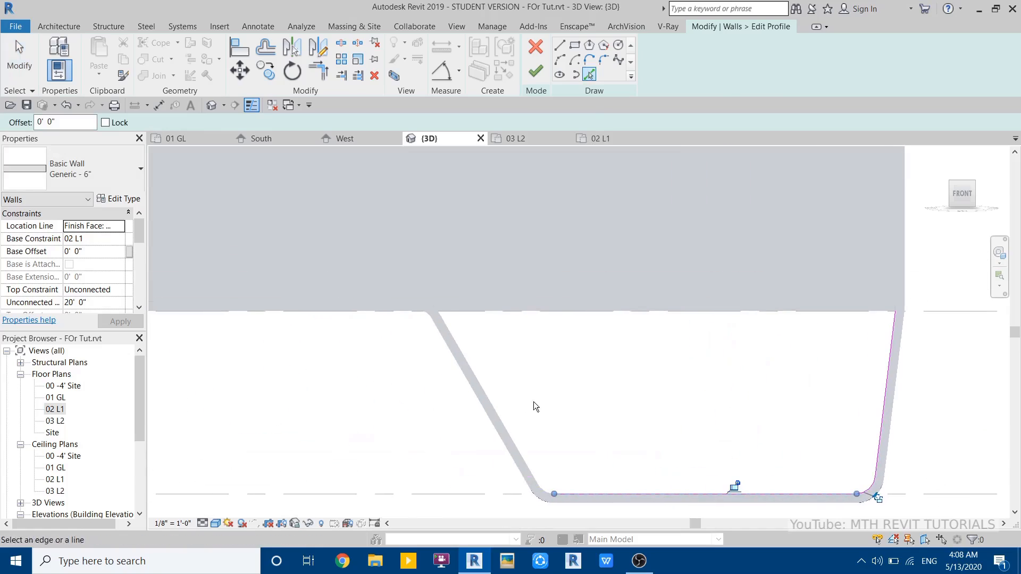
pyautogui.scroll(4, 556, 492)
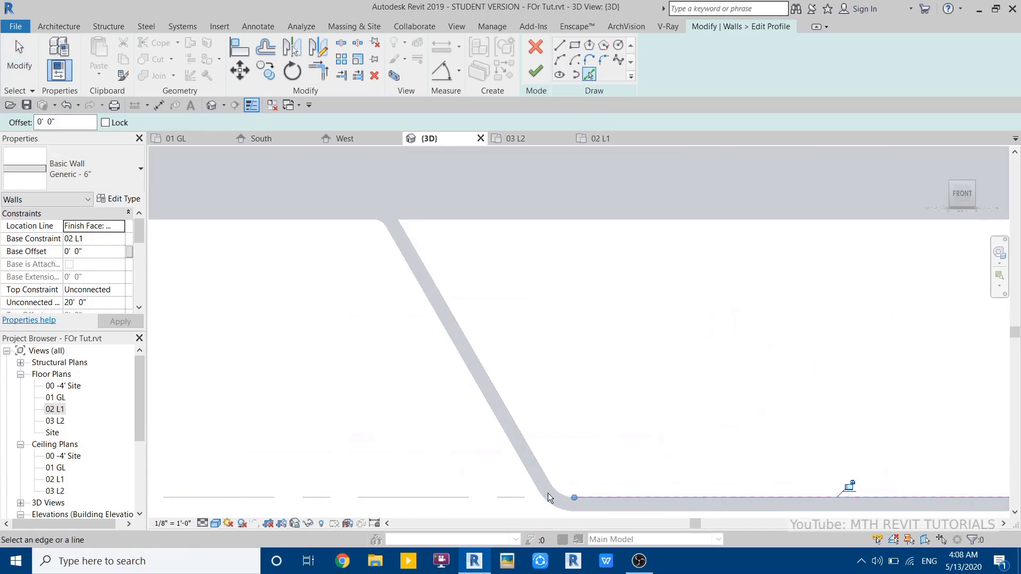
pyautogui.click(454, 318)
pyautogui.scroll(-3, 399, 276)
pyautogui.scroll(3, 519, 301)
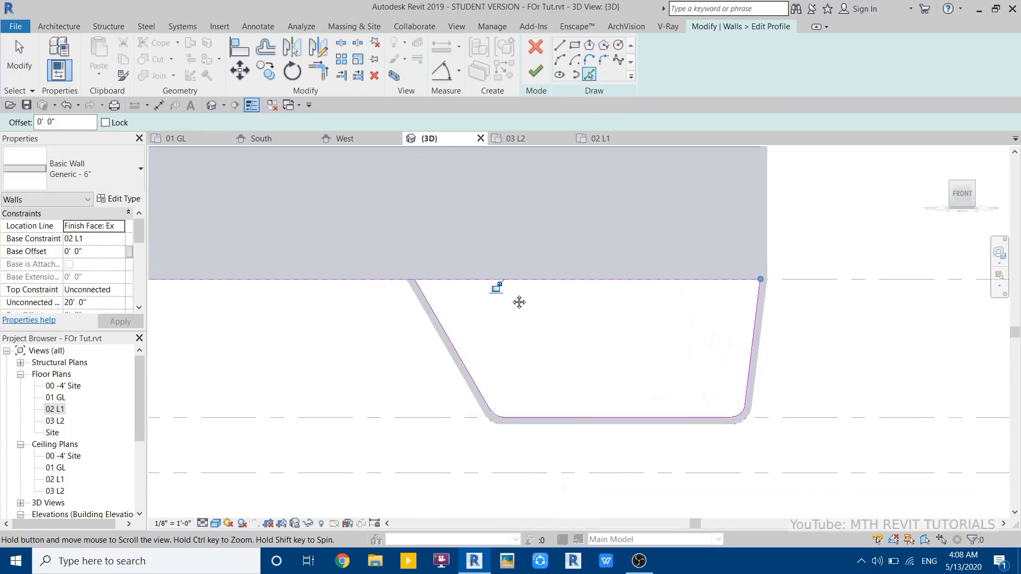
# - Trim the profile's upper line to the slanted side so the loop closes, and finish the wall profile
pyautogui.press('t')
pyautogui.press('r')
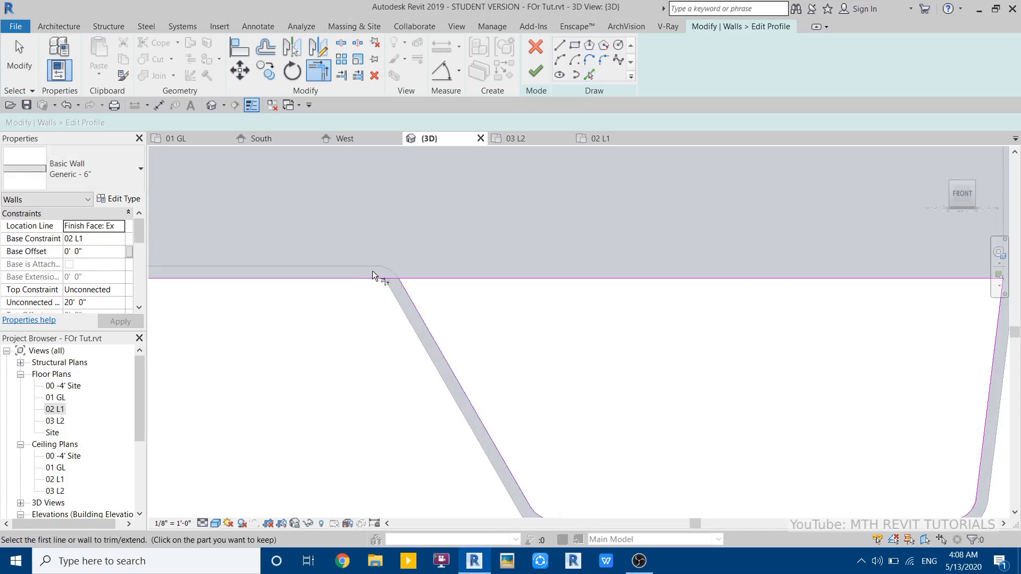
pyautogui.click(407, 288)
pyautogui.click(418, 279)
pyautogui.scroll(-3, 410, 338)
pyautogui.scroll(3, 662, 340)
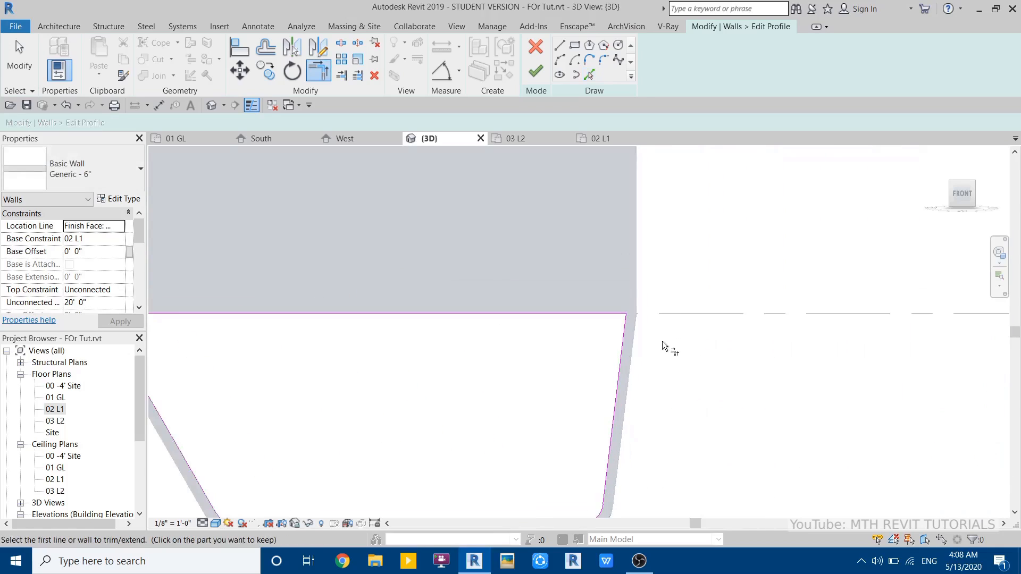
pyautogui.scroll(-2, 675, 305)
pyautogui.click(537, 73)
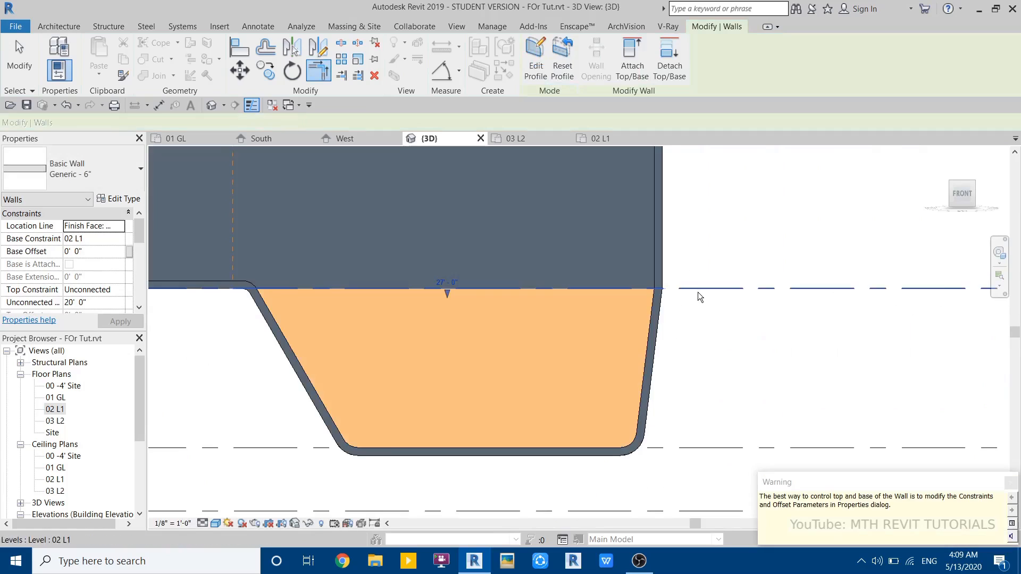
pyautogui.click(697, 367)
pyautogui.keyDown('shift'); pyautogui.moveTo(697, 367); pyautogui.dragTo(294, 301, button='middle'); pyautogui.keyUp('shift')
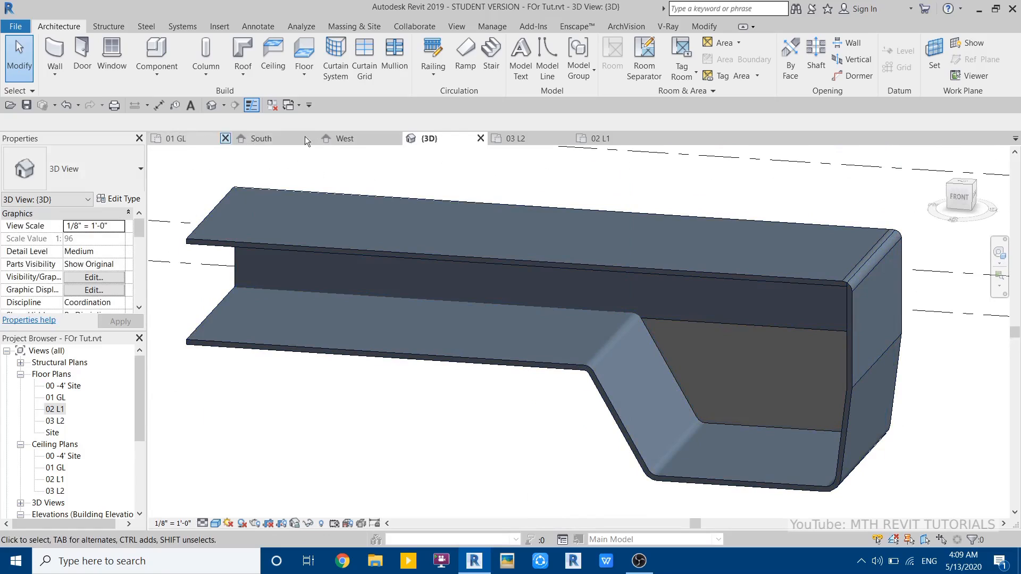
# - In the 02 L1 floor plan, draw an L-shaped Curtain Wall 1: 16' out from the back edge, then about 50' 6" along to the roof's closed end
pyautogui.click(595, 138)
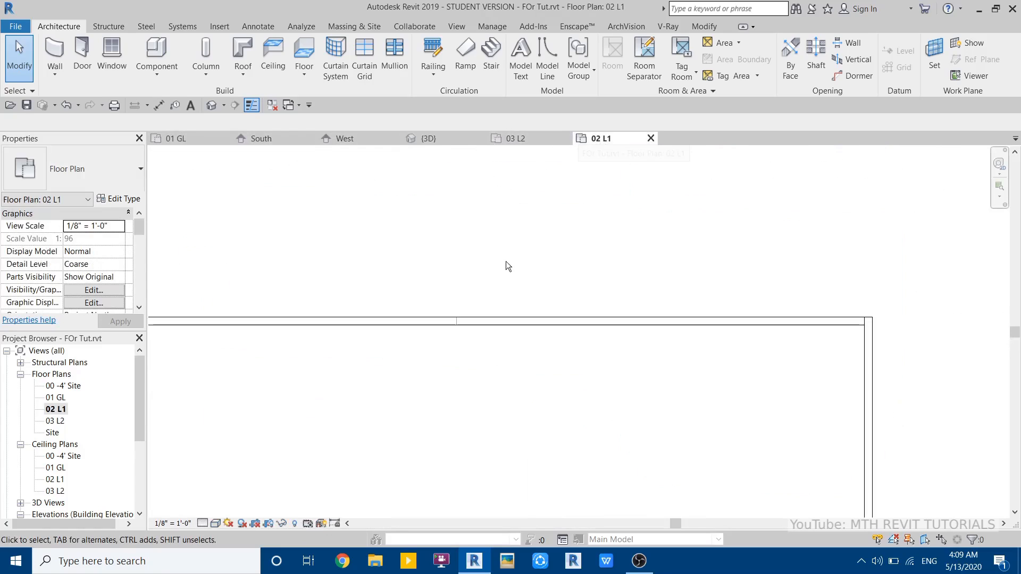
pyautogui.scroll(-3, 484, 294)
pyautogui.scroll(2, 389, 292)
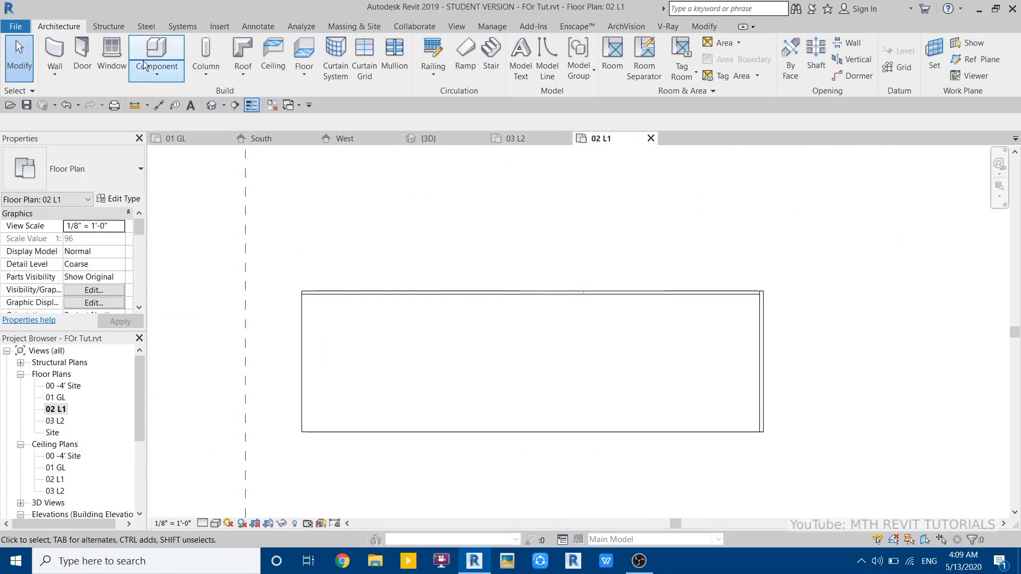
pyautogui.click(55, 60)
pyautogui.click(75, 169)
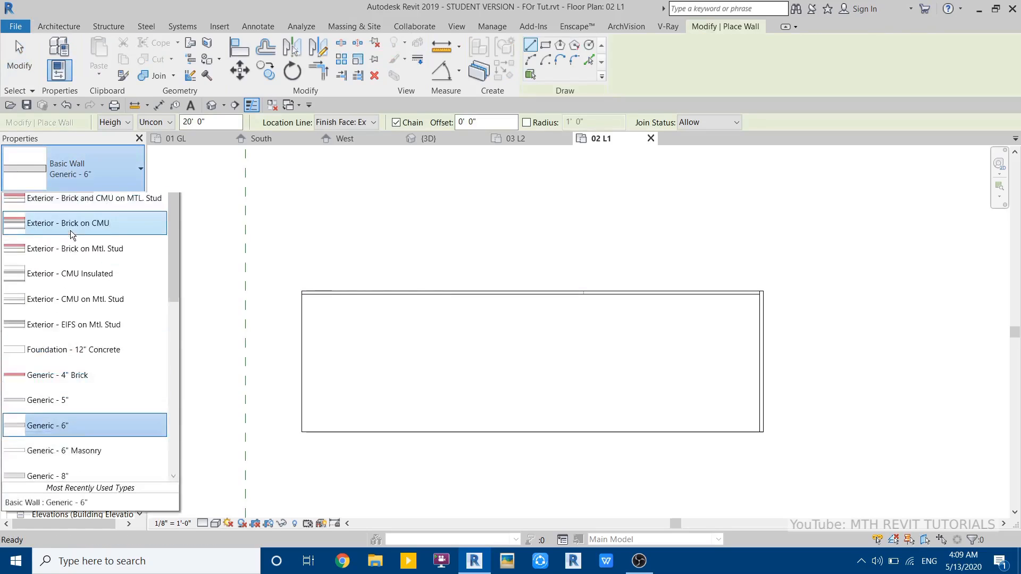
pyautogui.scroll(-4, 85, 320)
pyautogui.scroll(-3, 87, 402)
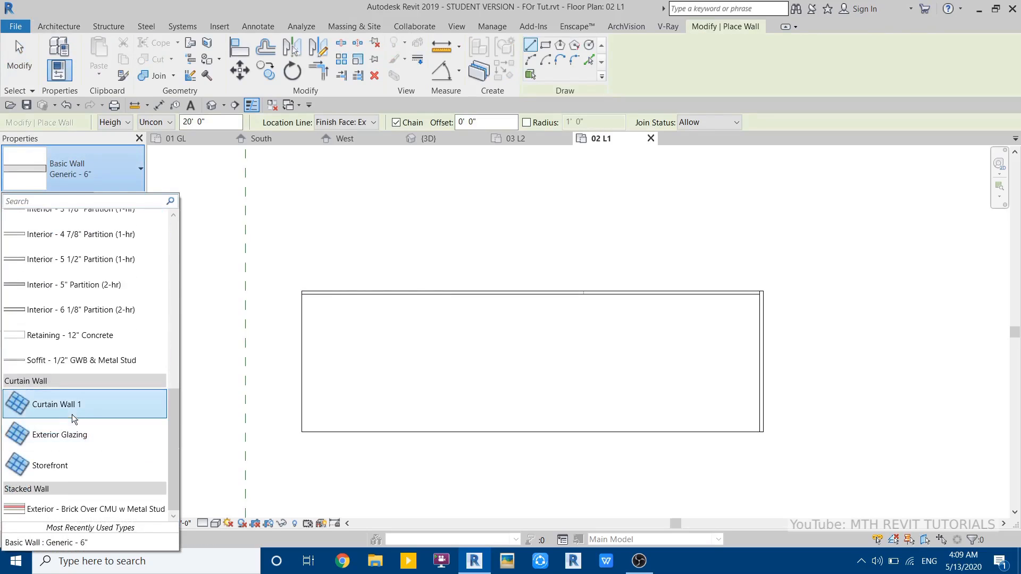
pyautogui.click(74, 405)
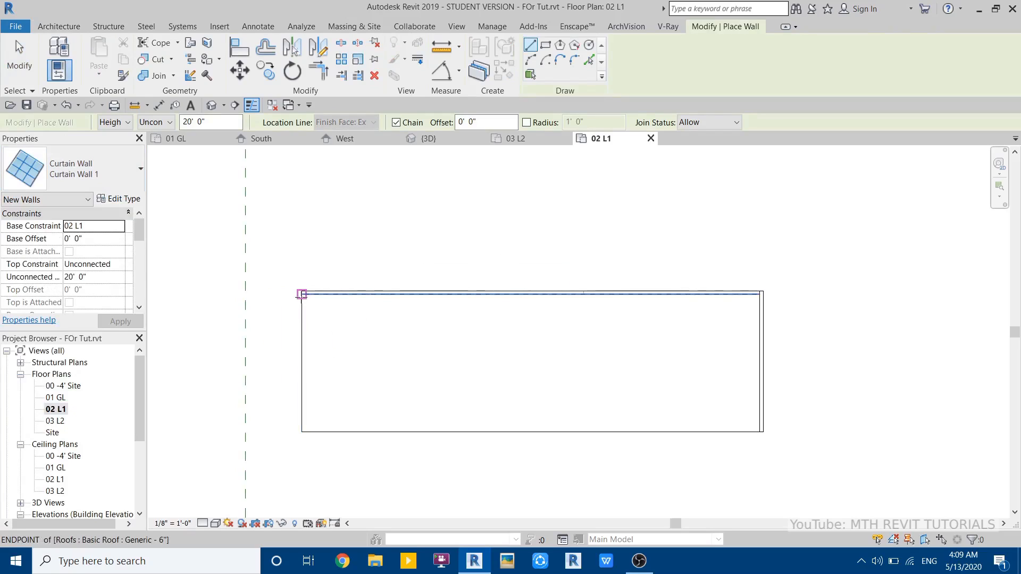
pyautogui.click(408, 296)
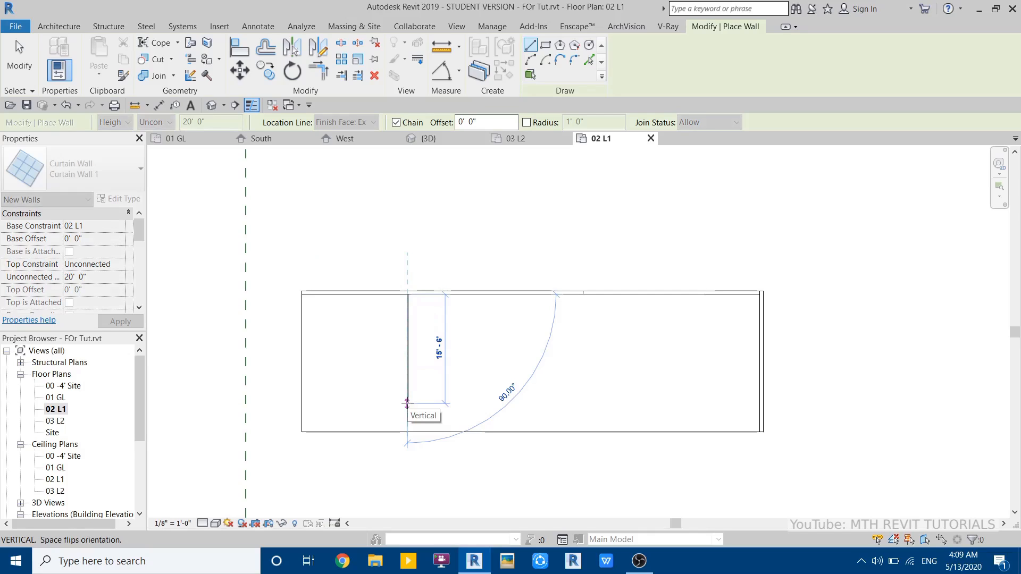
pyautogui.write('16')
pyautogui.press('Return')
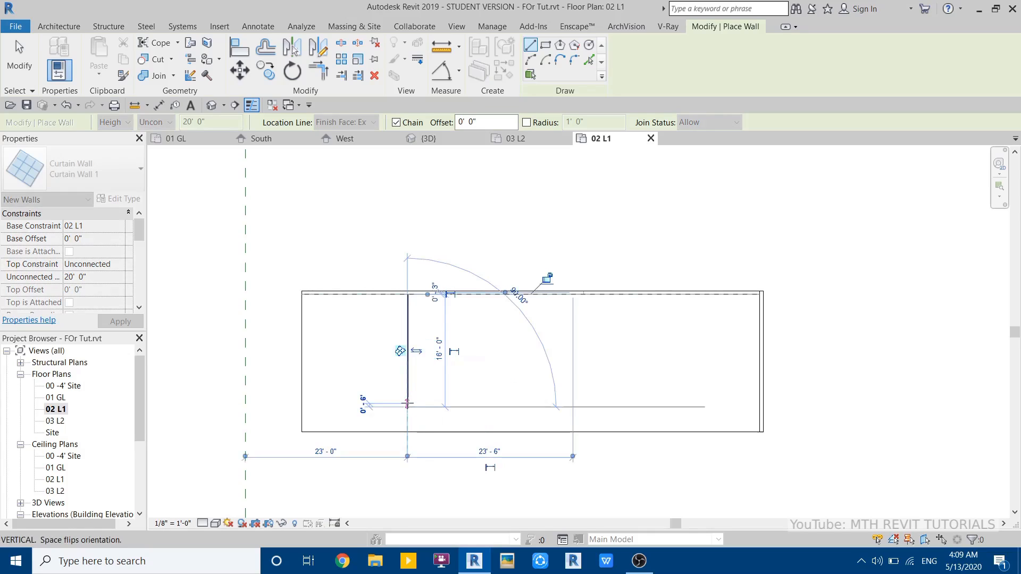
pyautogui.click(759, 407)
pyautogui.press('Escape')
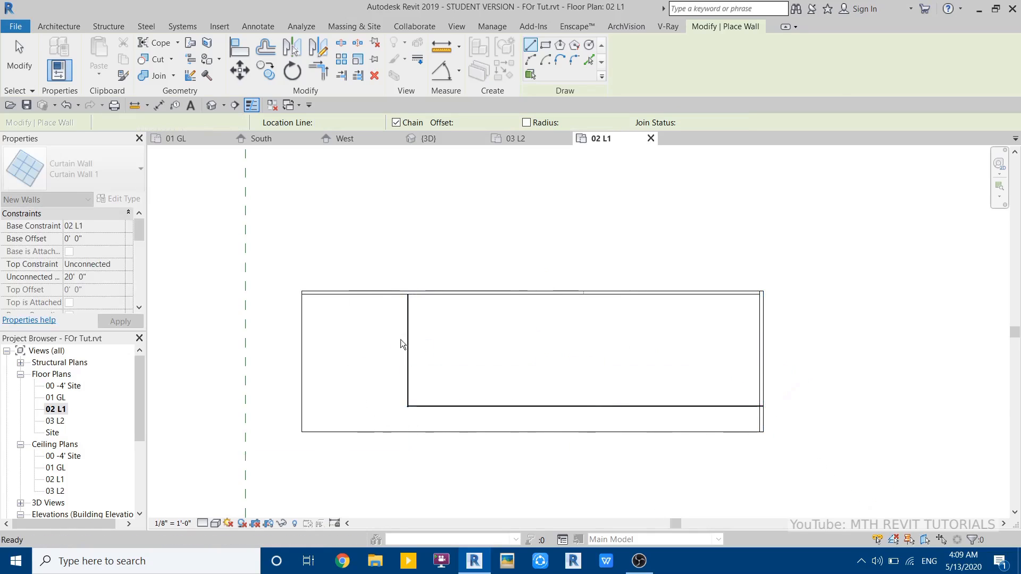
pyautogui.press('Escape')
# - Measure the short curtain wall's position from the roof's open end and set that distance to 18'
pyautogui.click(414, 338)
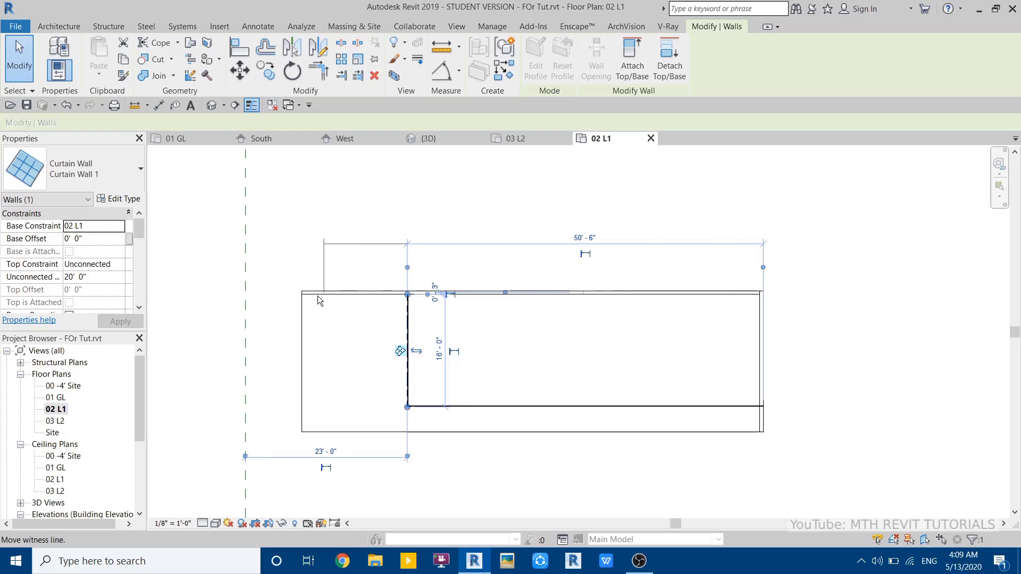
pyautogui.moveTo(298, 312)
pyautogui.mouseDown()
pyautogui.moveTo(311, 313)
pyautogui.moveTo(302, 315)
pyautogui.mouseUp()
pyautogui.click(360, 238)
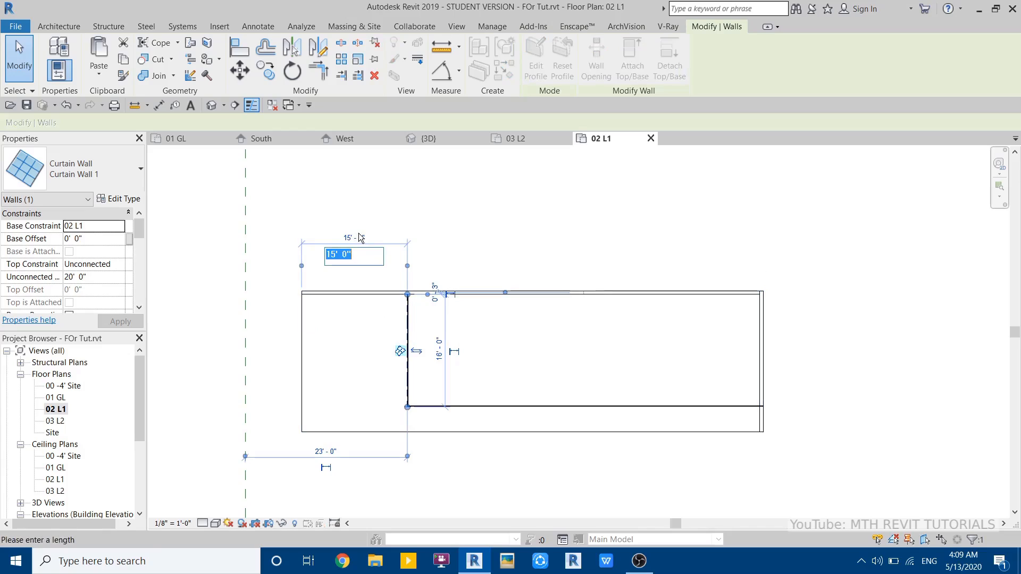
pyautogui.press('Return')
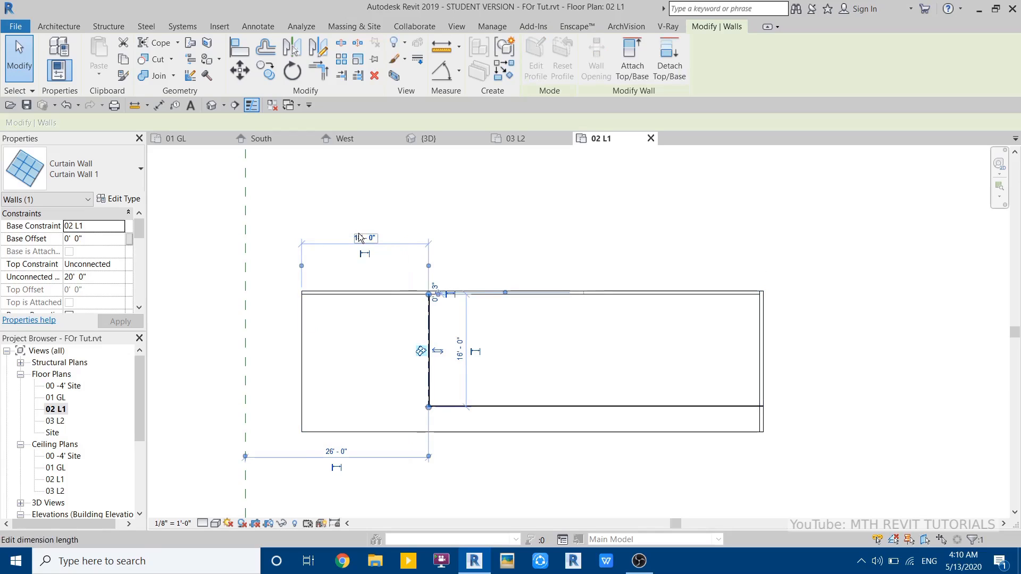
pyautogui.click(789, 410)
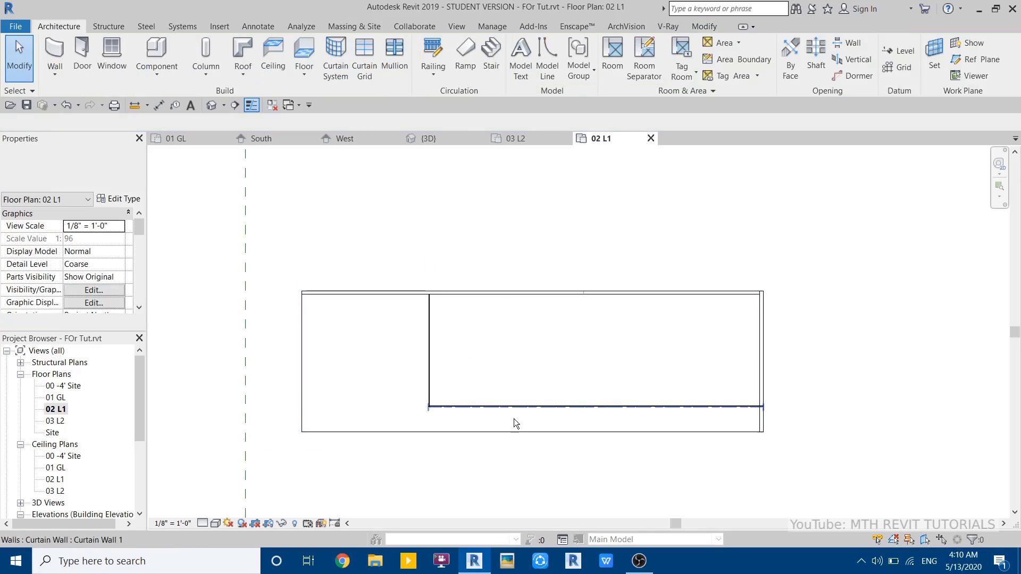
# - Reference the long curtain wall's spacing dimension to the roof's front edge and set the distance to 5'
pyautogui.click(505, 407)
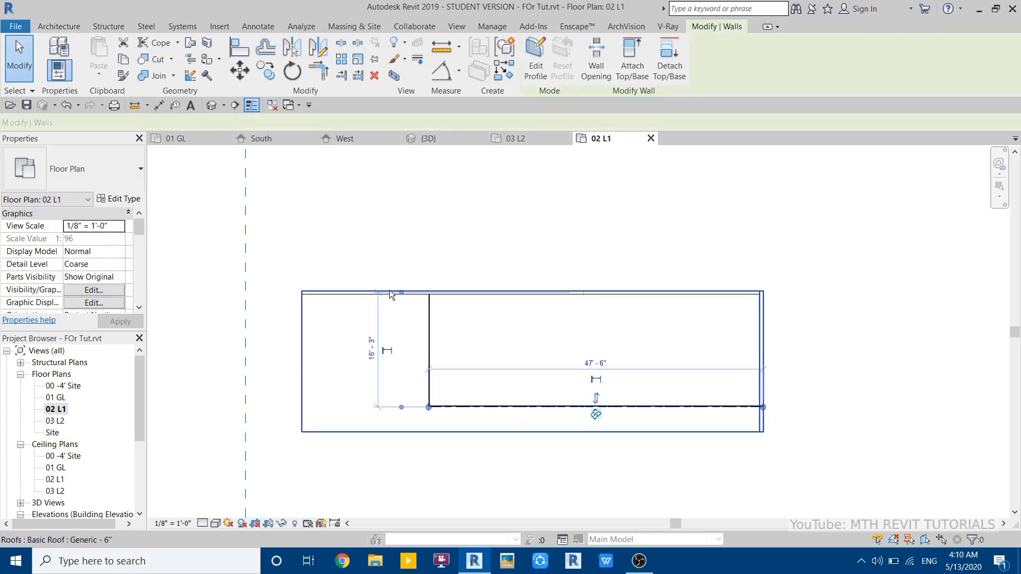
pyautogui.moveTo(394, 338); pyautogui.dragTo(375, 432)
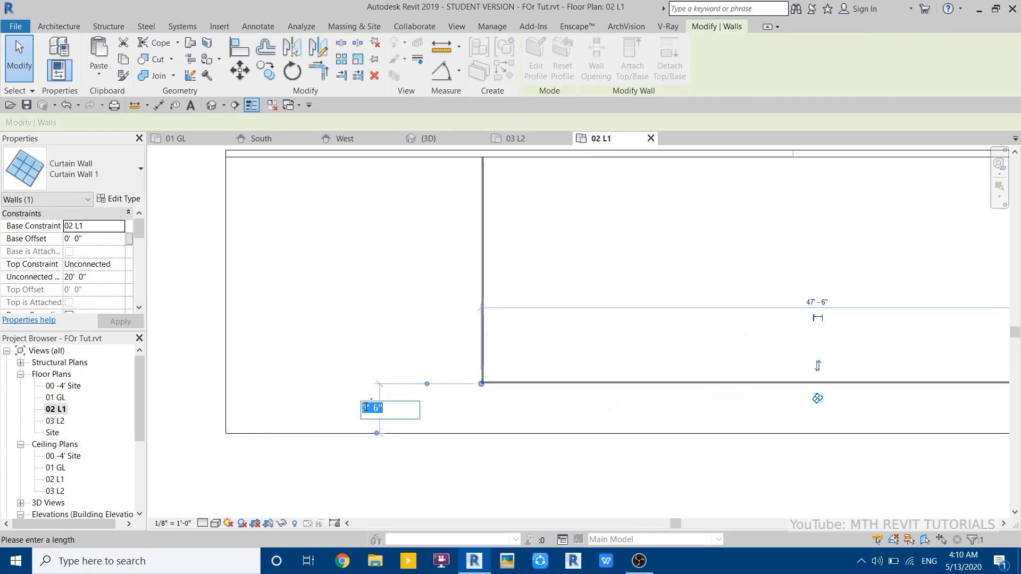
pyautogui.press('Return')
pyautogui.press('Escape')
pyautogui.press('Escape')
pyautogui.scroll(-2, 413, 282)
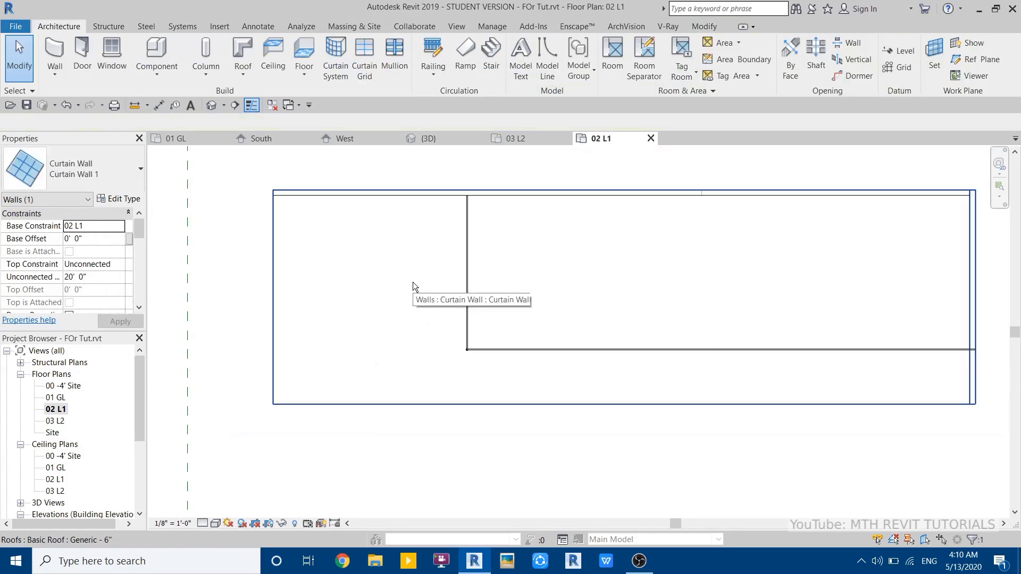
pyautogui.moveTo(671, 351); pyautogui.dragTo(582, 371, button='middle')
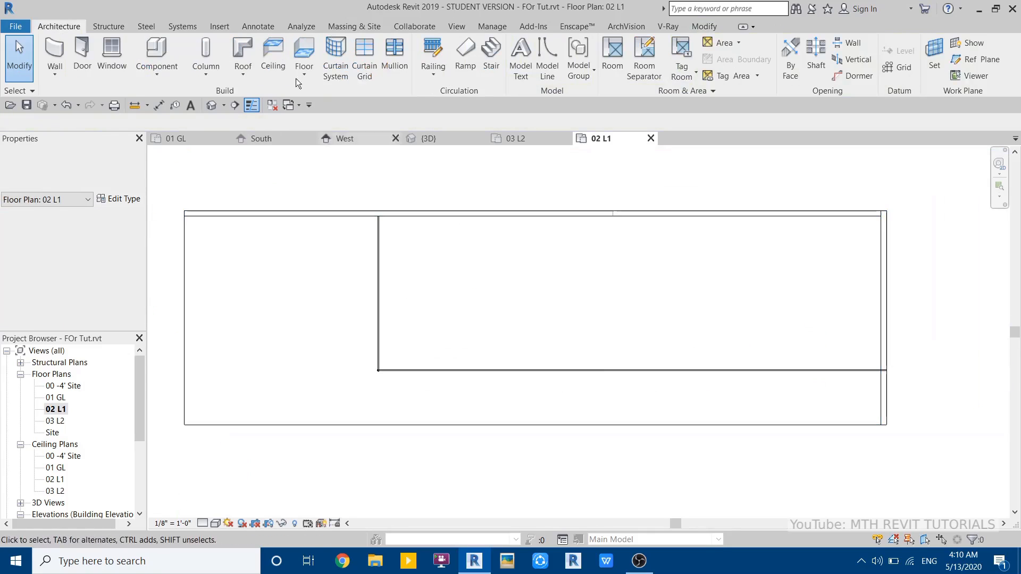
# - In the 3D view, attach the top of the short curtain wall to the upper roof
pyautogui.click(216, 107)
pyautogui.scroll(-1, 553, 368)
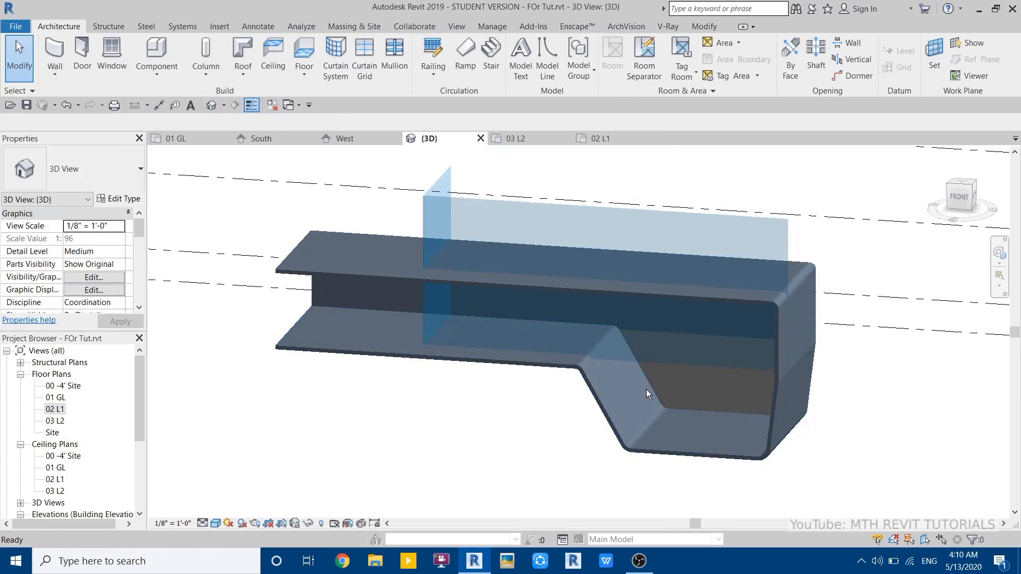
pyautogui.keyDown('shift'); pyautogui.moveTo(647, 389); pyautogui.dragTo(439, 327, button='middle'); pyautogui.keyUp('shift')
pyautogui.click(379, 216)
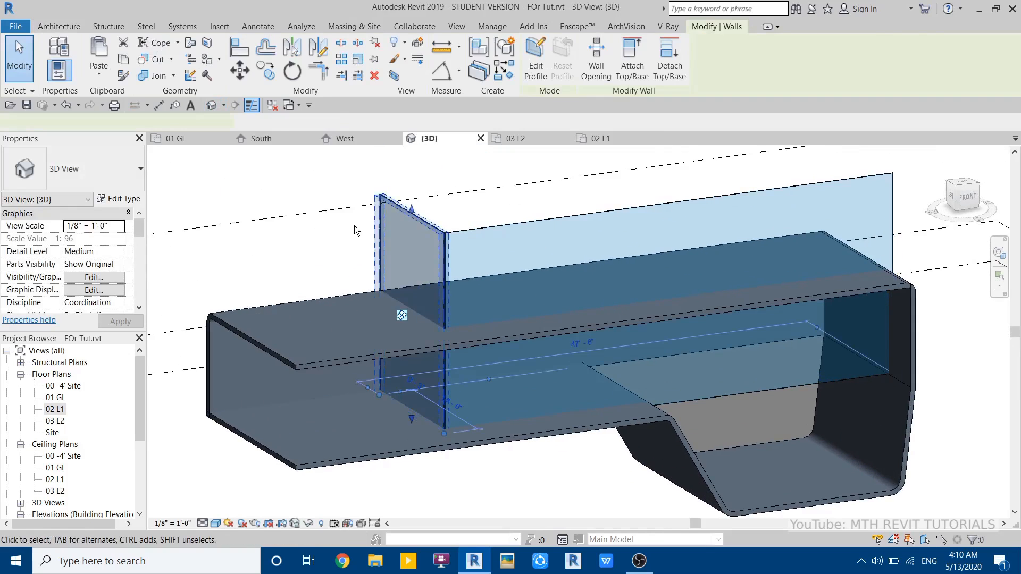
pyautogui.scroll(4, 361, 223)
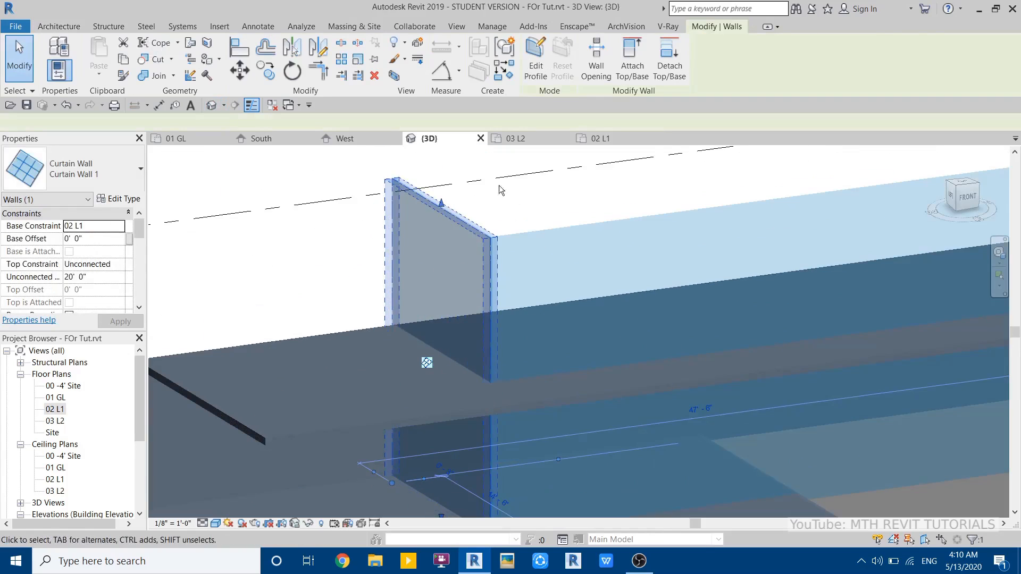
pyautogui.click(634, 76)
pyautogui.click(293, 419)
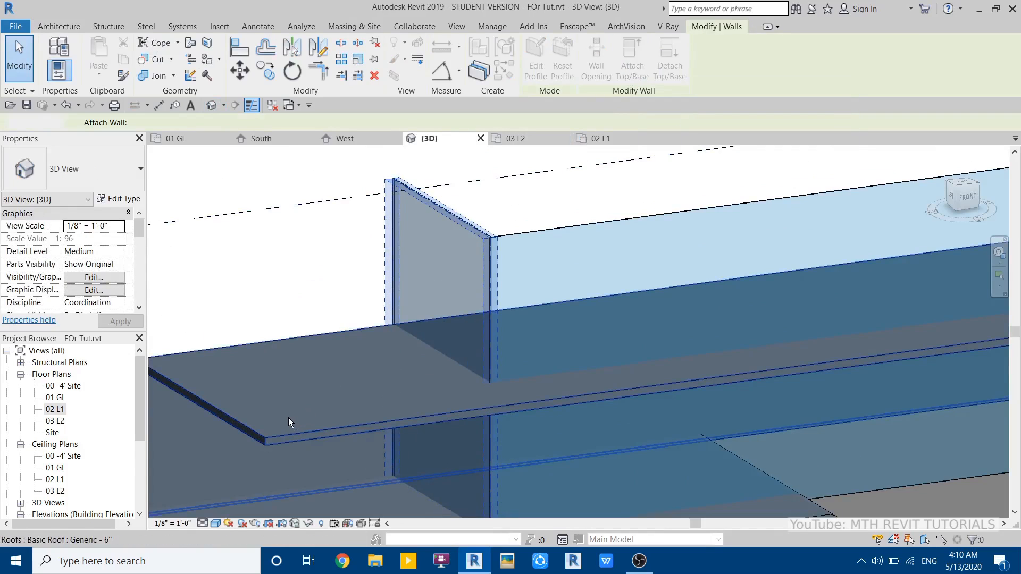
pyautogui.scroll(-2, 399, 284)
pyautogui.moveTo(400, 284)
pyautogui.keyDown('shift'); pyautogui.mouseDown(button='middle')
pyautogui.moveTo(525, 224)
pyautogui.moveTo(466, 276)
pyautogui.moveTo(384, 276)
pyautogui.mouseUp(button='middle'); pyautogui.keyUp('shift')
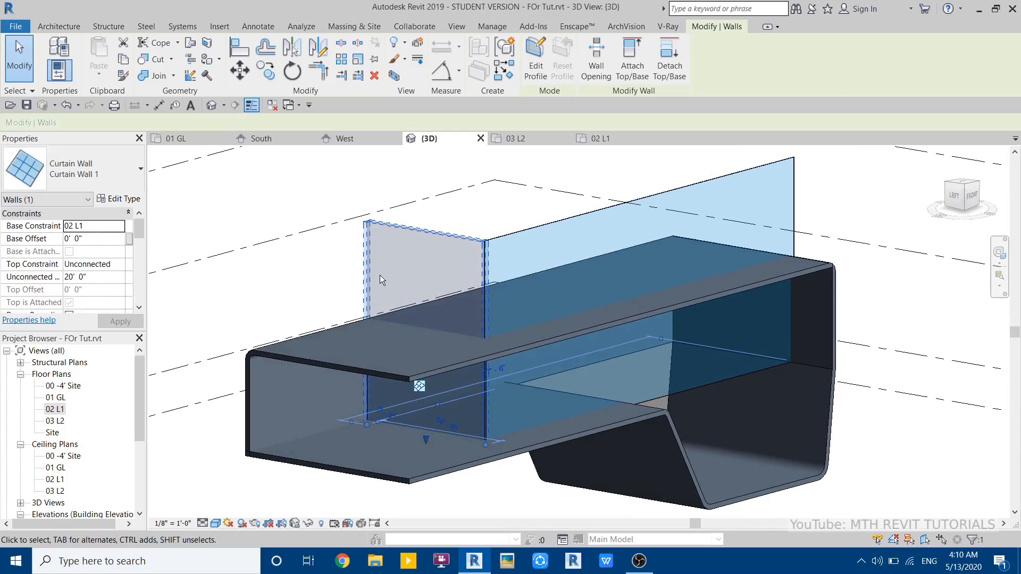
pyautogui.click(410, 214)
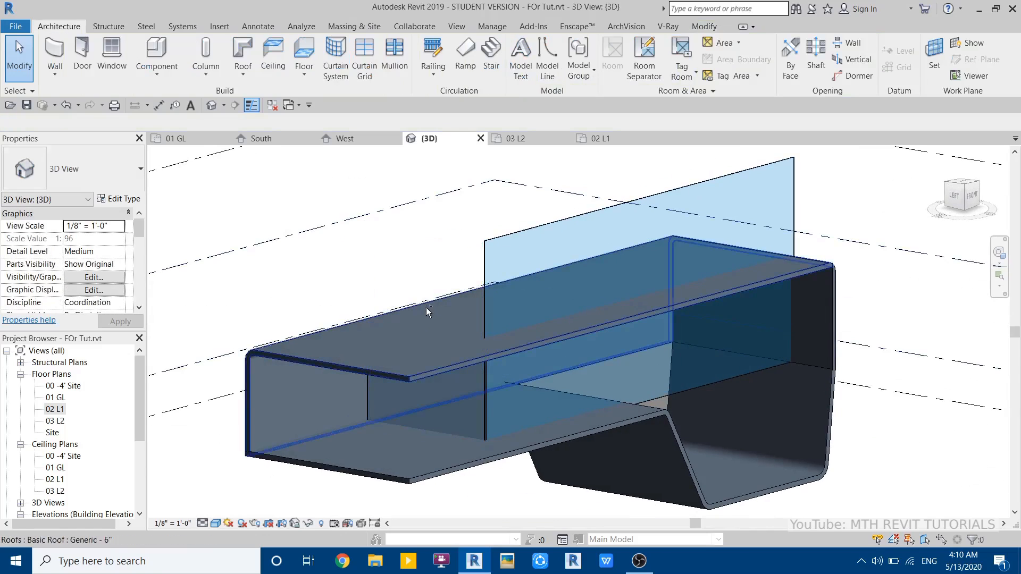
# - Open the long front curtain wall's profile for editing in the front-facing 3D view
pyautogui.keyDown('shift'); pyautogui.moveTo(426, 308); pyautogui.dragTo(446, 393, button='middle'); pyautogui.keyUp('shift')
pyautogui.moveTo(558, 242); pyautogui.dragTo(414, 273, button='middle')
pyautogui.click(412, 274)
pyautogui.moveTo(400, 313); pyautogui.dragTo(470, 281, button='middle')
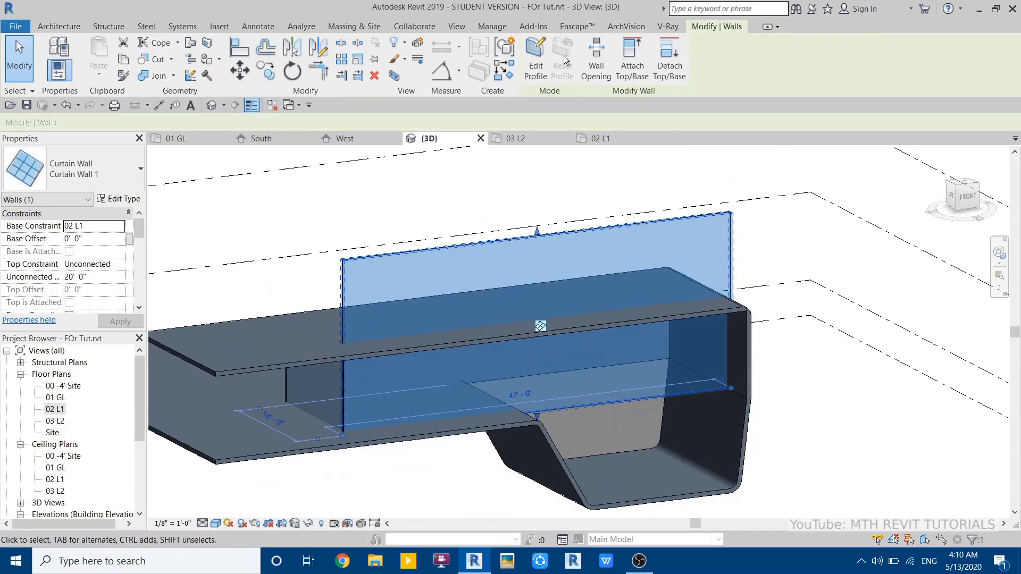
pyautogui.click(548, 74)
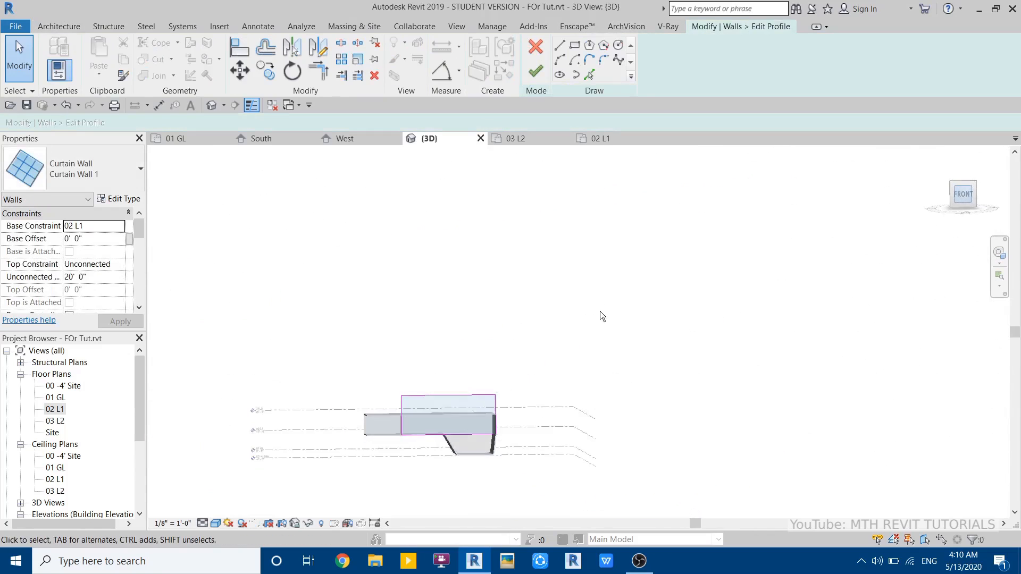
pyautogui.scroll(5, 597, 338)
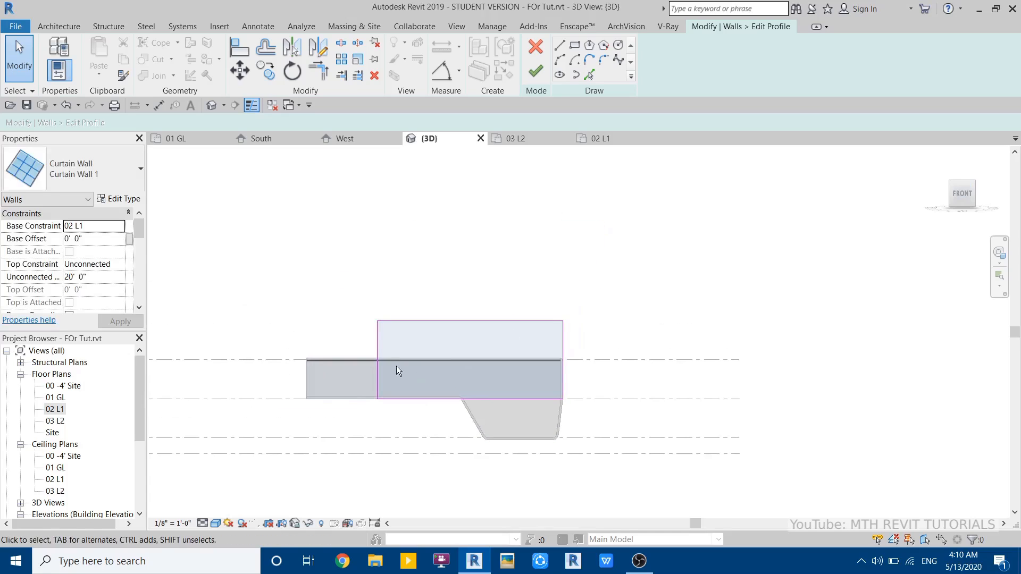
pyautogui.moveTo(471, 356); pyautogui.dragTo(775, 477)
pyautogui.click(374, 75)
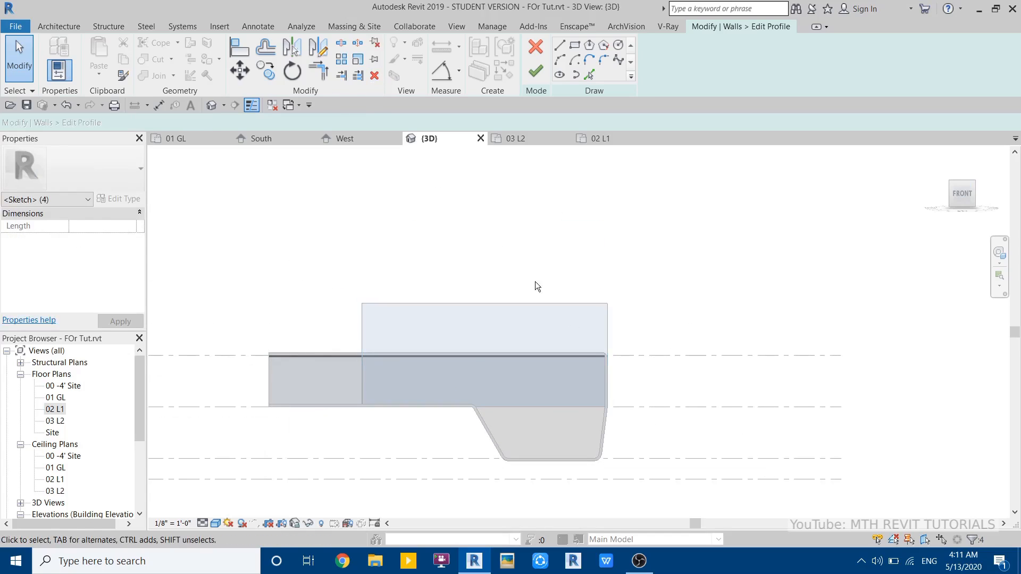
pyautogui.scroll(3, 663, 464)
pyautogui.moveTo(511, 364); pyautogui.dragTo(616, 410, button='middle')
pyautogui.scroll(-2, 615, 410)
pyautogui.scroll(-1, 487, 371)
pyautogui.moveTo(490, 366); pyautogui.dragTo(462, 359, button='middle')
pyautogui.hotkey('ctrl', 'z')
# - Lower the profile's upper line to the upper roof's underside, 10' above the base, removing the conflicting constraints
pyautogui.scroll(2, 462, 360)
pyautogui.click(461, 265)
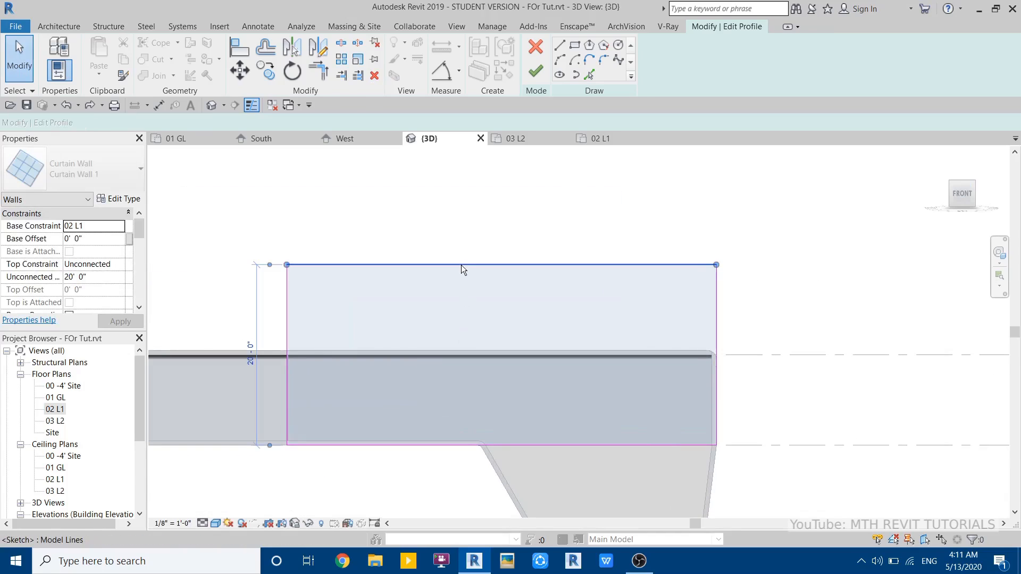
pyautogui.moveTo(461, 265)
pyautogui.mouseDown()
pyautogui.moveTo(456, 331)
pyautogui.moveTo(582, 363)
pyautogui.mouseUp()
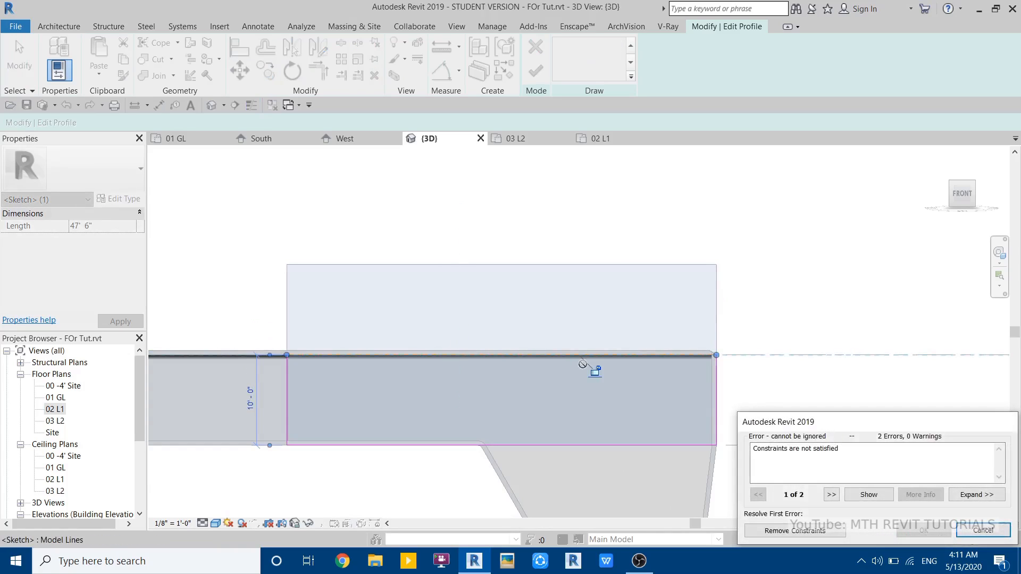
pyautogui.click(771, 532)
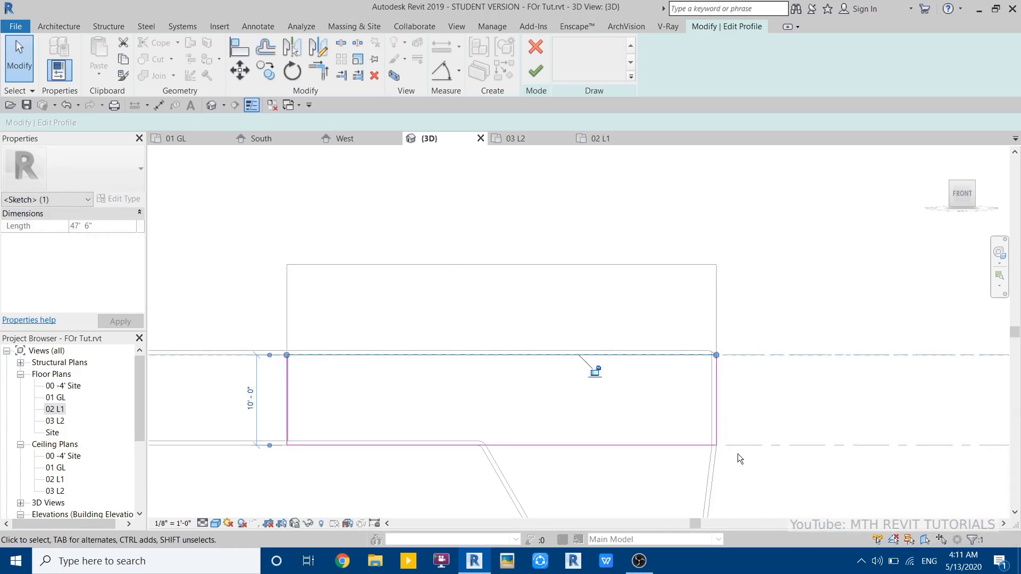
# - Move the profile's vertical line at the closed end to the roof's inner face, removing the conflicting constraints
pyautogui.scroll(1, 713, 420)
pyautogui.scroll(2, 712, 360)
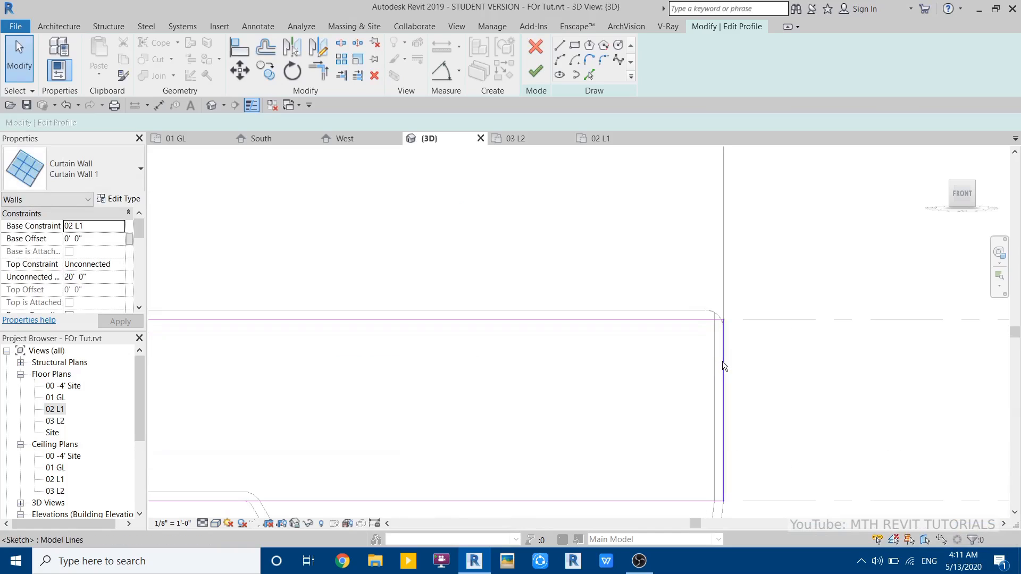
pyautogui.moveTo(722, 362)
pyautogui.mouseDown()
pyautogui.moveTo(659, 366)
pyautogui.moveTo(726, 368)
pyautogui.moveTo(714, 370)
pyautogui.mouseUp()
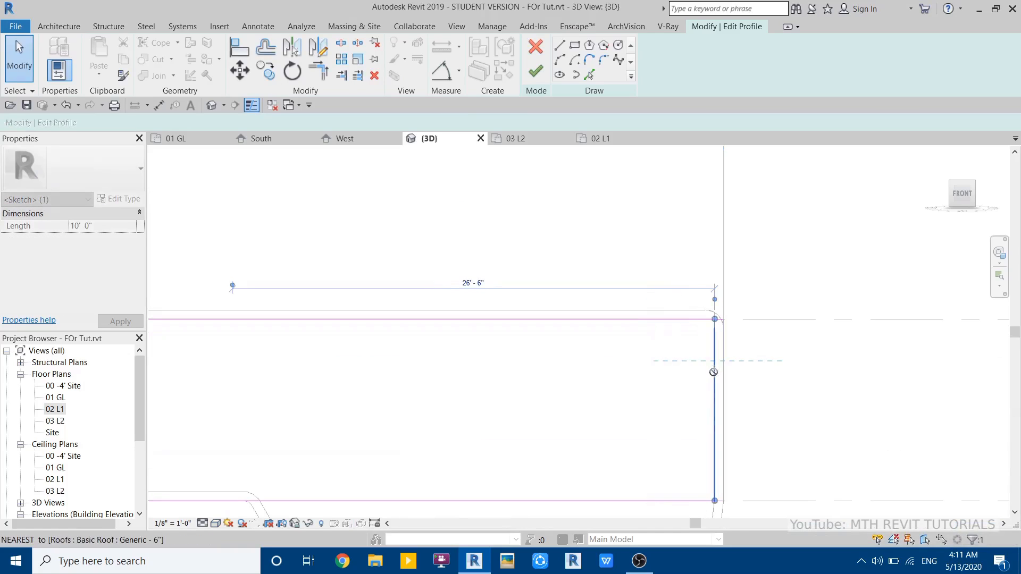
pyautogui.click(819, 532)
pyautogui.scroll(-2, 731, 302)
pyautogui.moveTo(732, 301)
pyautogui.mouseDown(button='middle')
pyautogui.moveTo(807, 301)
pyautogui.moveTo(595, 276)
pyautogui.moveTo(610, 242)
pyautogui.mouseUp(button='middle')
pyautogui.scroll(1, 609, 243)
pyautogui.click(644, 345)
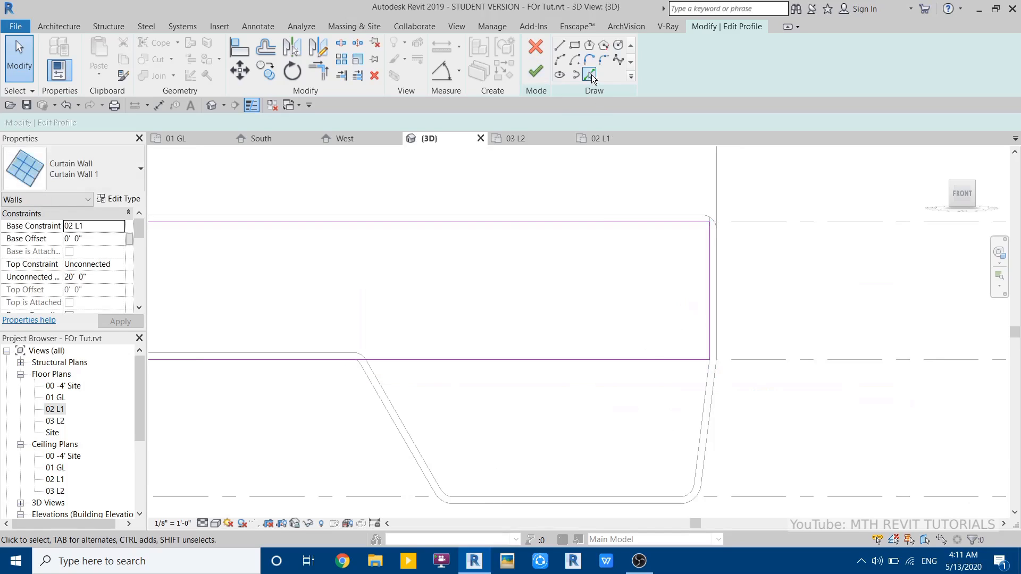
# - Pick both slanted inner edges, the rounded corners and the floor edge of the bent roof's trapezoidal opening as curtain wall profile lines
pyautogui.click(589, 75)
pyautogui.scroll(2, 700, 461)
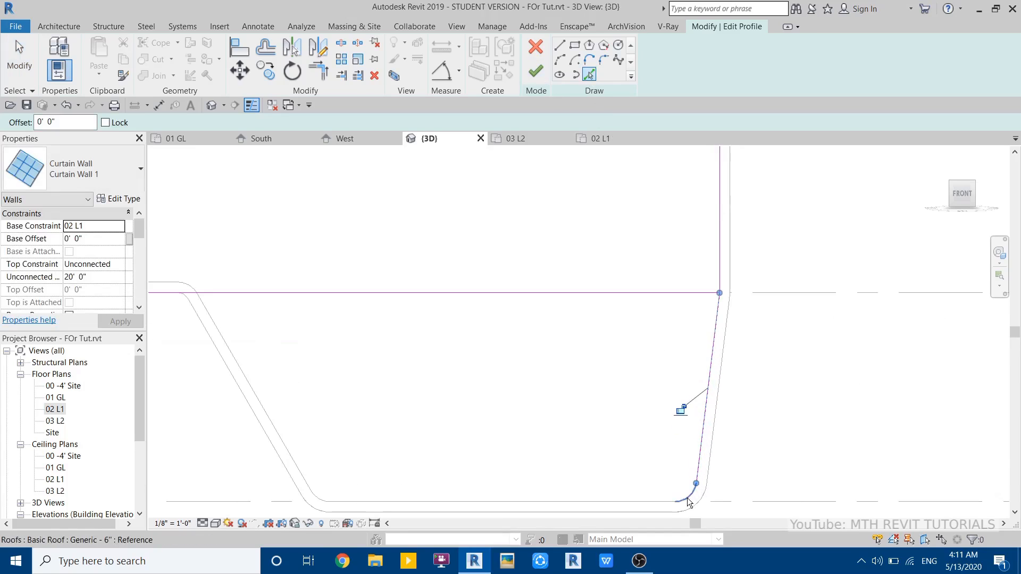
pyautogui.click(615, 503)
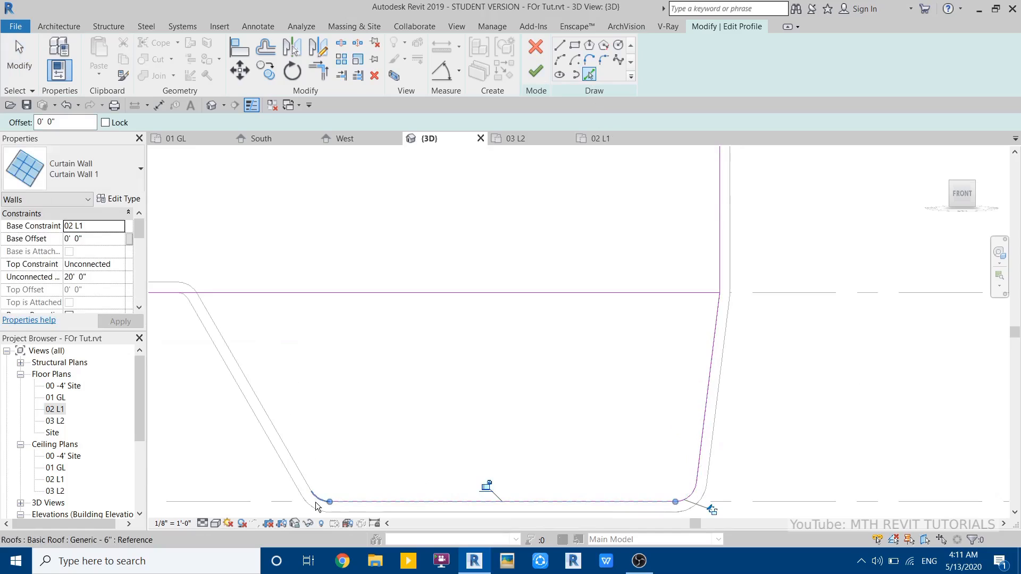
pyautogui.click(265, 415)
pyautogui.moveTo(311, 336); pyautogui.dragTo(498, 389, button='middle')
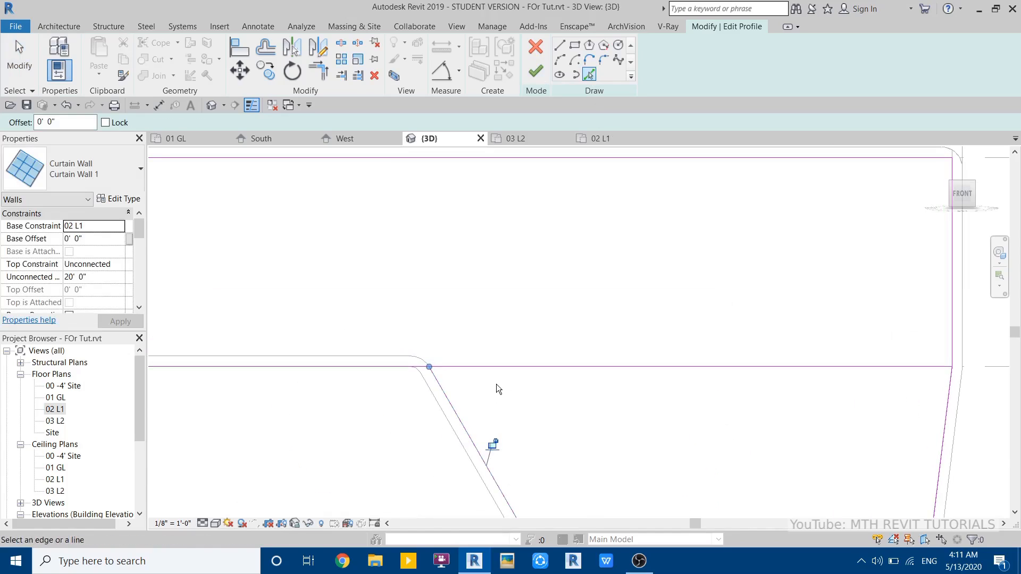
pyautogui.press('Escape')
pyautogui.press('t')
pyautogui.press('r')
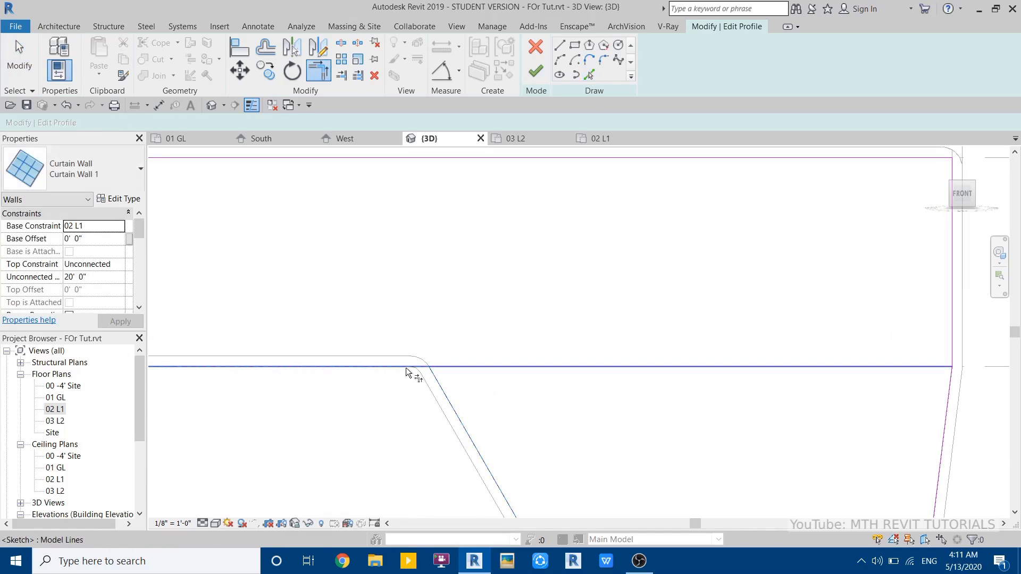
pyautogui.click(407, 368)
pyautogui.press('Escape')
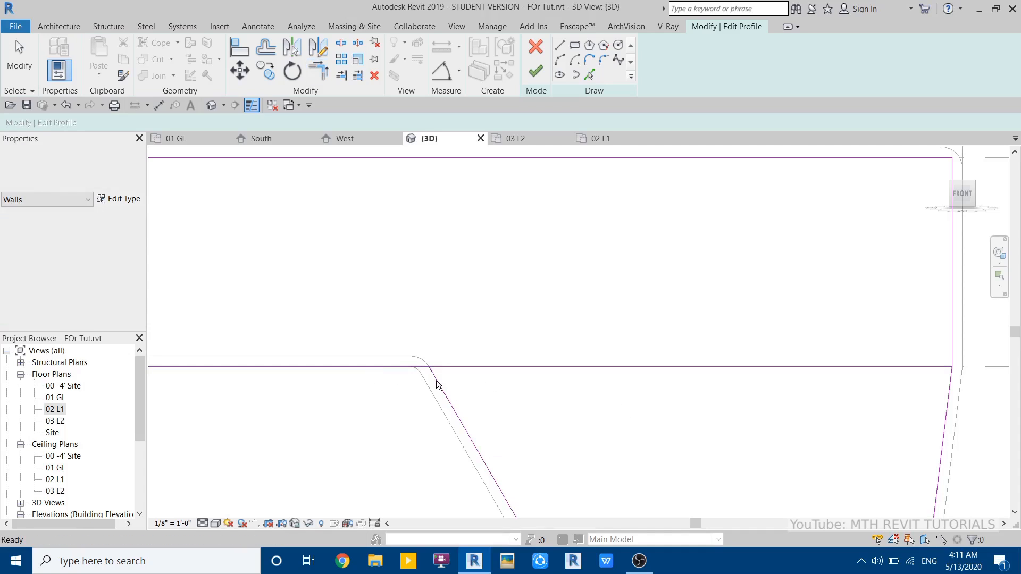
# - Try to move the profile's horizontal base line up to the lower roof's upper face, and undo the move
pyautogui.scroll(-1, 259, 367)
pyautogui.moveTo(258, 367); pyautogui.dragTo(467, 420, button='middle')
pyautogui.click(449, 412)
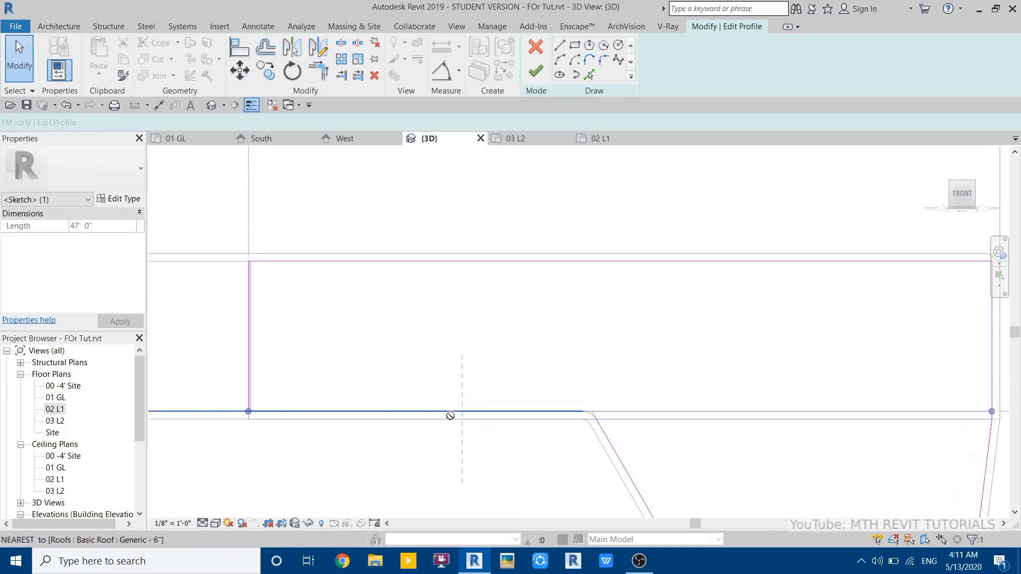
pyautogui.moveTo(449, 411); pyautogui.dragTo(449, 419)
pyautogui.scroll(2, 687, 446)
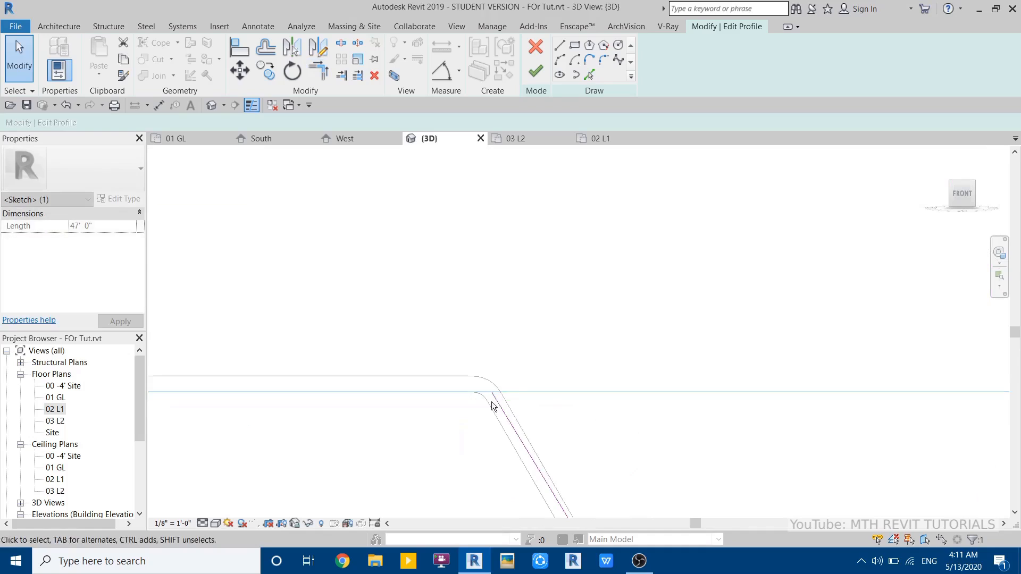
pyautogui.moveTo(493, 414); pyautogui.dragTo(599, 429, button='middle')
pyautogui.scroll(-2, 588, 427)
pyautogui.hotkey('ctrl', 'z')
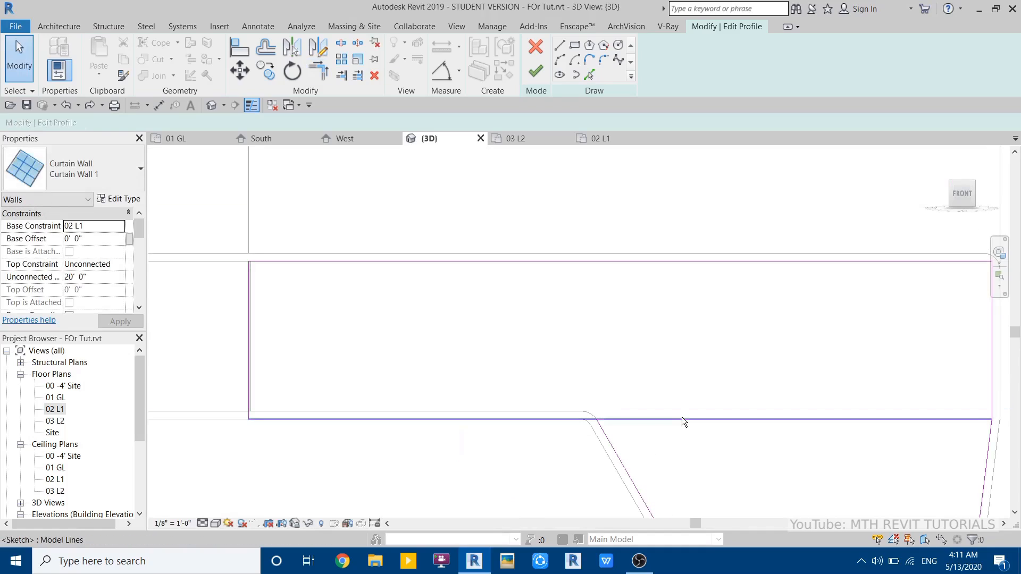
# - Delete the profile's horizontal base line and pick the lower roof's upper edge and rounded bend as profile lines instead
pyautogui.click(684, 420)
pyautogui.click(374, 77)
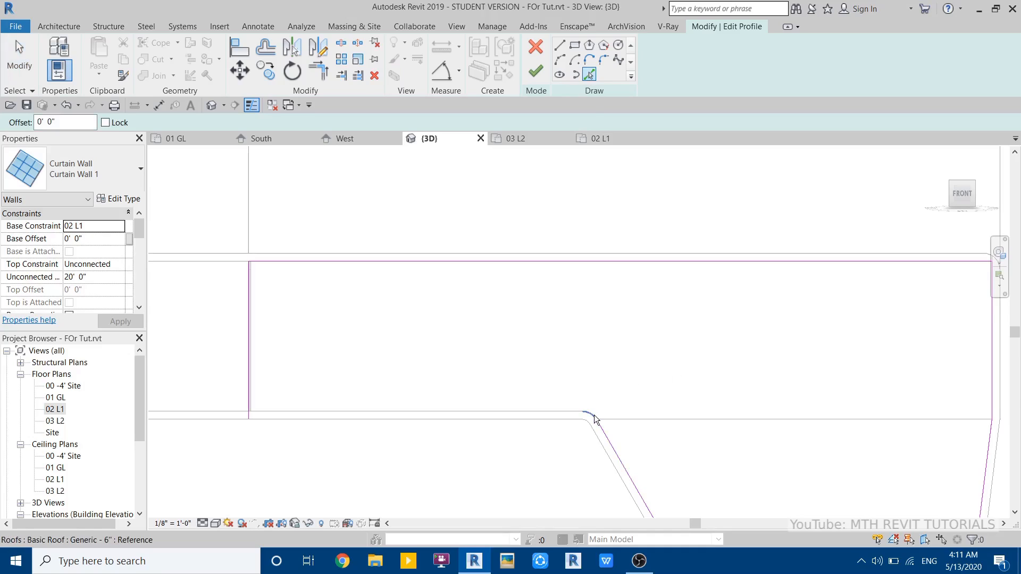
pyautogui.press('Escape')
# - Trim the profile's vertical end line to the lower roof's edge line and finish editing the curtain wall profile
pyautogui.scroll(2, 245, 420)
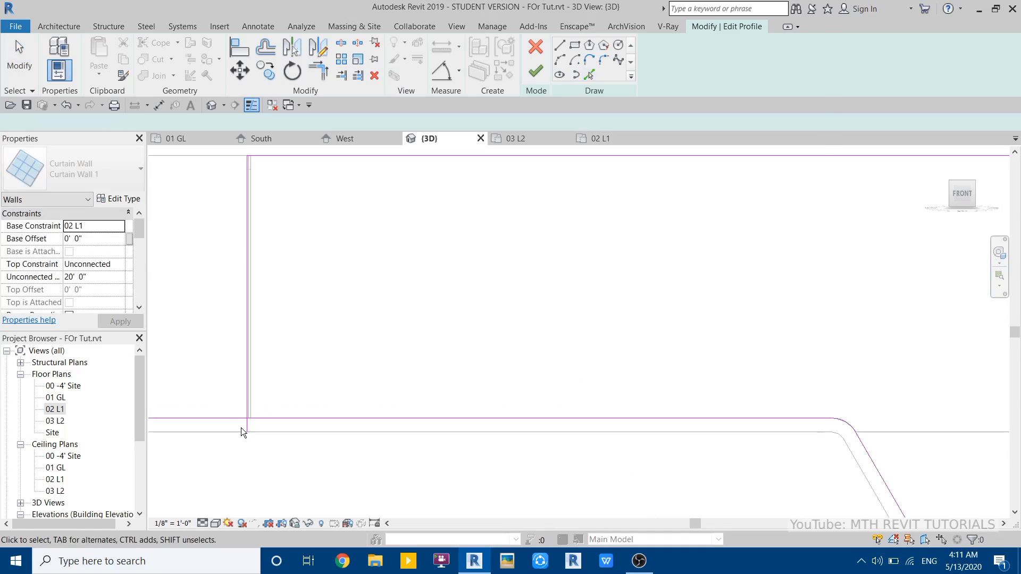
pyautogui.press('t')
pyautogui.press('r')
pyautogui.scroll(-3, 251, 345)
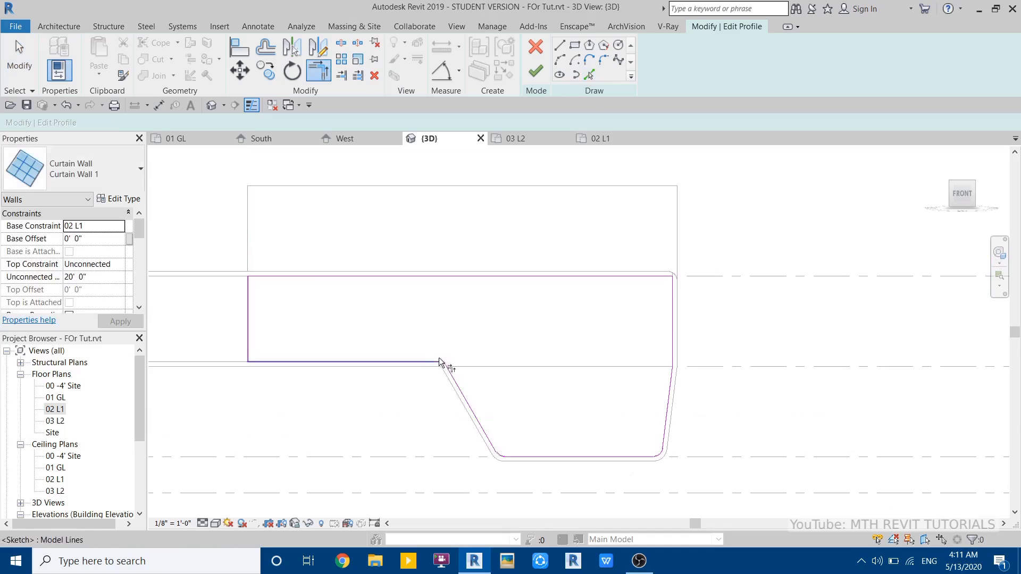
pyautogui.moveTo(446, 368); pyautogui.dragTo(429, 376, button='middle')
pyautogui.press('Escape')
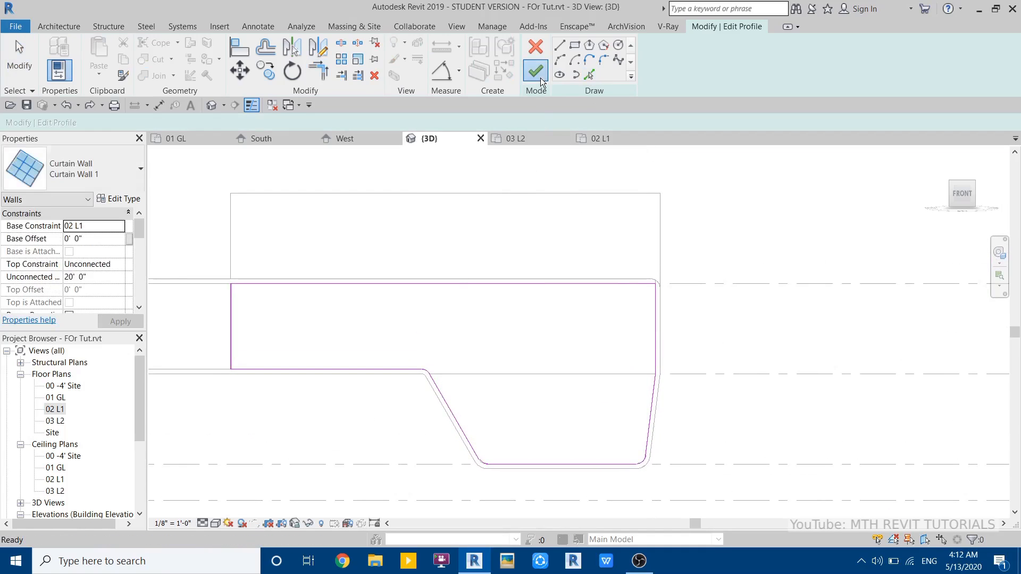
pyautogui.click(537, 70)
pyautogui.keyDown('shift'); pyautogui.moveTo(612, 373); pyautogui.dragTo(636, 397, button='middle'); pyautogui.keyUp('shift')
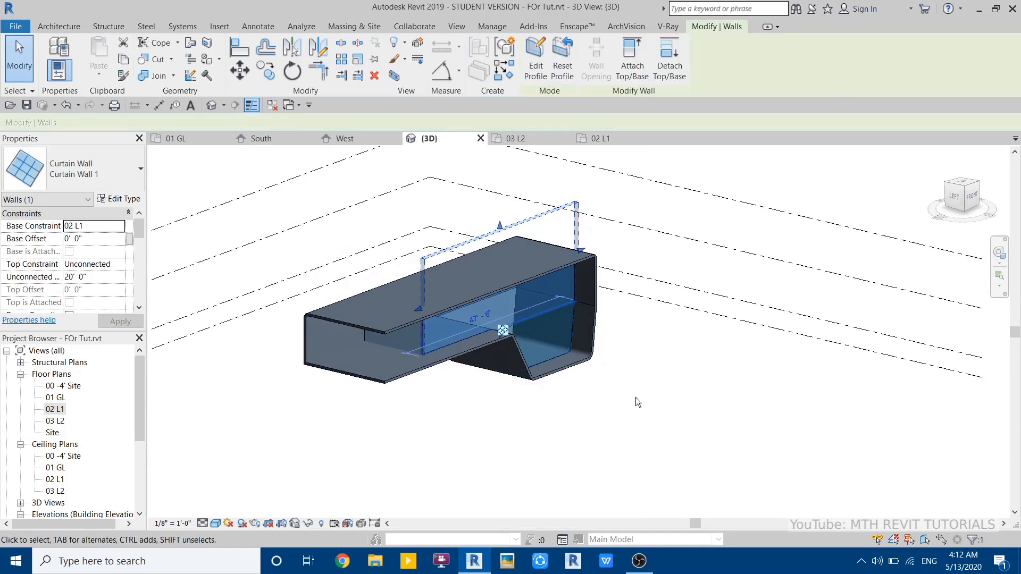
pyautogui.click(636, 398)
# - Examine the reshaped front curtain wall and its fit within both roofs from several angles
pyautogui.scroll(1, 351, 321)
pyautogui.keyDown('shift'); pyautogui.moveTo(436, 368); pyautogui.dragTo(395, 338, button='middle'); pyautogui.keyUp('shift')
pyautogui.scroll(1, 481, 336)
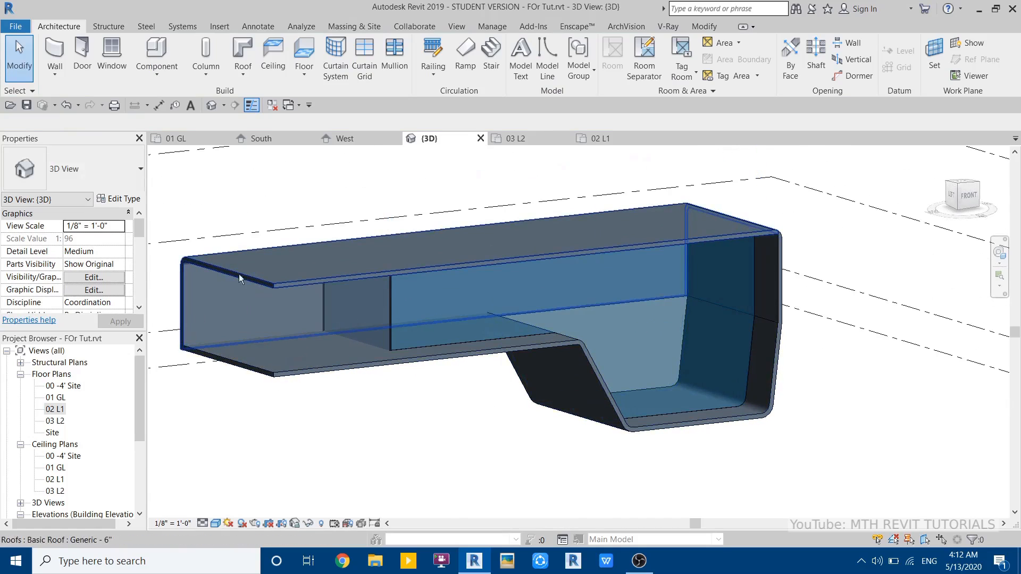
pyautogui.keyDown('shift'); pyautogui.moveTo(238, 273); pyautogui.dragTo(499, 391, button='middle'); pyautogui.keyUp('shift')
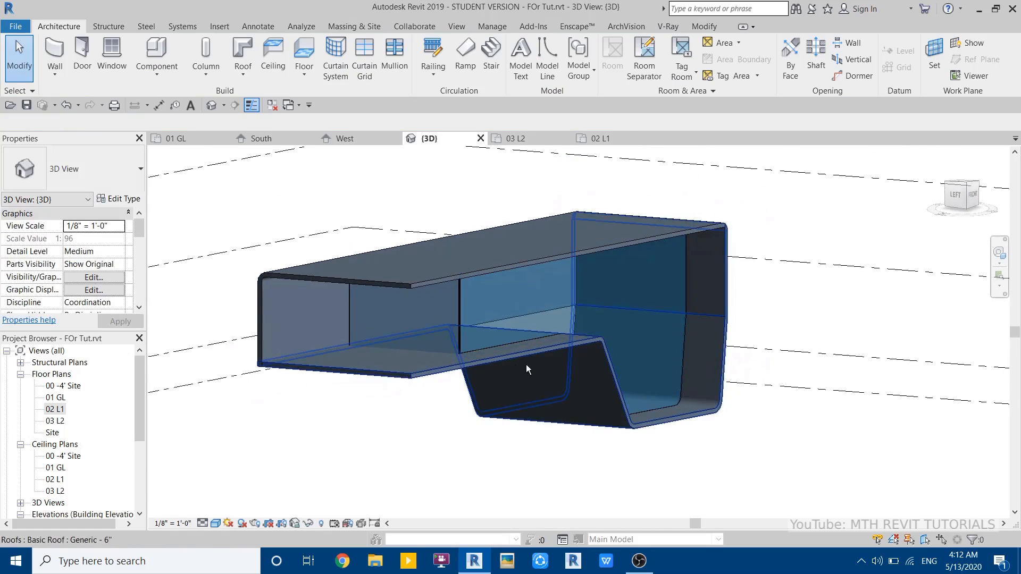
pyautogui.keyDown('shift'); pyautogui.moveTo(547, 350); pyautogui.dragTo(395, 442, button='middle'); pyautogui.keyUp('shift')
pyautogui.scroll(5, 624, 371)
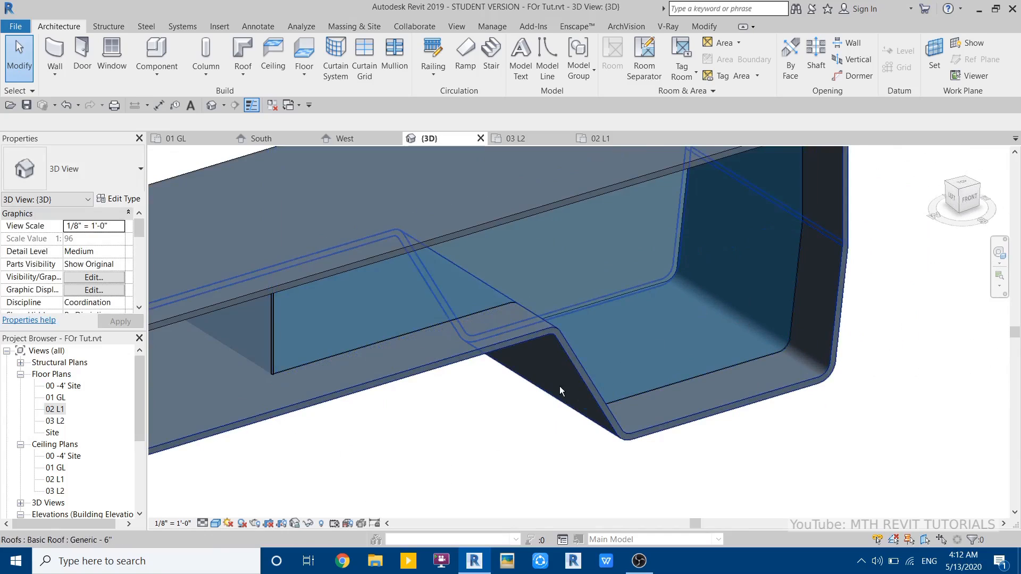
pyautogui.moveTo(605, 314); pyautogui.dragTo(480, 324, button='middle')
pyautogui.scroll(2, 559, 317)
pyautogui.keyDown('shift'); pyautogui.moveTo(559, 317); pyautogui.dragTo(521, 277, button='middle'); pyautogui.keyUp('shift')
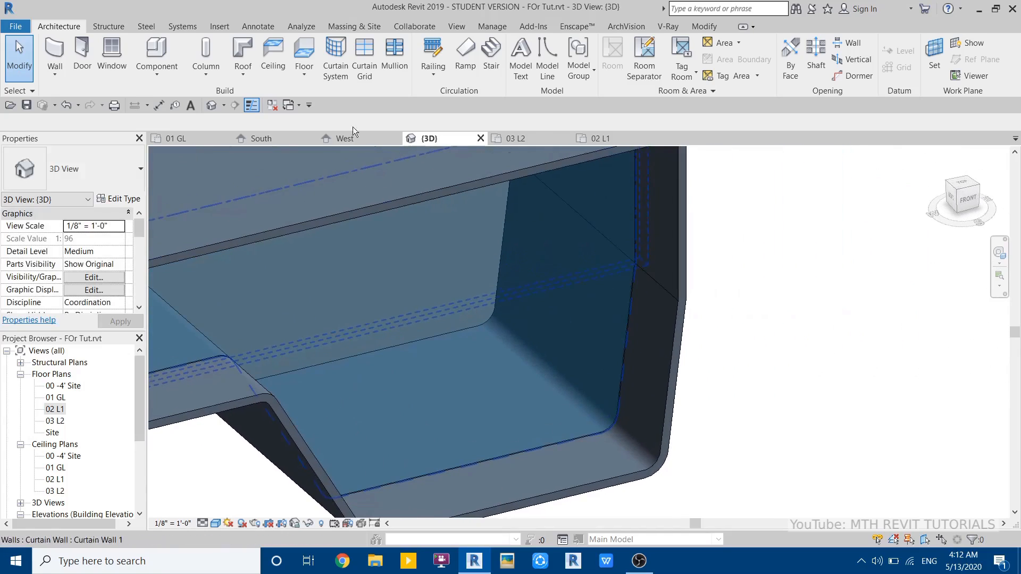
# - Load the Door-Curtain-Wall-Double-Storefront.rfa family from the Doors folder of the US Imperial library
pyautogui.click(220, 26)
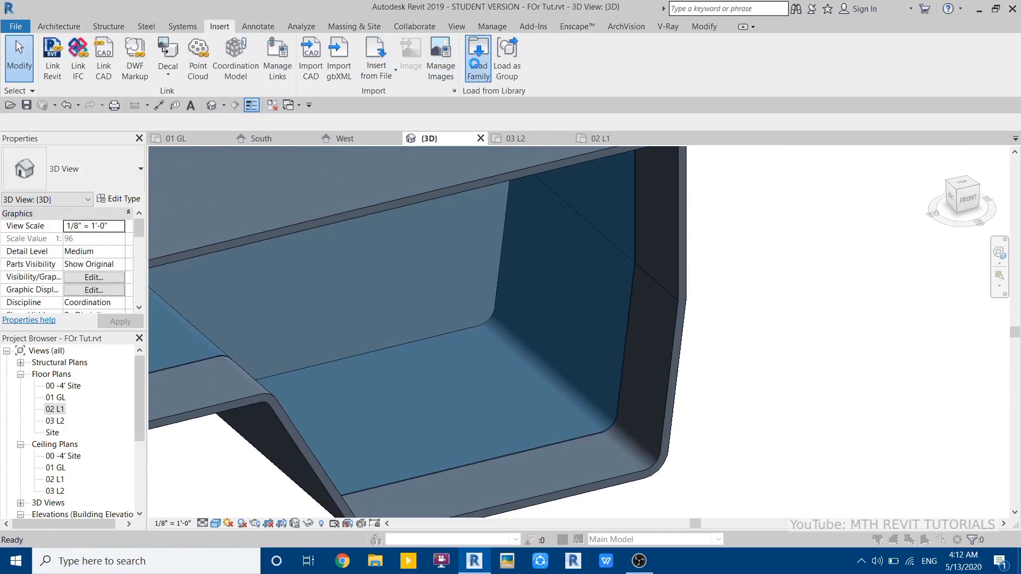
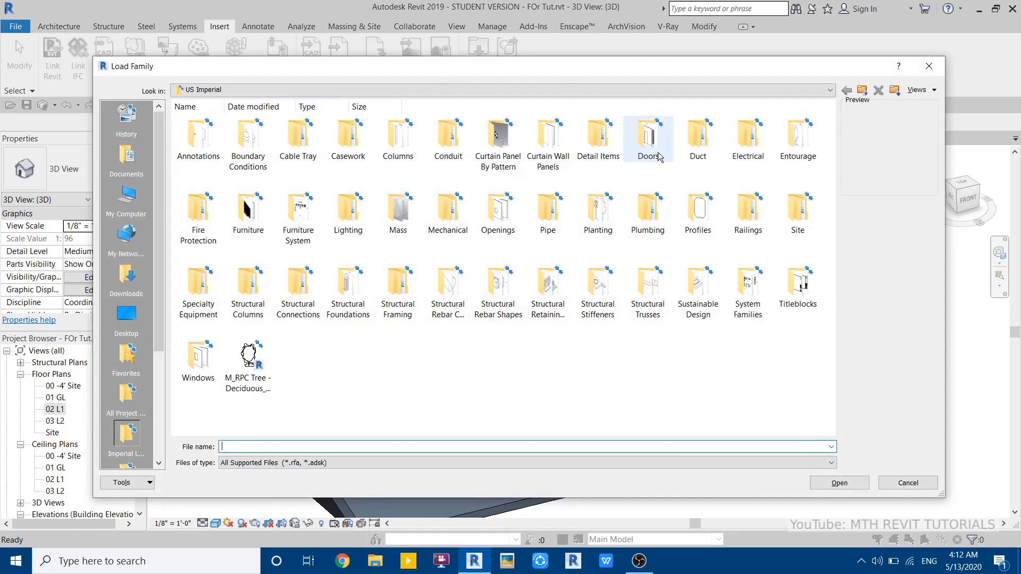
pyautogui.doubleClick(649, 140)
pyautogui.click(446, 177)
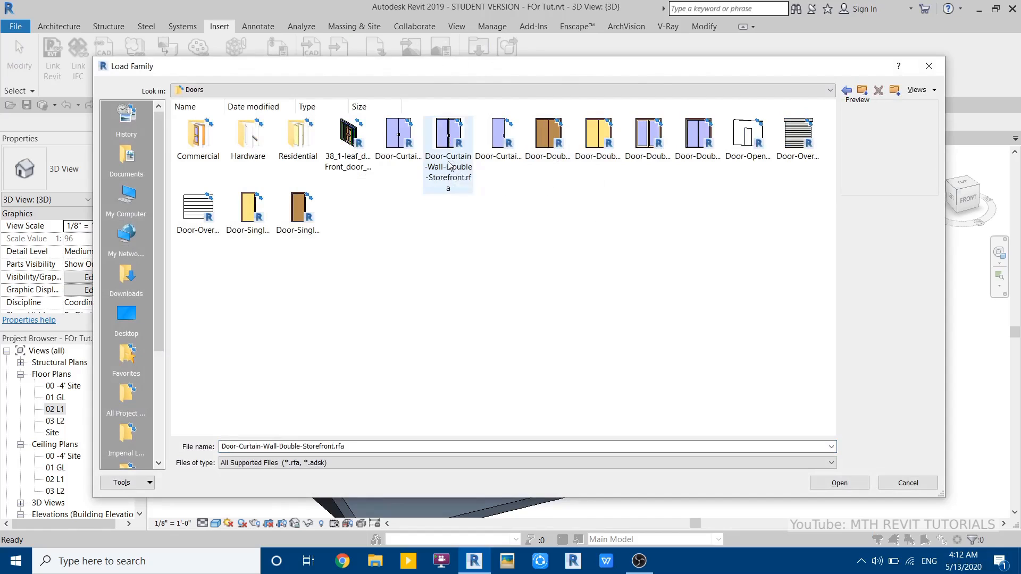
pyautogui.click(839, 484)
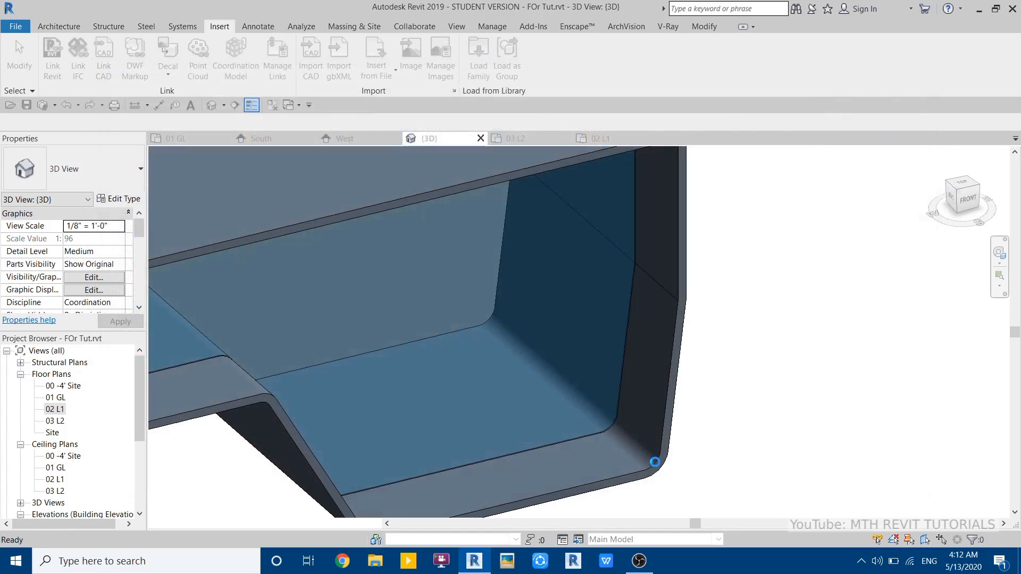
# - Start placing a vertical curtain grid line across all segments of the front curtain wall above the trapezoidal opening's floor
pyautogui.keyDown('shift'); pyautogui.moveTo(509, 432); pyautogui.dragTo(420, 420, button='middle'); pyautogui.keyUp('shift')
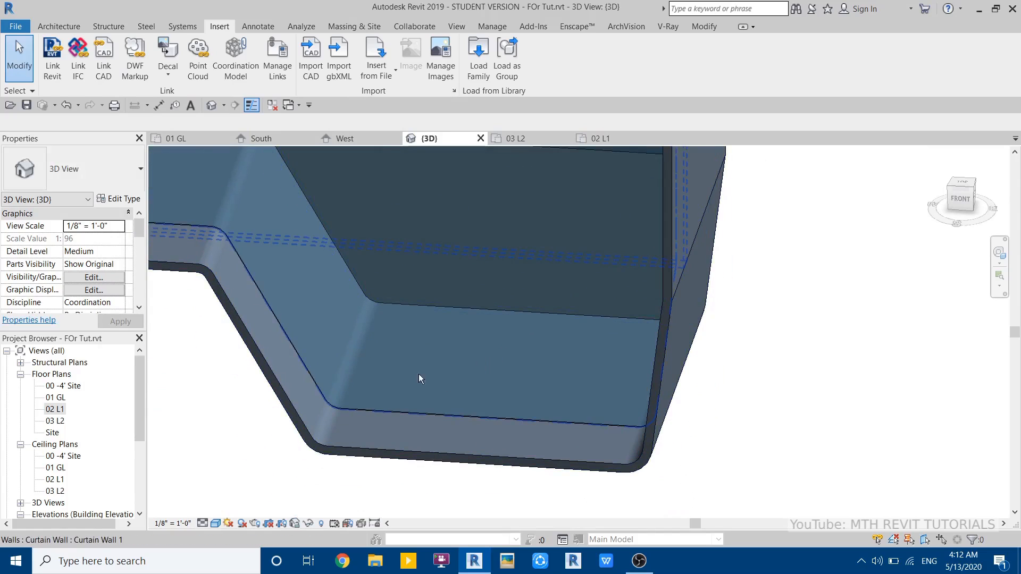
pyautogui.keyDown('shift'); pyautogui.moveTo(421, 375); pyautogui.dragTo(547, 338, button='middle'); pyautogui.keyUp('shift')
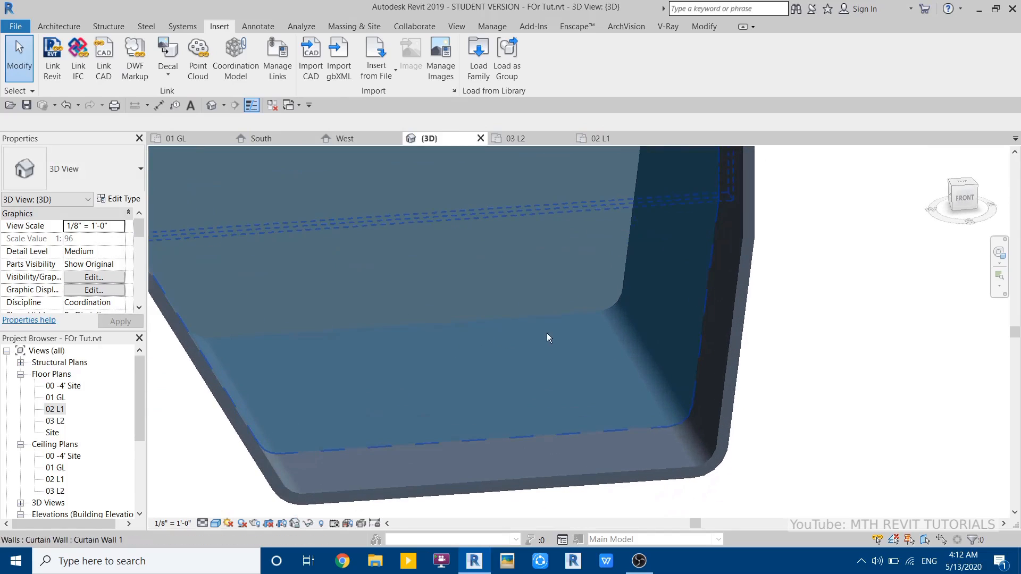
pyautogui.click(35, 24)
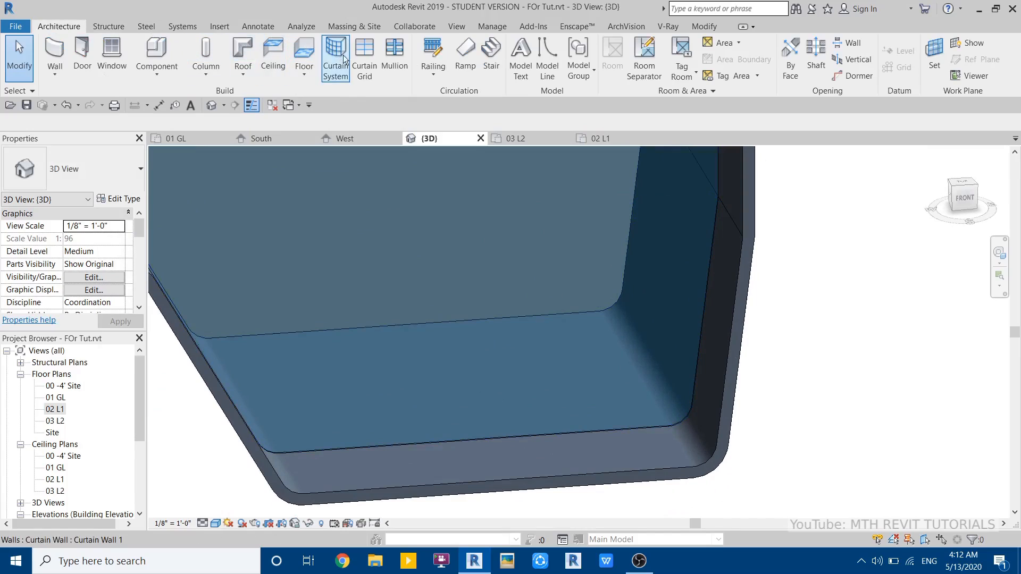
pyautogui.click(364, 70)
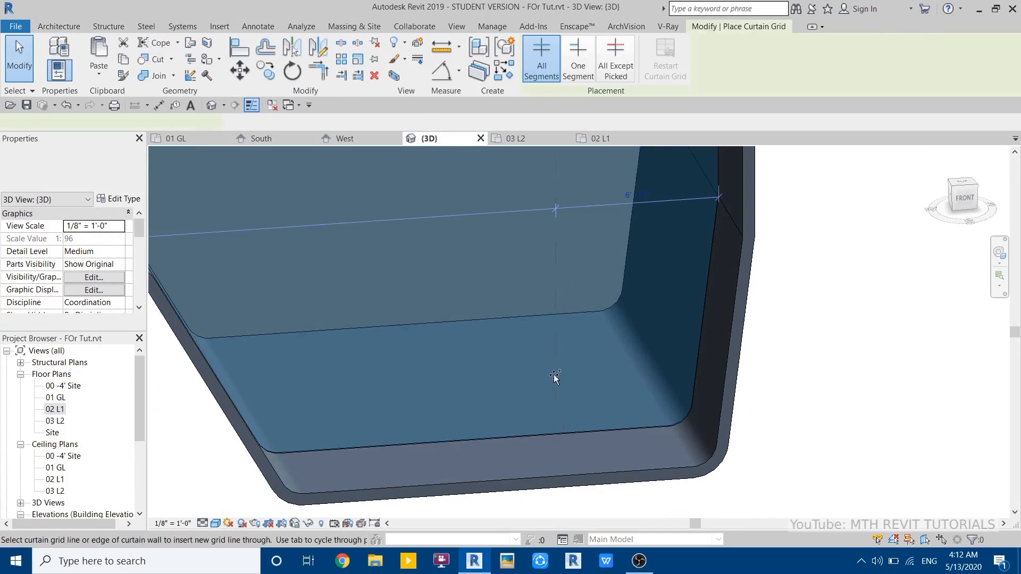
# - In the South elevation, add a vertical curtain grid line to the curtain wall, 6' from its right edge
pyautogui.scroll(-2, 53, 490)
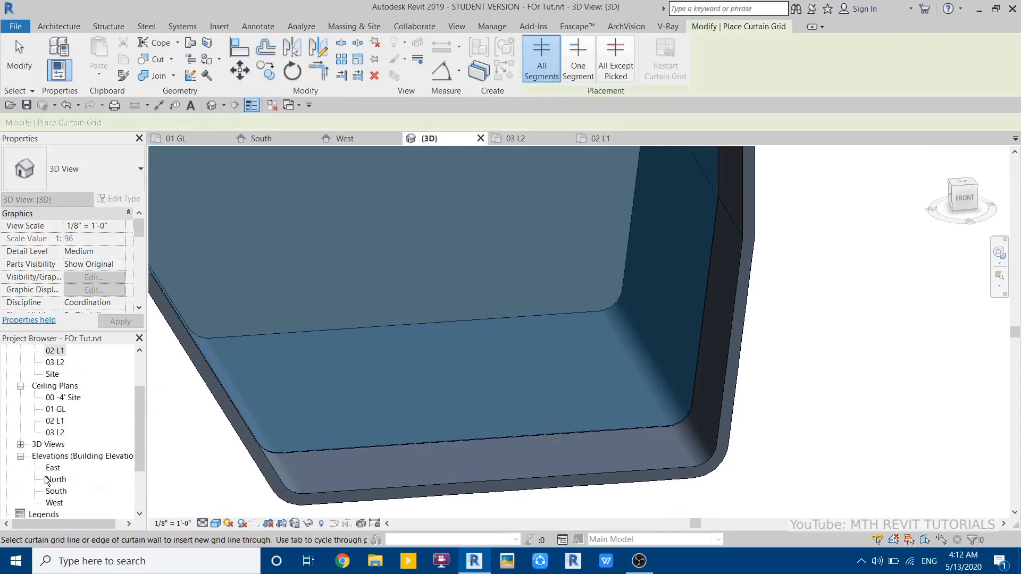
pyautogui.scroll(-1, 54, 508)
pyautogui.doubleClick(57, 468)
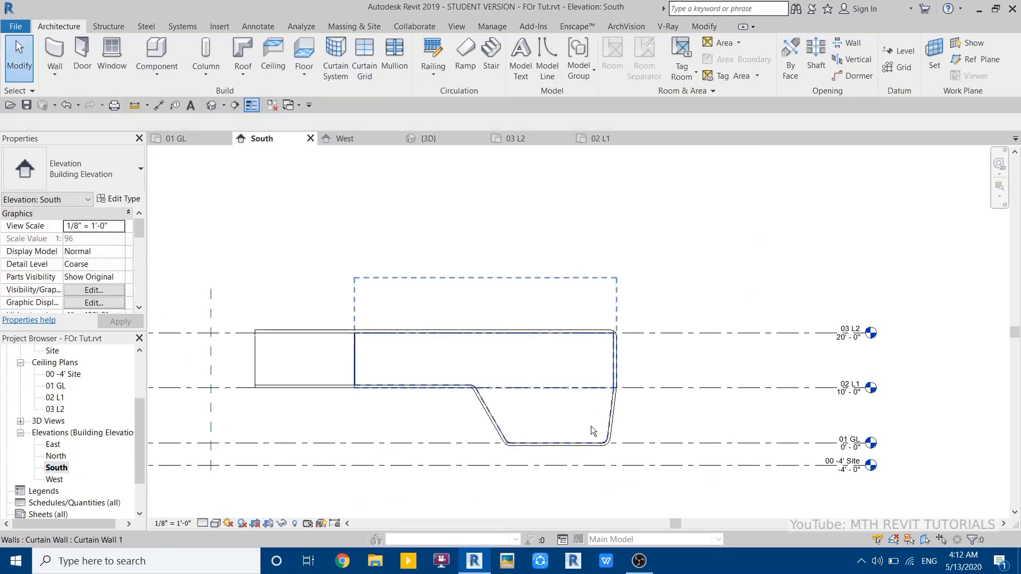
pyautogui.scroll(2, 601, 381)
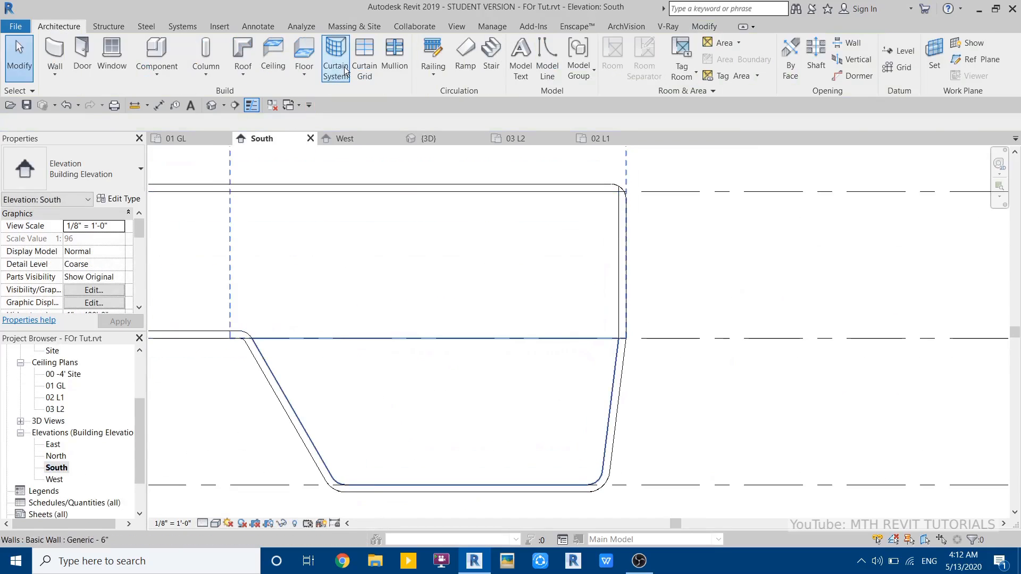
pyautogui.click(363, 61)
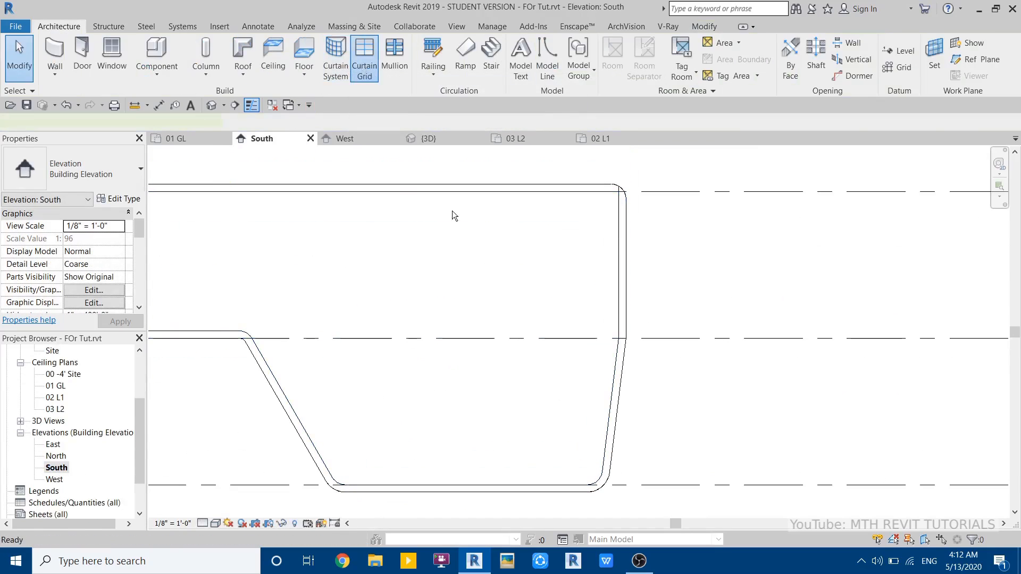
pyautogui.click(532, 483)
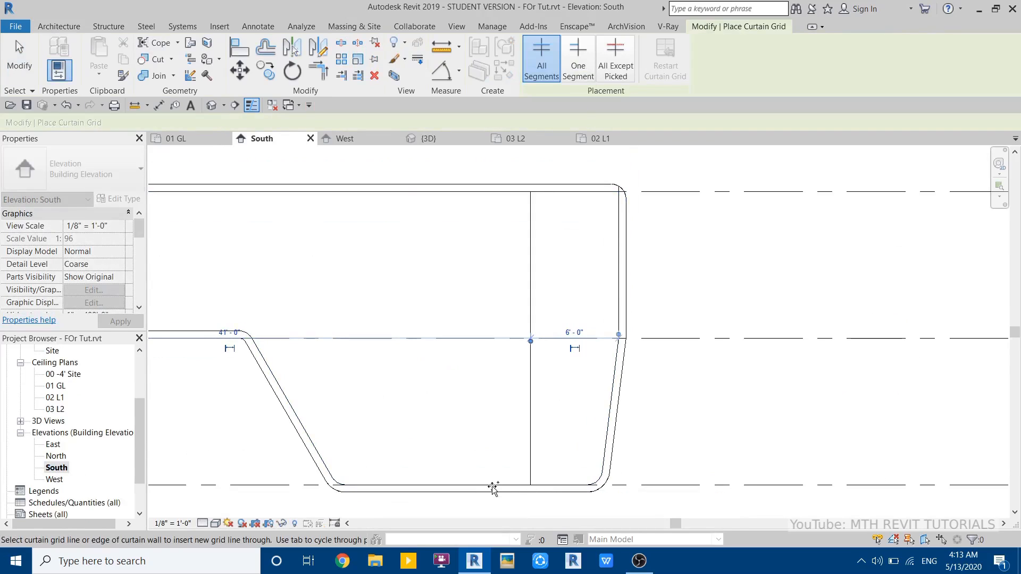
# - Add a second vertical grid line left of the first and set the spacing between them to 6'
pyautogui.click(440, 490)
pyautogui.press('Escape')
pyautogui.press('Escape')
pyautogui.click(437, 394)
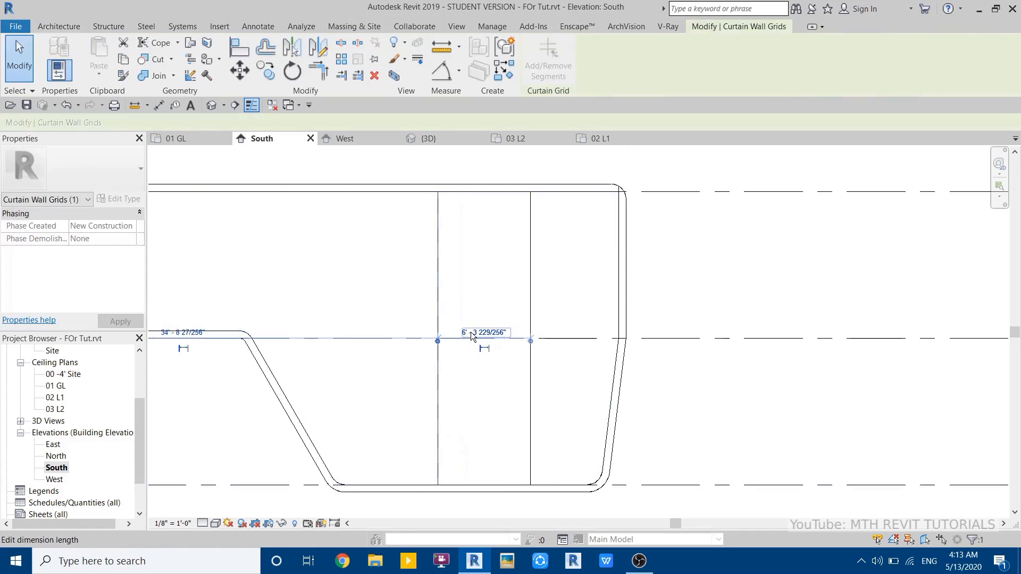
pyautogui.click(471, 334)
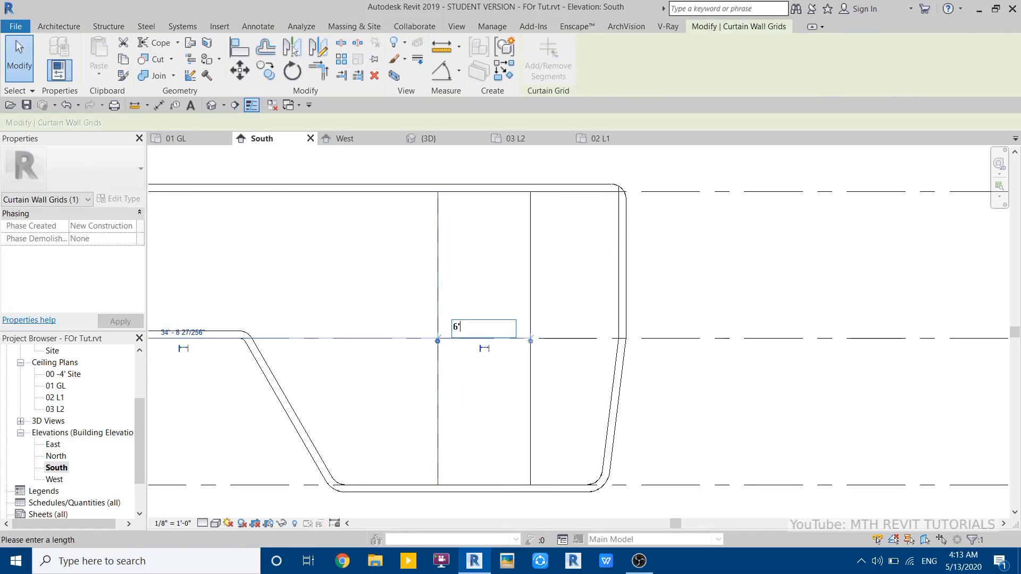
pyautogui.write("6'")
pyautogui.press('Return')
pyautogui.press('Escape')
# - Add a horizontal grid line across the lower part of the curtain wall and set its height above the bottom edge to 7'
pyautogui.scroll(2, 481, 366)
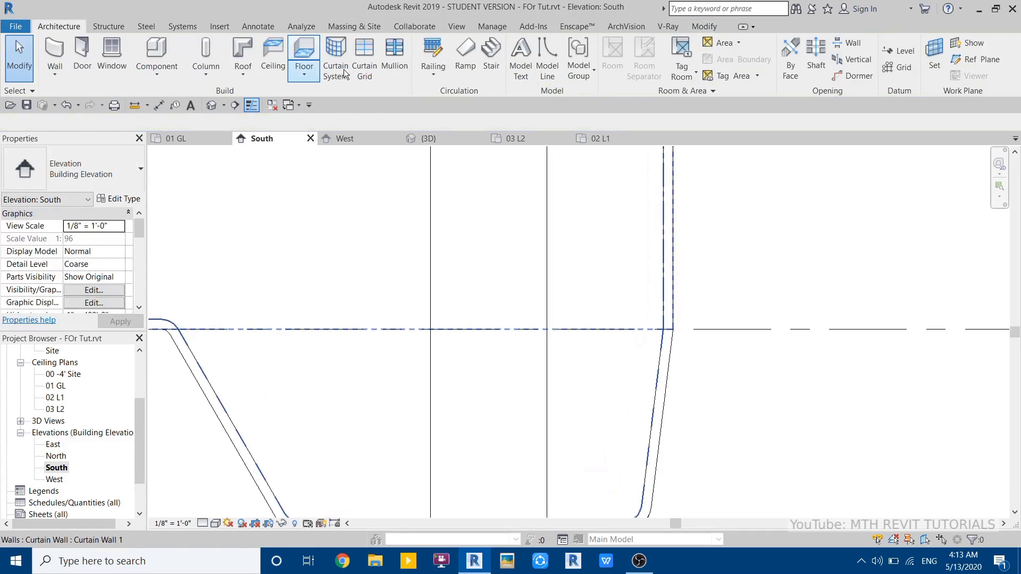
pyautogui.click(364, 61)
pyautogui.moveTo(409, 379); pyautogui.dragTo(417, 335, button='middle')
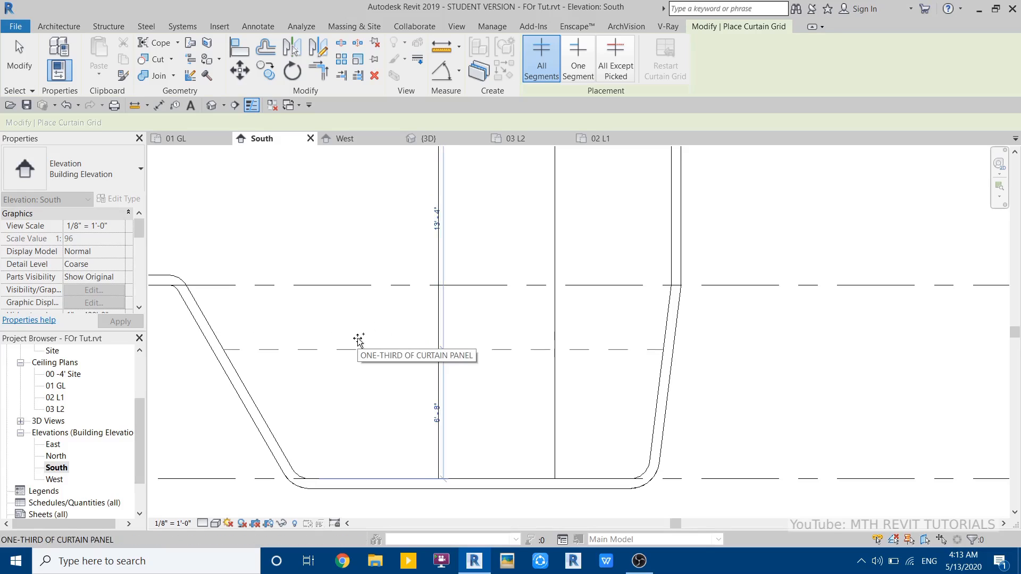
pyautogui.click(359, 341)
pyautogui.press('Escape')
pyautogui.press('Escape')
pyautogui.click(344, 351)
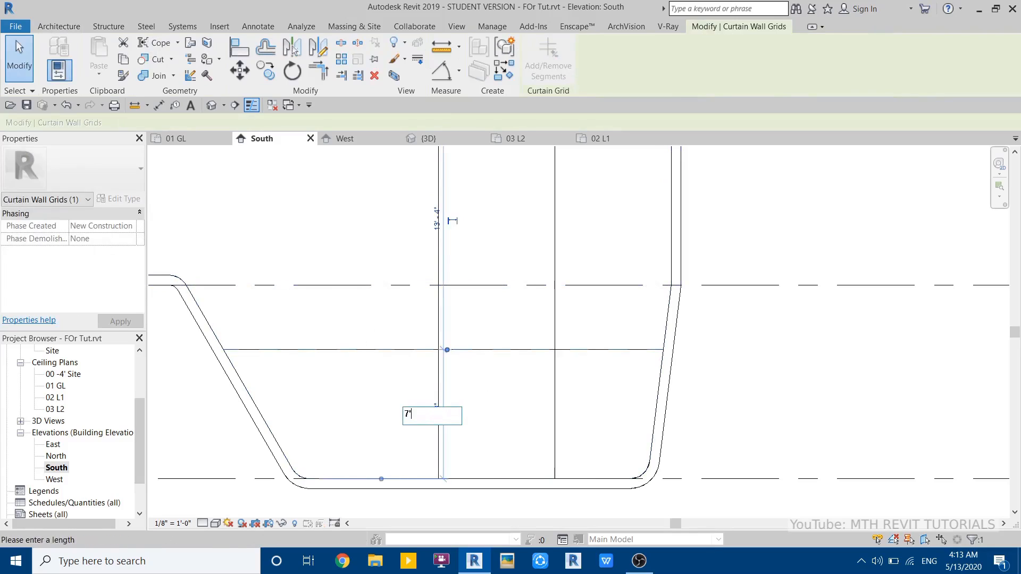
pyautogui.click(432, 414)
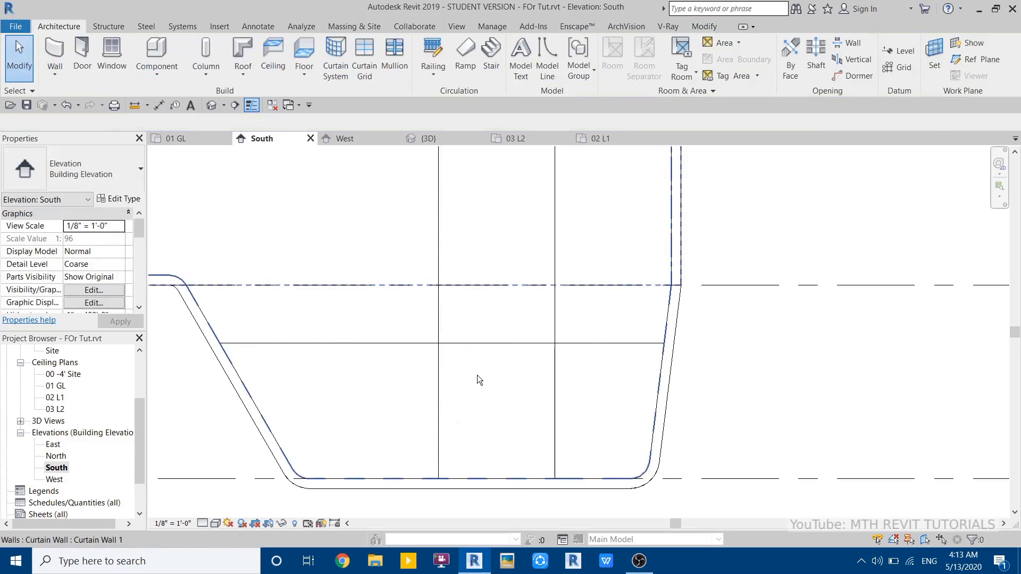
pyautogui.scroll(1, 477, 375)
pyautogui.scroll(-2, 429, 356)
pyautogui.scroll(3, 463, 333)
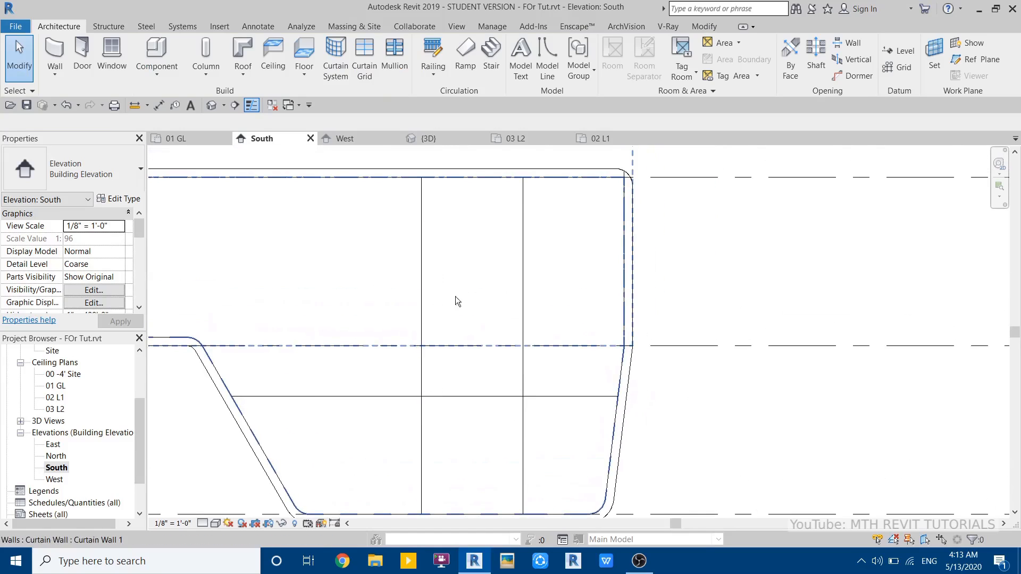
pyautogui.scroll(-2, 441, 353)
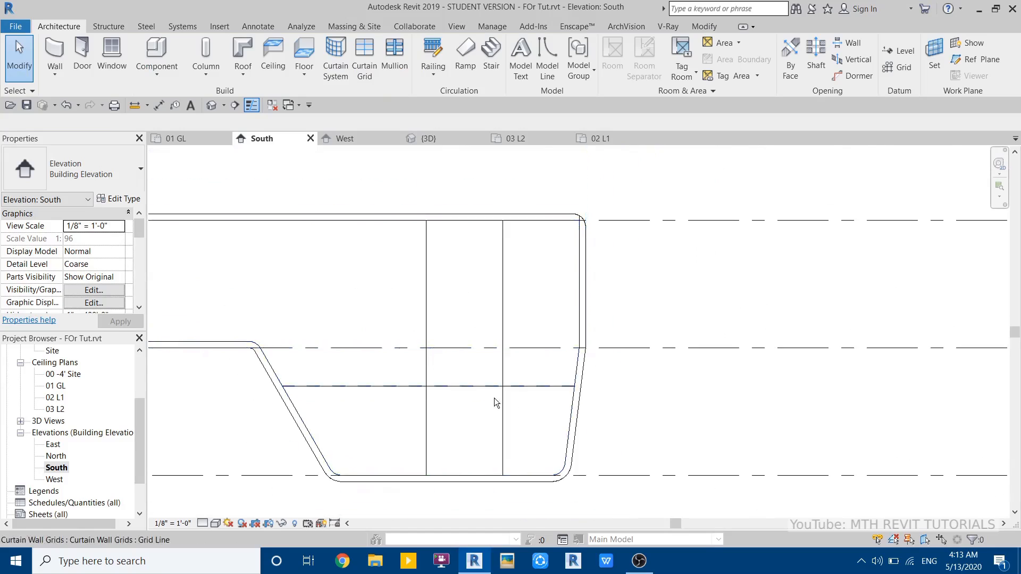
pyautogui.scroll(3, 447, 435)
pyautogui.moveTo(458, 395); pyautogui.dragTo(458, 391, button='middle')
pyautogui.scroll(2, 426, 412)
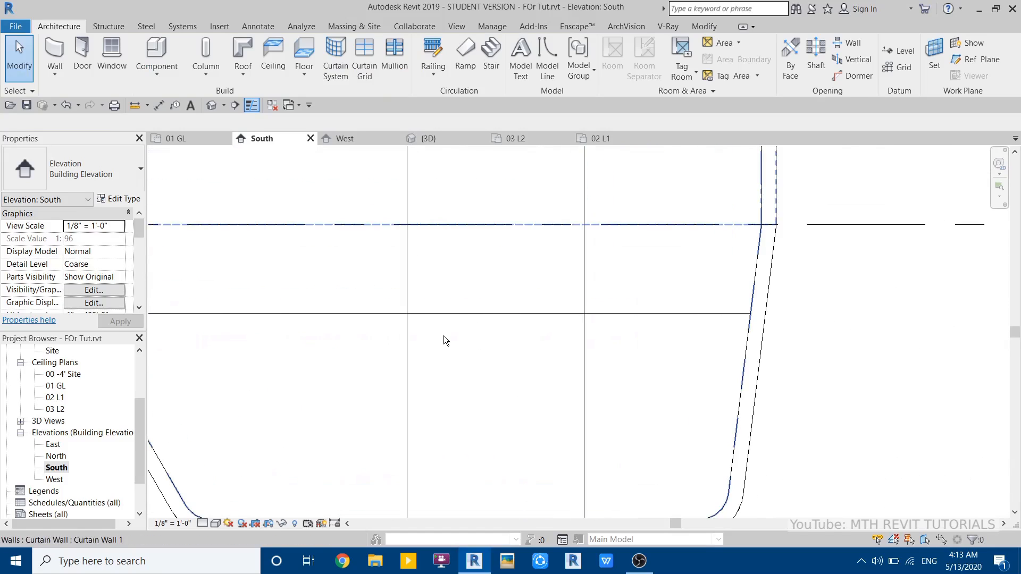
pyautogui.scroll(-2, 444, 336)
pyautogui.scroll(2, 457, 345)
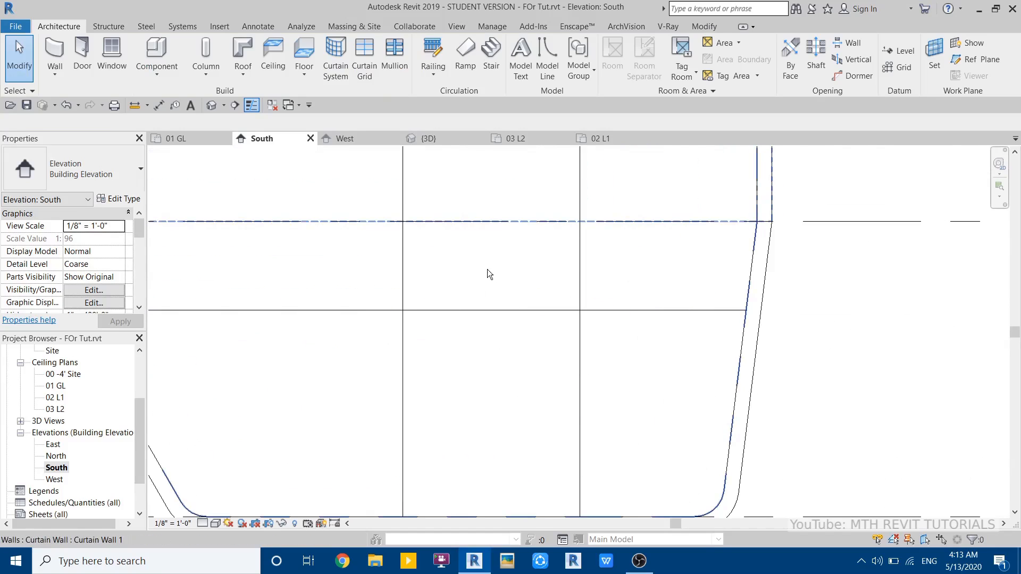
# - Remove the segment of the right vertical grid line above the horizontal grid line
pyautogui.click(580, 340)
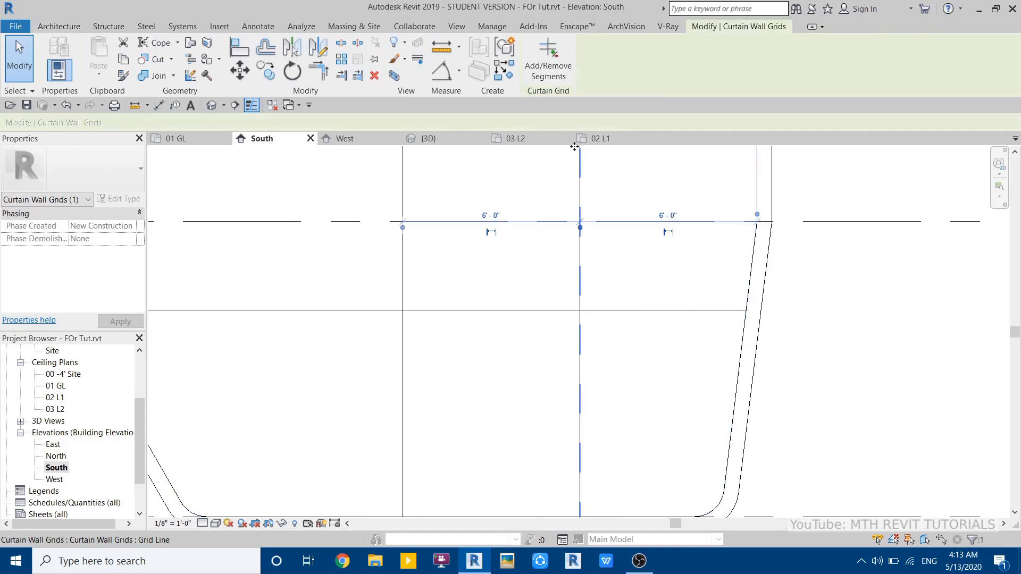
pyautogui.click(551, 68)
pyautogui.moveTo(567, 247); pyautogui.dragTo(552, 400, button='middle')
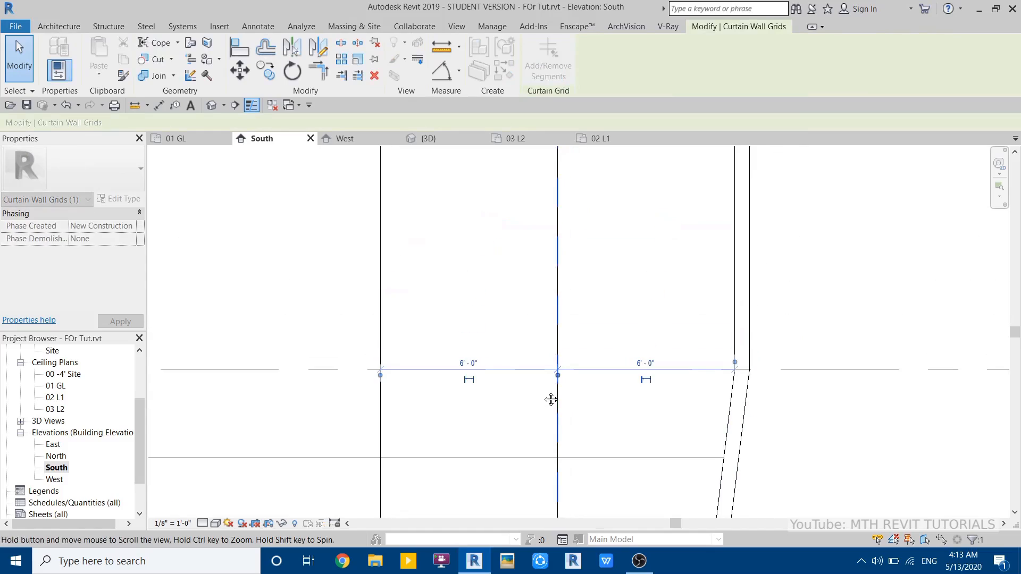
pyautogui.click(558, 250)
pyautogui.scroll(-2, 591, 259)
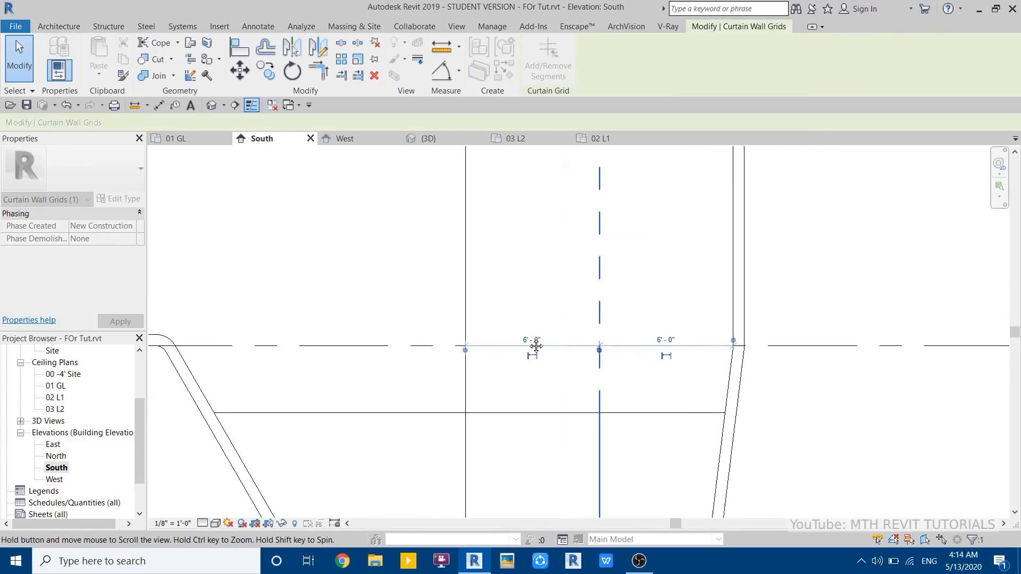
pyautogui.click(527, 311)
# - Remove the segment of the left vertical grid line above the horizontal grid line
pyautogui.scroll(1, 528, 312)
pyautogui.moveTo(446, 449); pyautogui.dragTo(519, 333, button='middle')
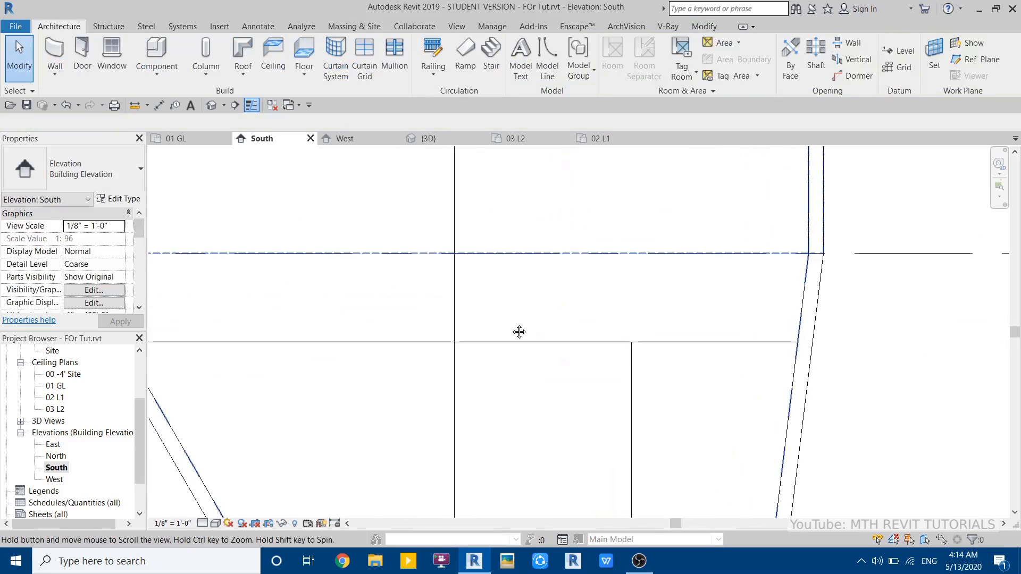
pyautogui.click(455, 390)
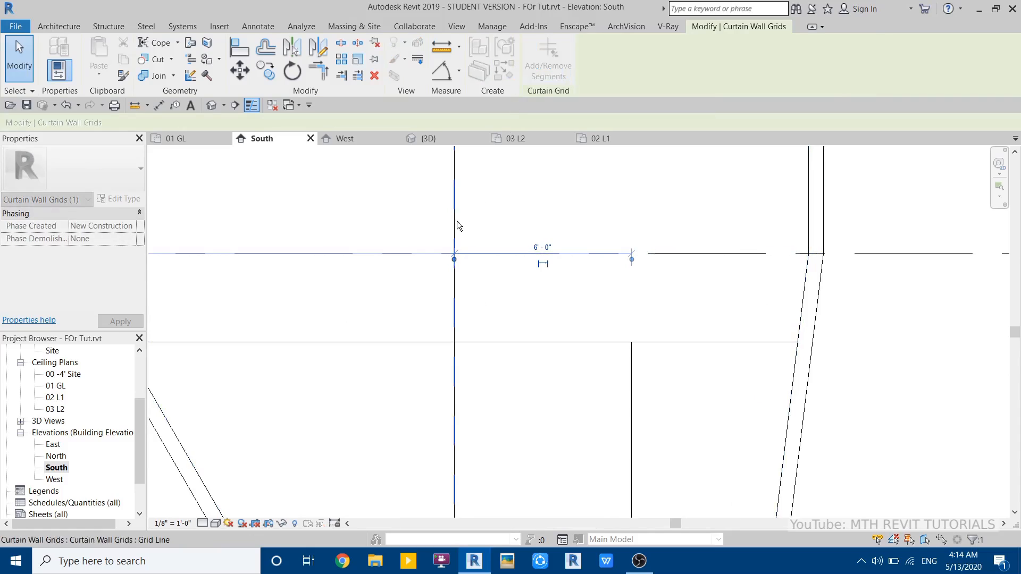
pyautogui.click(553, 237)
pyautogui.scroll(-2, 585, 302)
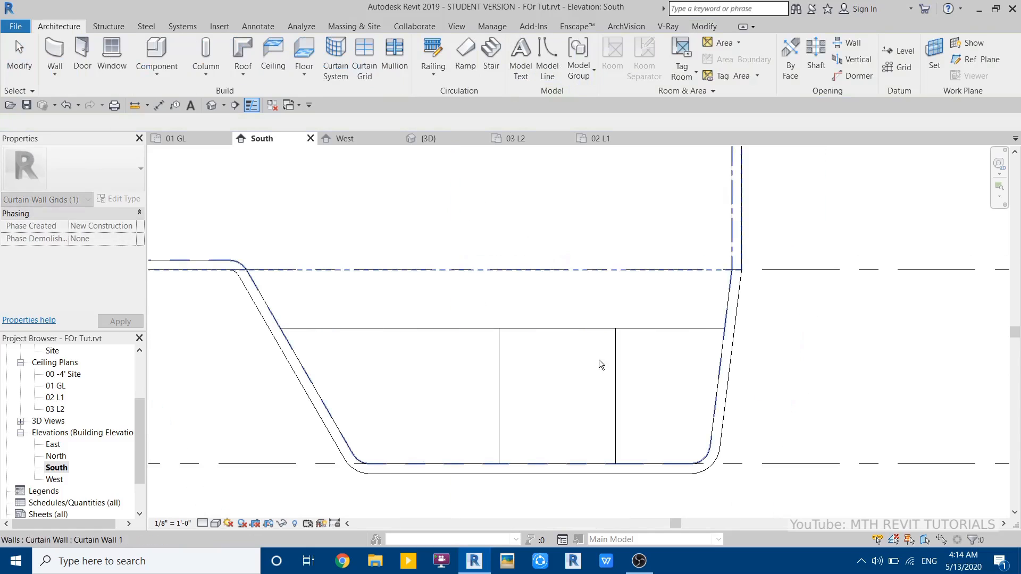
# - Remove the horizontal grid line's segments on both sides of the two vertical lines, leaving only the door opening's head
pyautogui.click(658, 329)
pyautogui.click(549, 73)
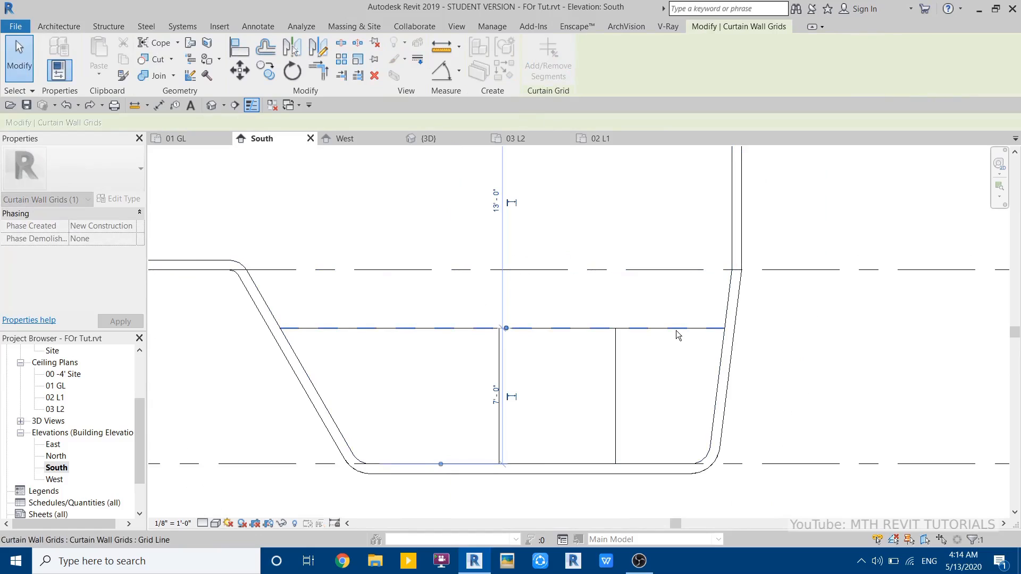
pyautogui.click(403, 331)
pyautogui.press('Escape')
pyautogui.press('Escape')
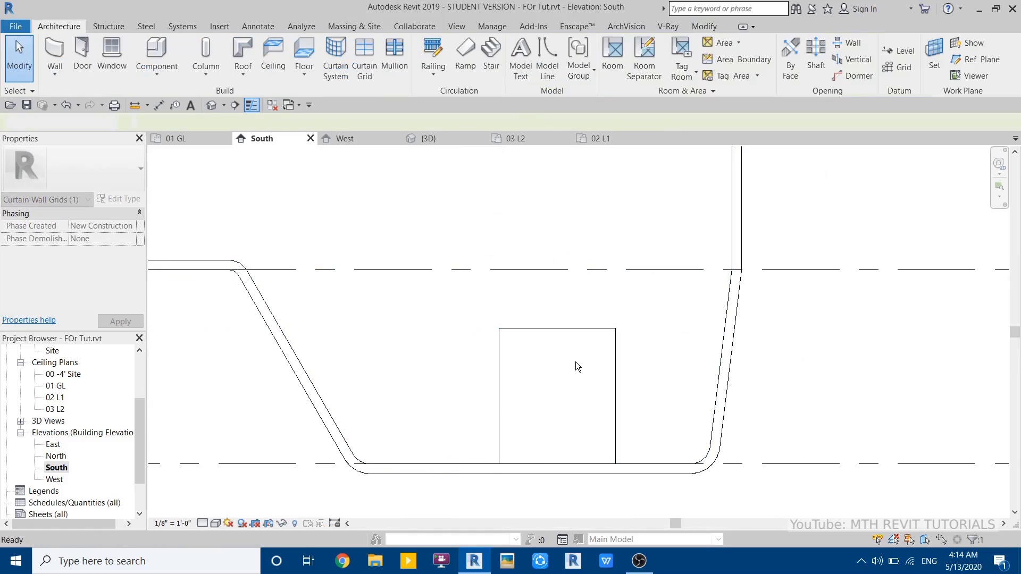
# - Swap the glazed panel enclosed by the grid lines for the Door-Curtain-Wall-Double-Storefront type
pyautogui.scroll(-3, 321, 212)
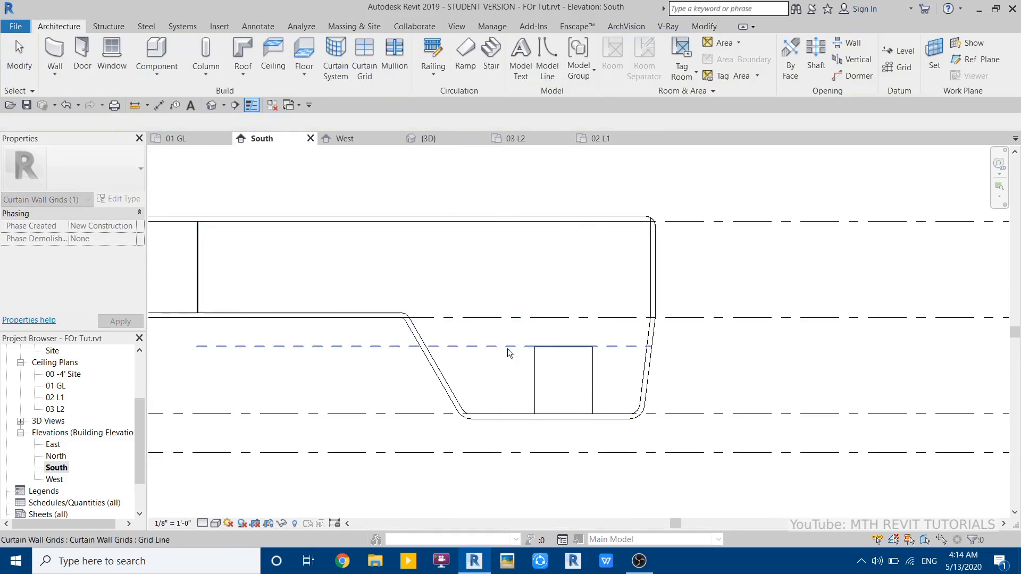
pyautogui.scroll(3, 598, 370)
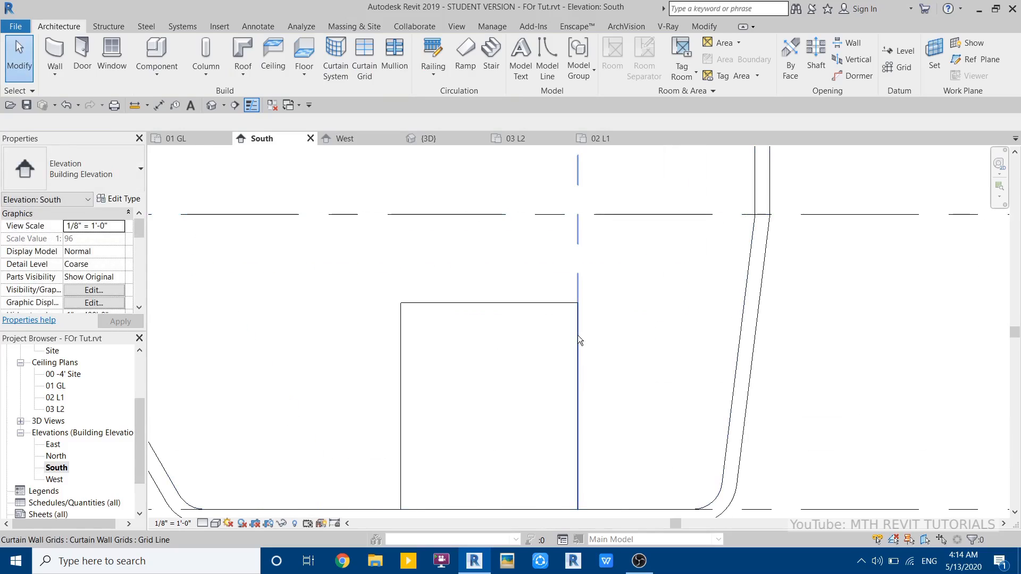
pyautogui.press('Tab')
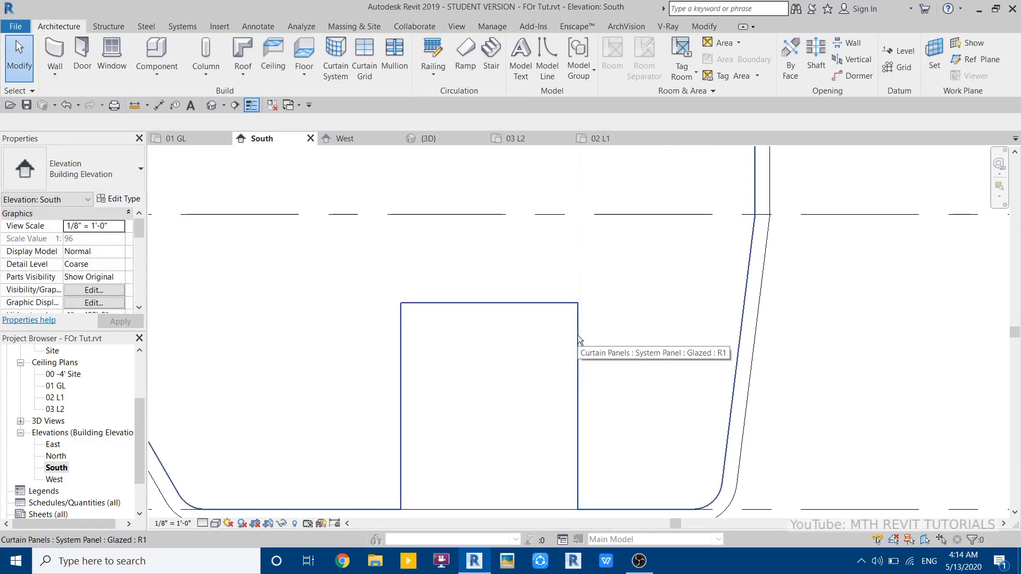
pyautogui.click(579, 340)
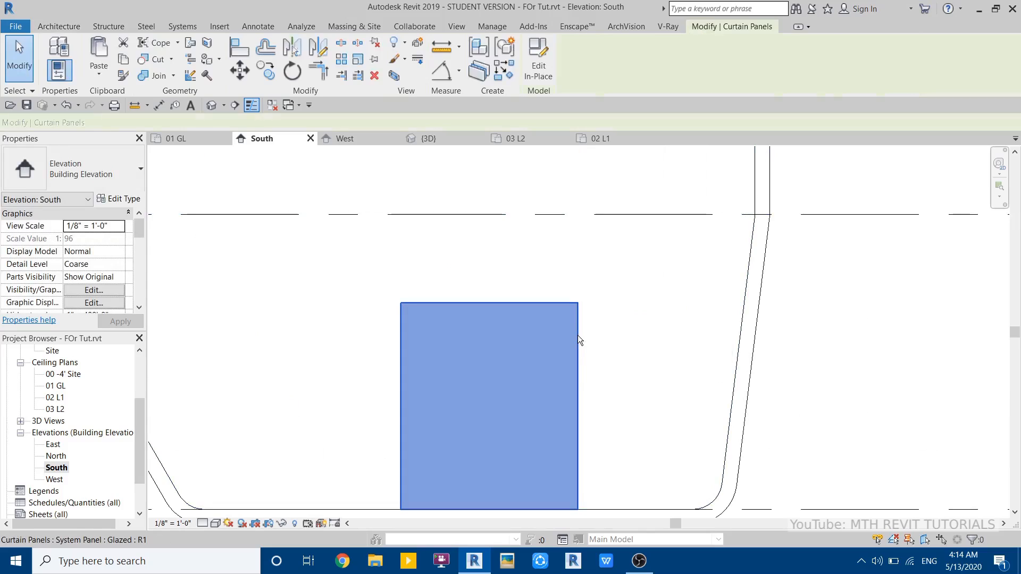
pyautogui.click(85, 169)
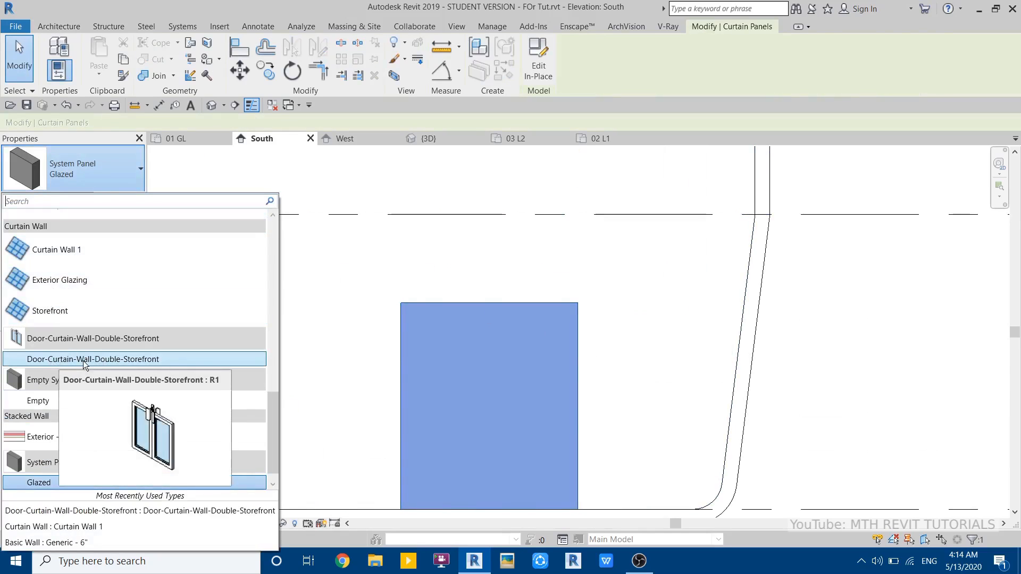
pyautogui.moveTo(382, 378); pyautogui.dragTo(399, 308, button='middle')
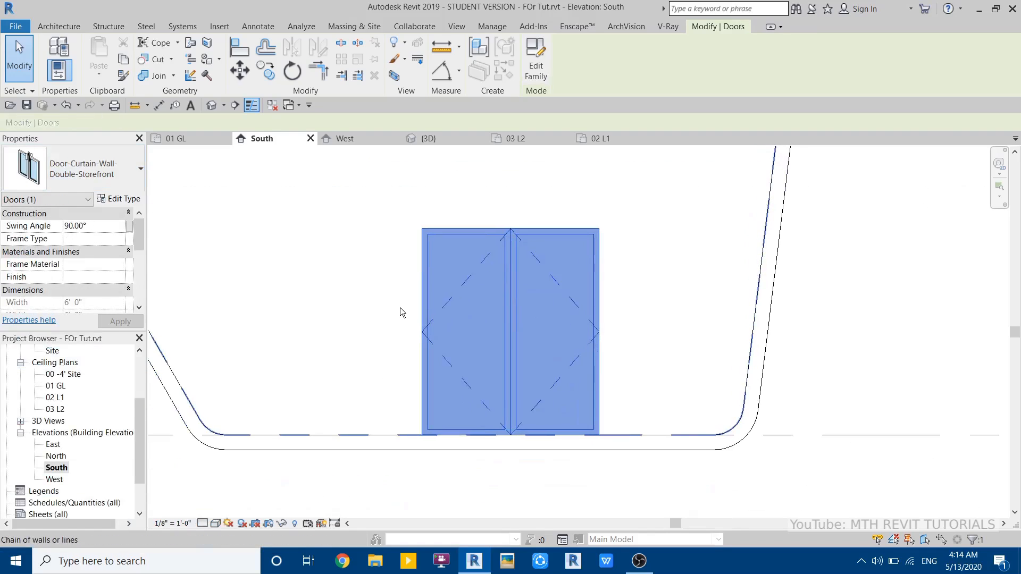
pyautogui.press('Escape')
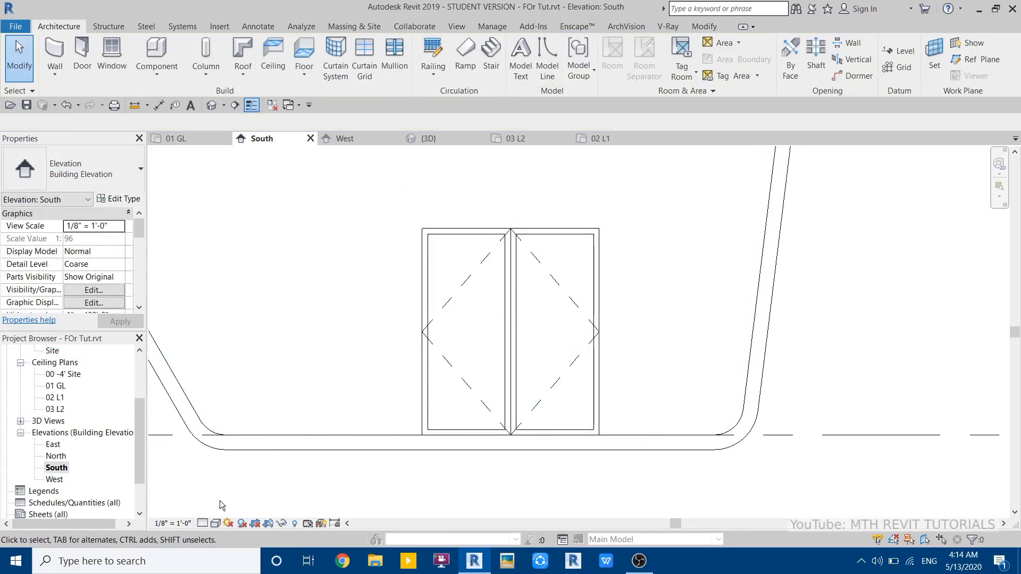
# - Set the South elevation's detail level to Fine
pyautogui.click(202, 524)
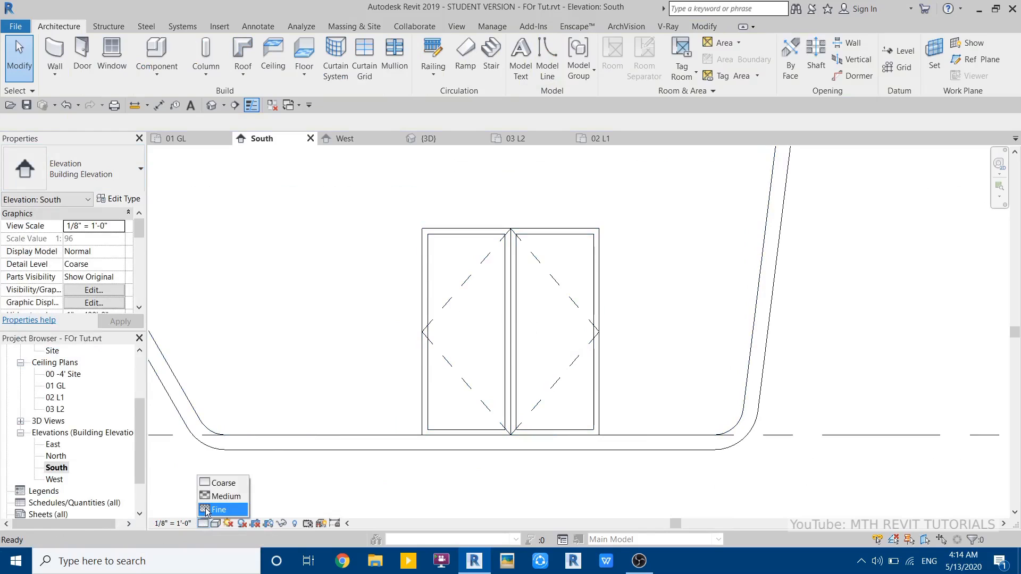
pyautogui.click(218, 510)
pyautogui.scroll(-2, 475, 363)
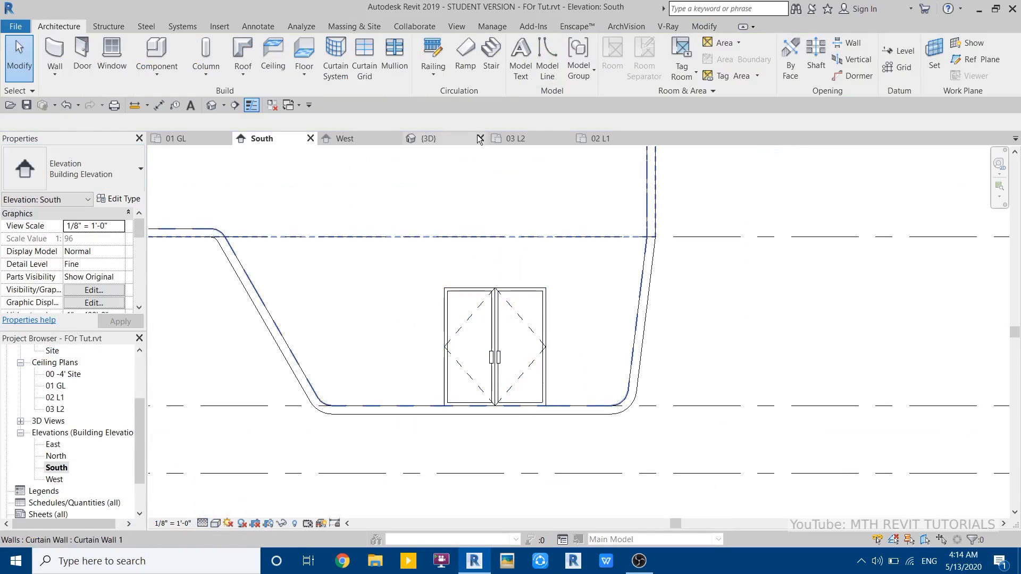
# - Switch to the 3D view, set its detail level to Fine, and inspect the new double door in the building
pyautogui.click(457, 139)
pyautogui.keyDown('shift'); pyautogui.moveTo(490, 335); pyautogui.dragTo(464, 281, button='middle'); pyautogui.keyUp('shift')
pyautogui.click(202, 524)
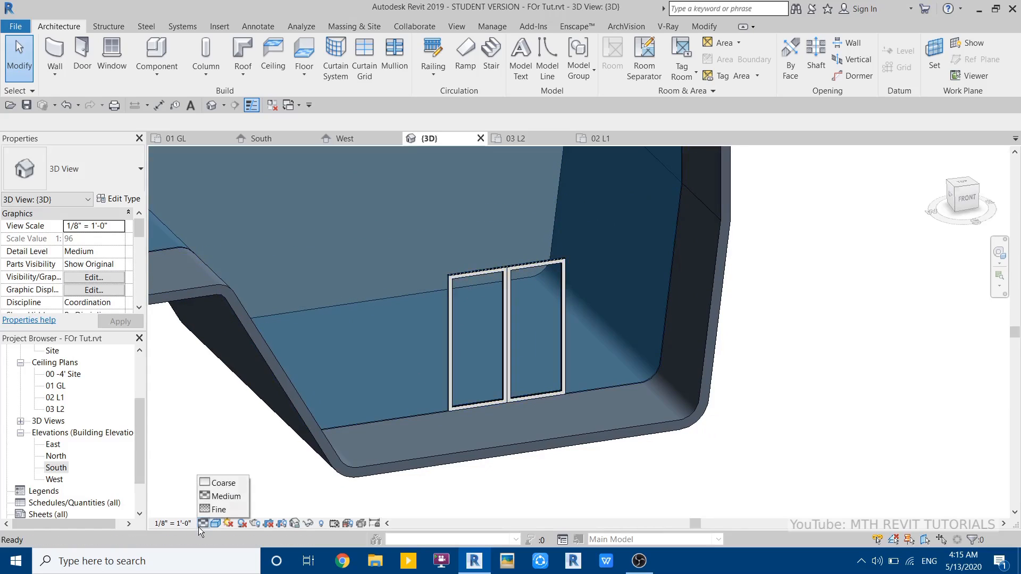
pyautogui.click(209, 511)
pyautogui.scroll(-8, 458, 314)
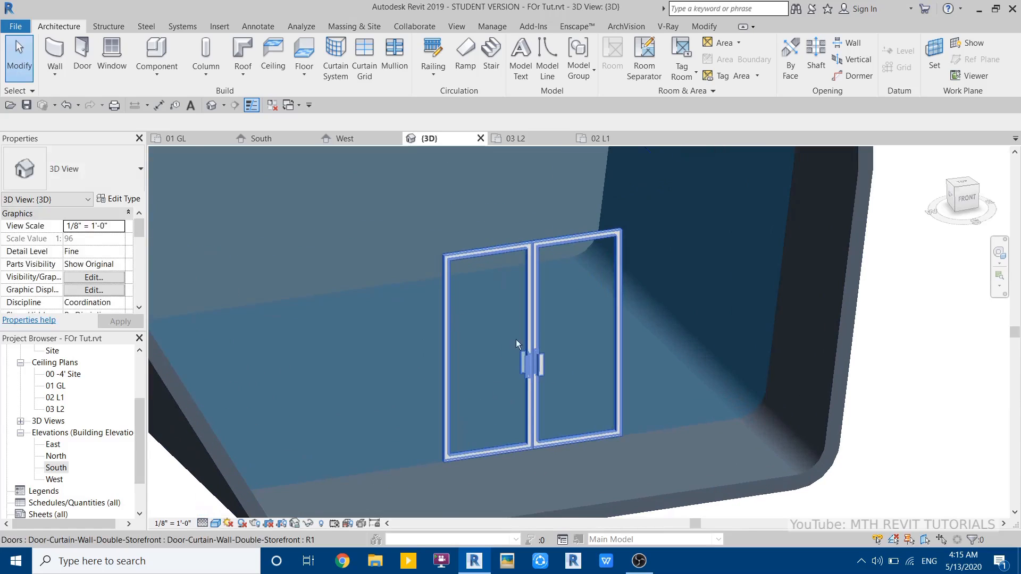
pyautogui.keyDown('shift'); pyautogui.moveTo(415, 372); pyautogui.dragTo(460, 360, button='middle'); pyautogui.keyUp('shift')
pyautogui.scroll(2, 245, 388)
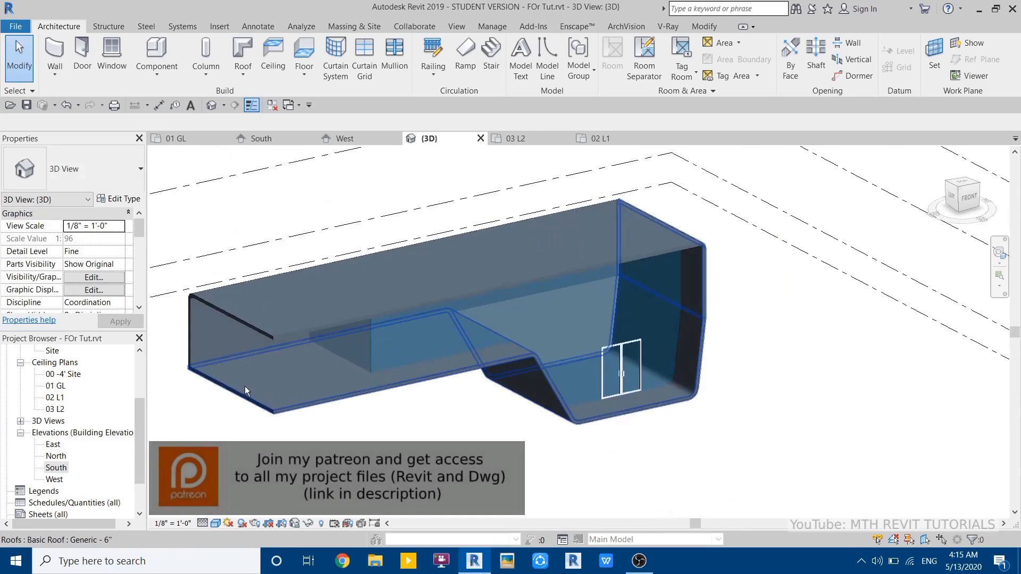
# - Begin an in-place model of the Generic Models category in the 02 L1 floor plan
pyautogui.moveTo(219, 305); pyautogui.dragTo(286, 308, button='middle')
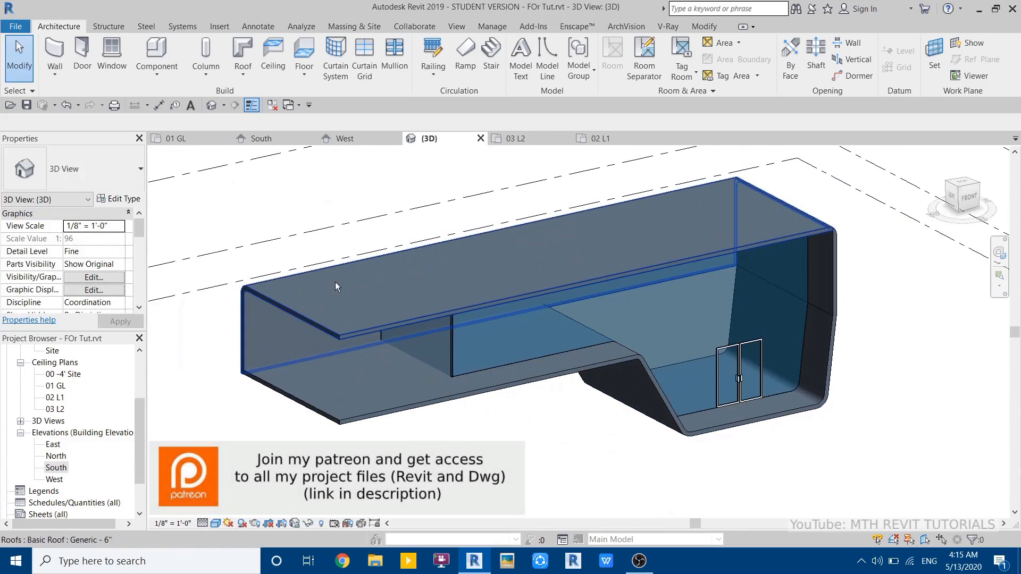
pyautogui.scroll(3, 448, 231)
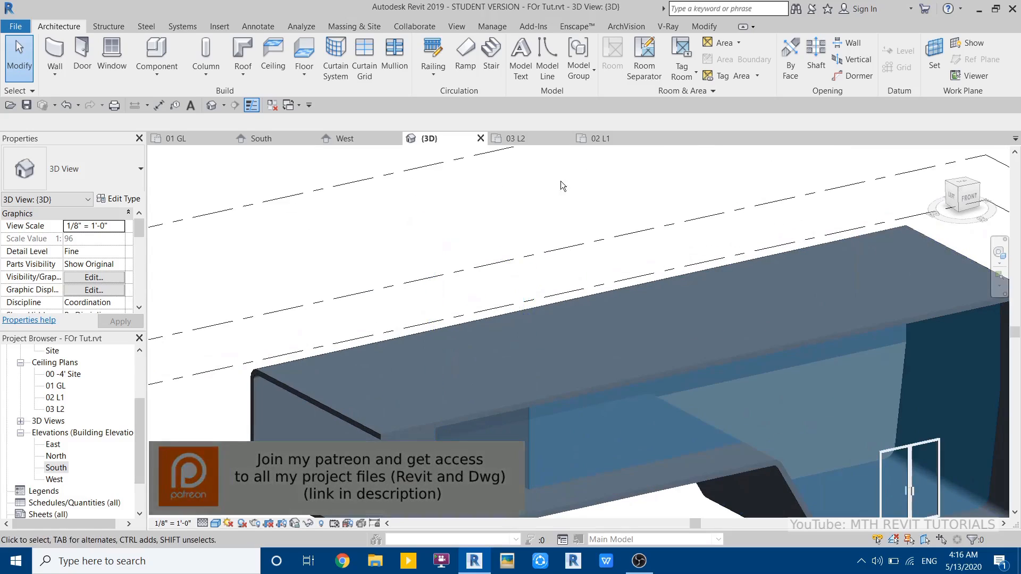
pyautogui.click(612, 141)
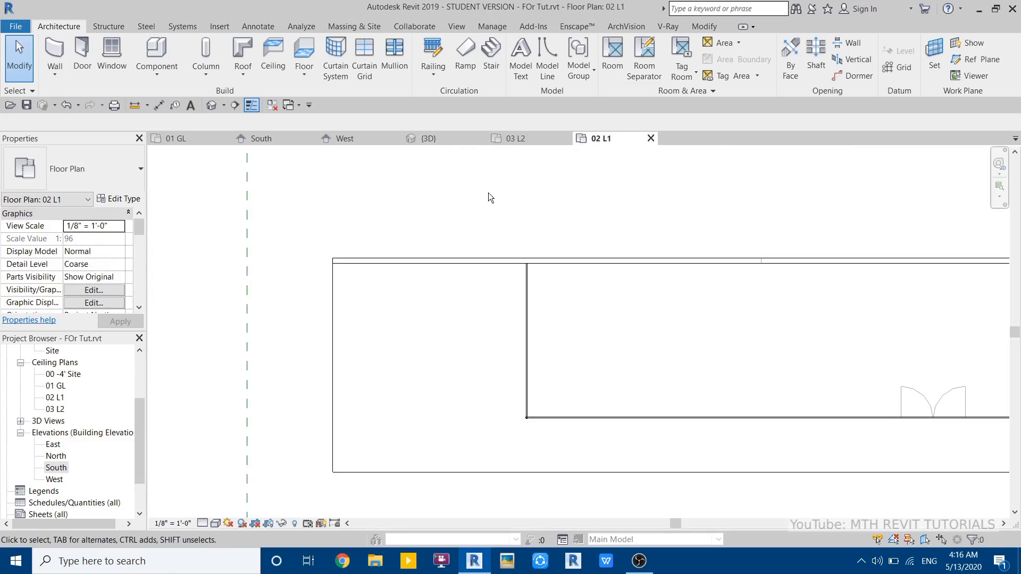
pyautogui.click(149, 68)
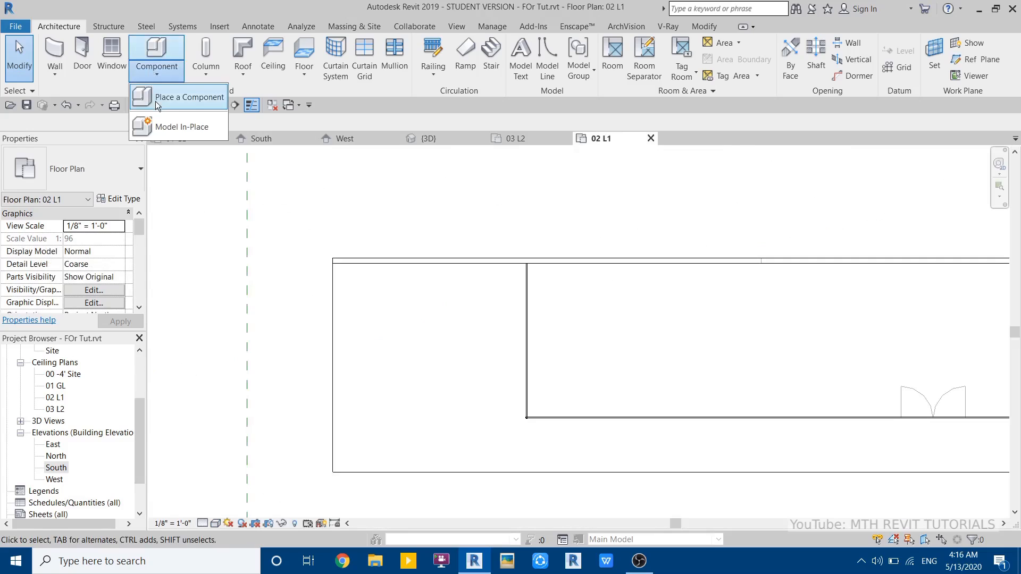
pyautogui.click(163, 128)
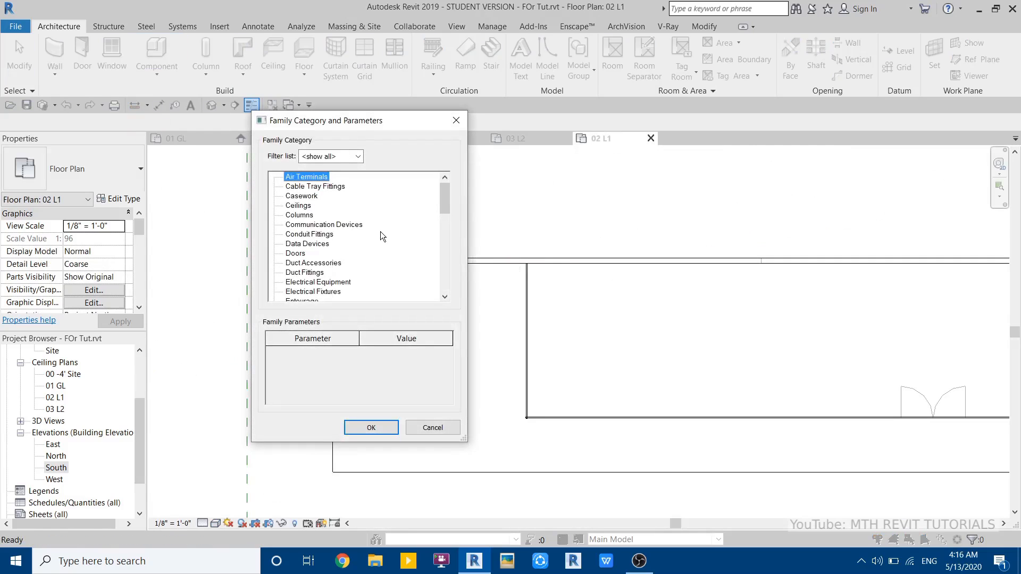
pyautogui.press('g')
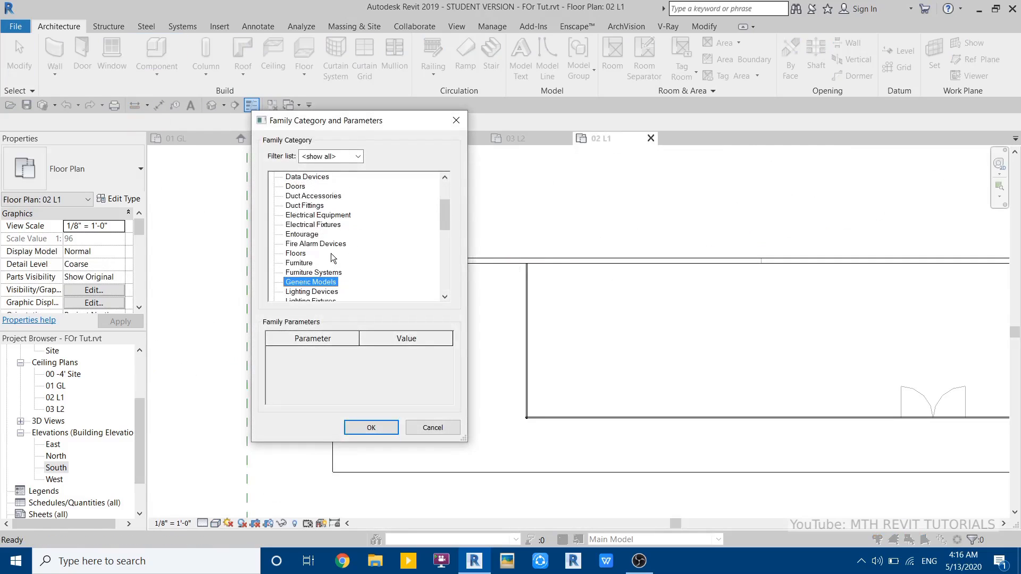
pyautogui.click(364, 429)
pyautogui.click(353, 289)
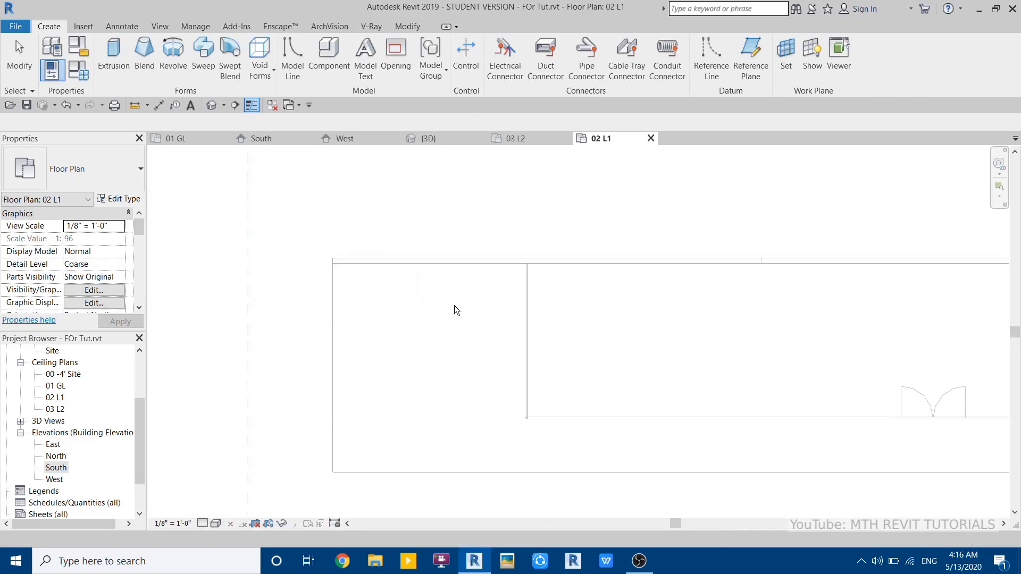
# - Sketch a void extrusion rectangle about 11' by 12'-6" across the building's rear edge, beside the glazed room's end wall
pyautogui.click(268, 80)
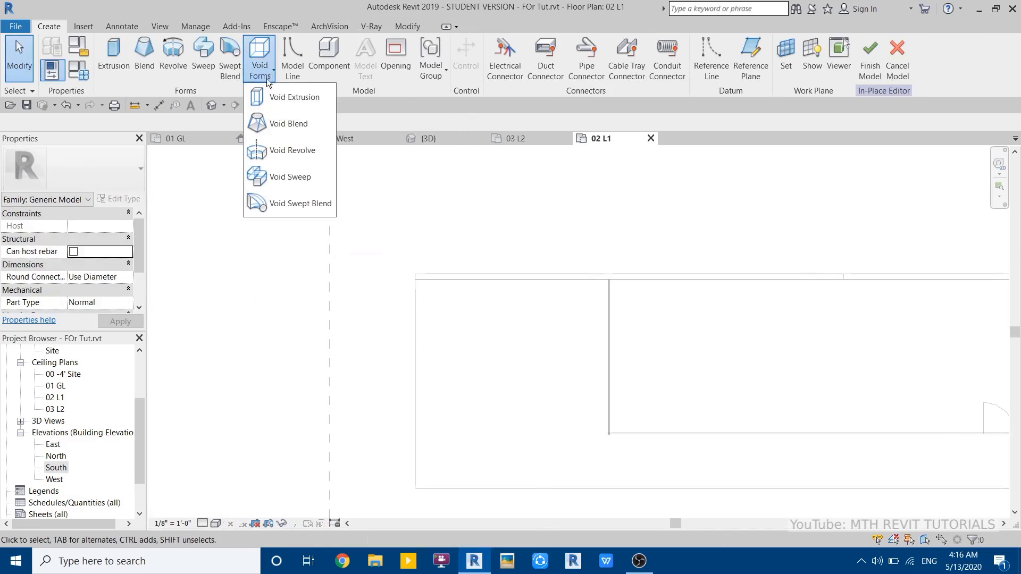
pyautogui.click(286, 99)
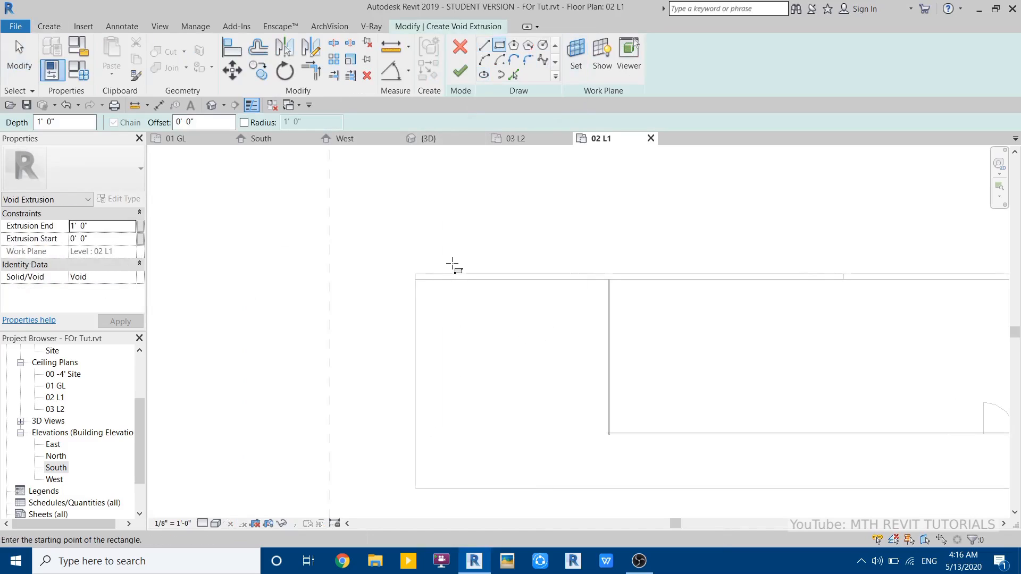
pyautogui.click(453, 263)
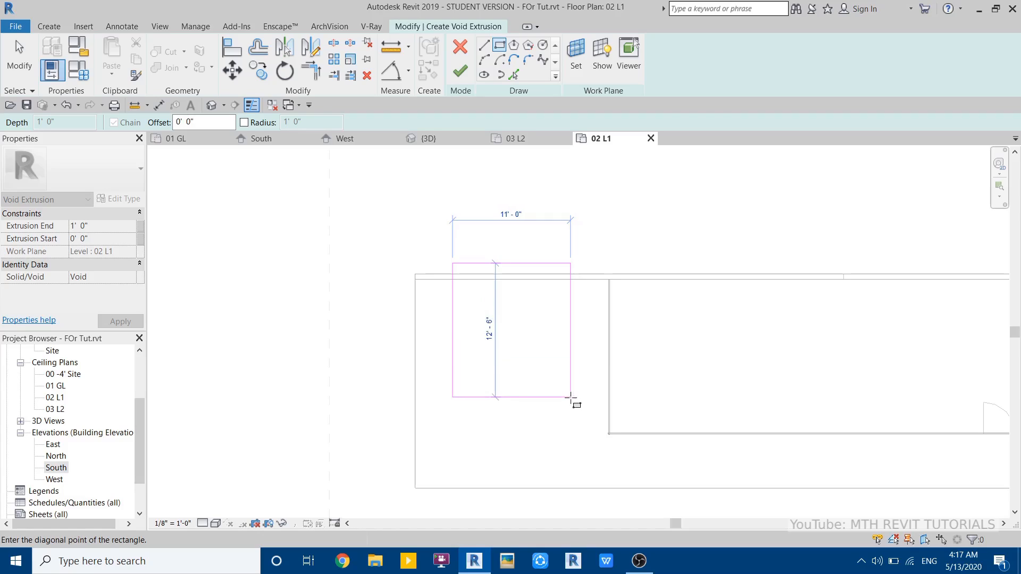
pyautogui.click(571, 397)
pyautogui.press('Escape')
pyautogui.press('Escape')
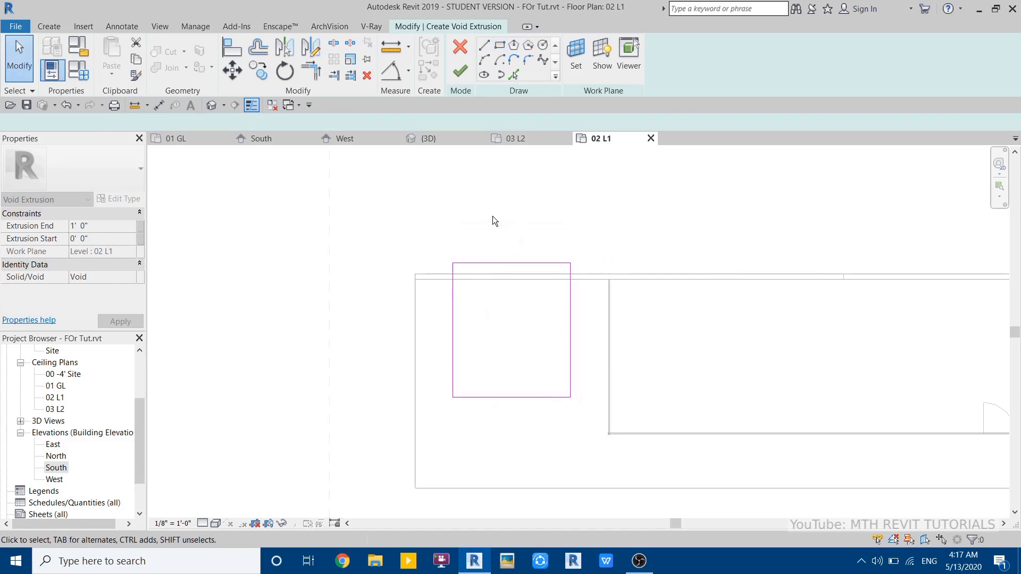
# - Set the void rectangle's width to 10' and its length across the building to 13'
pyautogui.click(570, 299)
pyautogui.click(513, 226)
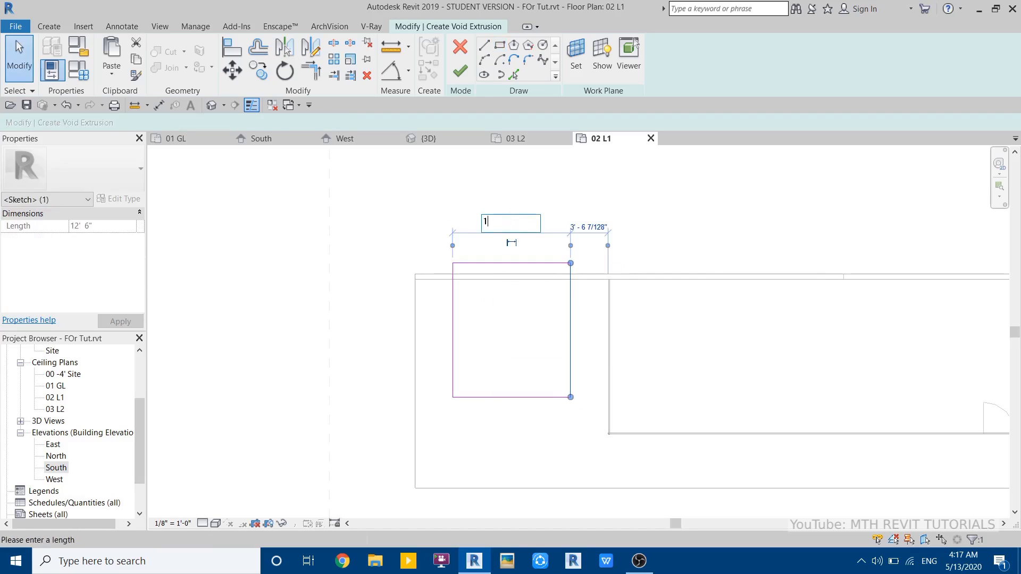
pyautogui.write('10')
pyautogui.press('Return')
pyautogui.click(515, 227)
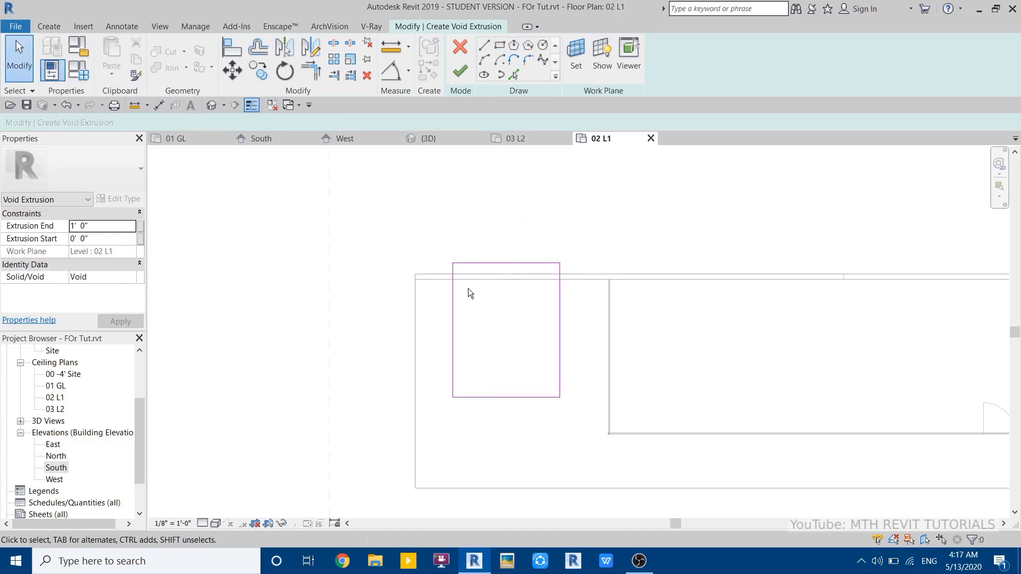
pyautogui.click(477, 263)
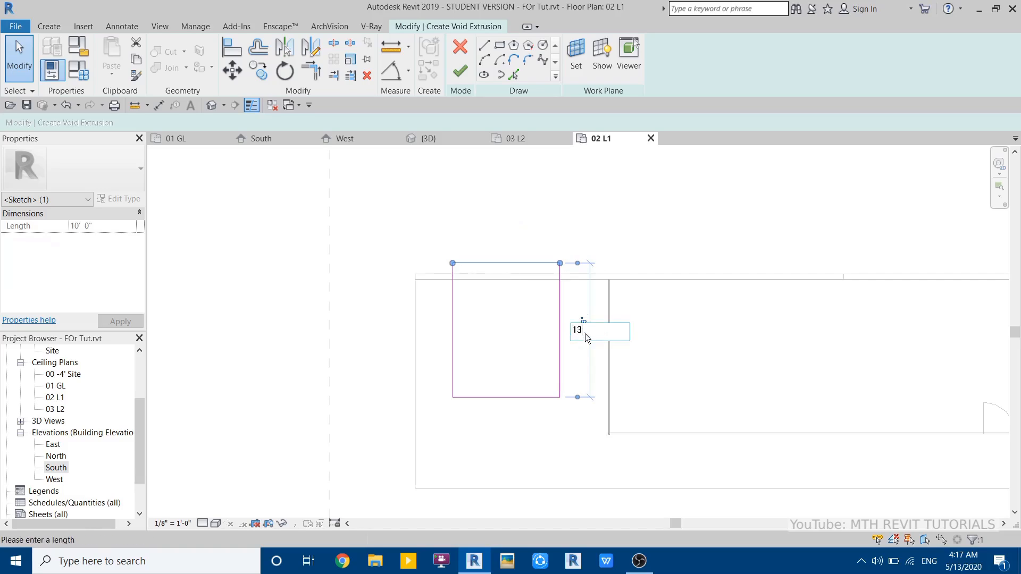
pyautogui.press('Return')
pyautogui.click(585, 334)
# - Shift the whole void rectangle slightly toward the glazed room and the building's front, and finish the sketch
pyautogui.moveTo(419, 227); pyautogui.dragTo(586, 432)
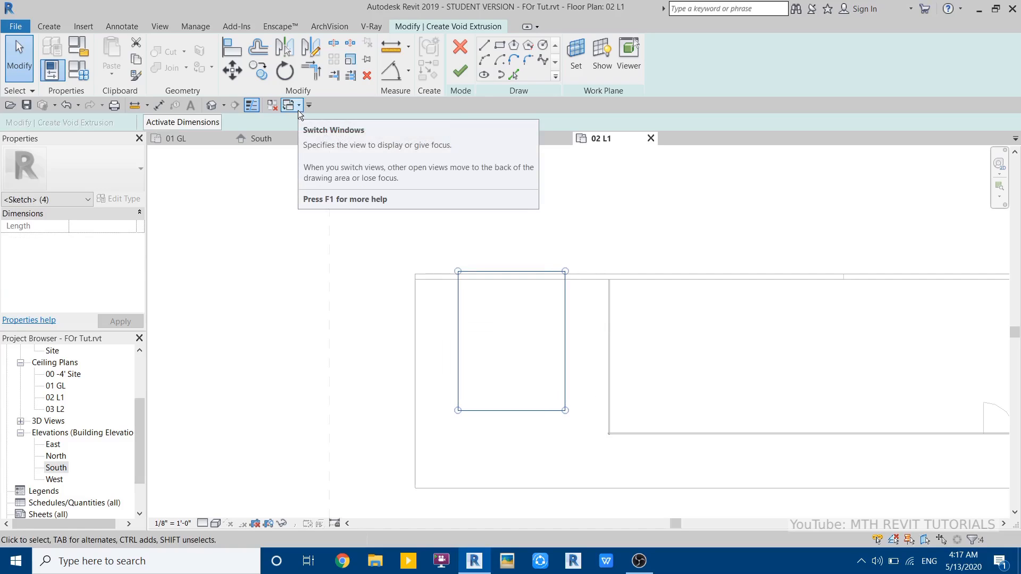
pyautogui.press('Escape')
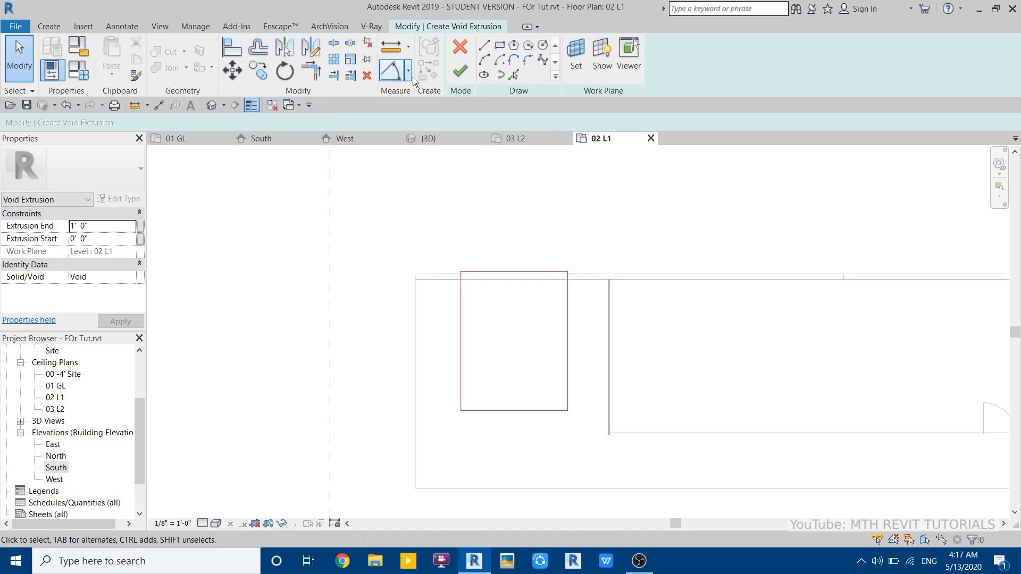
pyautogui.click(461, 71)
# - In the 3D view, stretch the void's top face up through the roof to an extrusion end of about 13'
pyautogui.click(442, 138)
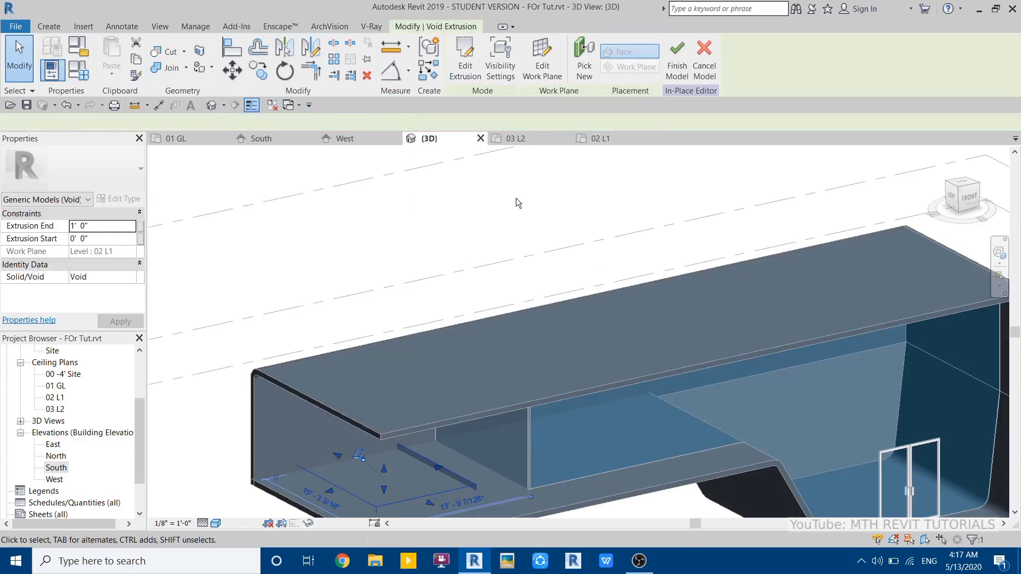
pyautogui.scroll(3, 445, 273)
pyautogui.keyDown('shift'); pyautogui.moveTo(520, 410); pyautogui.dragTo(475, 416, button='middle'); pyautogui.keyUp('shift')
pyautogui.moveTo(482, 421); pyautogui.dragTo(477, 256)
pyautogui.keyDown('shift'); pyautogui.moveTo(477, 255); pyautogui.dragTo(524, 334, button='middle'); pyautogui.keyUp('shift')
pyautogui.click(483, 452)
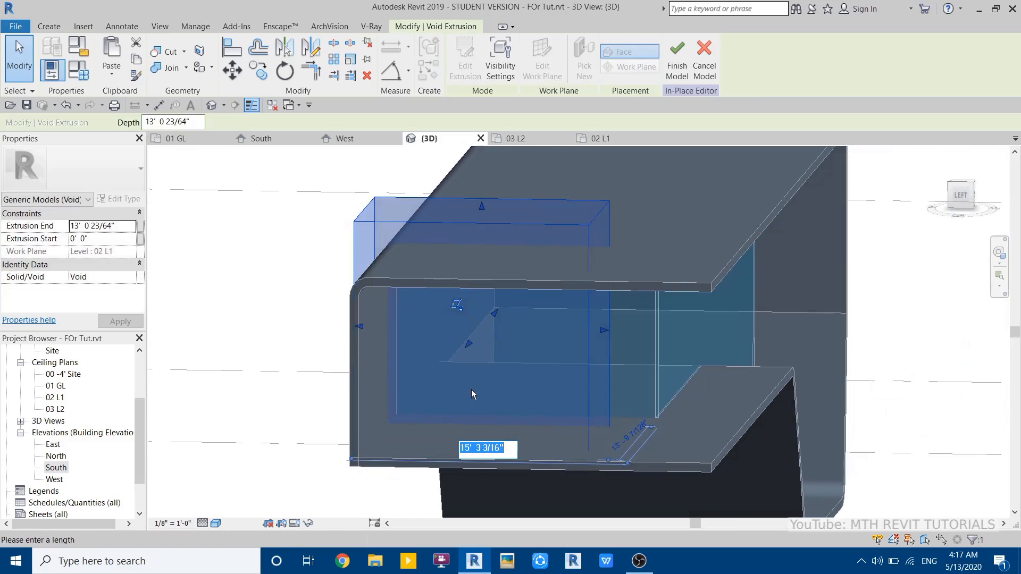
pyautogui.click(521, 440)
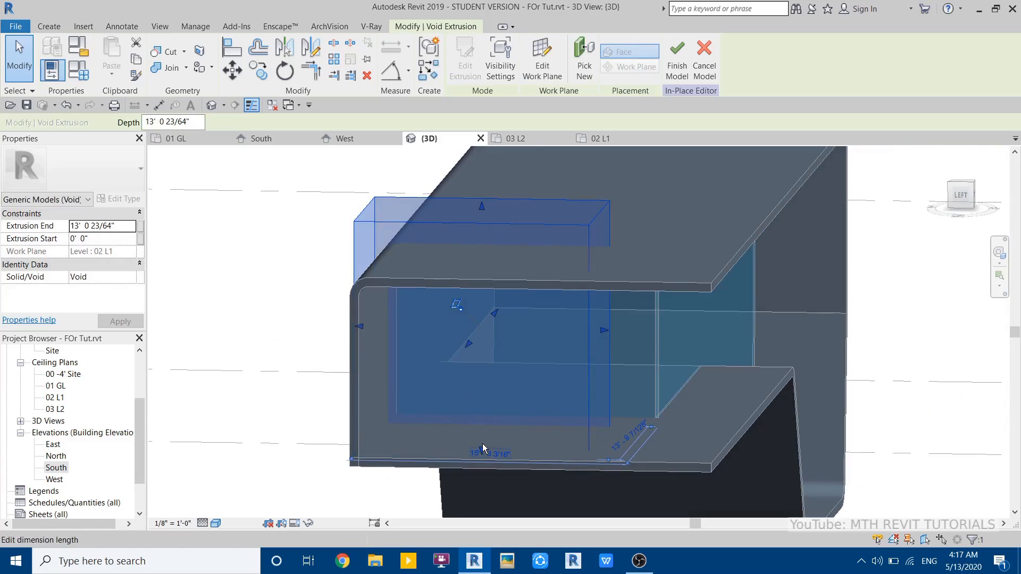
# - Raise the void's bottom face above the floor to an extrusion start of about 3'-7" and deselect the void
pyautogui.scroll(4, 481, 447)
pyautogui.scroll(-3, 491, 447)
pyautogui.moveTo(489, 446); pyautogui.dragTo(492, 375)
pyautogui.scroll(-1, 491, 415)
pyautogui.moveTo(438, 372); pyautogui.dragTo(508, 365, button='middle')
pyautogui.keyDown('shift'); pyautogui.moveTo(428, 351); pyautogui.dragTo(433, 292, button='middle'); pyautogui.keyUp('shift')
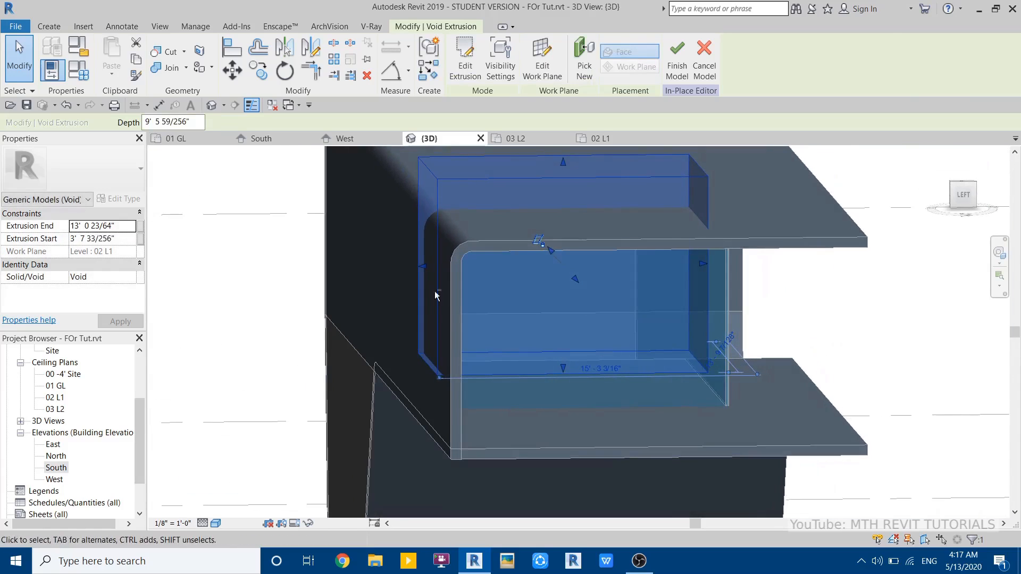
pyautogui.press('Escape')
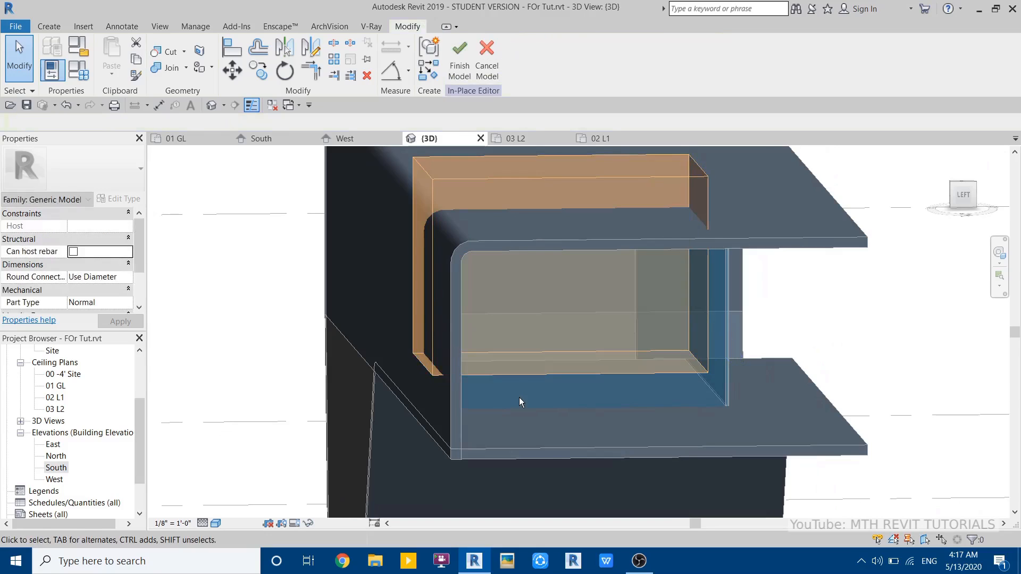
# - Cut the roof shell with the void box and inspect the opening through its top and rear side
pyautogui.scroll(4, 519, 399)
pyautogui.scroll(-3, 465, 450)
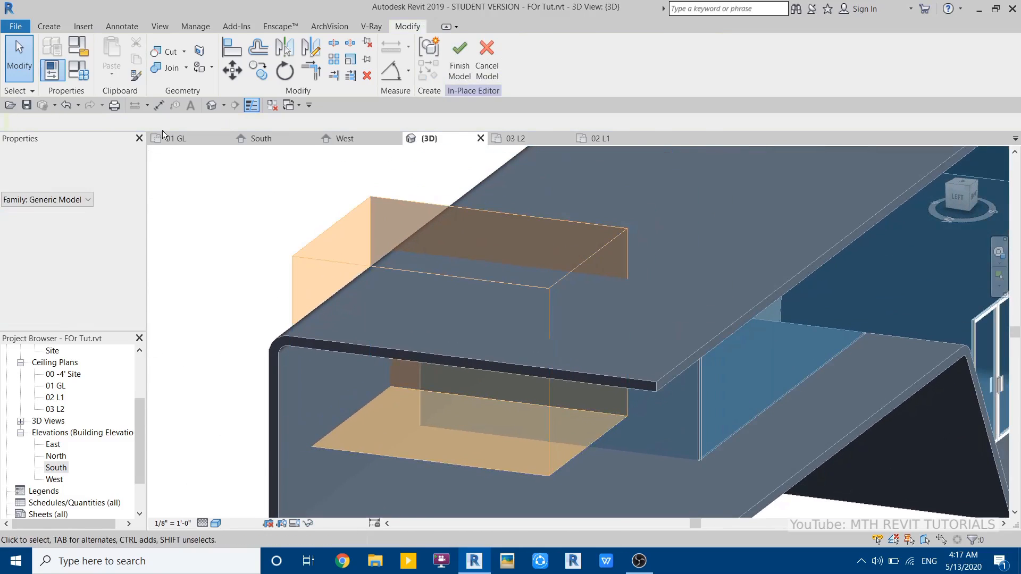
pyautogui.click(168, 52)
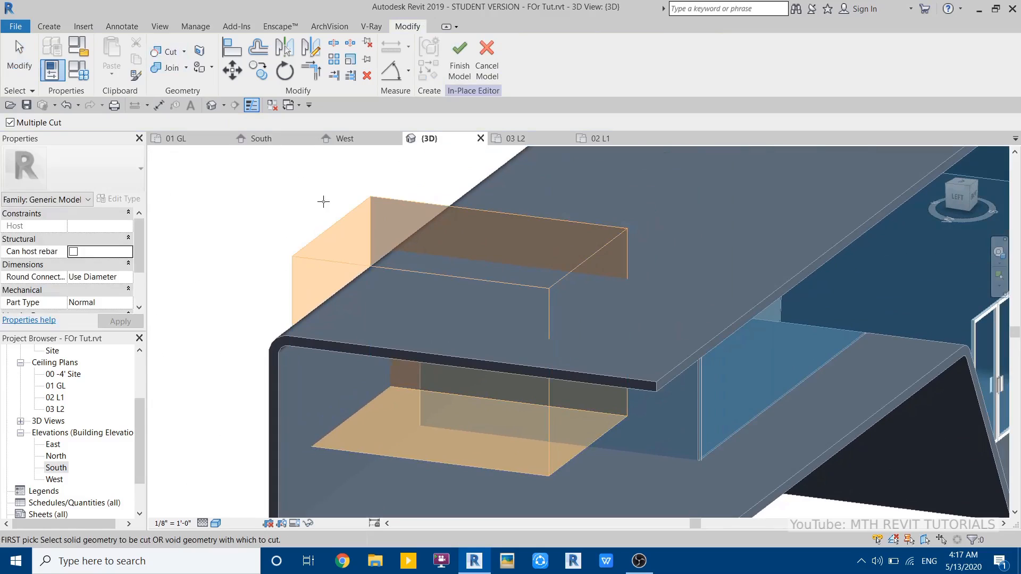
pyautogui.click(341, 213)
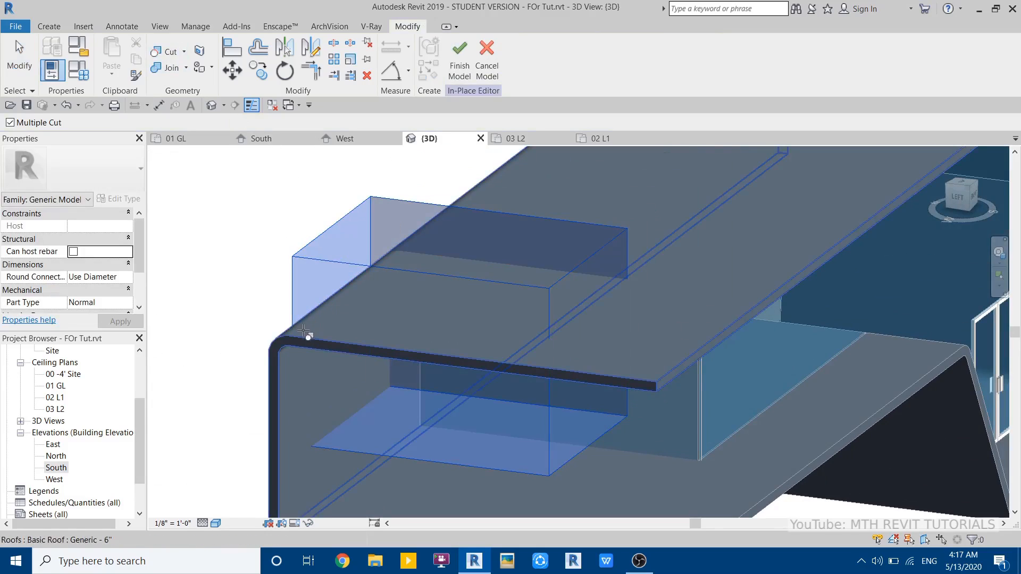
pyautogui.click(306, 333)
pyautogui.scroll(-3, 332, 276)
pyautogui.keyDown('shift'); pyautogui.moveTo(332, 277); pyautogui.dragTo(697, 398, button='middle'); pyautogui.keyUp('shift')
pyautogui.keyDown('shift'); pyautogui.moveTo(513, 360); pyautogui.dragTo(389, 286, button='middle'); pyautogui.keyUp('shift')
pyautogui.scroll(5, 320, 306)
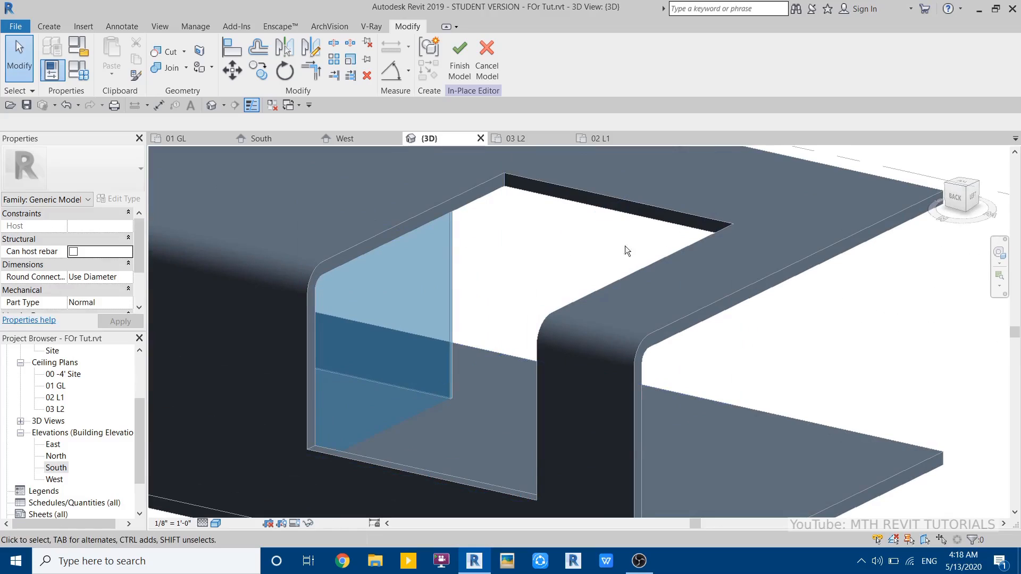
# - Orient the 3D view to the building's Left side and set its visual style to Wireframe
pyautogui.click(974, 199)
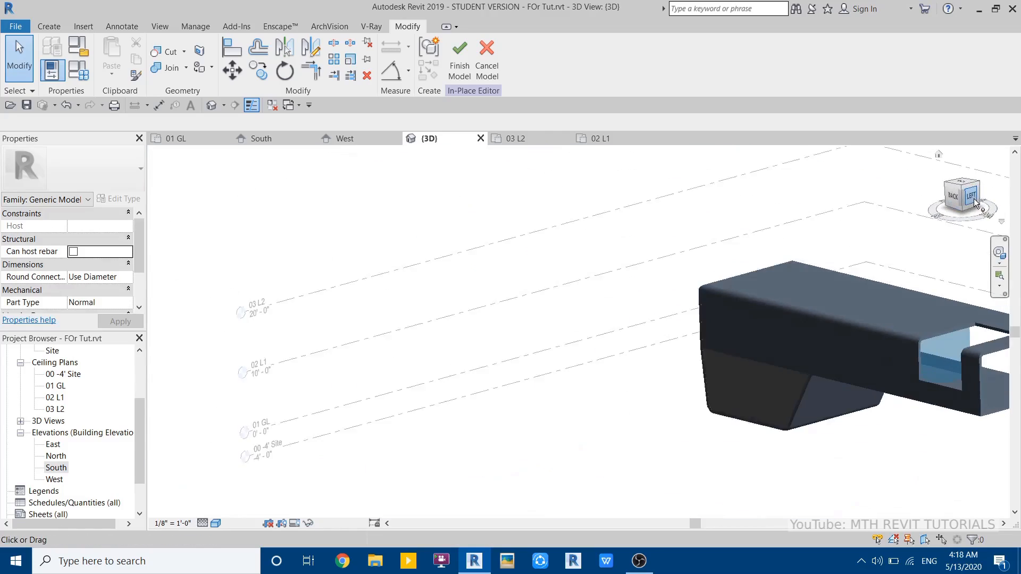
pyautogui.scroll(2, 495, 294)
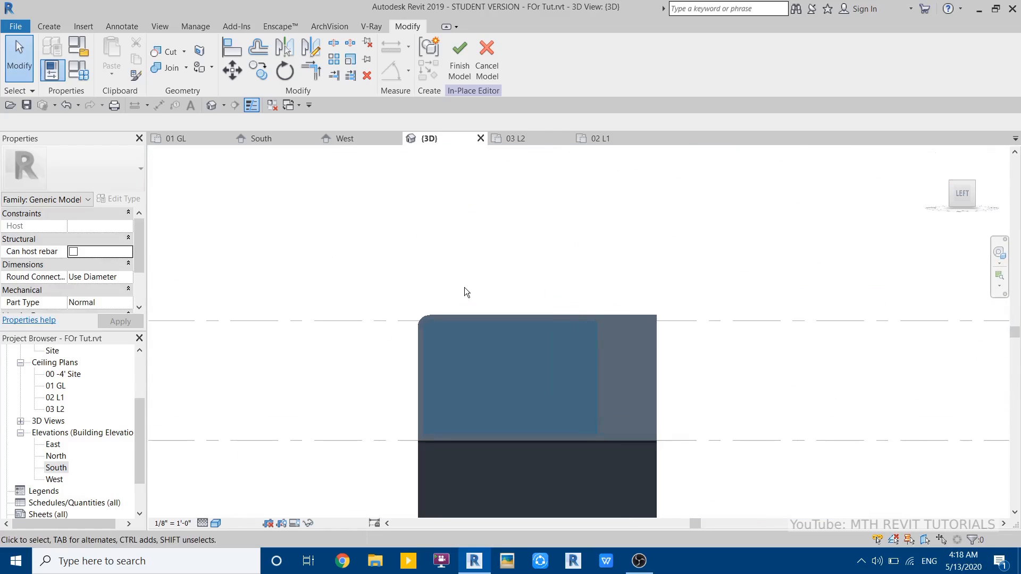
pyautogui.click(216, 524)
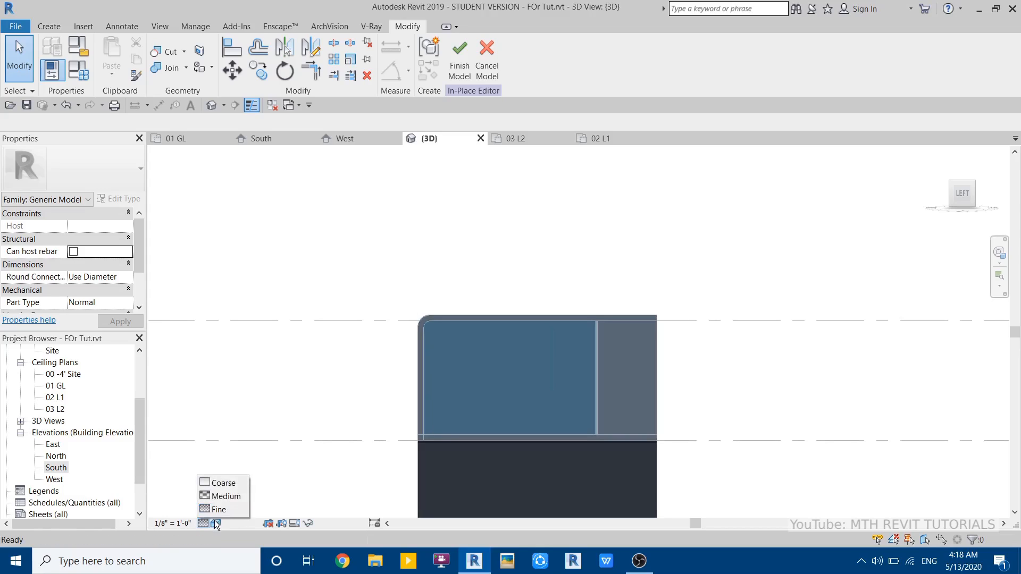
pyautogui.click(234, 444)
pyautogui.scroll(3, 440, 274)
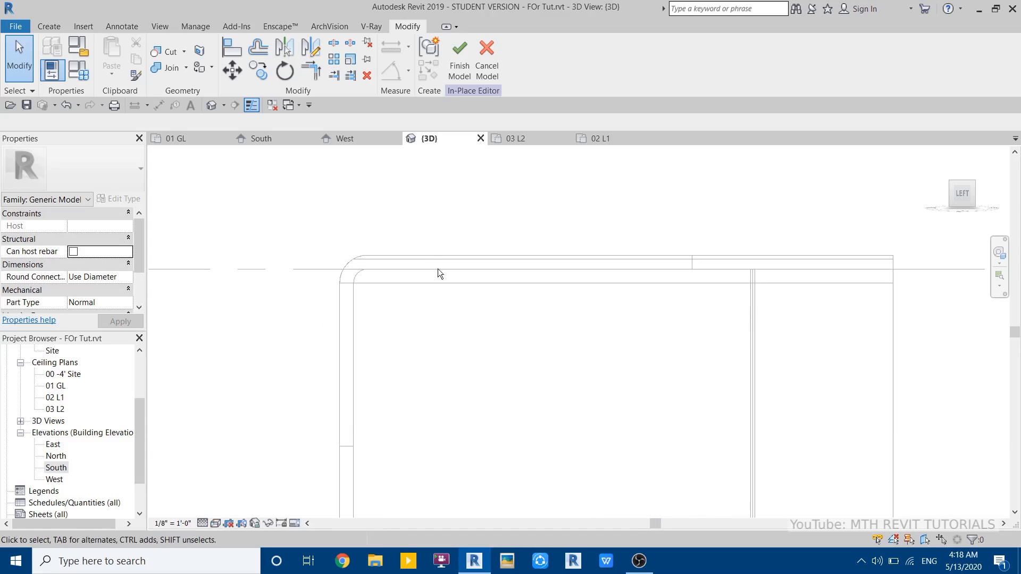
# - Start a solid extrusion sketch with the Pick Lines tool and a 2" offset
pyautogui.click(47, 26)
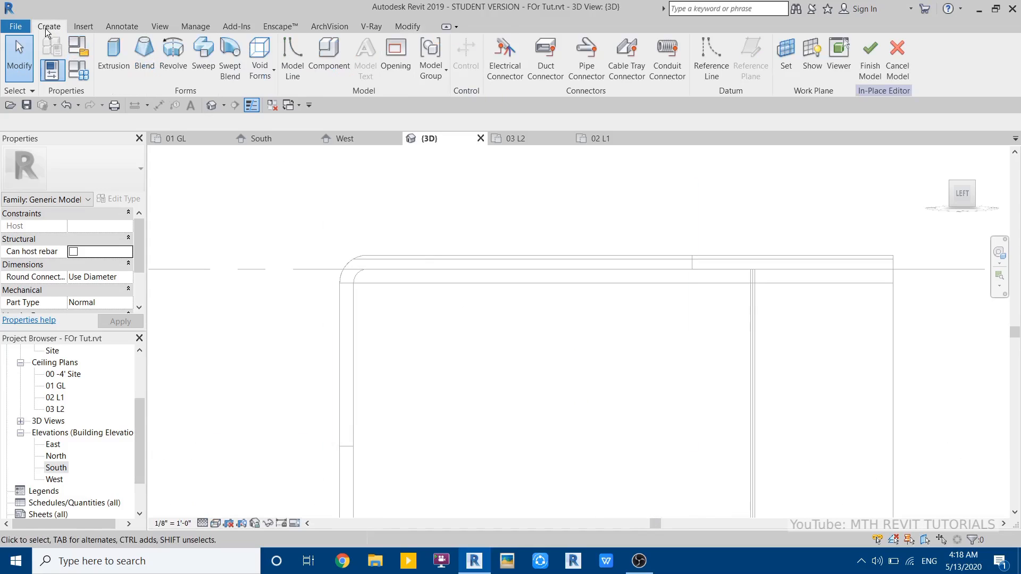
pyautogui.click(116, 69)
pyautogui.click(519, 72)
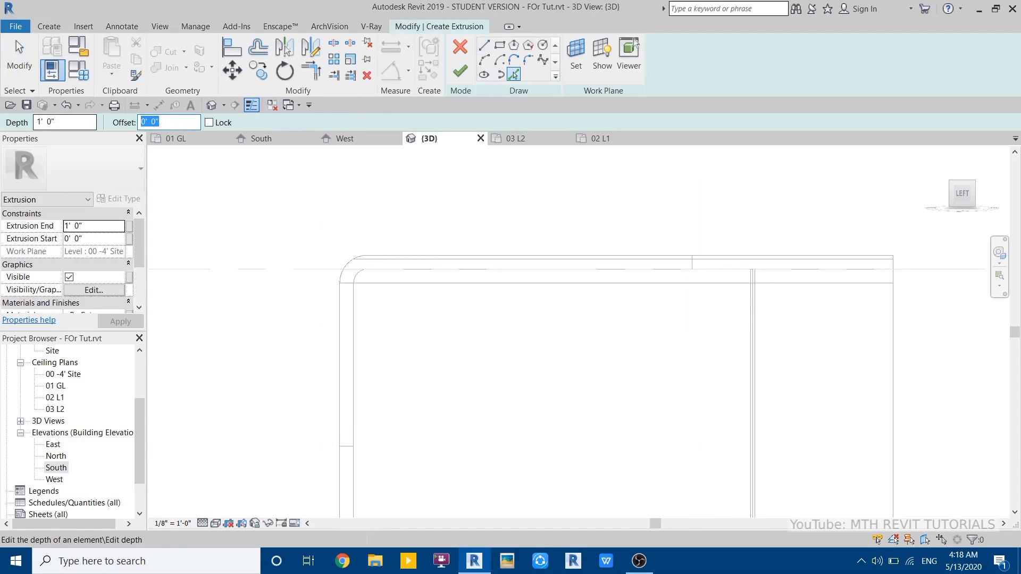
pyautogui.scroll(1, 453, 274)
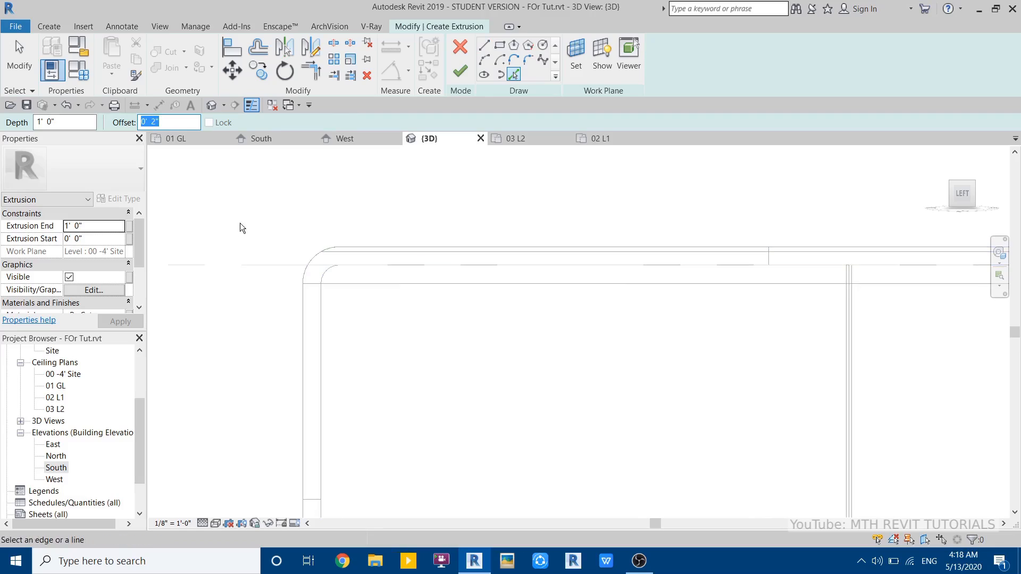
pyautogui.scroll(-1, 364, 234)
pyautogui.scroll(-1, 537, 265)
pyautogui.moveTo(545, 266); pyautogui.dragTo(396, 245, button='middle')
pyautogui.scroll(1, 397, 245)
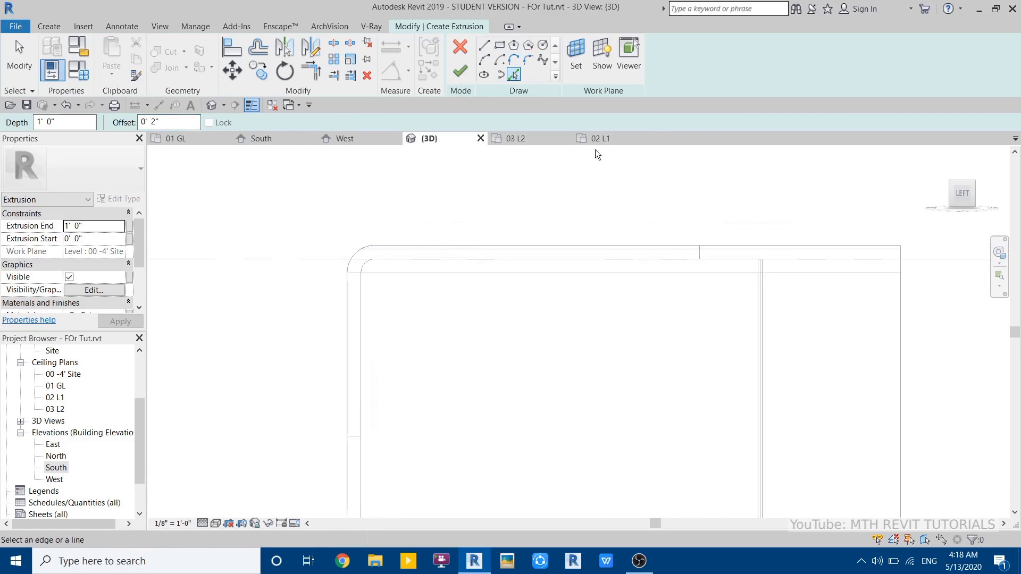
# - Set the sketch's work plane by picking the roof shell's side face
pyautogui.click(577, 75)
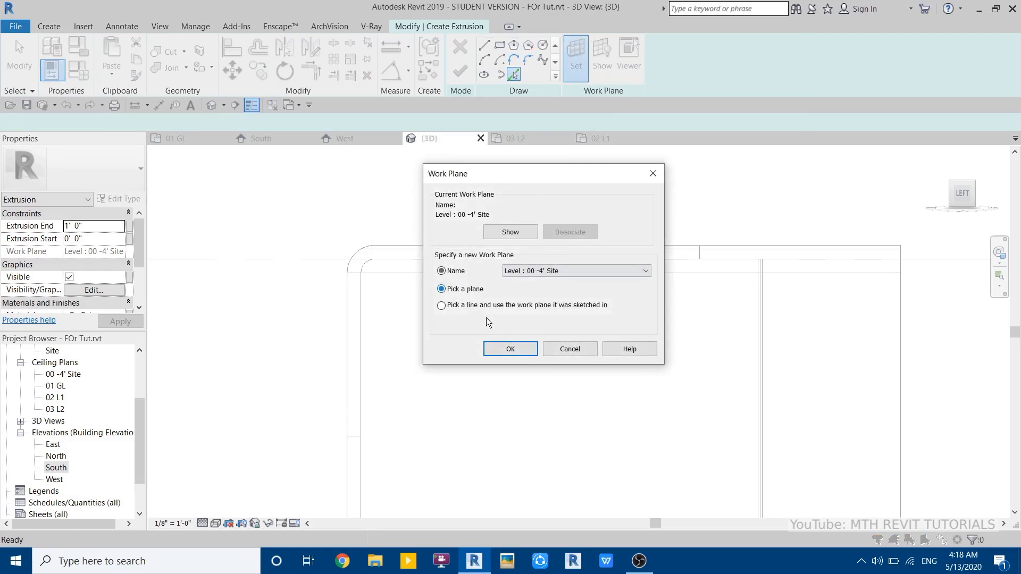
pyautogui.click(510, 349)
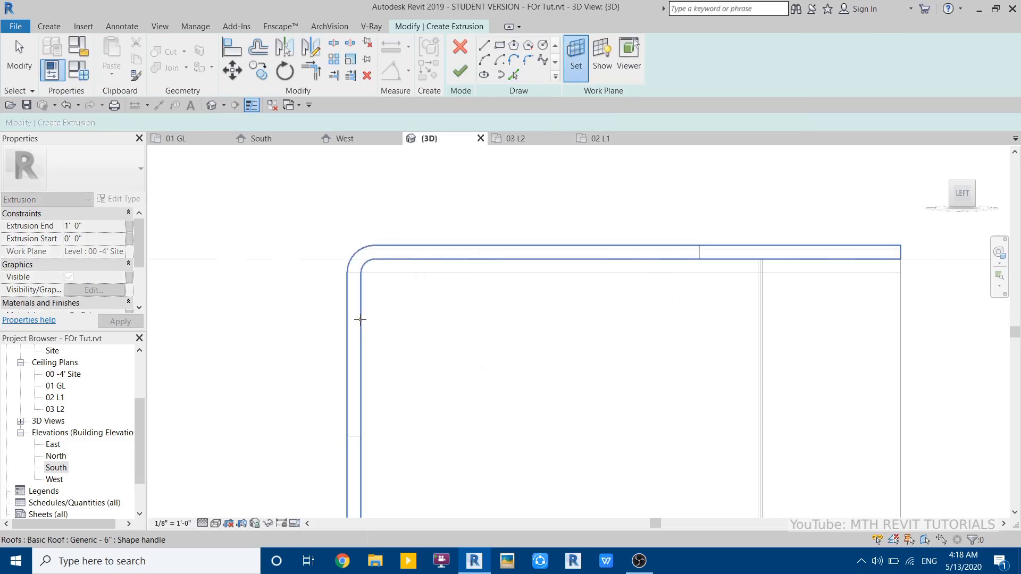
pyautogui.click(360, 320)
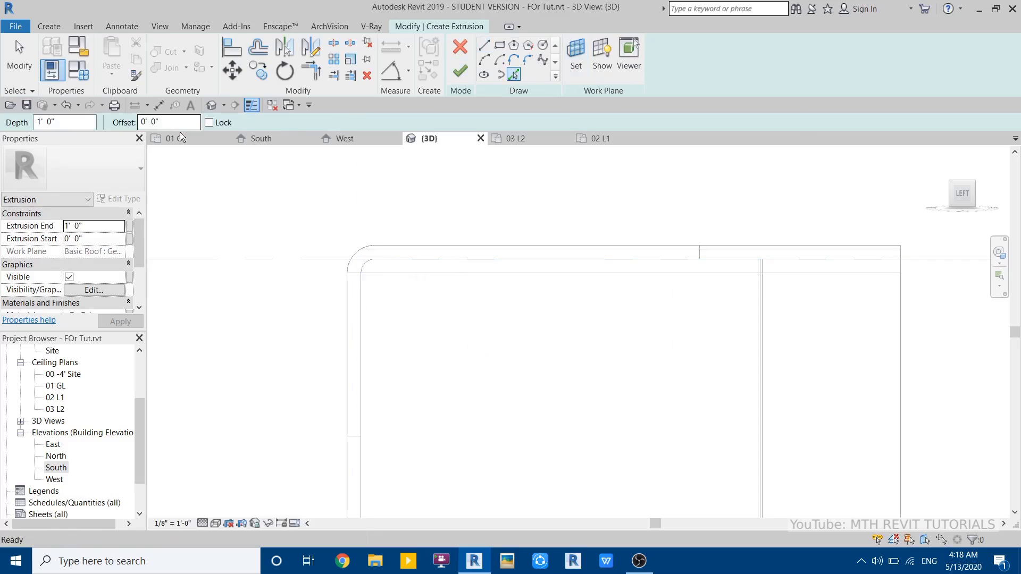
# - Offset the shell's inner top, corner and vertical edges 2" into its thickness as sketch lines
pyautogui.click(162, 123)
pyautogui.write('2"')
pyautogui.scroll(2, 424, 271)
pyautogui.scroll(2, 343, 262)
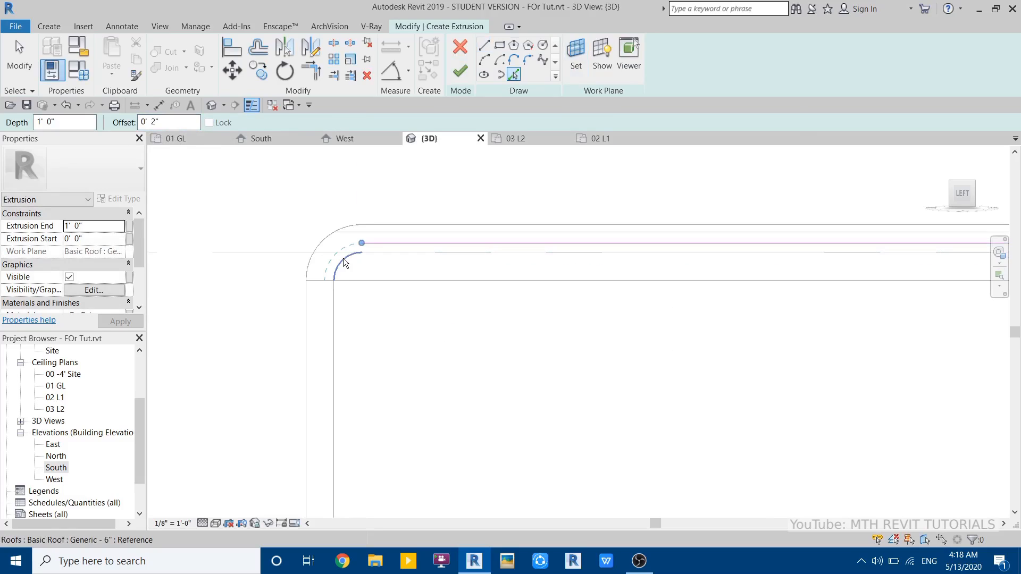
pyautogui.click(330, 314)
# - Offset the picked top line, corner arc and vertical line another 2" outward to form the profile's outer side
pyautogui.scroll(-8, 371, 241)
pyautogui.moveTo(560, 233); pyautogui.dragTo(504, 258, button='middle')
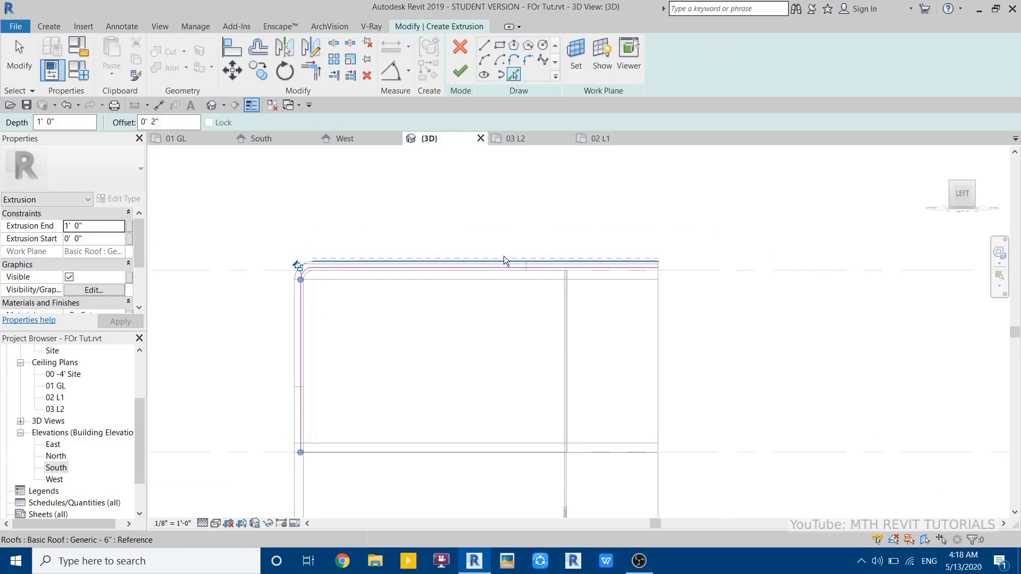
pyautogui.scroll(5, 490, 260)
pyautogui.scroll(3, 560, 270)
pyautogui.scroll(2, 508, 289)
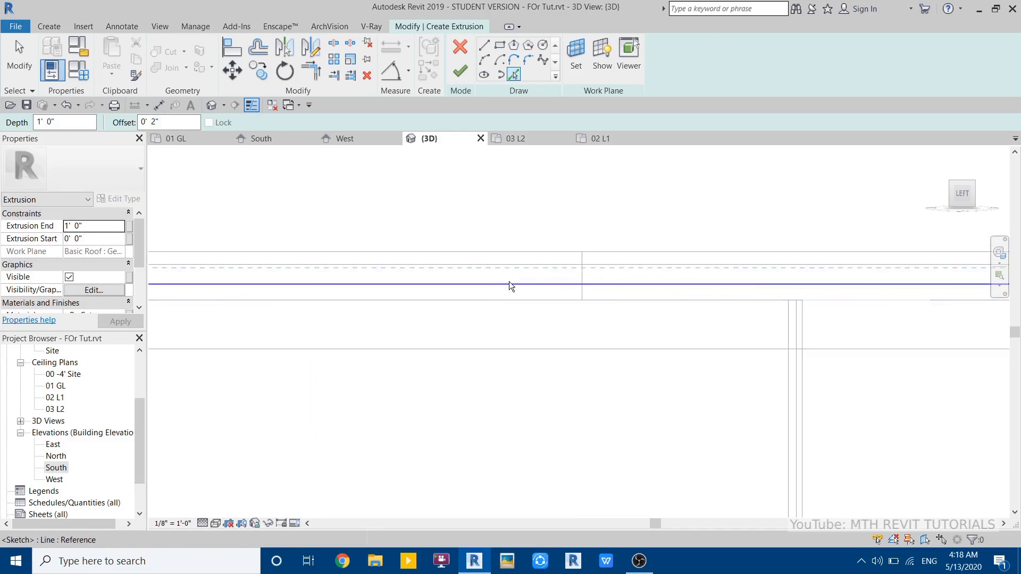
pyautogui.click(498, 285)
pyautogui.scroll(-4, 503, 290)
pyautogui.moveTo(266, 291); pyautogui.dragTo(668, 235, button='middle')
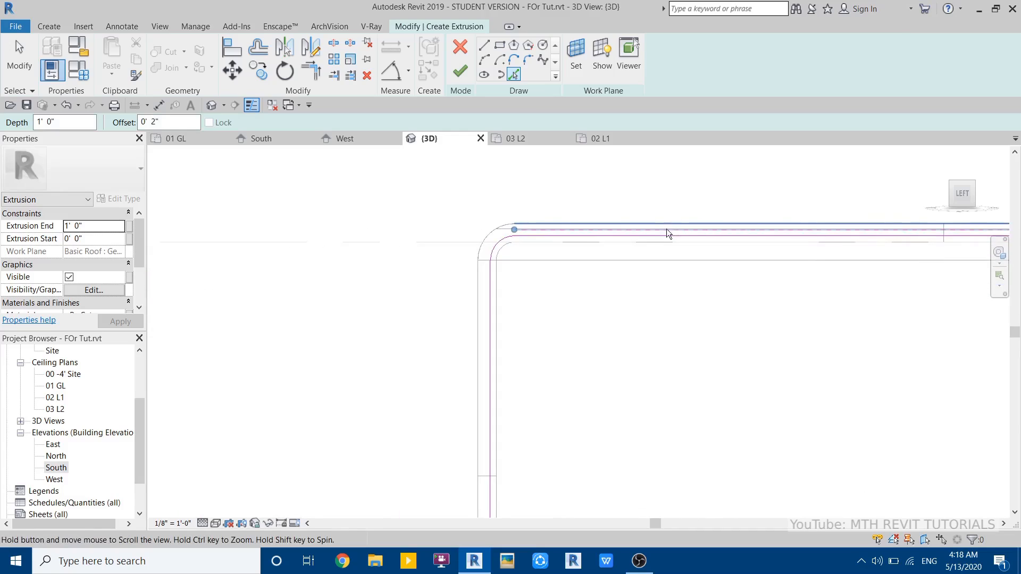
pyautogui.scroll(3, 468, 248)
pyautogui.click(571, 230)
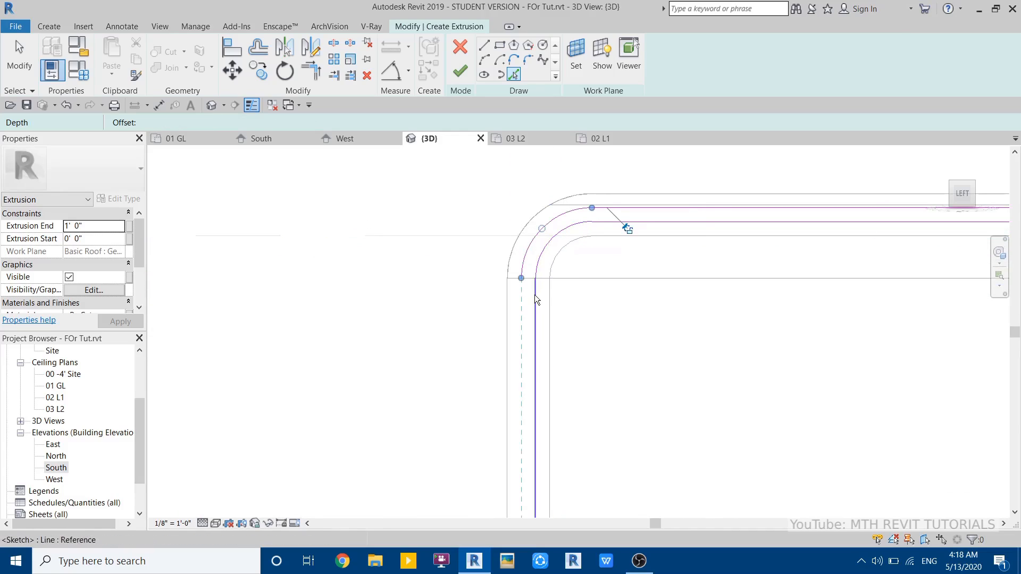
pyautogui.click(536, 295)
# - Close the lower end of the vertical leg with a short line between the two offset lines
pyautogui.scroll(-4, 504, 204)
pyautogui.moveTo(542, 383); pyautogui.dragTo(508, 226, button='middle')
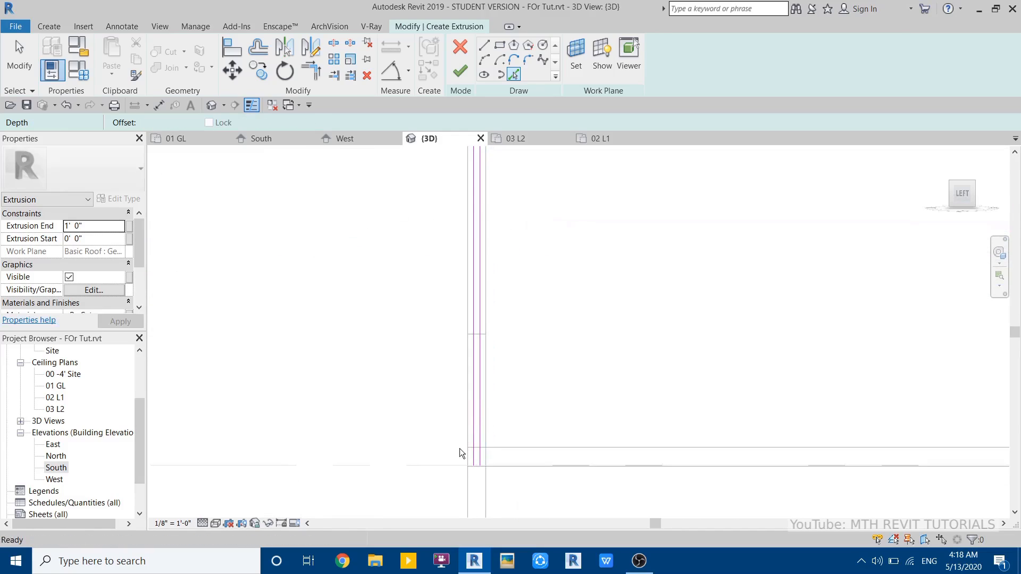
pyautogui.scroll(1, 460, 452)
pyautogui.press('Escape')
pyautogui.click(484, 45)
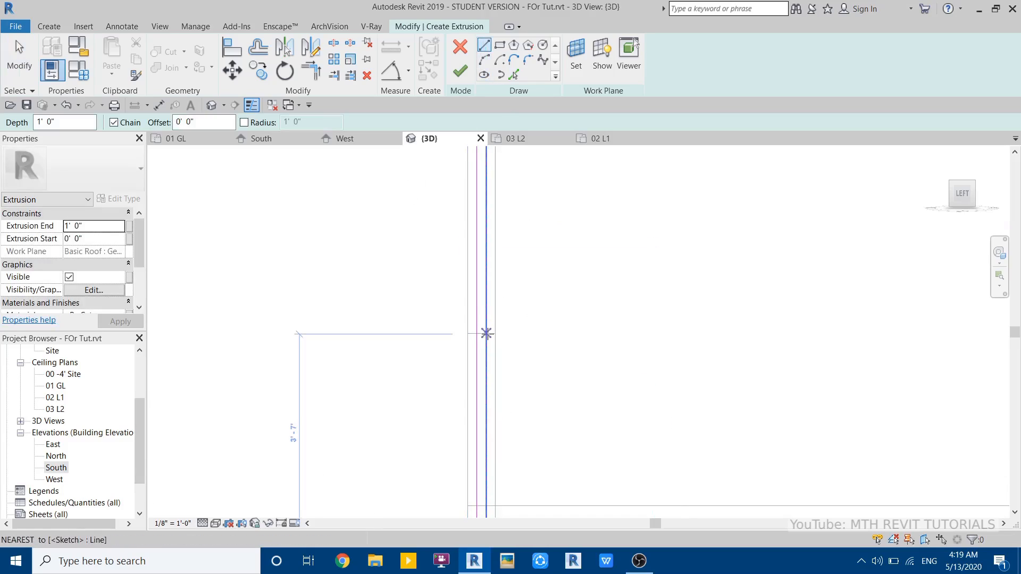
pyautogui.scroll(3, 479, 337)
pyautogui.scroll(-4, 485, 300)
pyautogui.moveTo(513, 442); pyautogui.dragTo(511, 335, button='middle')
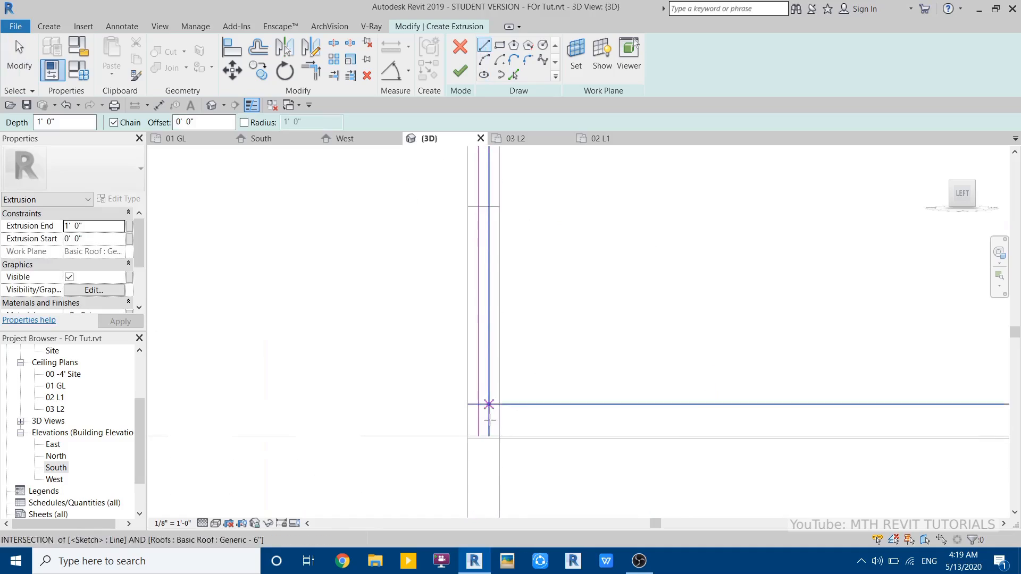
pyautogui.scroll(2, 491, 416)
pyautogui.click(489, 444)
pyautogui.click(473, 444)
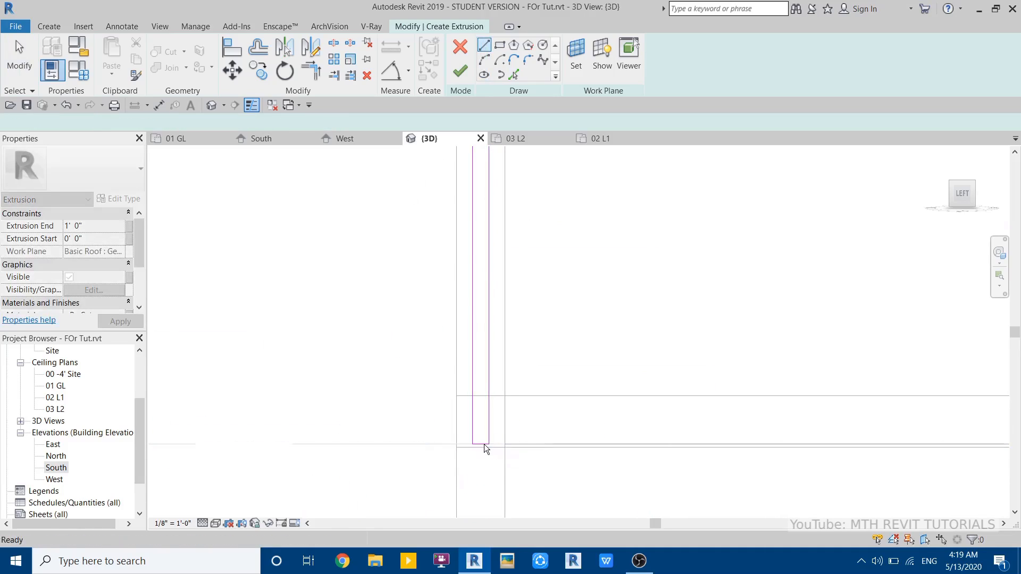
# - Move the profile's lower closing line up to the bottom edge of the shell opening
pyautogui.press('Escape')
pyautogui.moveTo(485, 445)
pyautogui.mouseDown()
pyautogui.moveTo(488, 212)
pyautogui.moveTo(478, 458)
pyautogui.mouseUp()
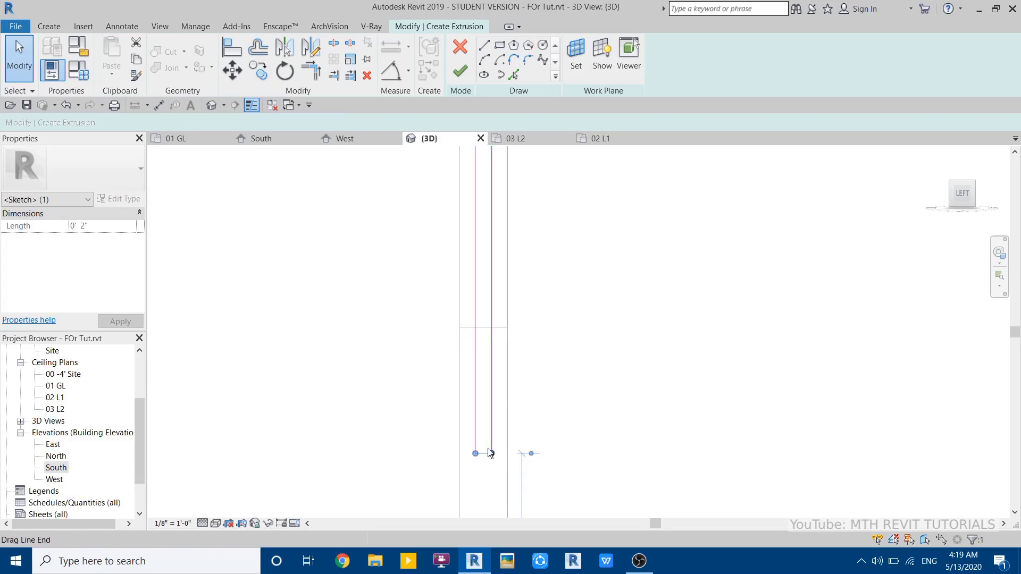
pyautogui.moveTo(475, 453); pyautogui.dragTo(492, 340)
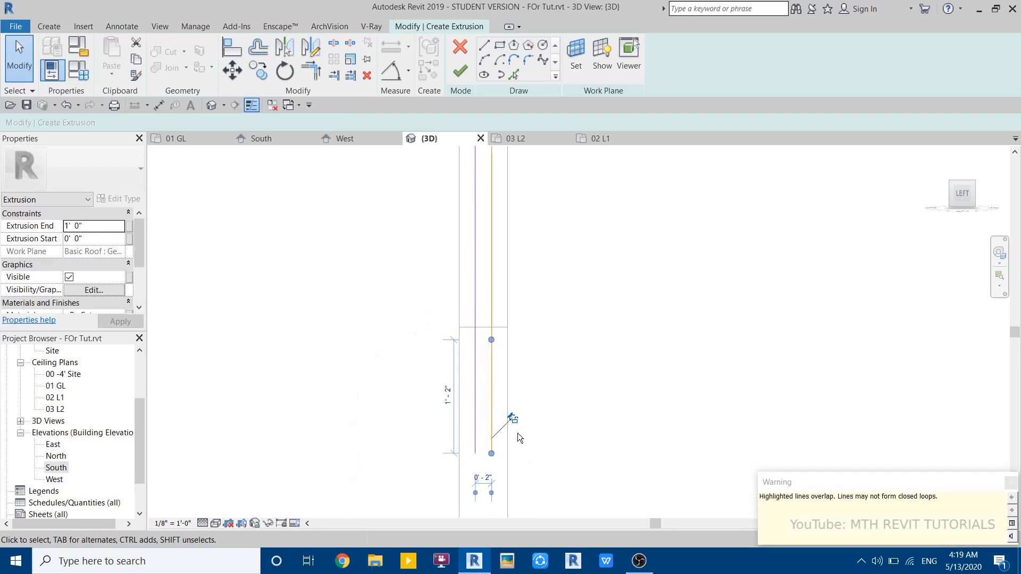
pyautogui.hotkey('ctrl', 'z')
pyautogui.moveTo(406, 426); pyautogui.dragTo(633, 506)
pyautogui.scroll(2, 502, 463)
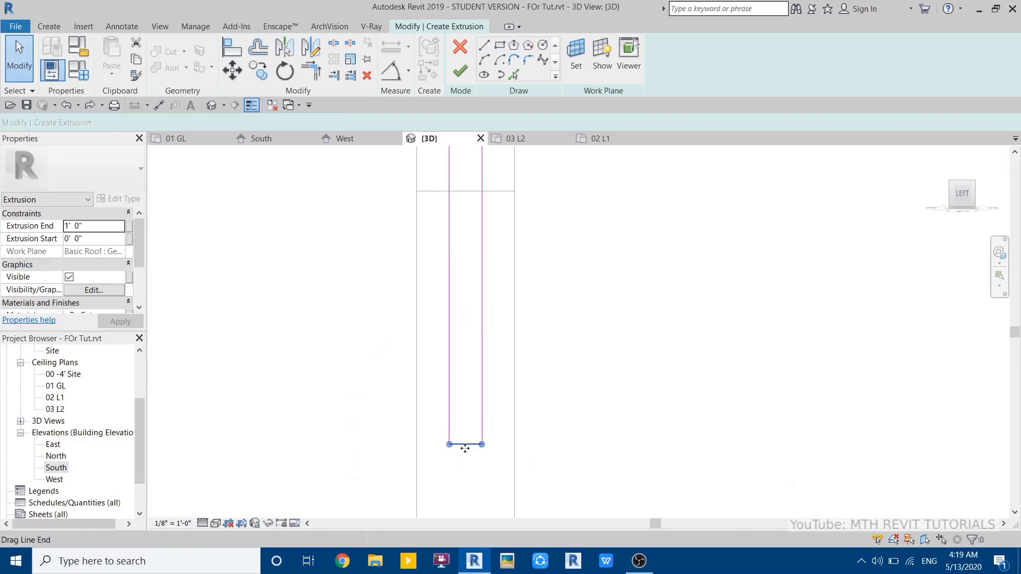
pyautogui.moveTo(465, 445); pyautogui.dragTo(427, 279)
pyautogui.moveTo(449, 191); pyautogui.dragTo(463, 191)
# - Close the profile's upper leg with a 2" vertical line at the roof's free end
pyautogui.scroll(-3, 502, 344)
pyautogui.moveTo(703, 265); pyautogui.dragTo(408, 493, button='middle')
pyautogui.scroll(-4, 520, 374)
pyautogui.moveTo(553, 255); pyautogui.dragTo(368, 352, button='middle')
pyautogui.scroll(3, 440, 358)
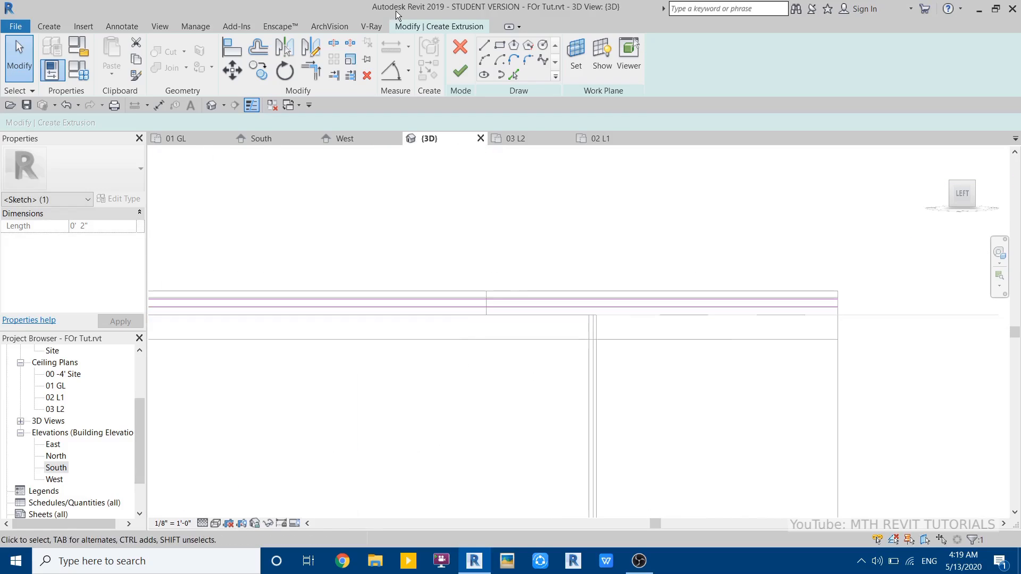
pyautogui.click(484, 45)
pyautogui.scroll(3, 844, 285)
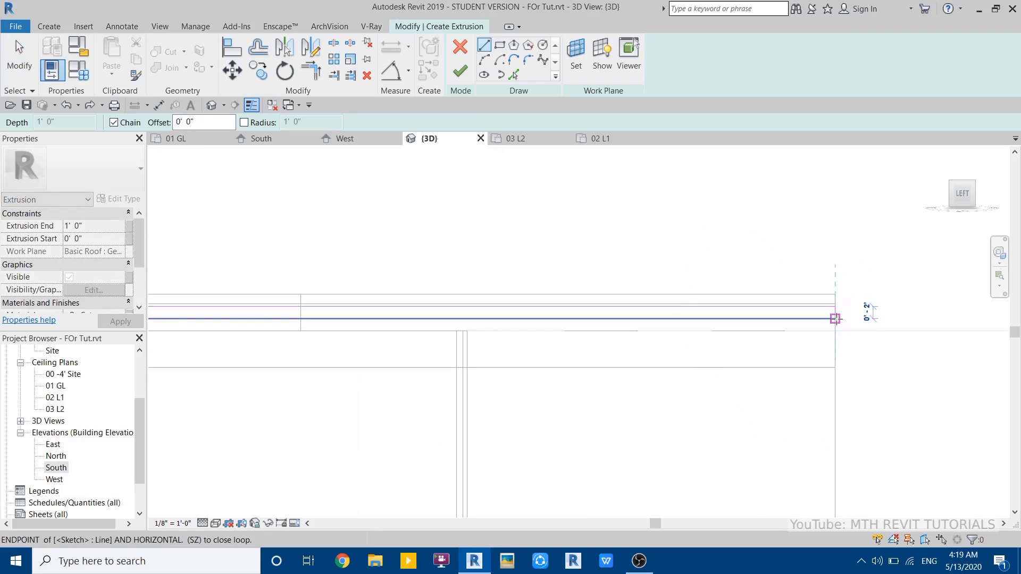
# - Move the upper leg's closing line back to the end of the roof opening
pyautogui.press('Escape')
pyautogui.moveTo(836, 314)
pyautogui.mouseDown()
pyautogui.moveTo(297, 318)
pyautogui.moveTo(326, 310)
pyautogui.moveTo(310, 316)
pyautogui.mouseUp()
pyautogui.scroll(4, 290, 305)
pyautogui.scroll(2, 311, 316)
pyautogui.scroll(2, 320, 307)
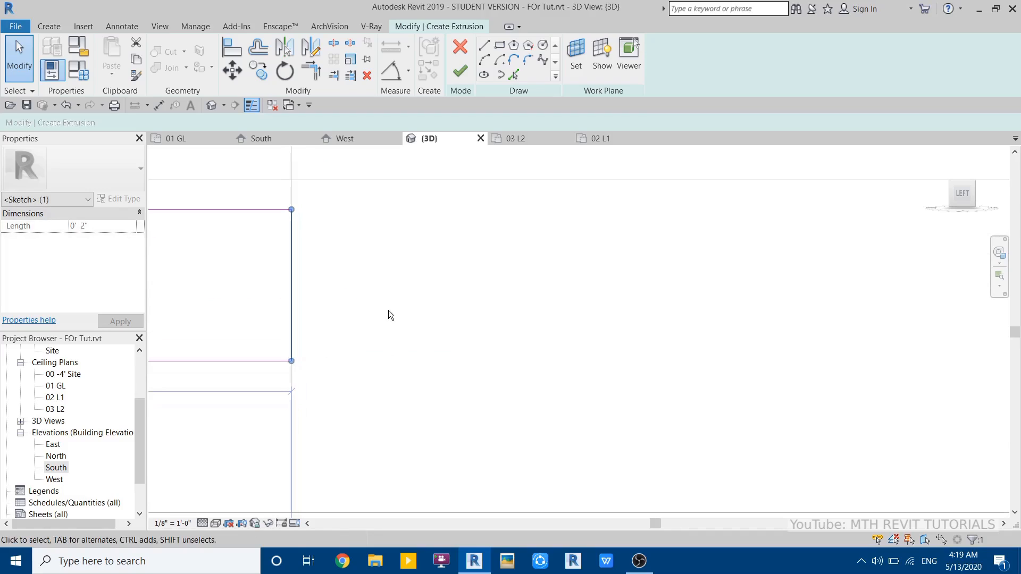
# - Finish the sketch as a solid extrusion 1'-0" deep and view it from the building's rear corner
pyautogui.scroll(-10, 513, 290)
pyautogui.click(404, 358)
pyautogui.moveTo(494, 414); pyautogui.dragTo(509, 405, button='middle')
pyautogui.click(460, 72)
pyautogui.keyDown('shift'); pyautogui.moveTo(662, 328); pyautogui.dragTo(682, 414, button='middle'); pyautogui.keyUp('shift')
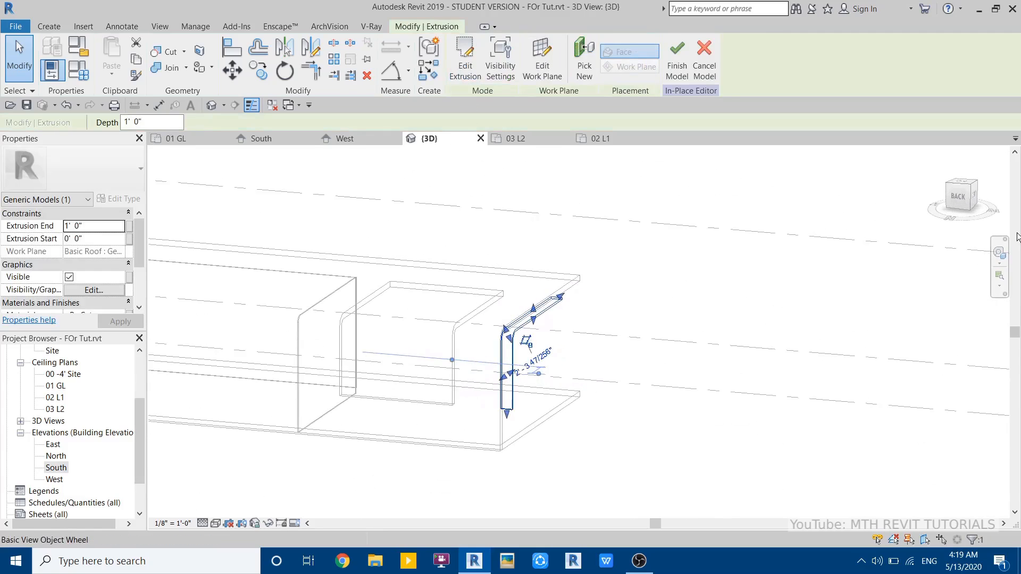
# - From the Back view, stretch the extrusion's two side faces to the side edges of the shell opening
pyautogui.click(958, 197)
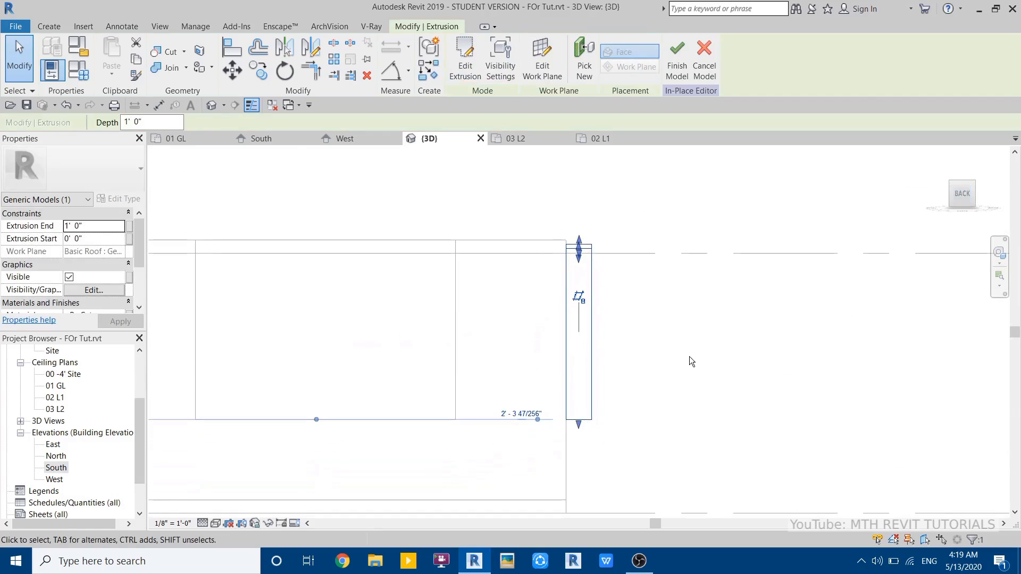
pyautogui.click(767, 282)
pyautogui.click(592, 312)
pyautogui.moveTo(382, 391); pyautogui.dragTo(577, 424, button='middle')
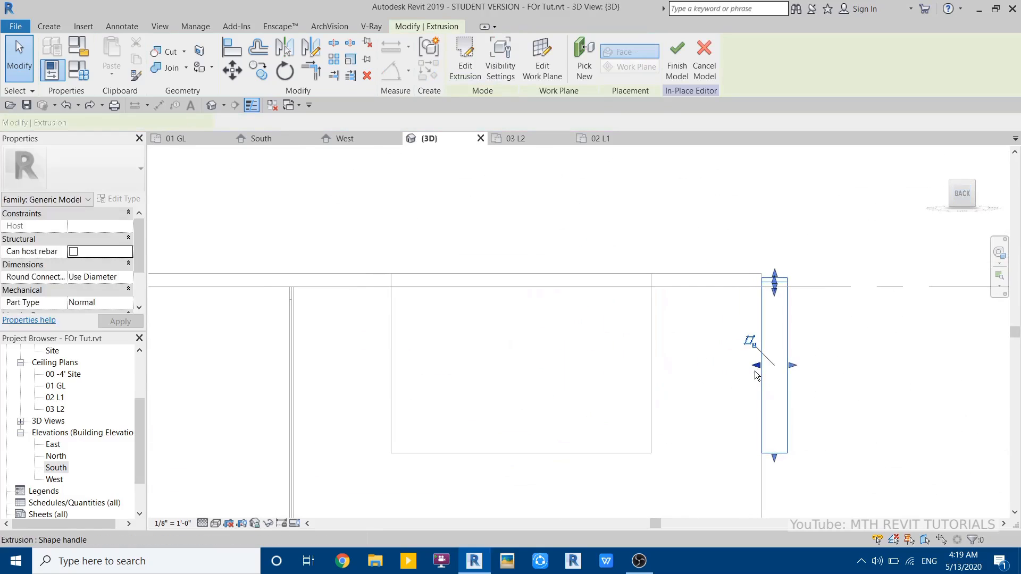
pyautogui.moveTo(756, 366); pyautogui.dragTo(391, 371)
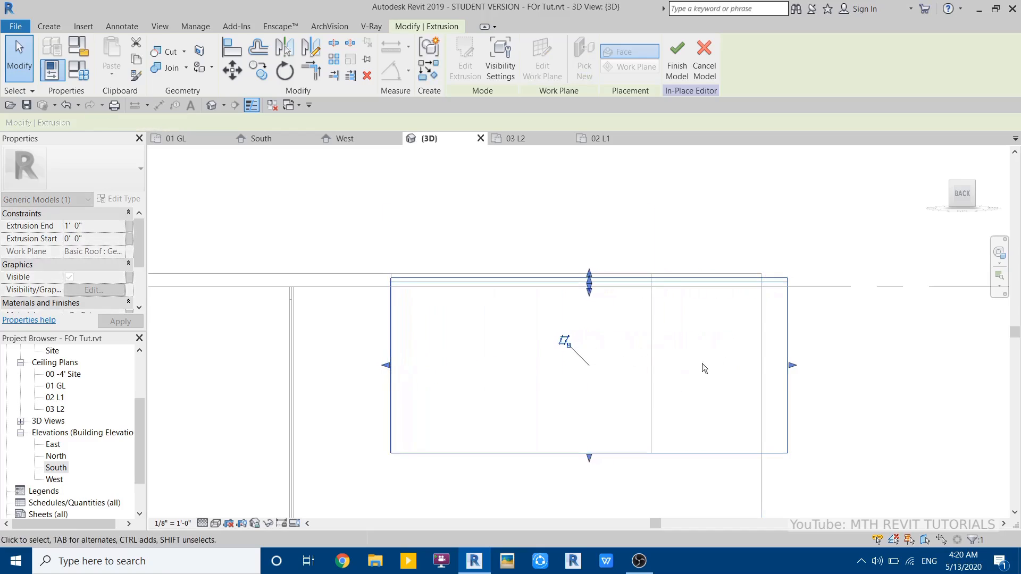
pyautogui.moveTo(789, 365); pyautogui.dragTo(652, 375)
# - Deselect the extrusion and show the model with shaded surfaces in an angled rear 3D view
pyautogui.keyDown('shift'); pyautogui.moveTo(710, 291); pyautogui.dragTo(598, 424, button='middle'); pyautogui.keyUp('shift')
pyautogui.click(597, 424)
pyautogui.scroll(2, 577, 334)
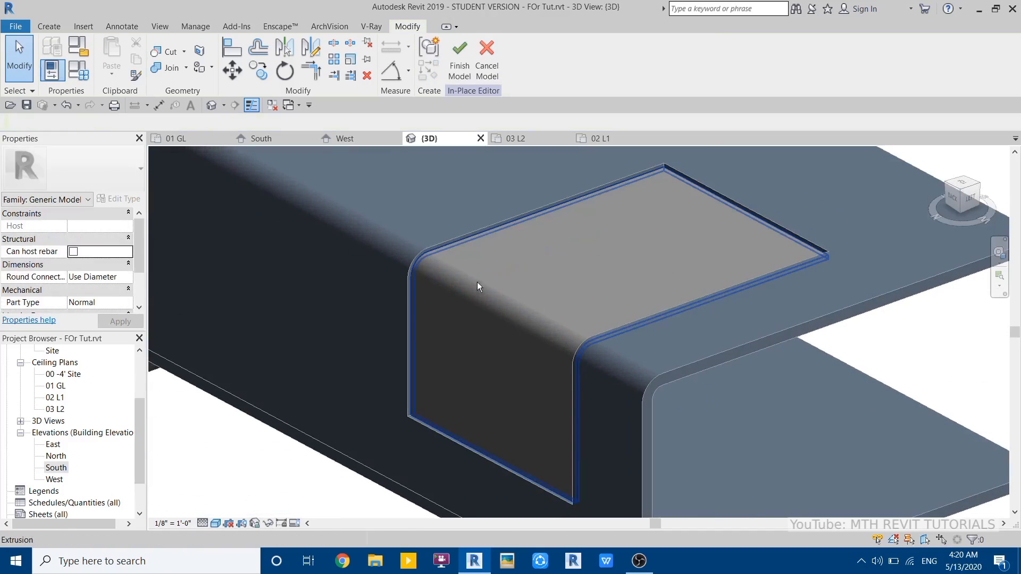
pyautogui.scroll(-3, 478, 287)
# - Assign the Glass material to the extrusion with Use Render Appearance enabled, and deselect it
pyautogui.click(432, 367)
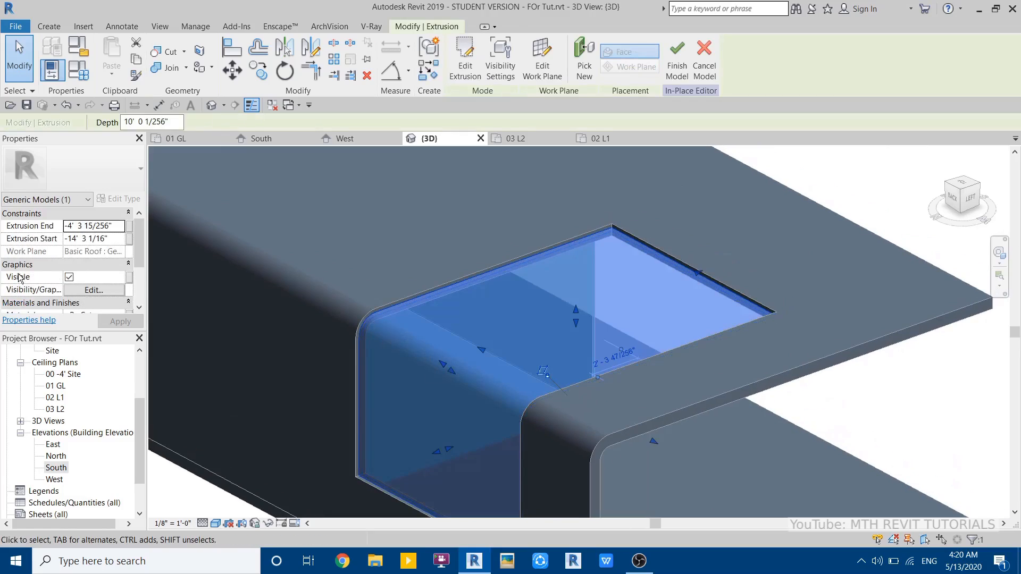
pyautogui.scroll(-2, 75, 288)
pyautogui.click(122, 291)
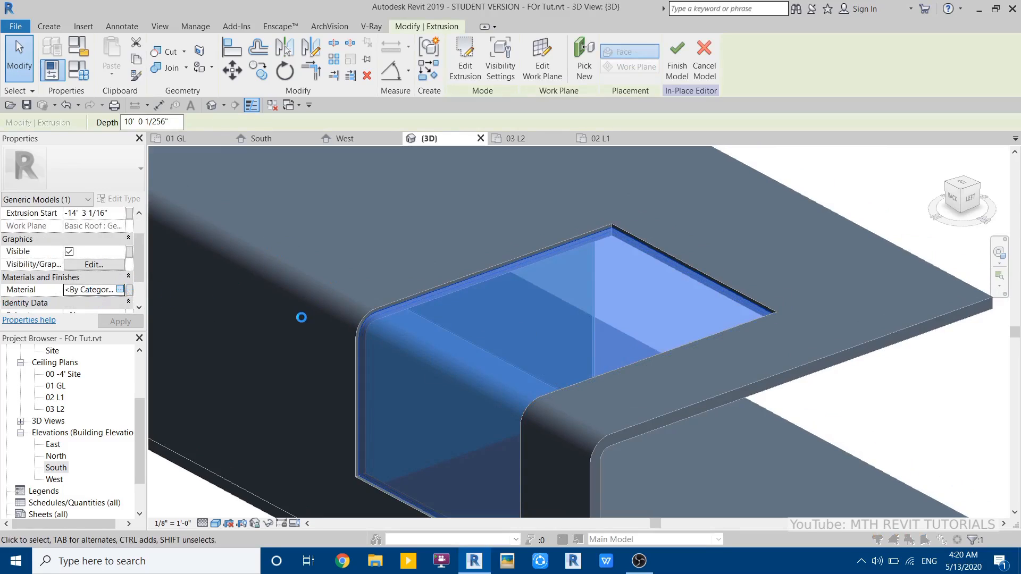
pyautogui.scroll(-2, 171, 244)
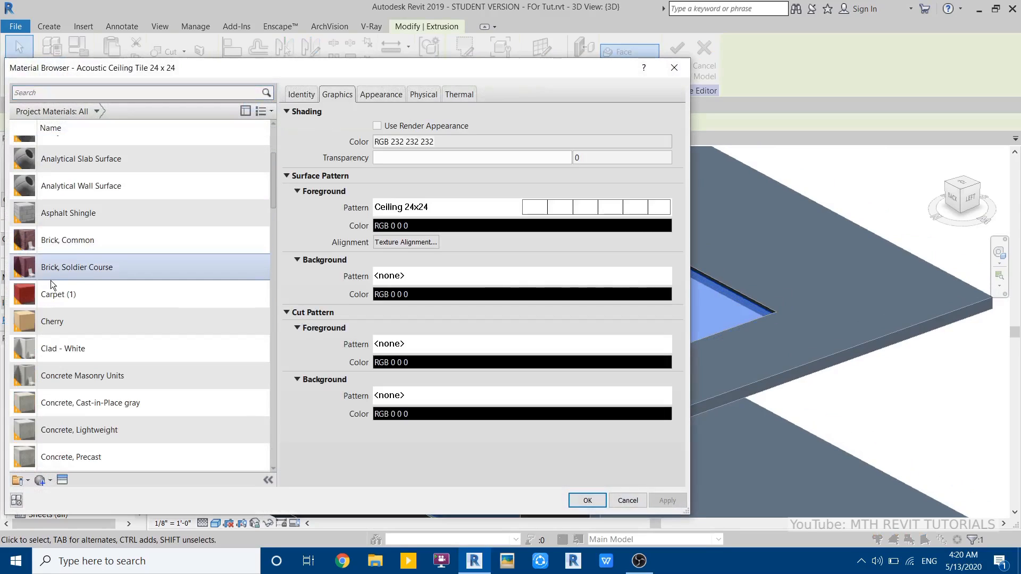
pyautogui.scroll(2, 119, 206)
pyautogui.scroll(-2, 119, 206)
pyautogui.scroll(-5, 128, 266)
pyautogui.click(147, 365)
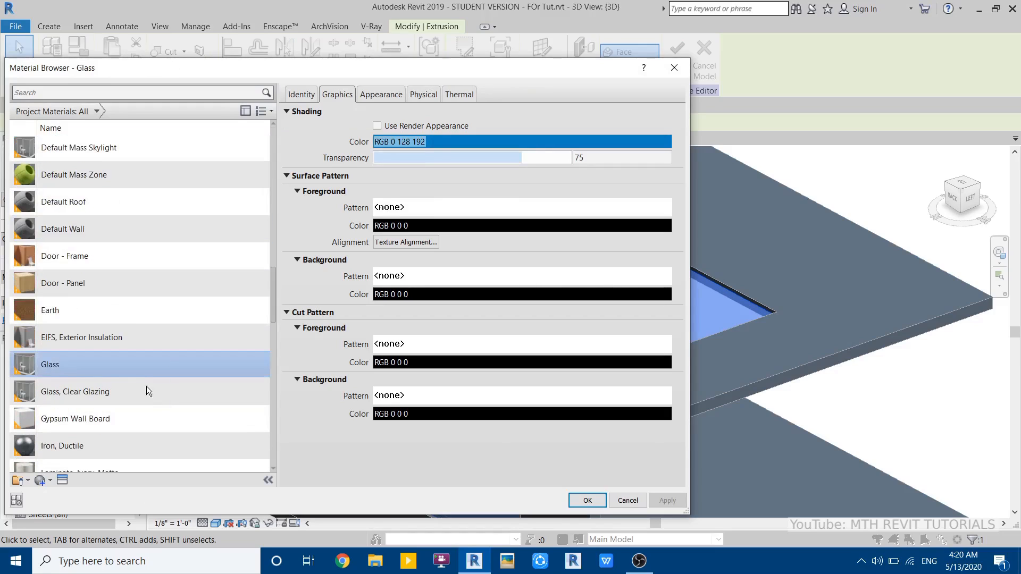
pyautogui.click(378, 126)
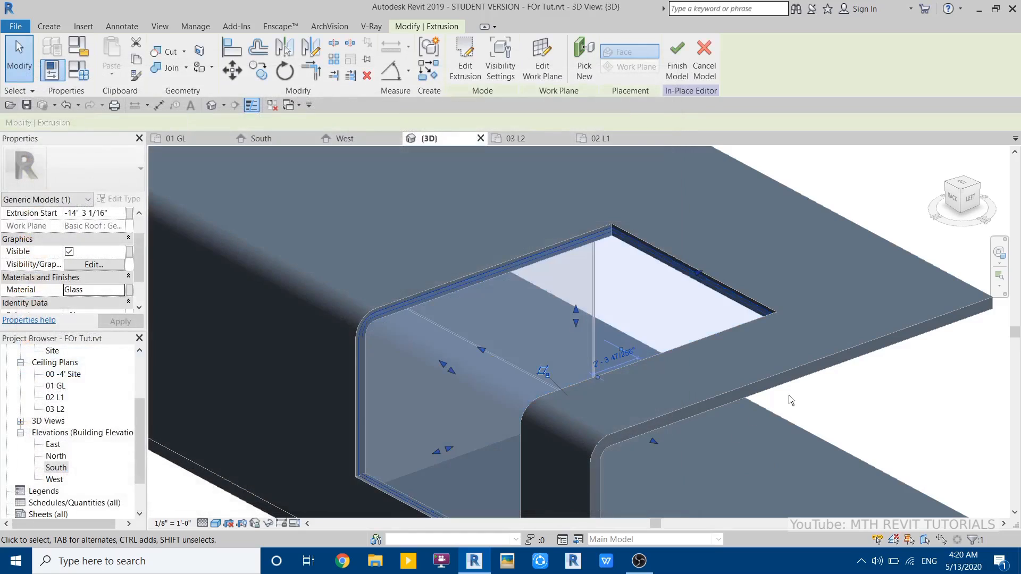
pyautogui.click(790, 395)
# - Start a solid sweep in the in-place model and set the 3D view's visual style to Hidden Line
pyautogui.scroll(-1, 446, 363)
pyautogui.keyDown('shift'); pyautogui.moveTo(445, 362); pyautogui.dragTo(360, 336, button='middle'); pyautogui.keyUp('shift')
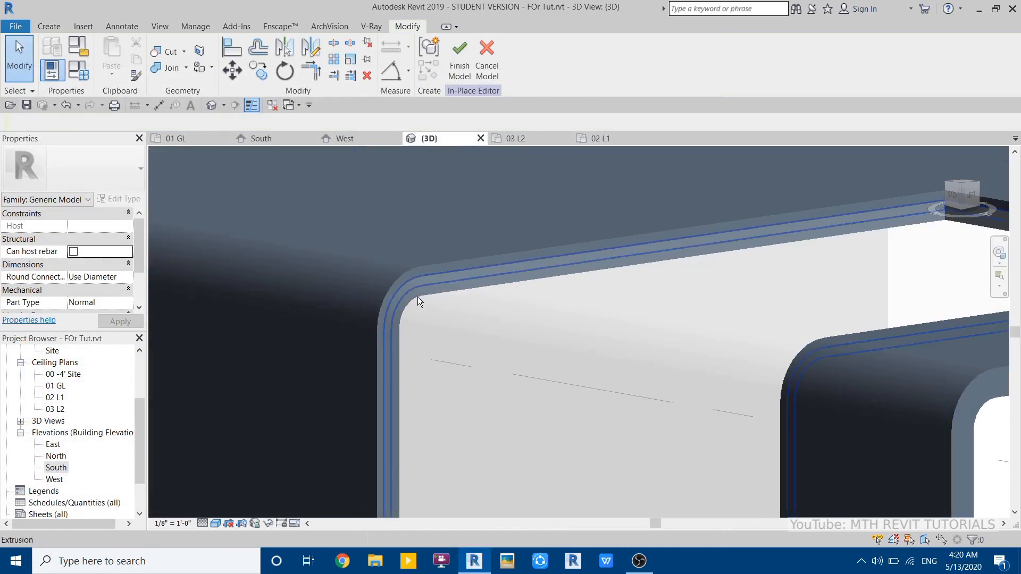
pyautogui.keyDown('shift'); pyautogui.moveTo(885, 164); pyautogui.dragTo(480, 376, button='middle'); pyautogui.keyUp('shift')
pyautogui.scroll(3, 596, 295)
pyautogui.moveTo(595, 295); pyautogui.dragTo(508, 359, button='middle')
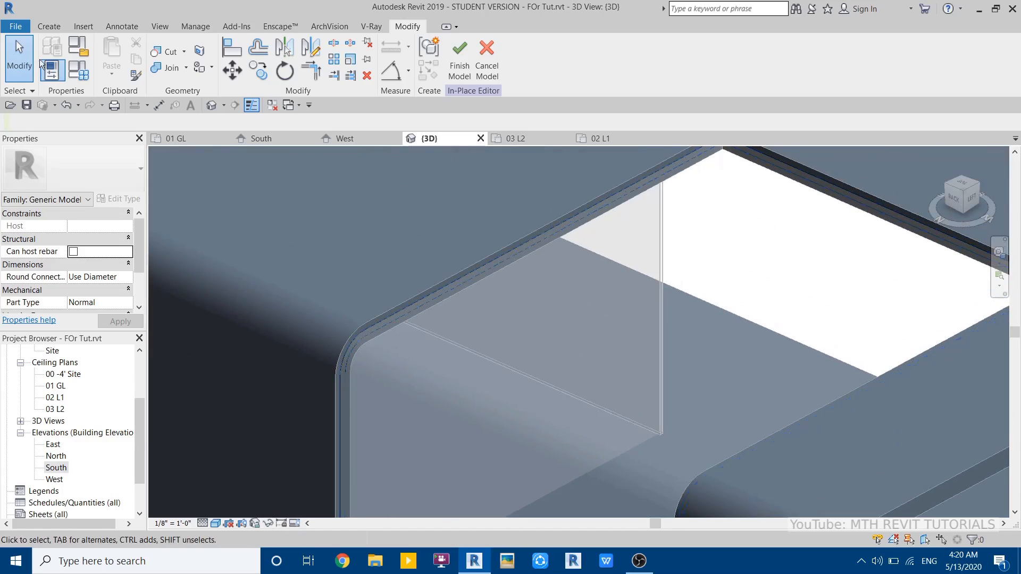
pyautogui.click(64, 25)
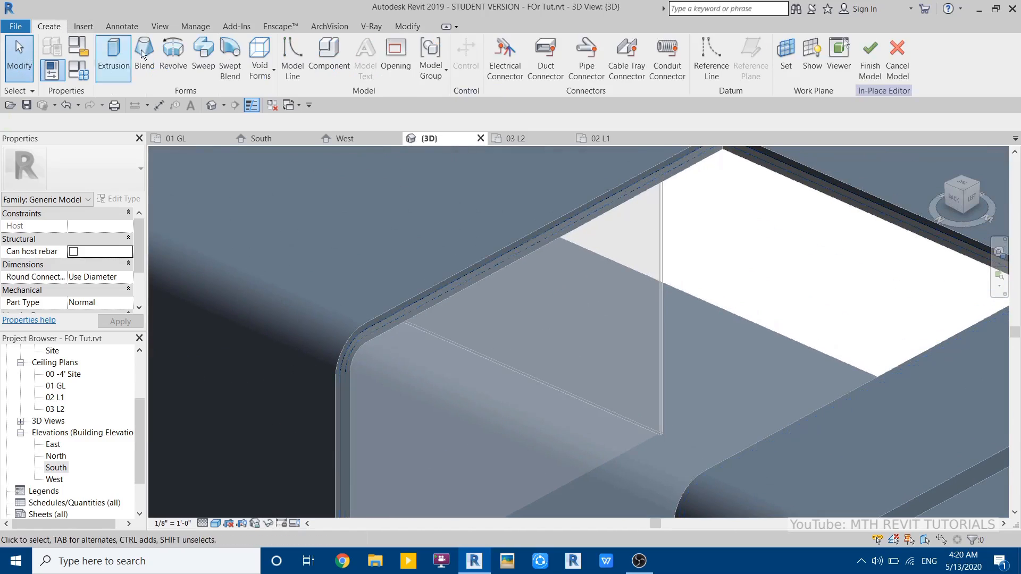
pyautogui.click(215, 67)
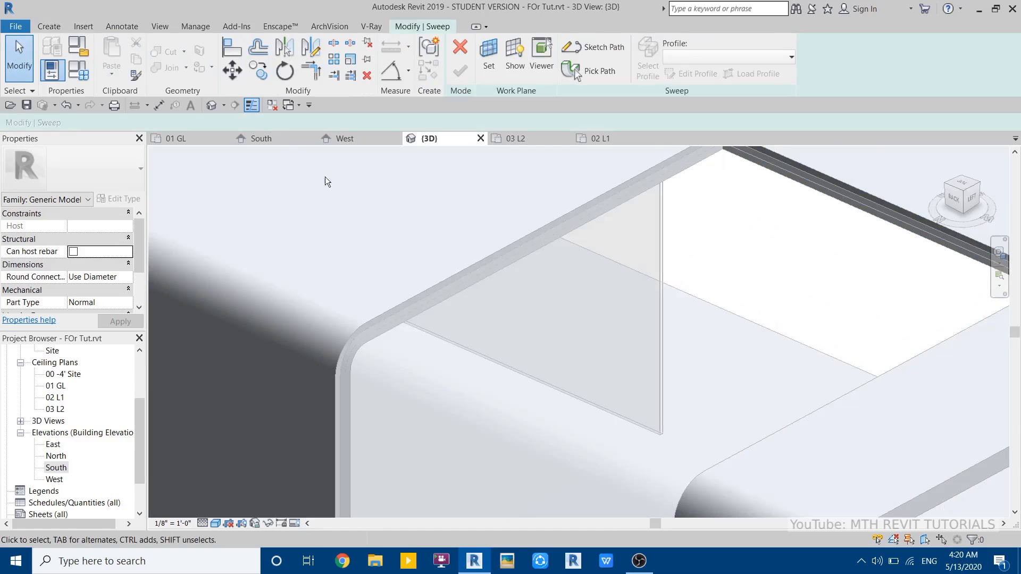
pyautogui.click(215, 524)
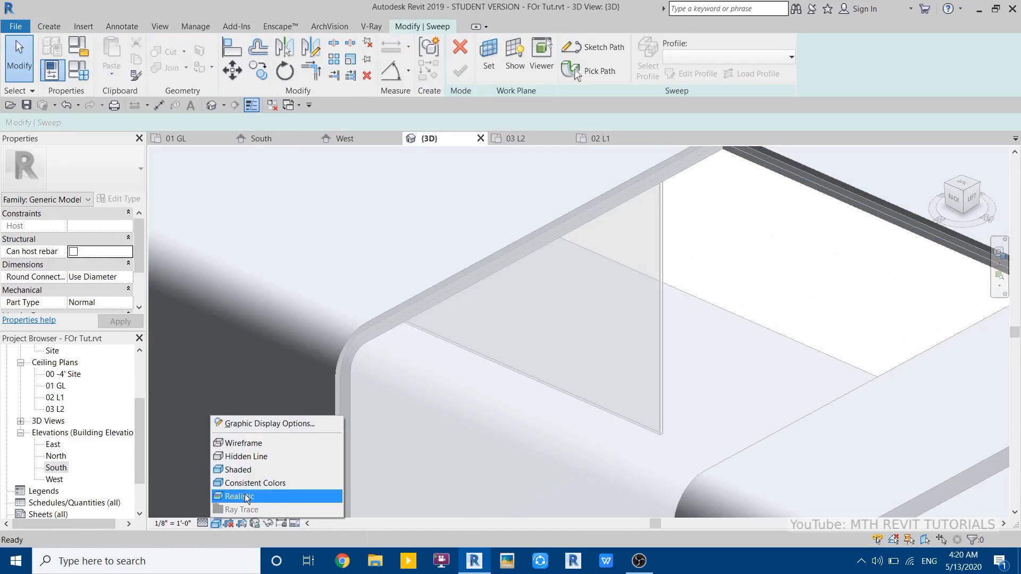
pyautogui.click(286, 455)
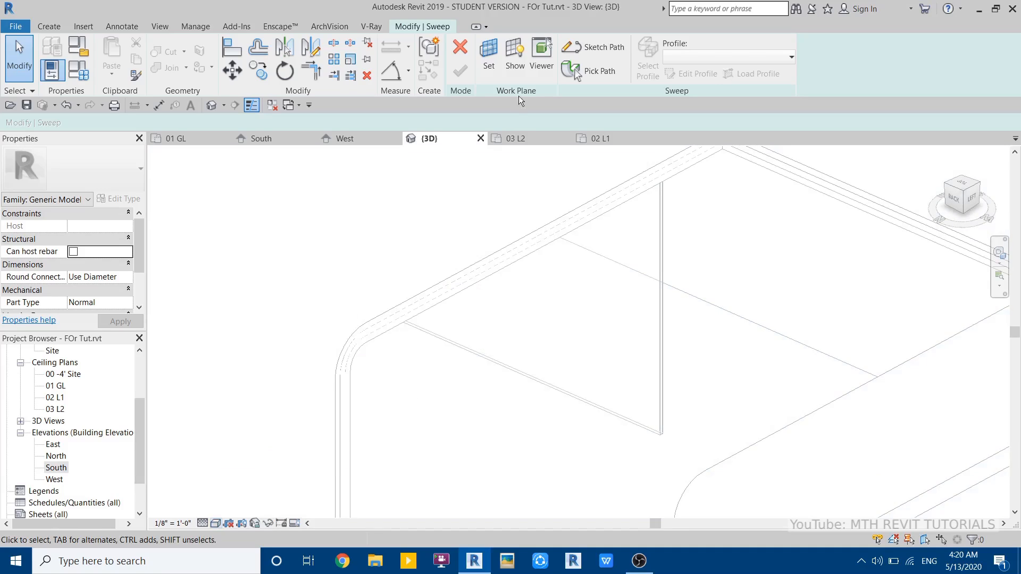
pyautogui.click(582, 72)
pyautogui.keyDown('shift'); pyautogui.moveTo(255, 398); pyautogui.dragTo(239, 374, button='middle'); pyautogui.keyUp('shift')
pyautogui.scroll(3, 352, 319)
pyautogui.scroll(-3, 390, 319)
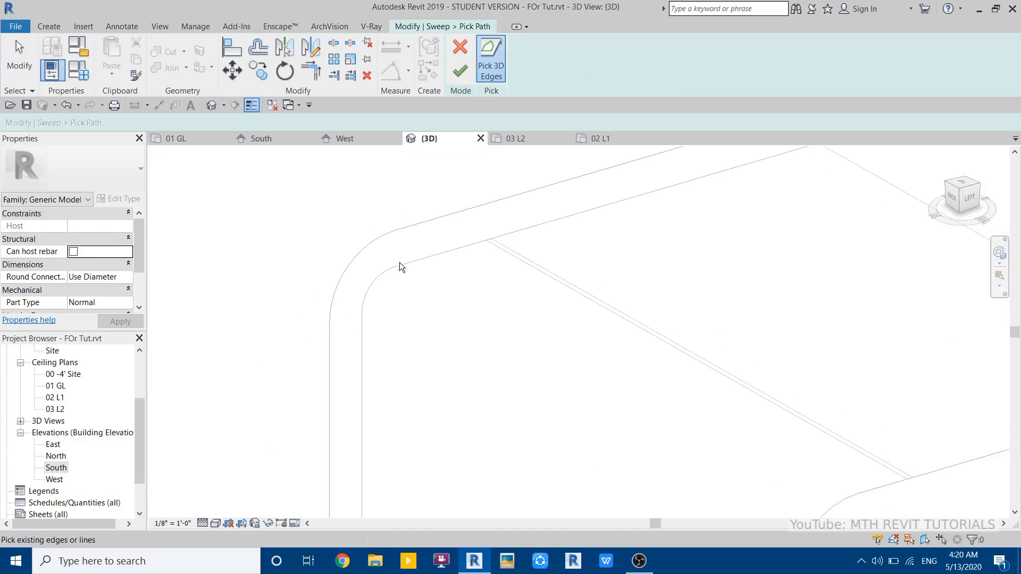
pyautogui.keyDown('shift'); pyautogui.moveTo(389, 333); pyautogui.dragTo(422, 321, button='middle'); pyautogui.keyUp('shift')
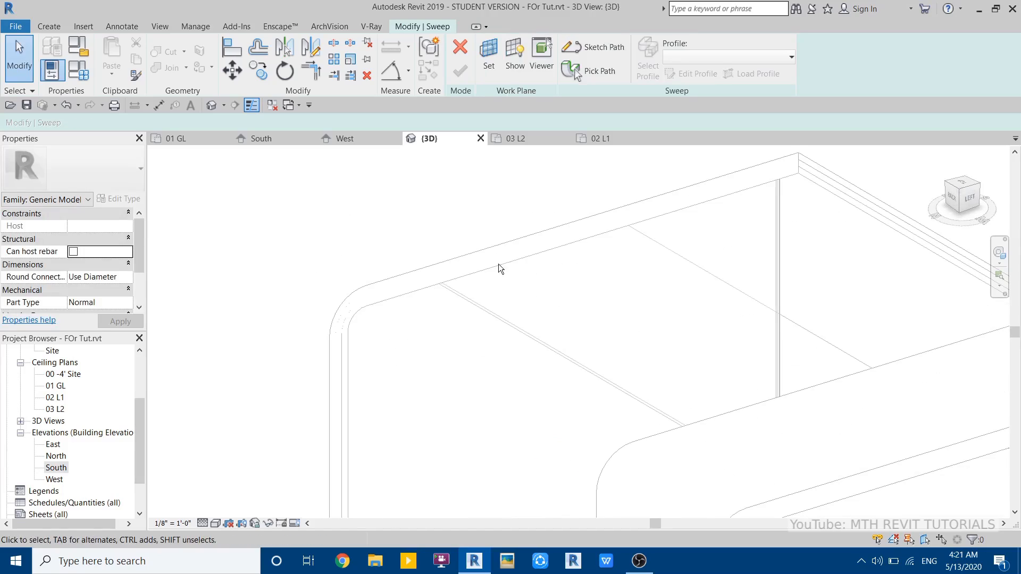
pyautogui.moveTo(371, 300); pyautogui.dragTo(394, 320, button='middle')
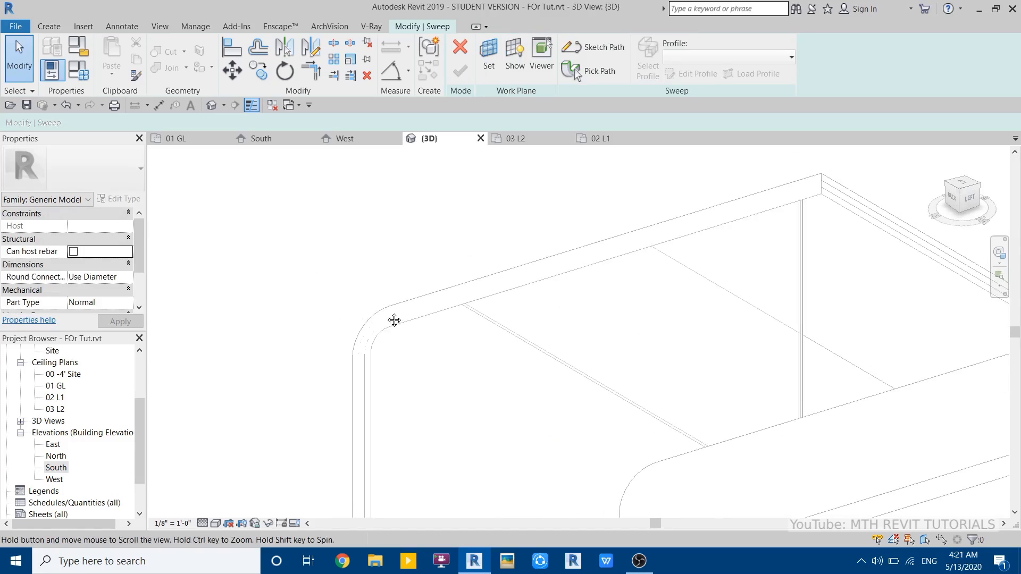
pyautogui.click(460, 48)
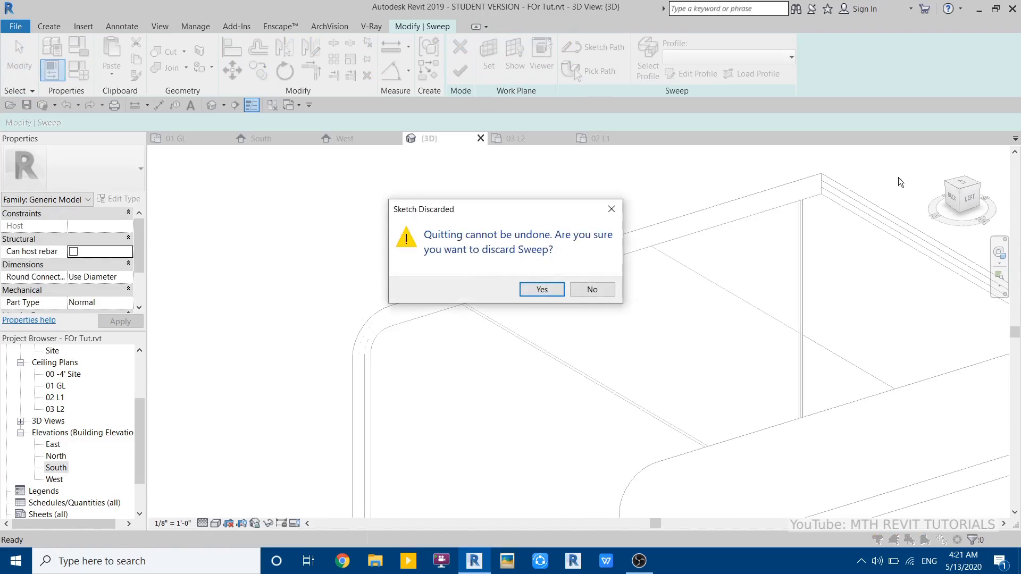
pyautogui.click(542, 290)
# - In the wireframe Back view, adjust the glass extrusion's side face to the side edge of the shell opening and deselect it
pyautogui.click(944, 202)
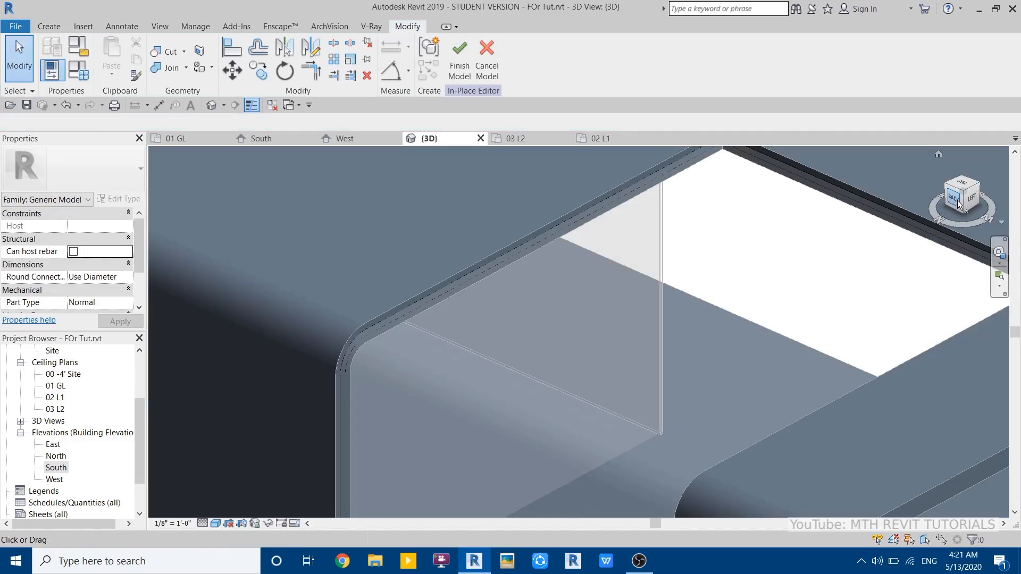
pyautogui.scroll(6, 672, 343)
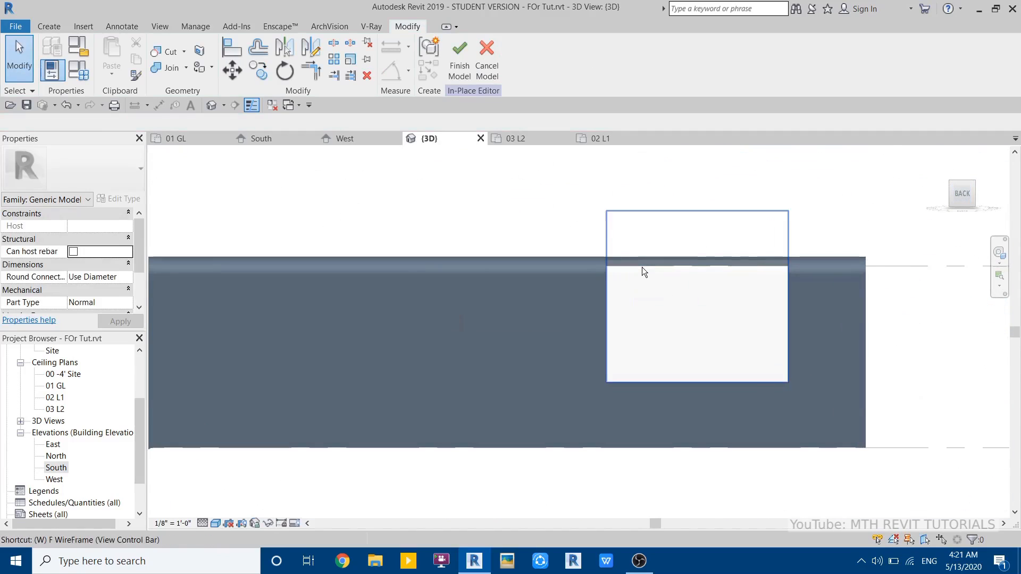
pyautogui.scroll(4, 628, 273)
pyautogui.click(566, 390)
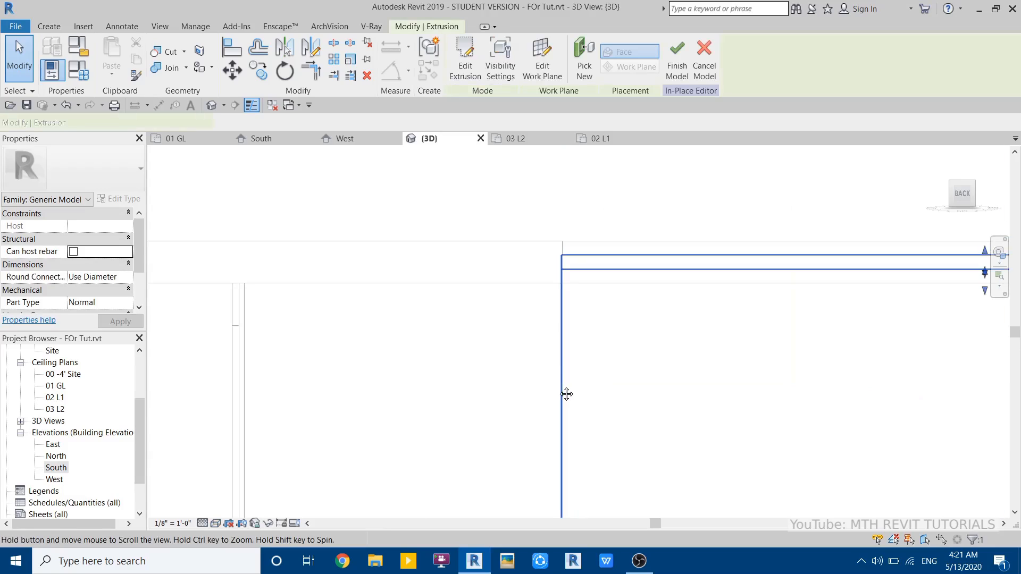
pyautogui.scroll(2, 532, 389)
pyautogui.moveTo(532, 384); pyautogui.dragTo(558, 323)
pyautogui.click(465, 310)
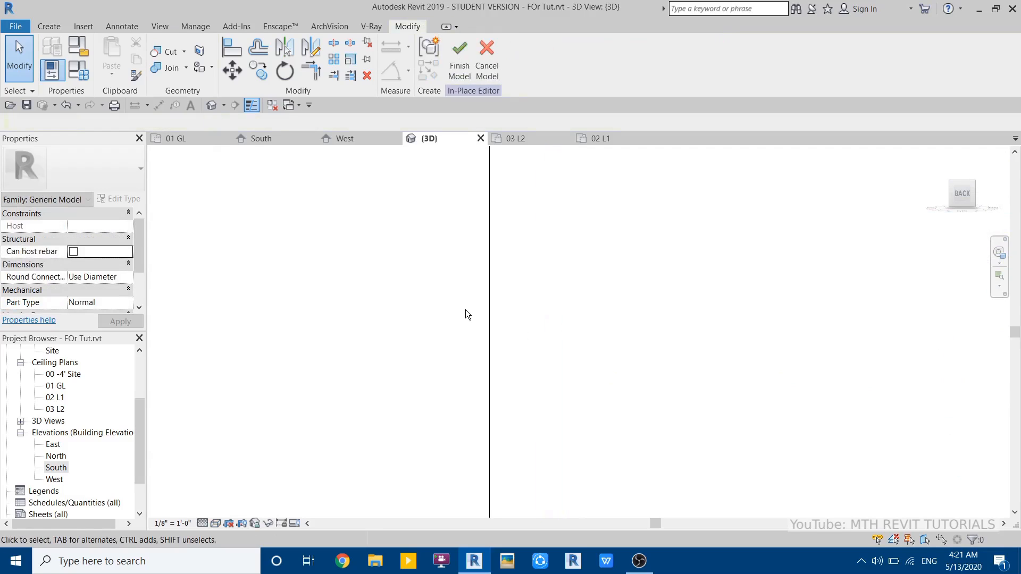
# - Start a new solid sweep with Pick Path and pick the glass extrusion's sloped, curved and vertical inner edges along one side
pyautogui.keyDown('shift'); pyautogui.moveTo(465, 310); pyautogui.dragTo(356, 346, button='middle'); pyautogui.keyUp('shift')
pyautogui.scroll(-4, 466, 320)
pyautogui.scroll(5, 343, 345)
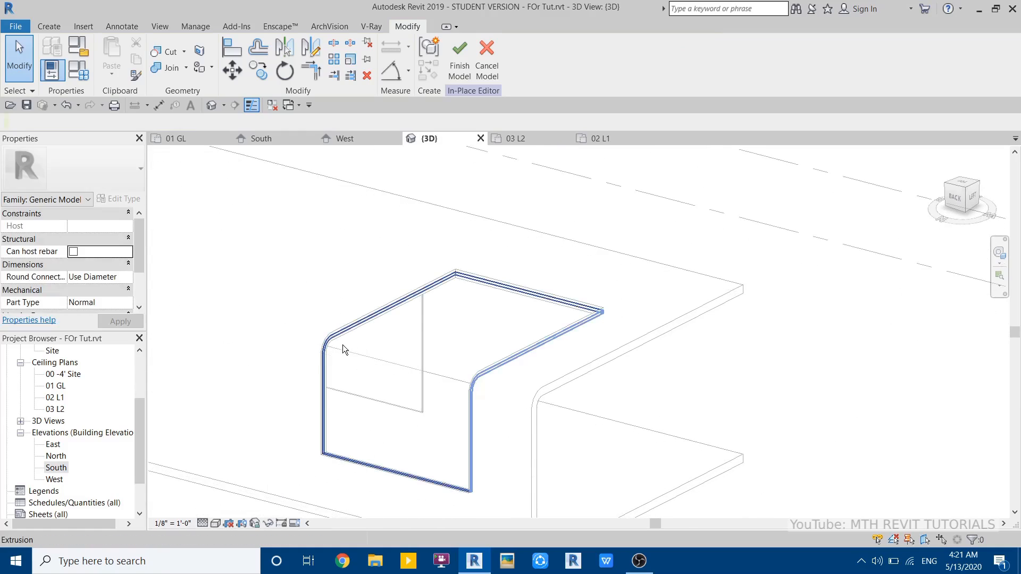
pyautogui.keyDown('shift'); pyautogui.moveTo(296, 215); pyautogui.dragTo(346, 282, button='middle'); pyautogui.keyUp('shift')
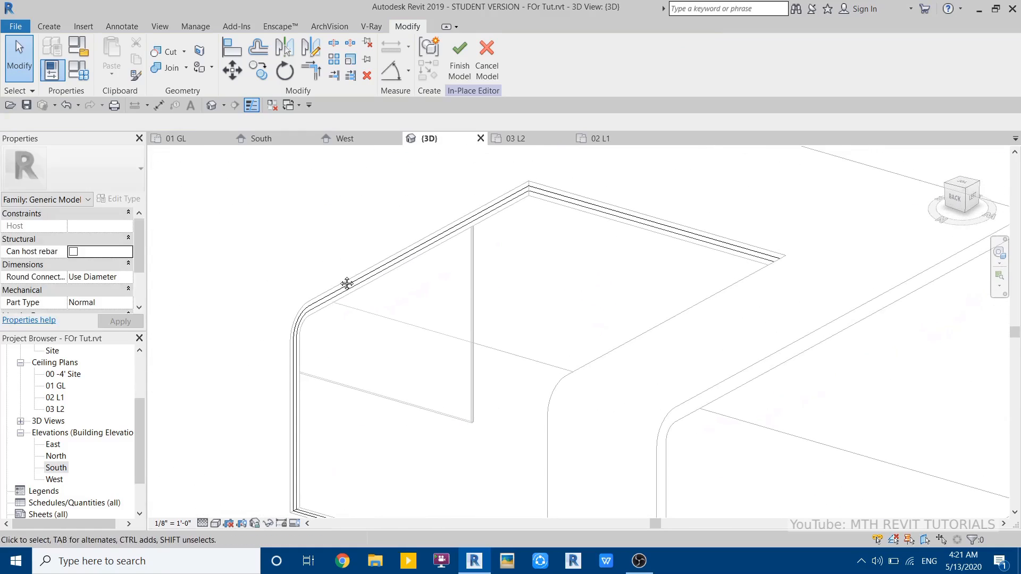
pyautogui.click(50, 28)
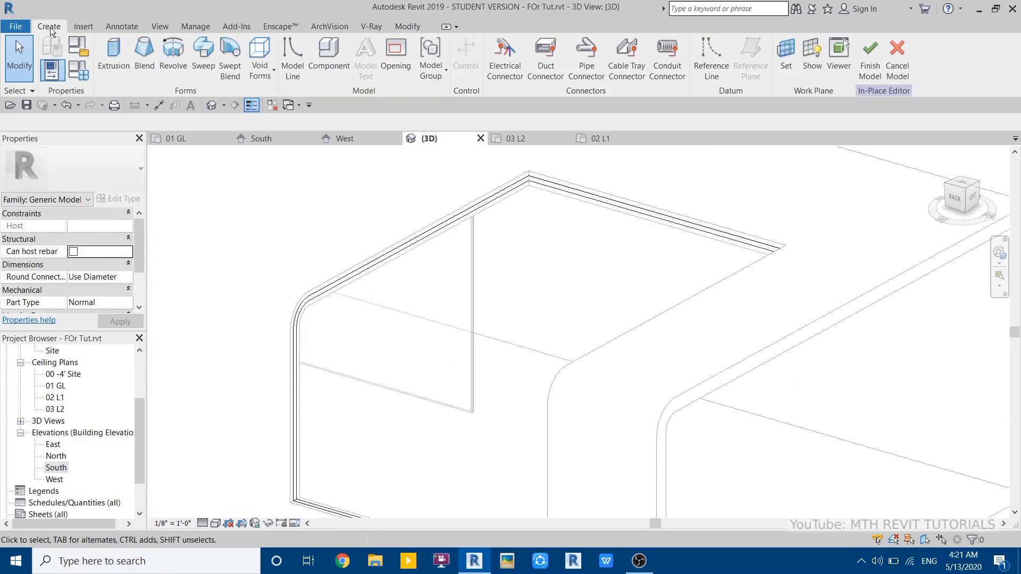
pyautogui.click(213, 61)
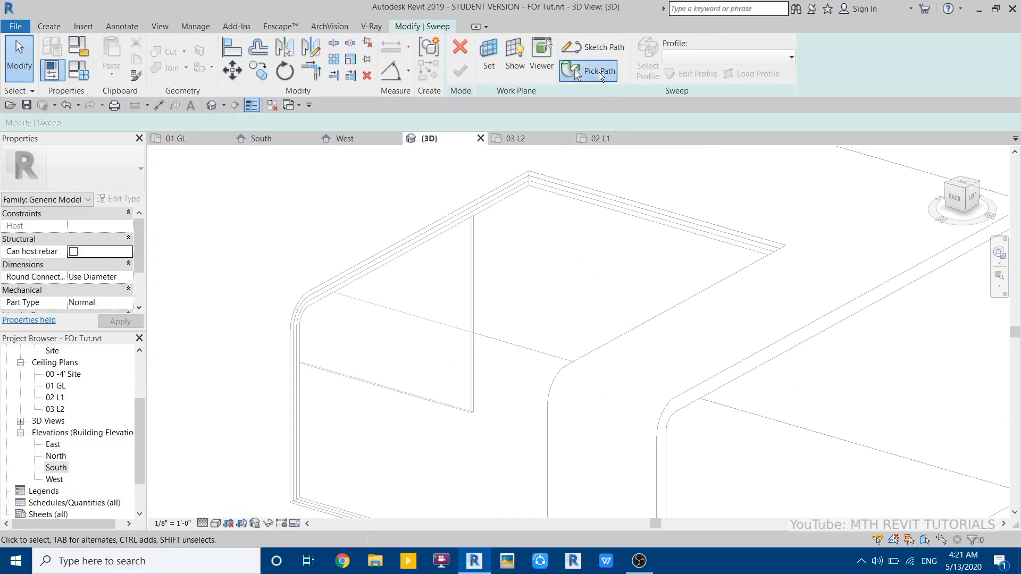
pyautogui.click(599, 72)
pyautogui.scroll(4, 257, 317)
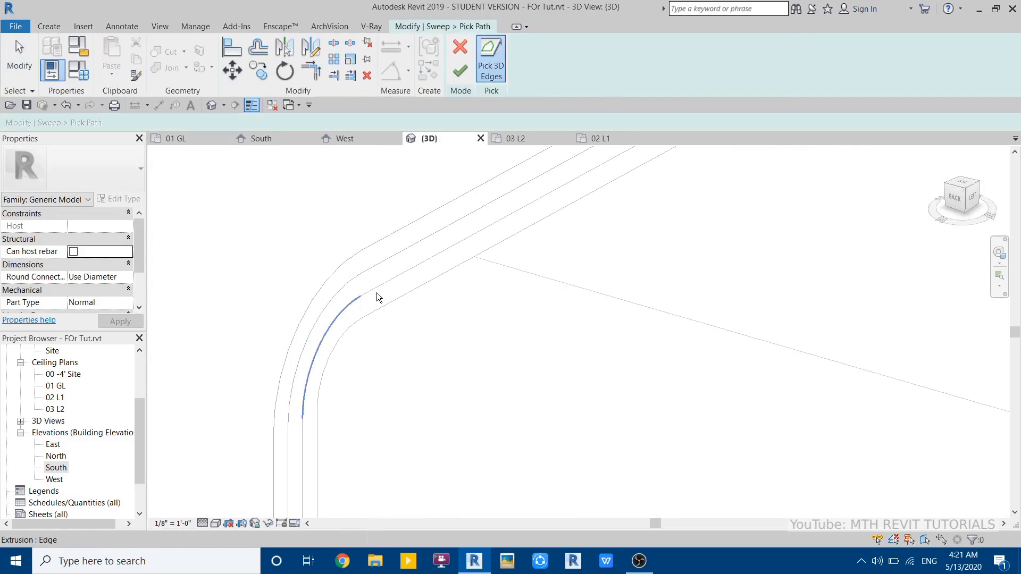
pyautogui.click(376, 290)
pyautogui.click(340, 315)
pyautogui.scroll(-4, 351, 190)
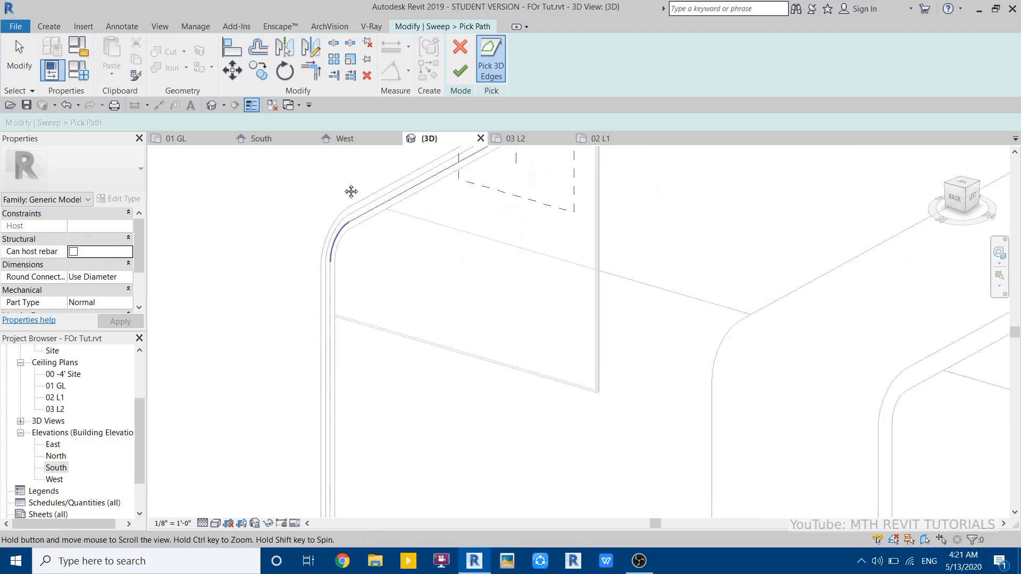
pyautogui.click(329, 234)
# - Extend the sweep path with the glass extrusion's bottom inner edge and the vertical inner edge on the opposite side
pyautogui.moveTo(402, 390); pyautogui.dragTo(334, 266, button='middle')
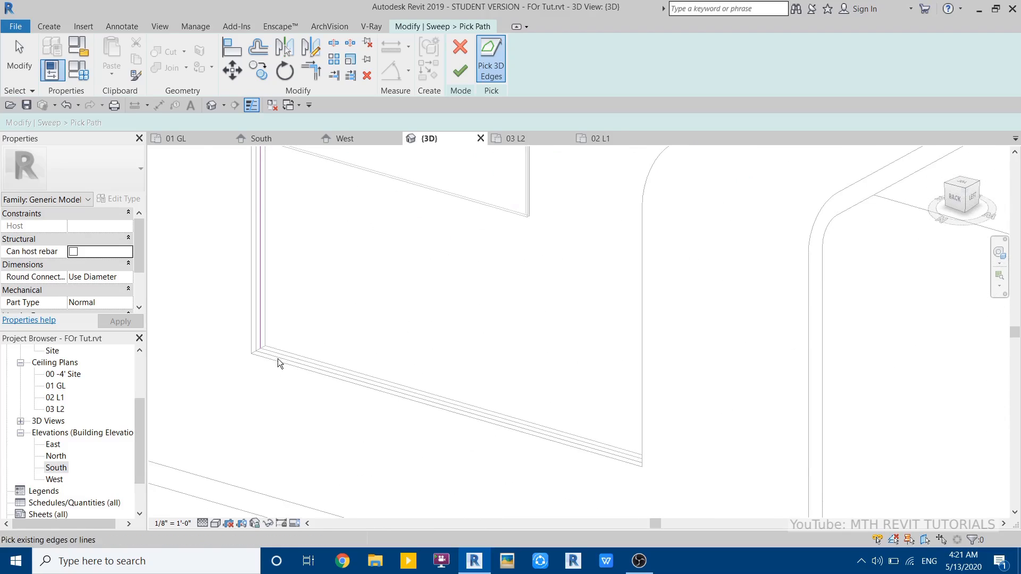
pyautogui.scroll(3, 302, 345)
pyautogui.click(260, 365)
pyautogui.scroll(-3, 384, 260)
pyautogui.keyDown('shift'); pyautogui.moveTo(620, 299); pyautogui.dragTo(750, 280, button='middle'); pyautogui.keyUp('shift')
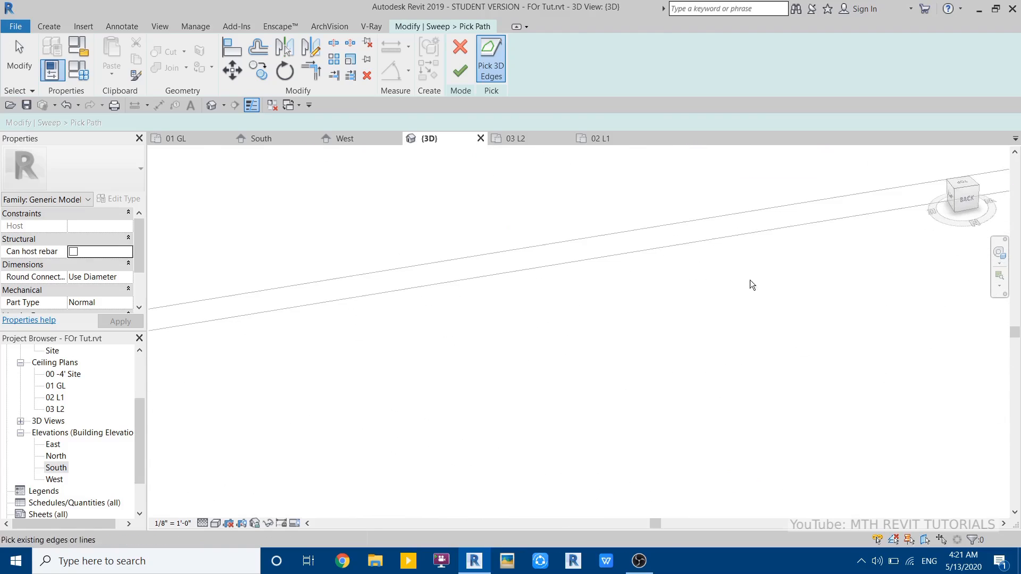
pyautogui.moveTo(750, 212); pyautogui.dragTo(750, 471, button='middle')
pyautogui.scroll(4, 857, 248)
pyautogui.scroll(1, 673, 421)
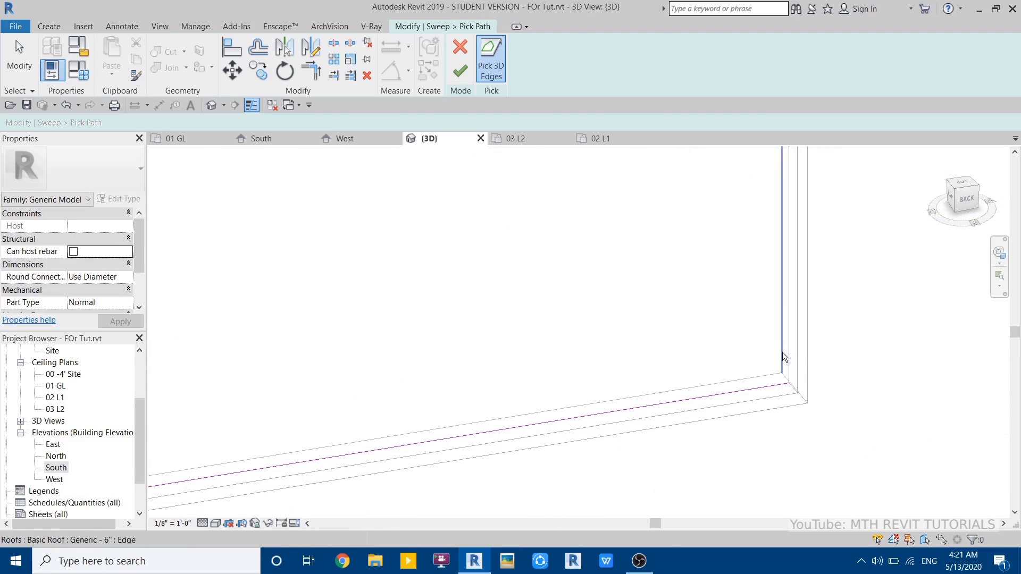
pyautogui.click(791, 346)
# - Close the sweep path with the opposite side's curved and sloped inner edges and the upper inner edge, and finish the path
pyautogui.scroll(-3, 791, 345)
pyautogui.moveTo(785, 183); pyautogui.dragTo(658, 384, button='middle')
pyautogui.scroll(3, 670, 385)
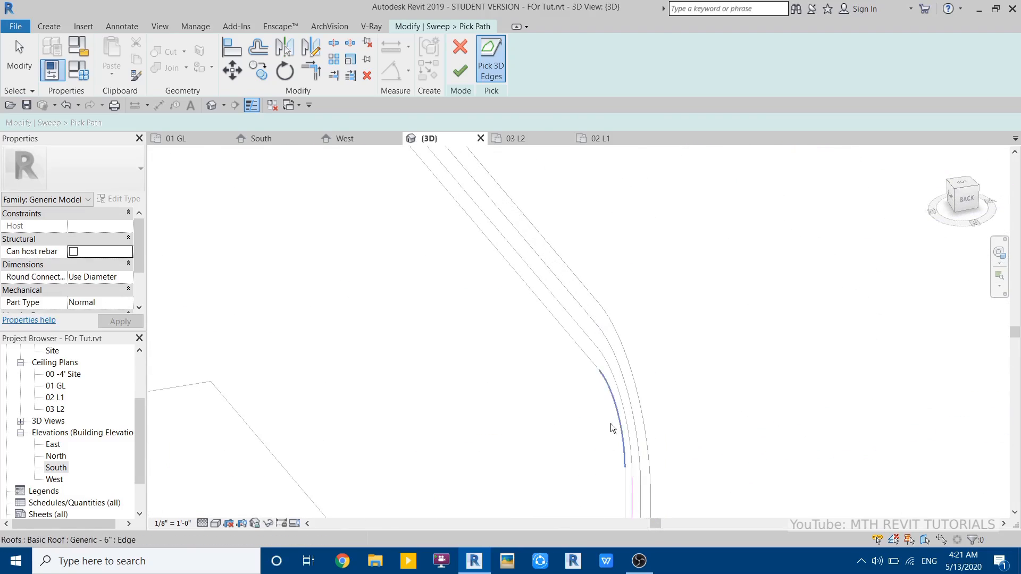
pyautogui.keyDown('shift'); pyautogui.moveTo(611, 424); pyautogui.dragTo(630, 423, button='middle'); pyautogui.keyUp('shift')
pyautogui.click(631, 414)
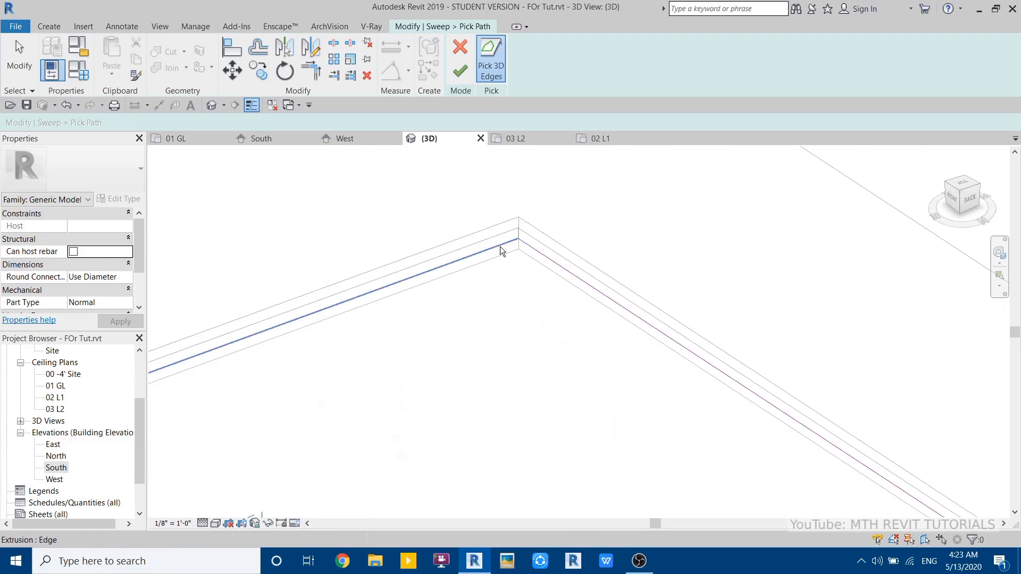
pyautogui.click(500, 246)
pyautogui.scroll(-5, 545, 219)
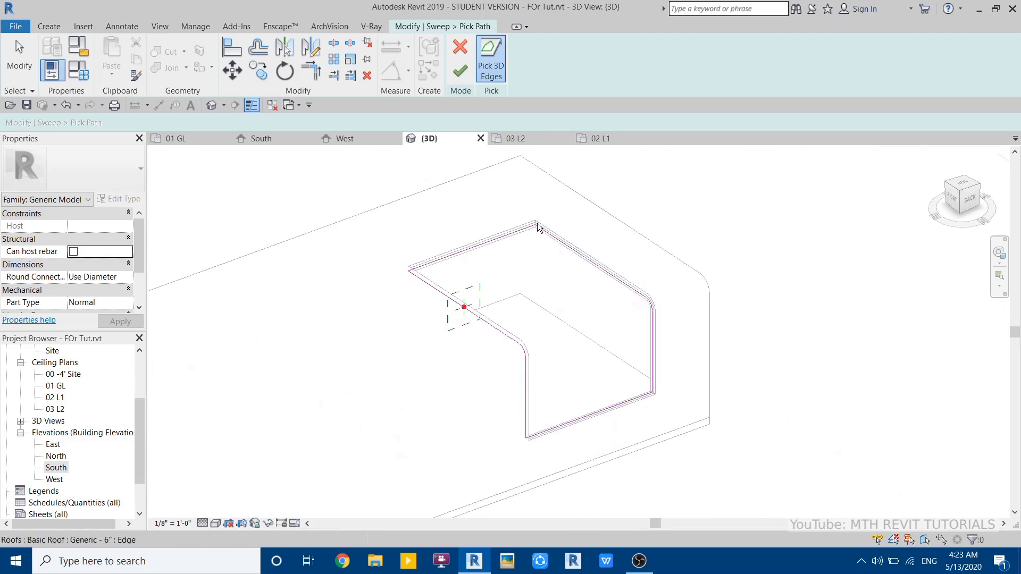
pyautogui.scroll(3, 488, 270)
pyautogui.press('Escape')
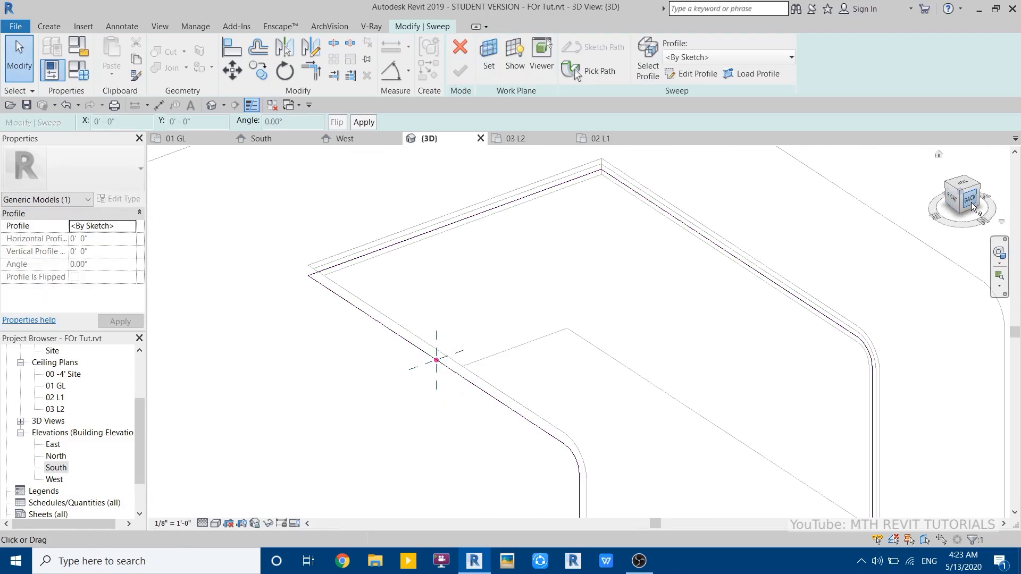
# - From the Back view, sketch a rectangular sweep profile about 6 1/2" wide and 3 3/4" high at the path's reference point
pyautogui.click(619, 235)
pyautogui.click(969, 198)
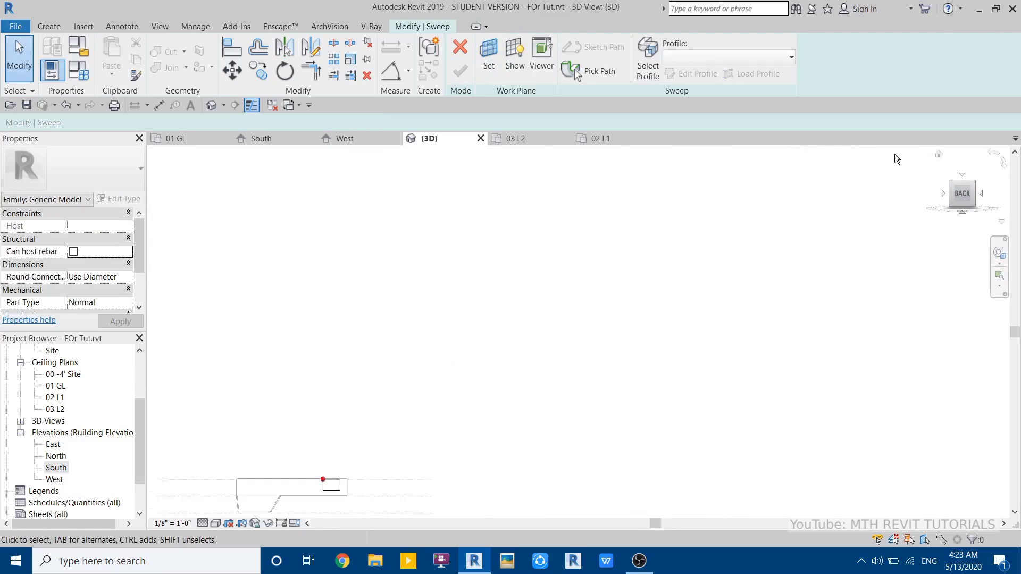
pyautogui.scroll(6, 262, 432)
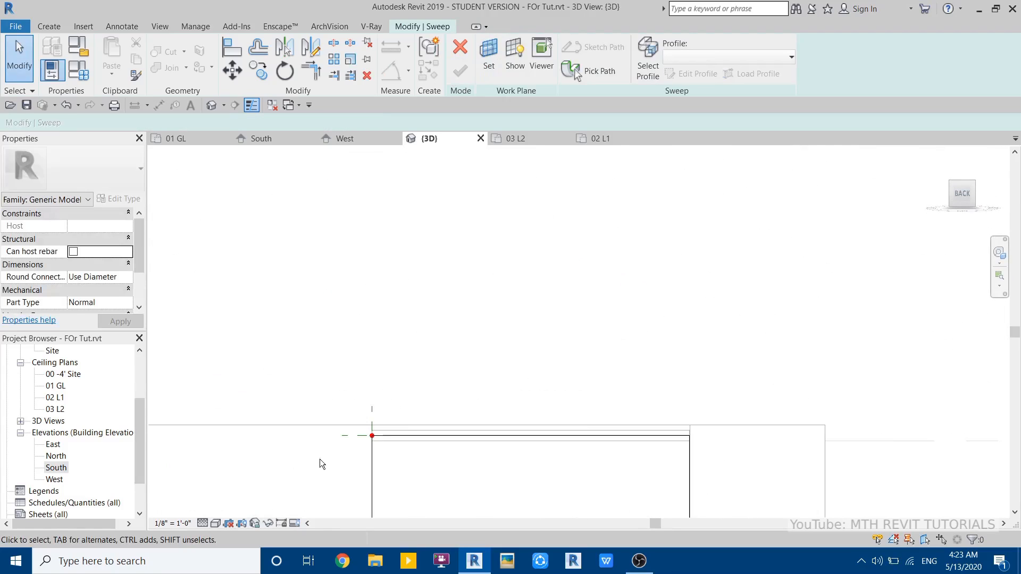
pyautogui.scroll(3, 373, 443)
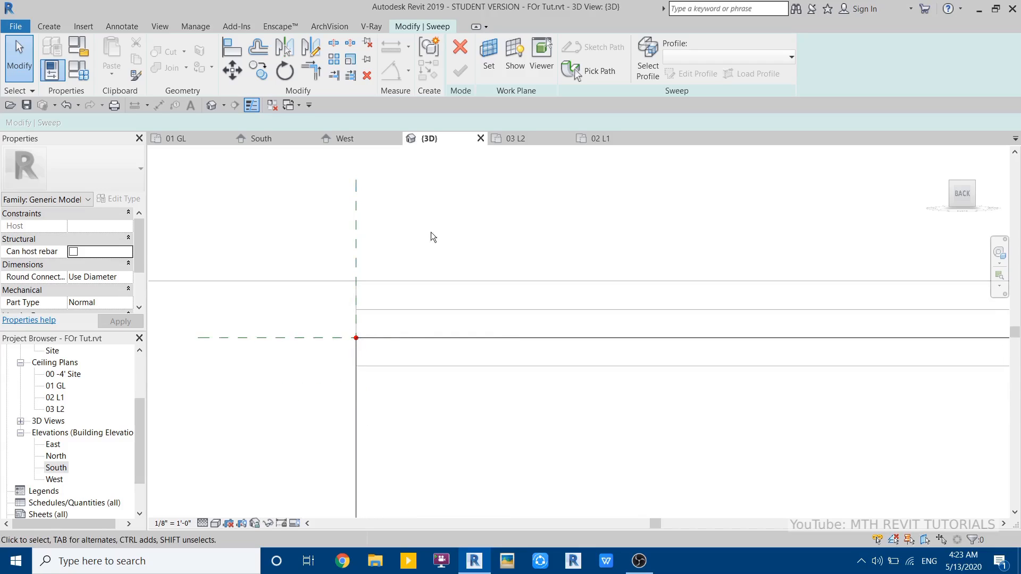
pyautogui.click(650, 68)
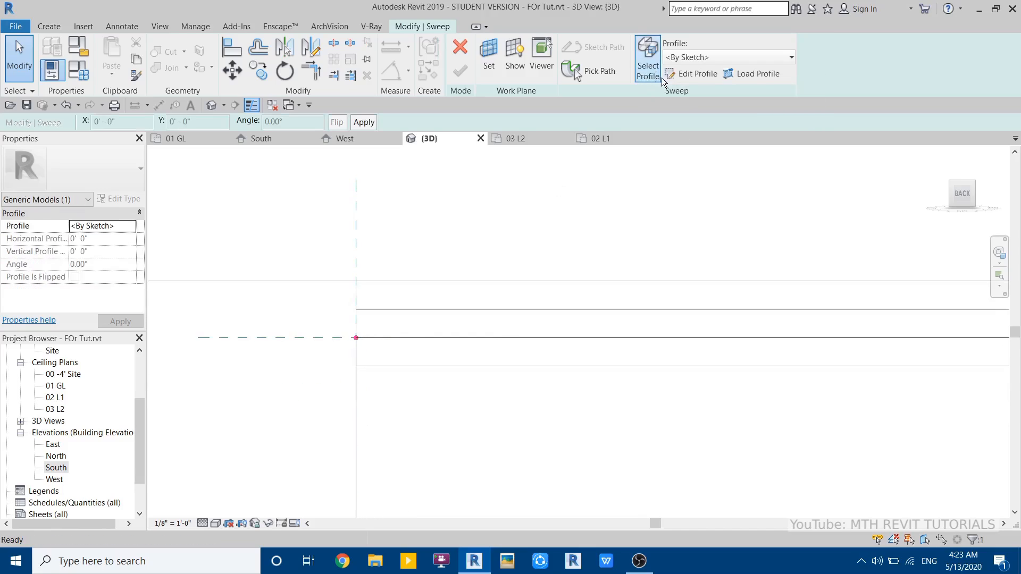
pyautogui.click(691, 78)
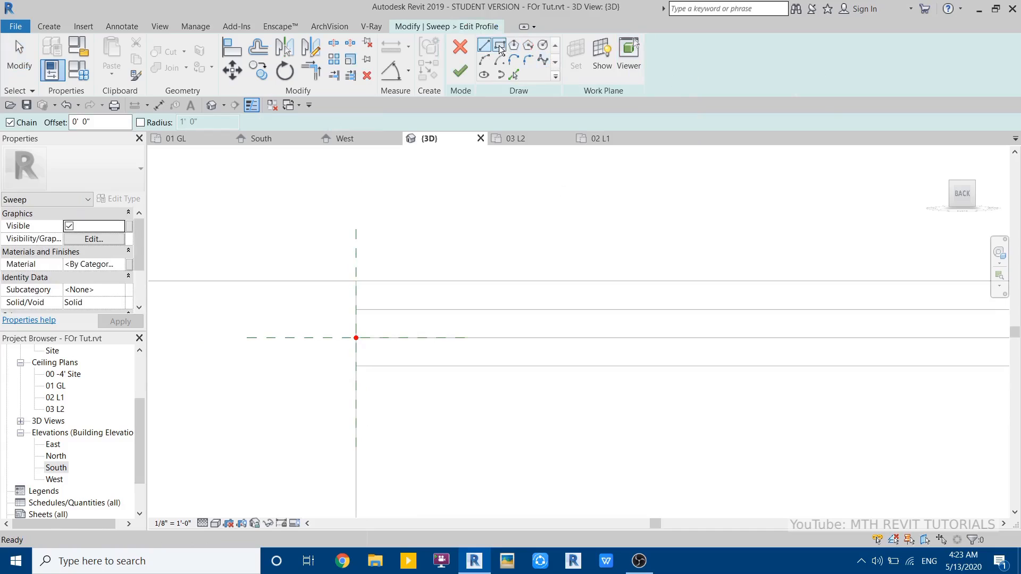
pyautogui.click(500, 47)
pyautogui.click(355, 297)
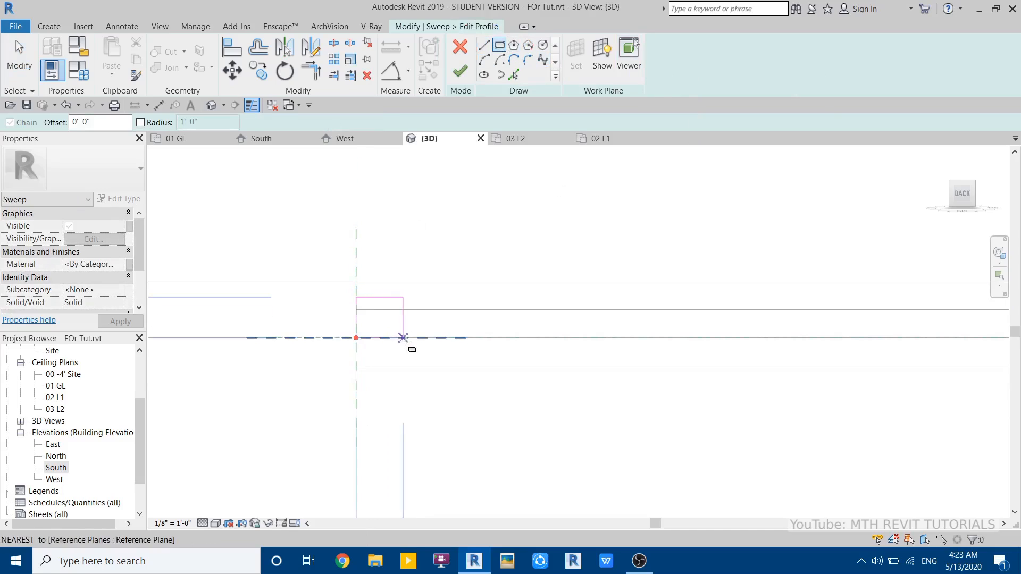
pyautogui.click(449, 351)
pyautogui.press('Escape')
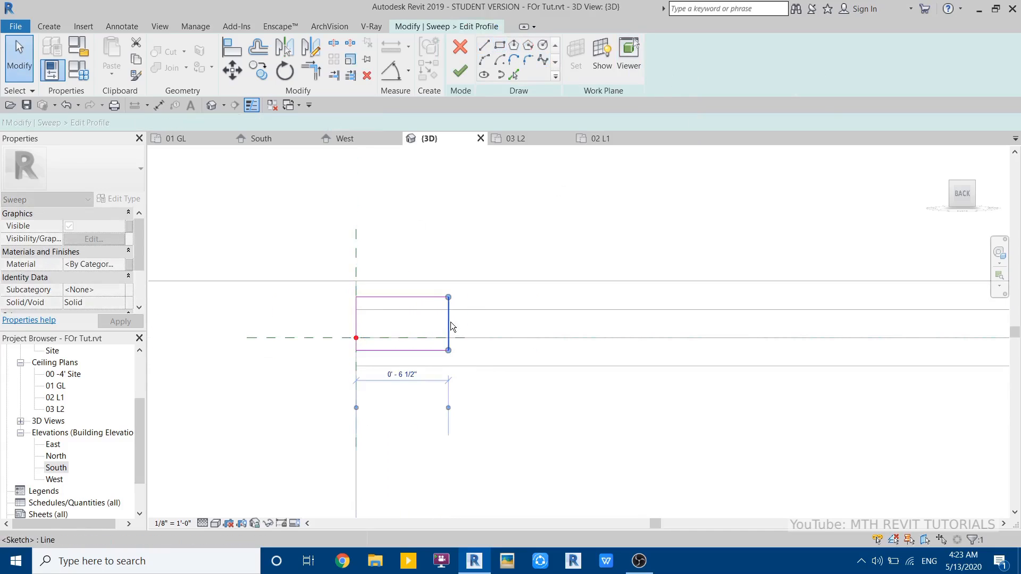
# - Set the profile rectangle's width to 5" and its height to 3"
pyautogui.click(451, 321)
pyautogui.click(399, 374)
pyautogui.write('5"')
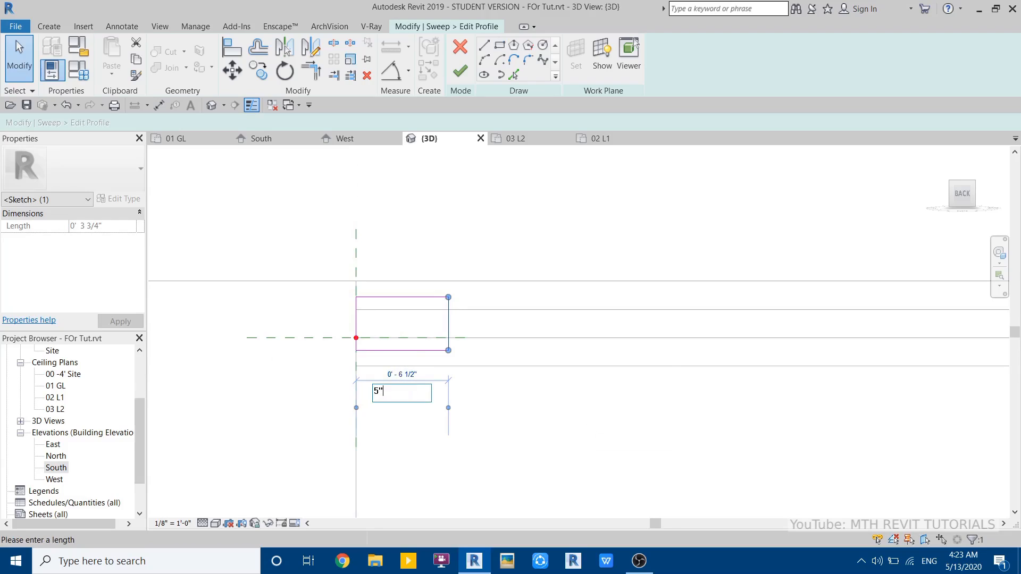
pyautogui.press('Return')
pyautogui.click(371, 297)
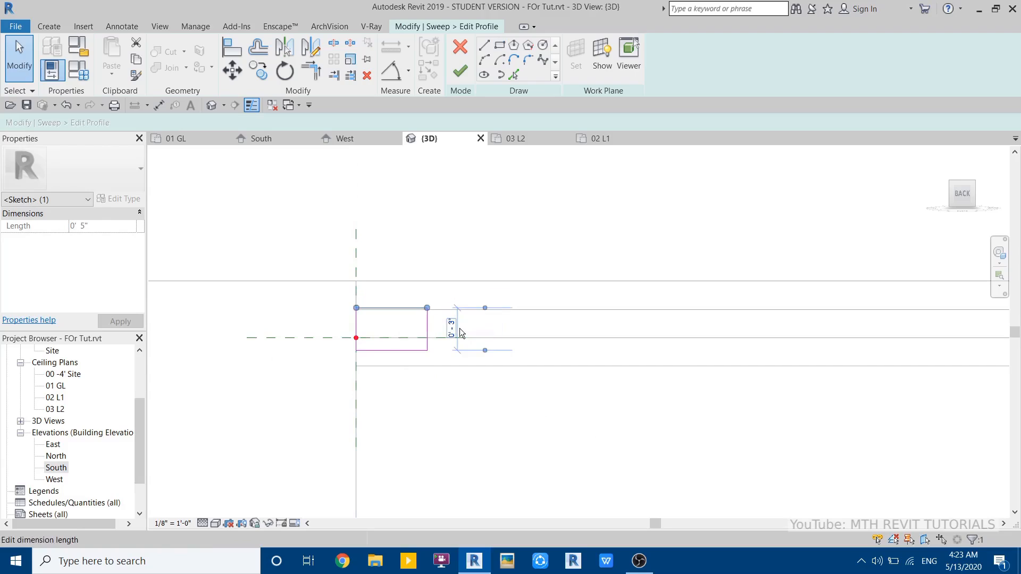
pyautogui.press('Escape')
# - Move the whole profile rectangle slightly up along the vertical reference plane, centring it on the glass thickness, and deselect it
pyautogui.moveTo(299, 271); pyautogui.dragTo(447, 366)
pyautogui.scroll(3, 313, 291)
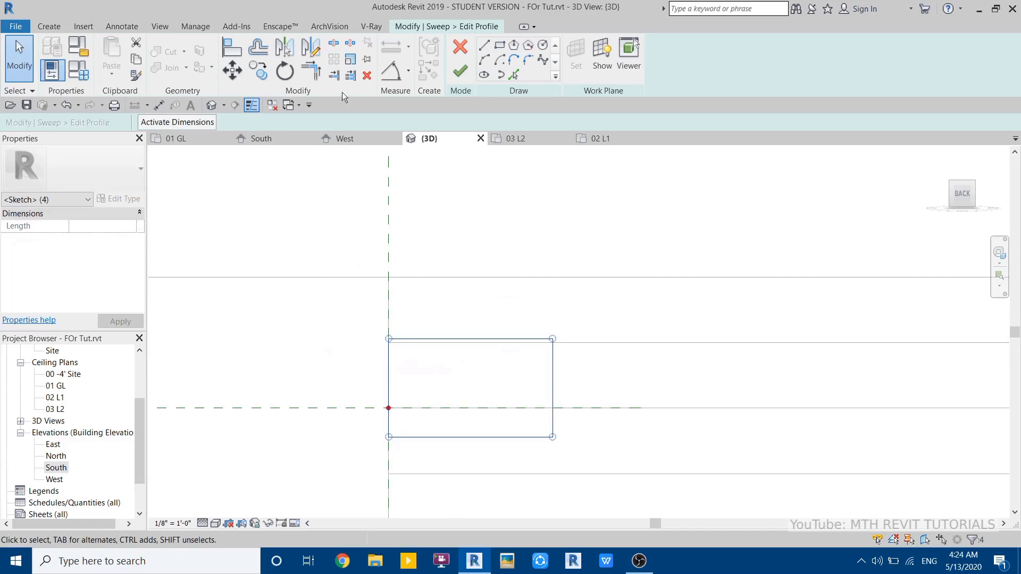
pyautogui.click(232, 69)
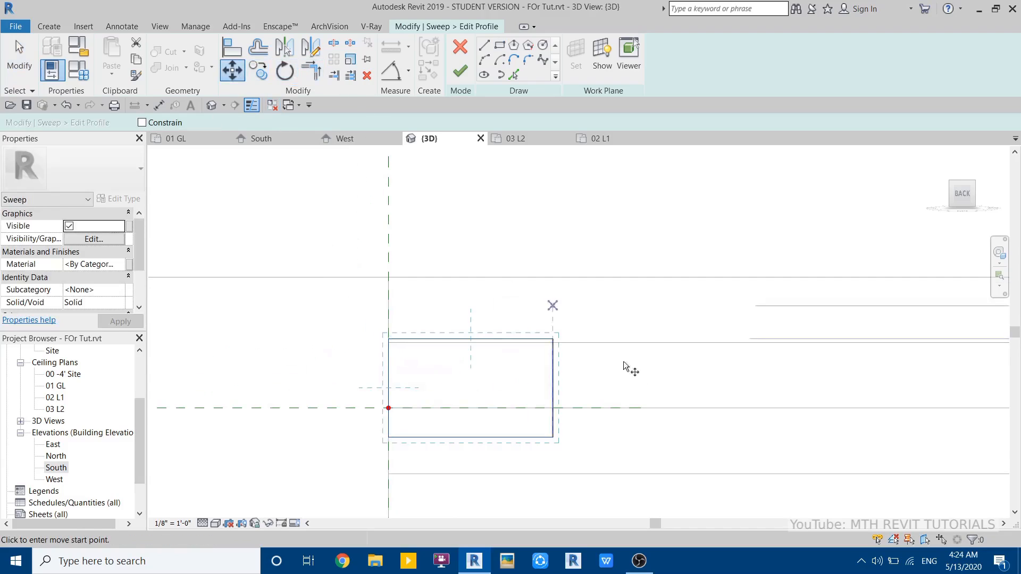
pyautogui.click(388, 375)
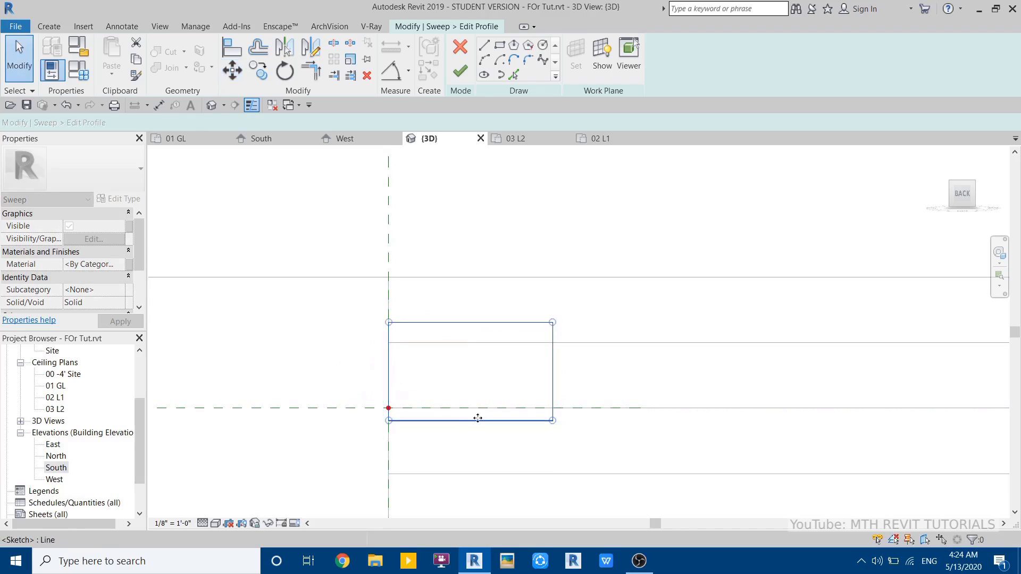
pyautogui.press('Escape')
pyautogui.scroll(-5, 485, 277)
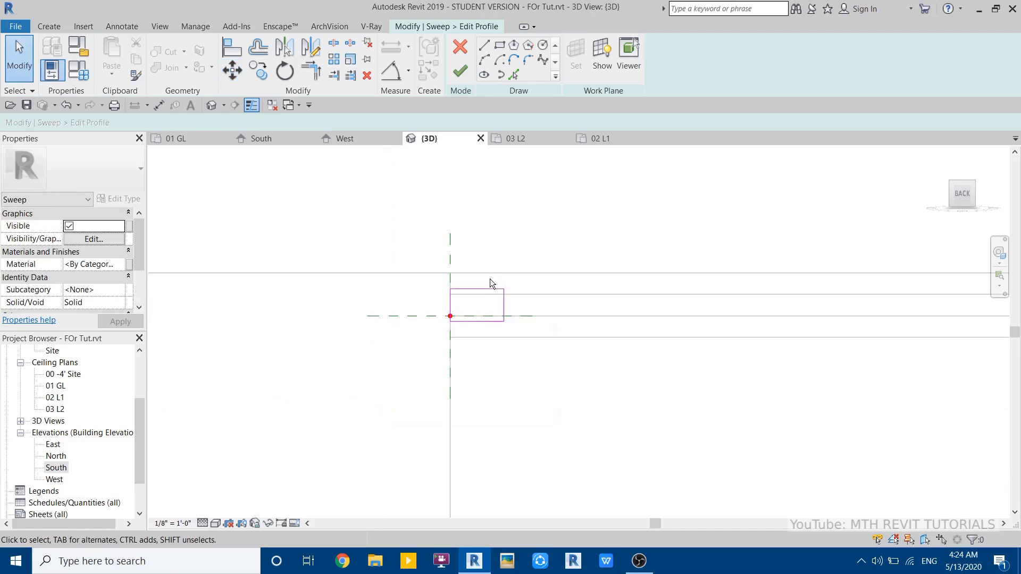
pyautogui.moveTo(490, 282)
pyautogui.keyDown('shift'); pyautogui.mouseDown(button='middle')
pyautogui.moveTo(481, 347)
pyautogui.moveTo(318, 427)
pyautogui.moveTo(541, 291)
pyautogui.moveTo(549, 398)
pyautogui.mouseUp(button='middle'); pyautogui.keyUp('shift')
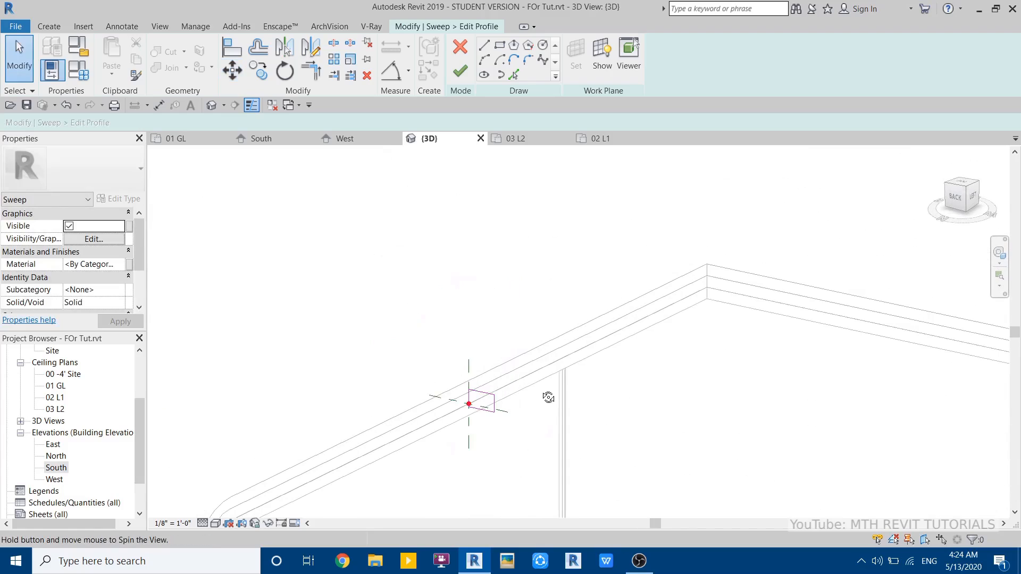
# - Finish the rectangular profile and complete the frame sweep around the edges of the glass opening
pyautogui.keyDown('shift'); pyautogui.moveTo(477, 425); pyautogui.dragTo(477, 246, button='middle'); pyautogui.keyUp('shift')
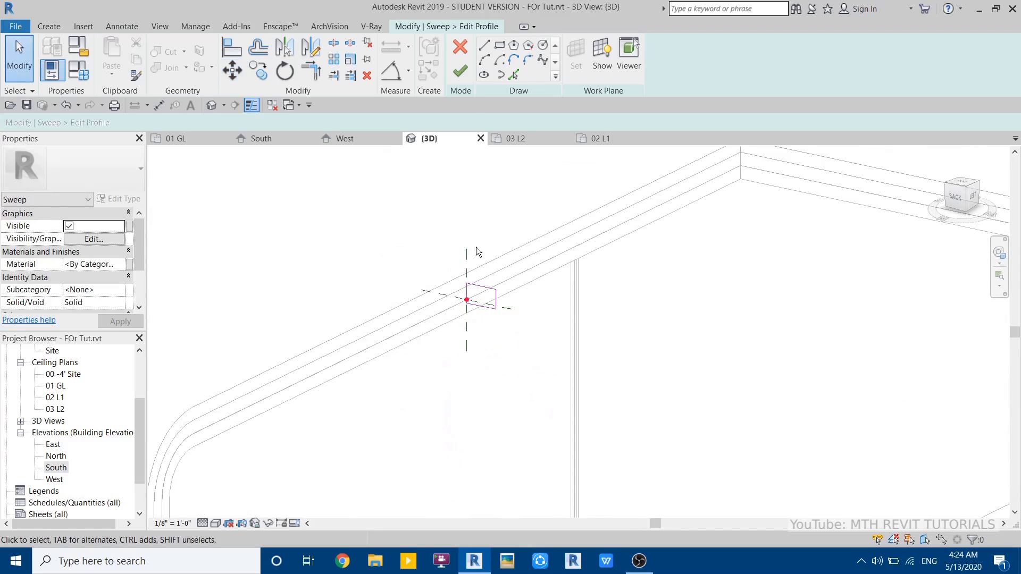
pyautogui.click(461, 74)
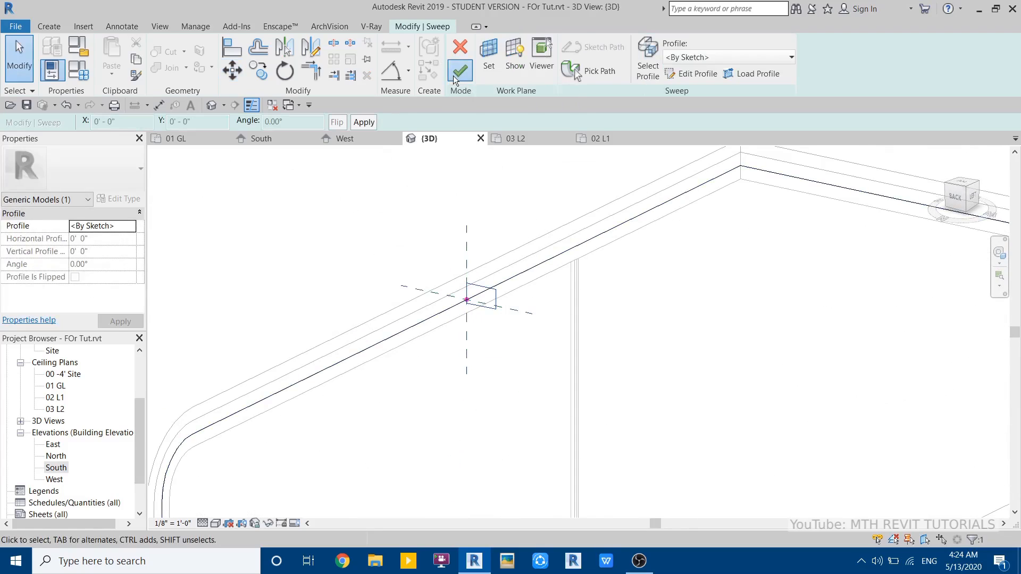
pyautogui.click(456, 73)
pyautogui.keyDown('shift'); pyautogui.moveTo(528, 229); pyautogui.dragTo(532, 266, button='middle'); pyautogui.keyUp('shift')
pyautogui.press('Escape')
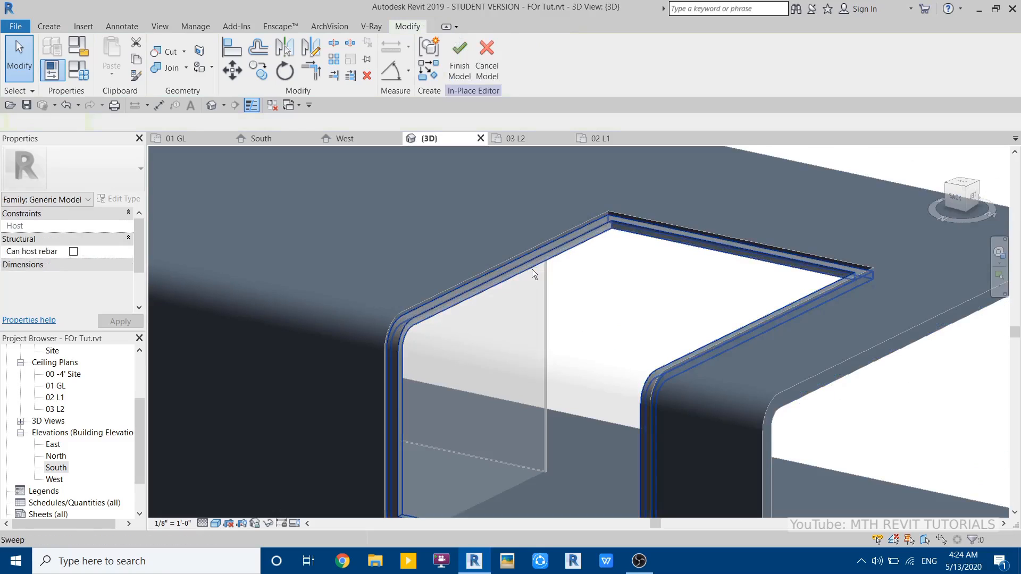
# - Assign the Aluminum material to the frame sweep and turn on Use Render Appearance for its shading
pyautogui.keyDown('shift'); pyautogui.moveTo(350, 351); pyautogui.dragTo(451, 382, button='middle'); pyautogui.keyUp('shift')
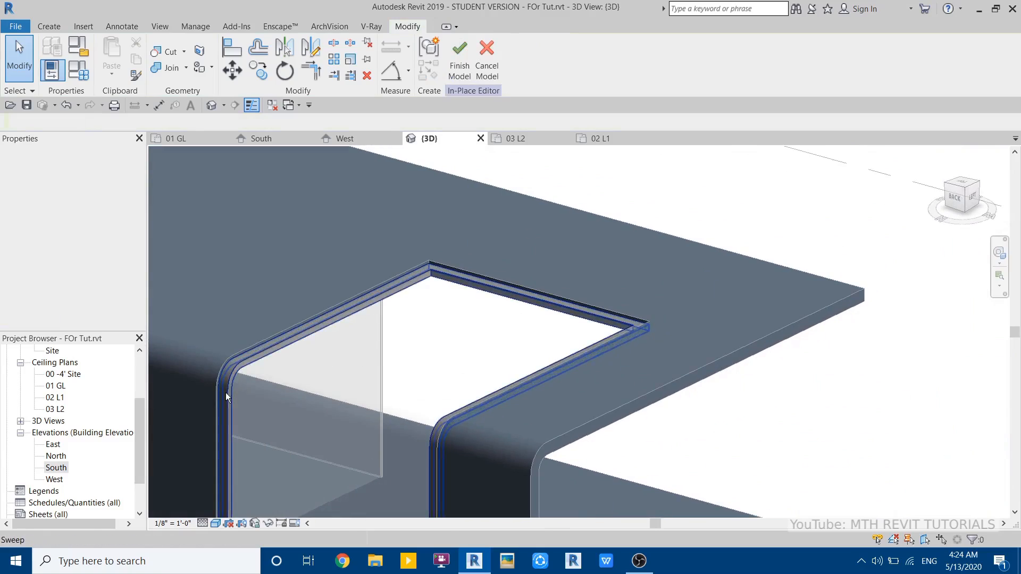
pyautogui.scroll(4, 226, 392)
pyautogui.scroll(-5, 464, 238)
pyautogui.scroll(5, 456, 264)
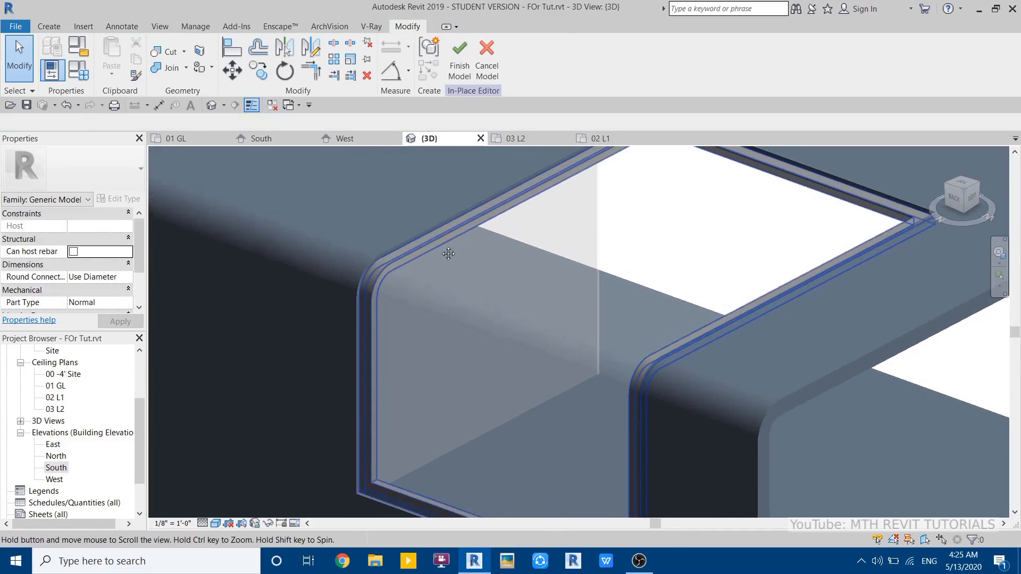
pyautogui.click(370, 298)
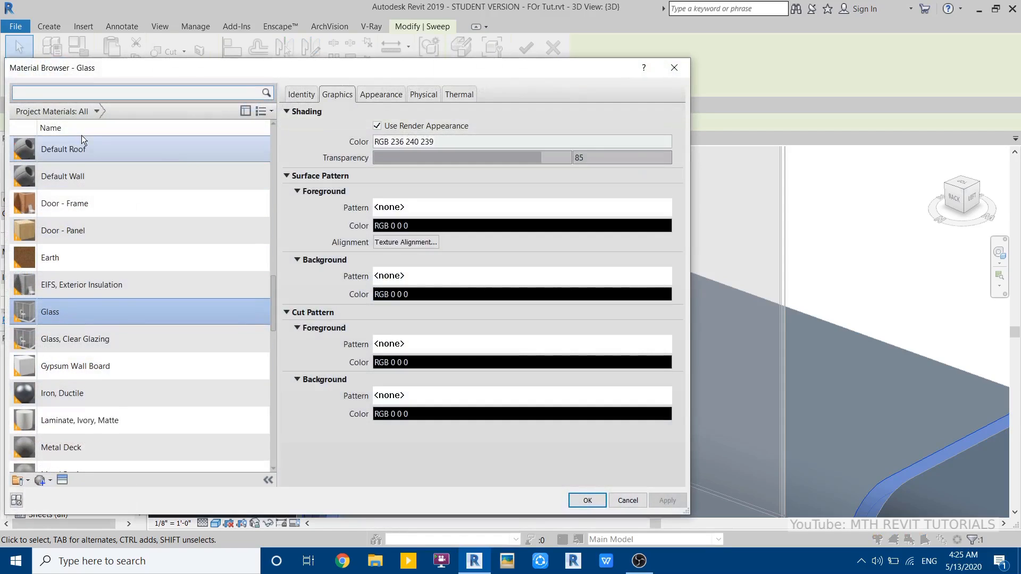
pyautogui.click(64, 245)
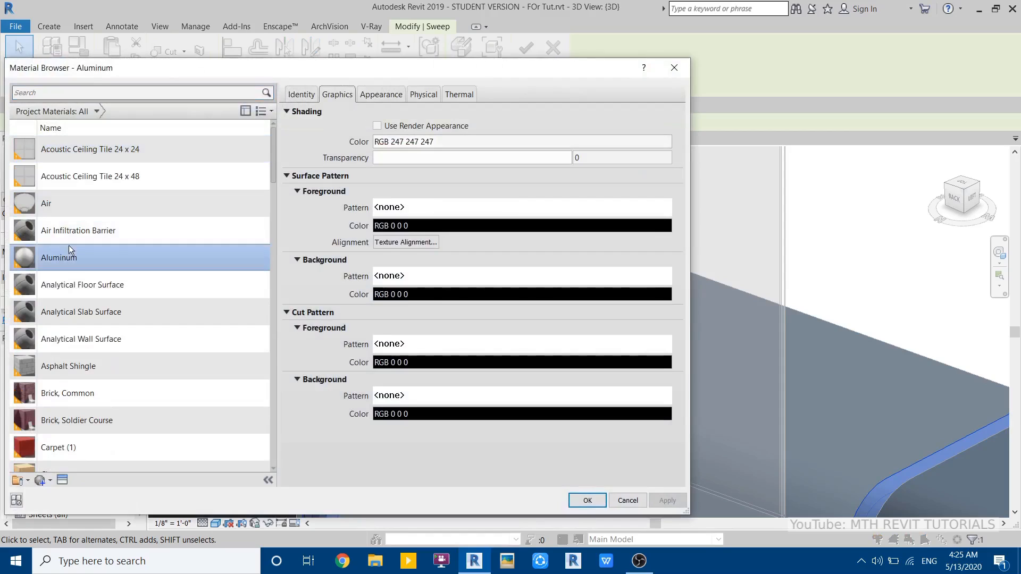
pyautogui.click(377, 126)
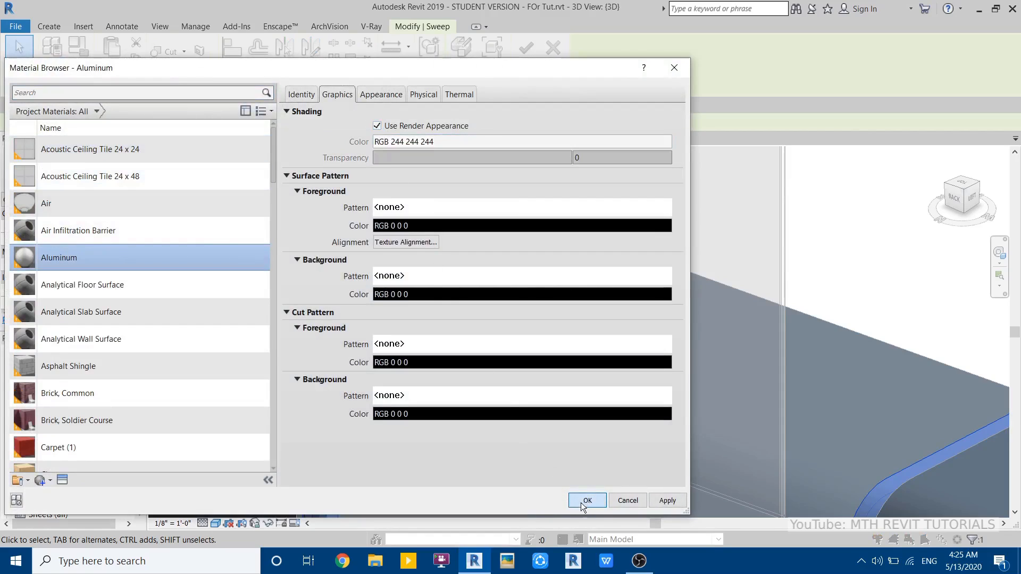
pyautogui.click(588, 501)
pyautogui.click(461, 324)
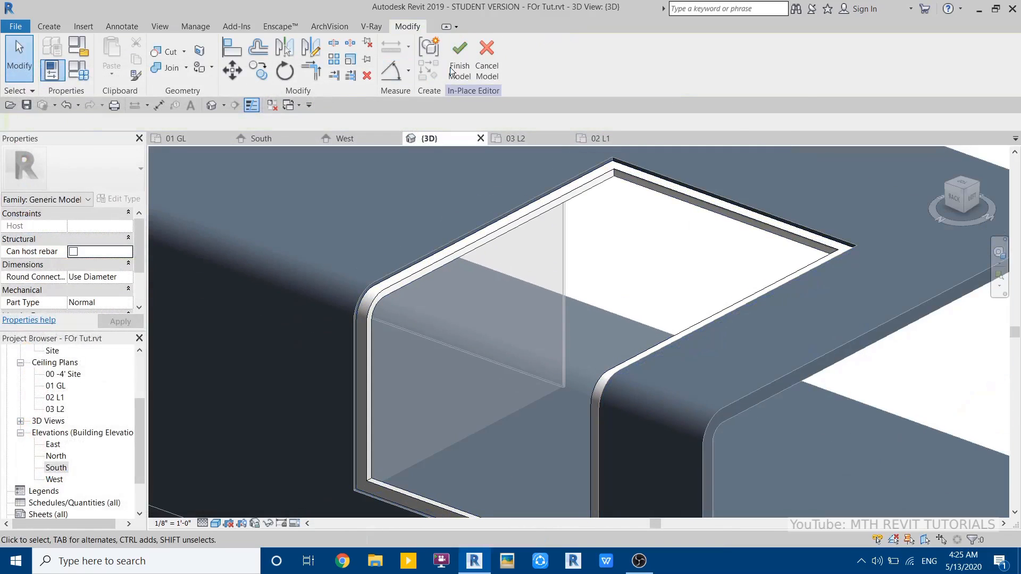
# - Finish the in-place model of the glass and frame, and view the sloped shell section near the entrance door
pyautogui.scroll(-4, 319, 251)
pyautogui.keyDown('shift'); pyautogui.moveTo(346, 297); pyautogui.dragTo(227, 213, button='middle'); pyautogui.keyUp('shift')
pyautogui.moveTo(573, 366); pyautogui.dragTo(334, 229, button='middle')
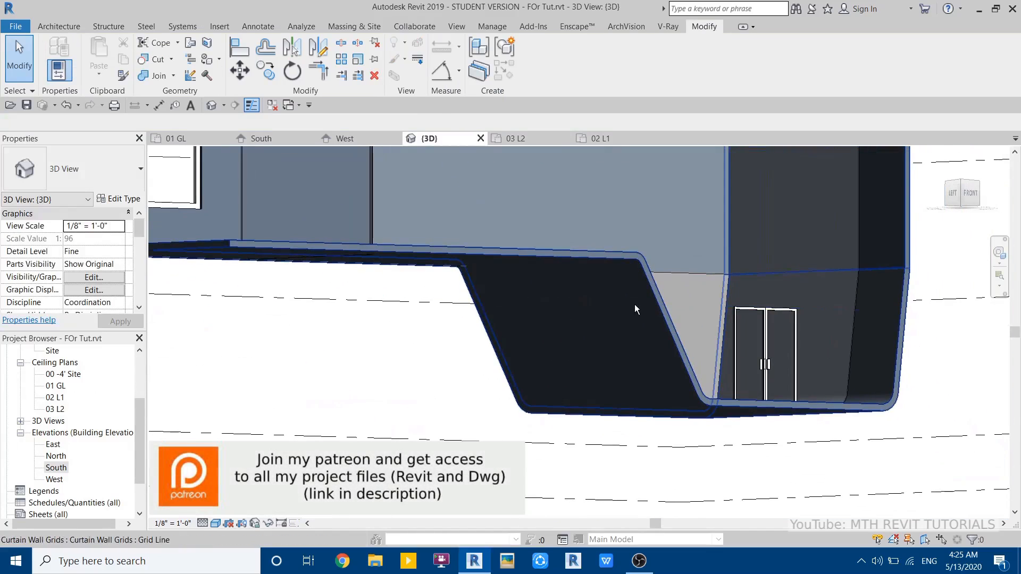
pyautogui.keyDown('shift'); pyautogui.moveTo(372, 319); pyautogui.dragTo(346, 321, button='middle'); pyautogui.keyUp('shift')
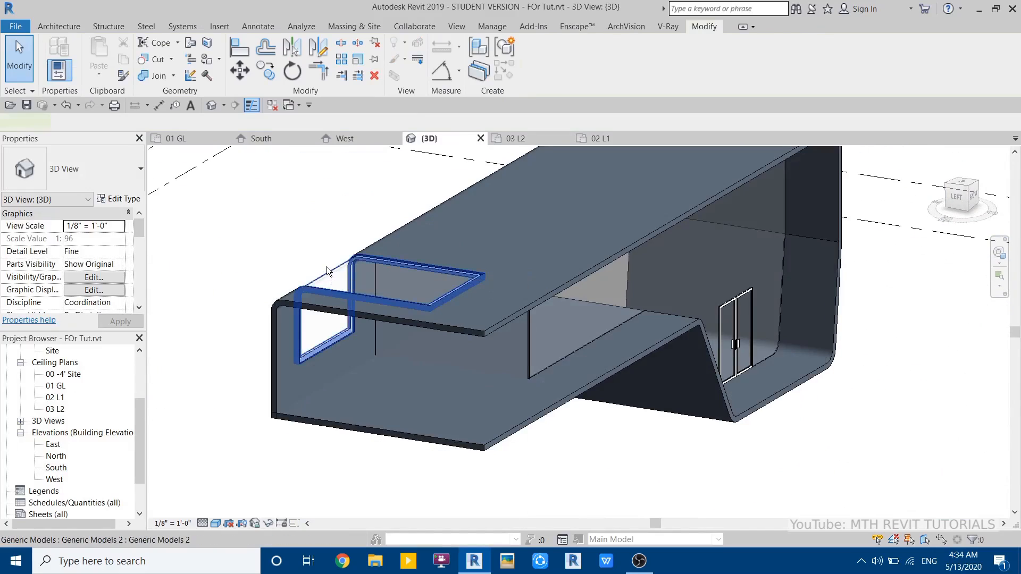
# - Open the glass and frame model for in-place editing and show it from the Left view in Hidden Line style
pyautogui.click(327, 266)
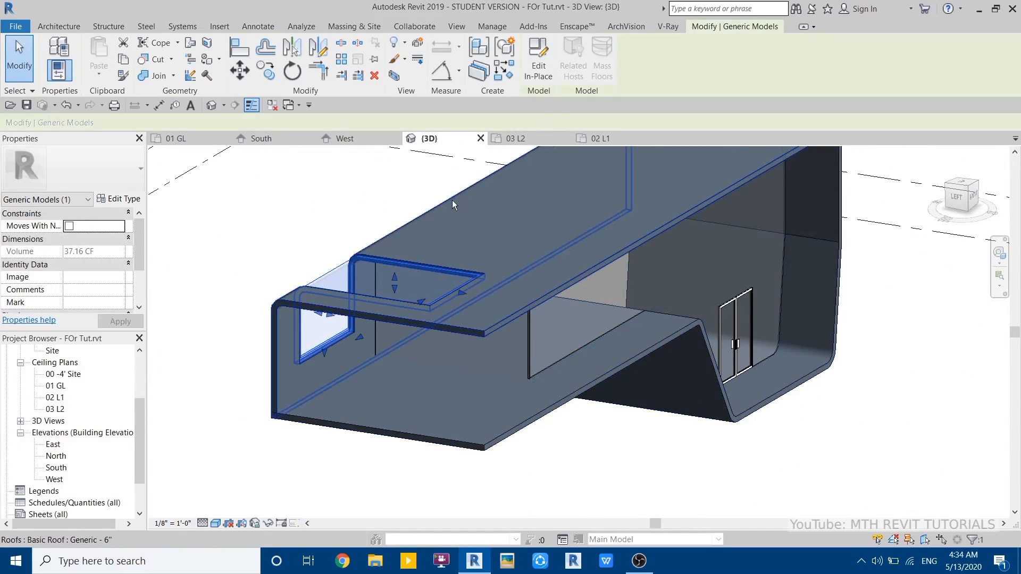
pyautogui.click(532, 69)
pyautogui.click(958, 201)
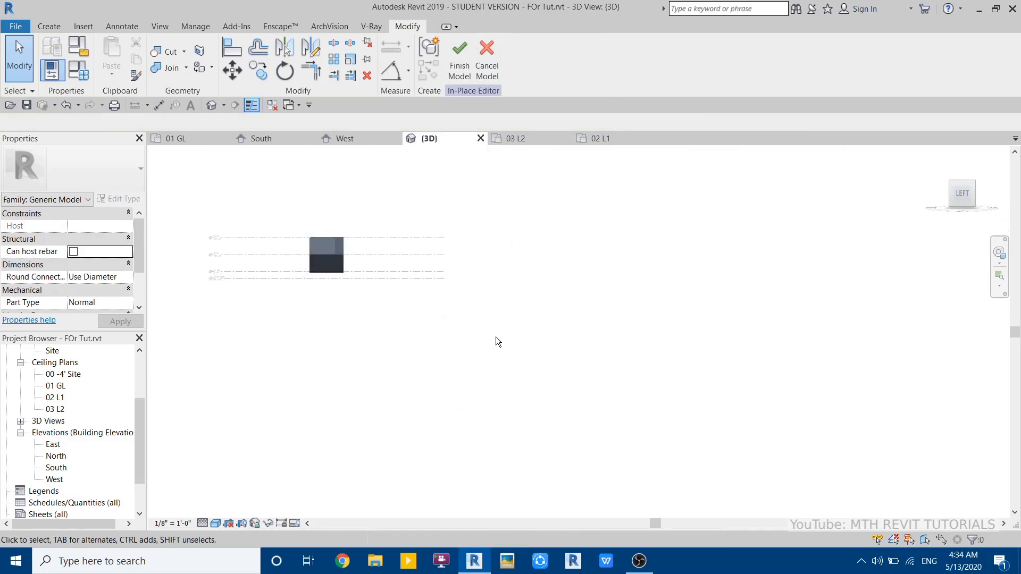
pyautogui.scroll(4, 524, 339)
pyautogui.scroll(3, 573, 391)
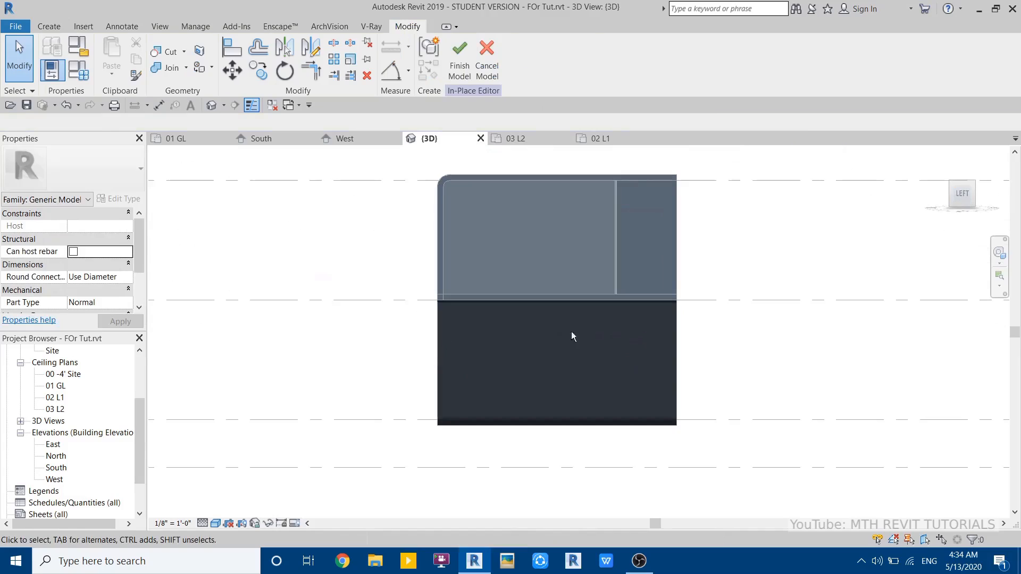
pyautogui.moveTo(566, 417); pyautogui.dragTo(397, 393, button='middle')
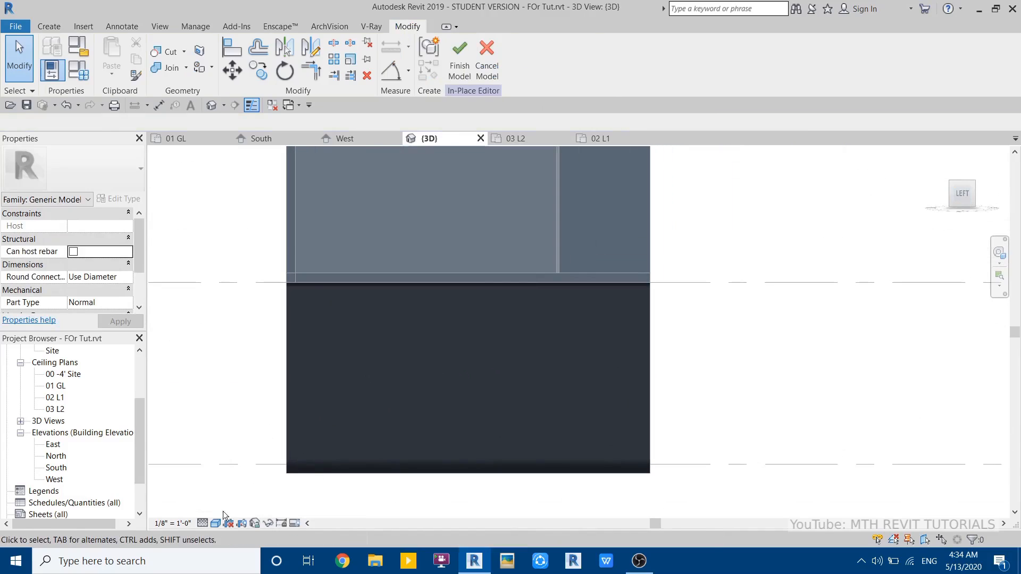
pyautogui.click(214, 523)
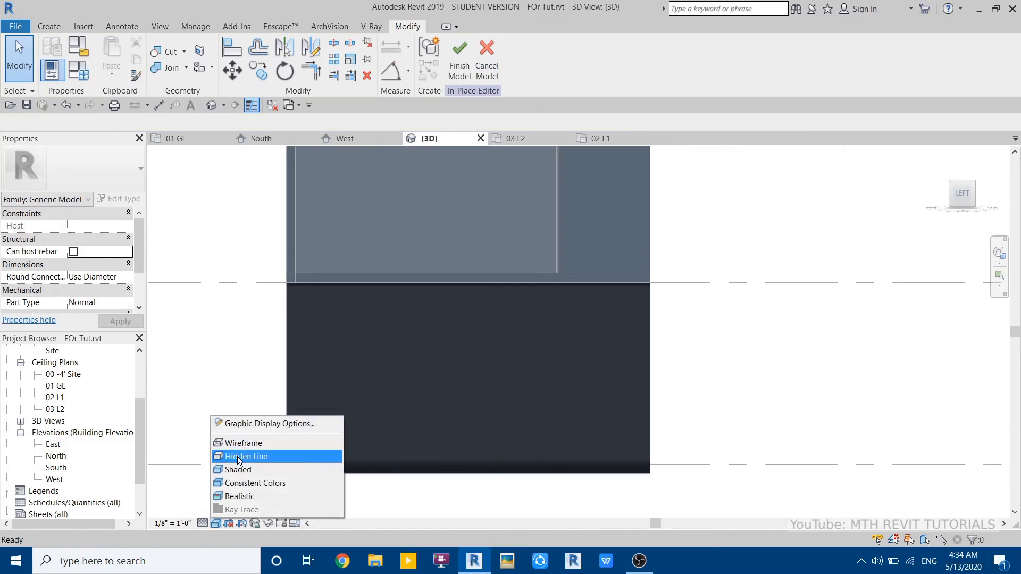
pyautogui.click(238, 458)
pyautogui.moveTo(337, 351); pyautogui.dragTo(359, 370, button='middle')
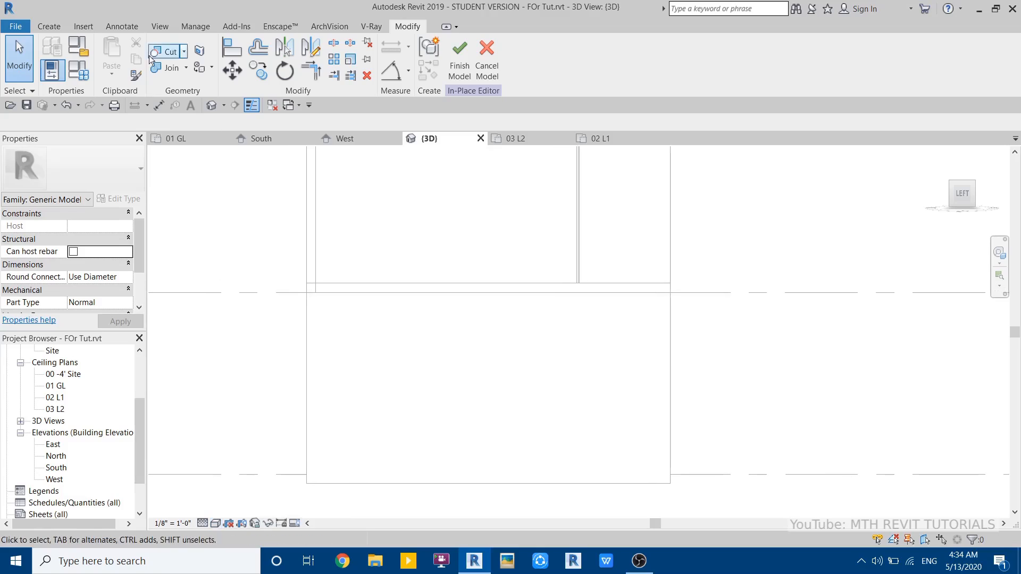
# - Start a void extrusion and pick the lower sloped face of the roof shell as its work plane
pyautogui.click(49, 27)
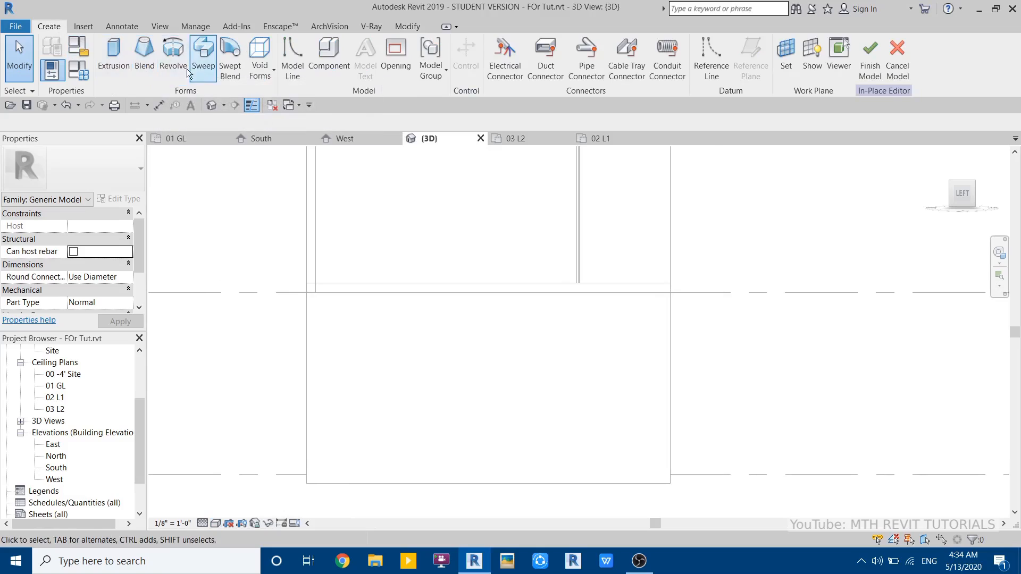
pyautogui.click(266, 72)
pyautogui.click(274, 100)
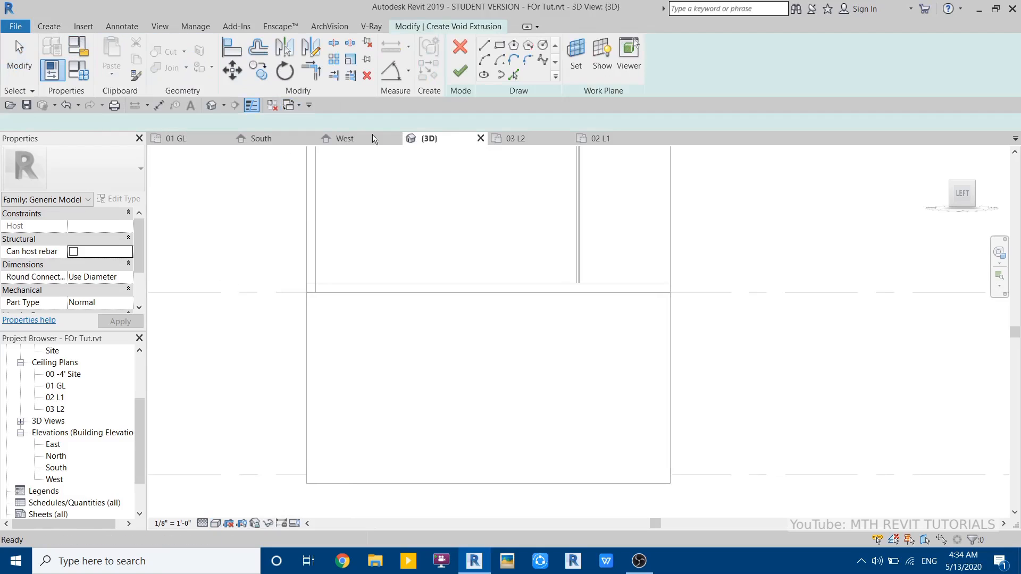
pyautogui.click(576, 59)
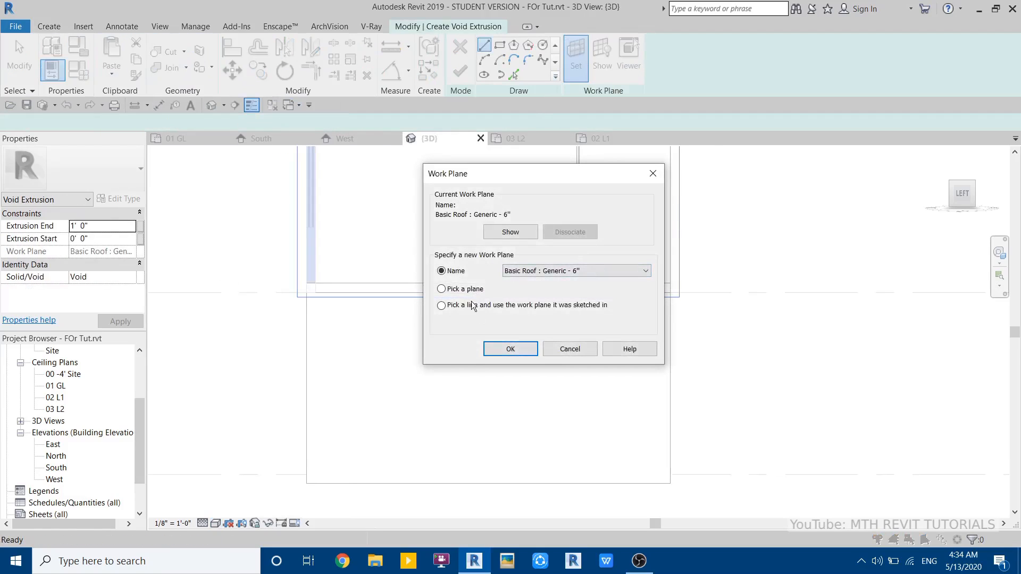
pyautogui.click(495, 350)
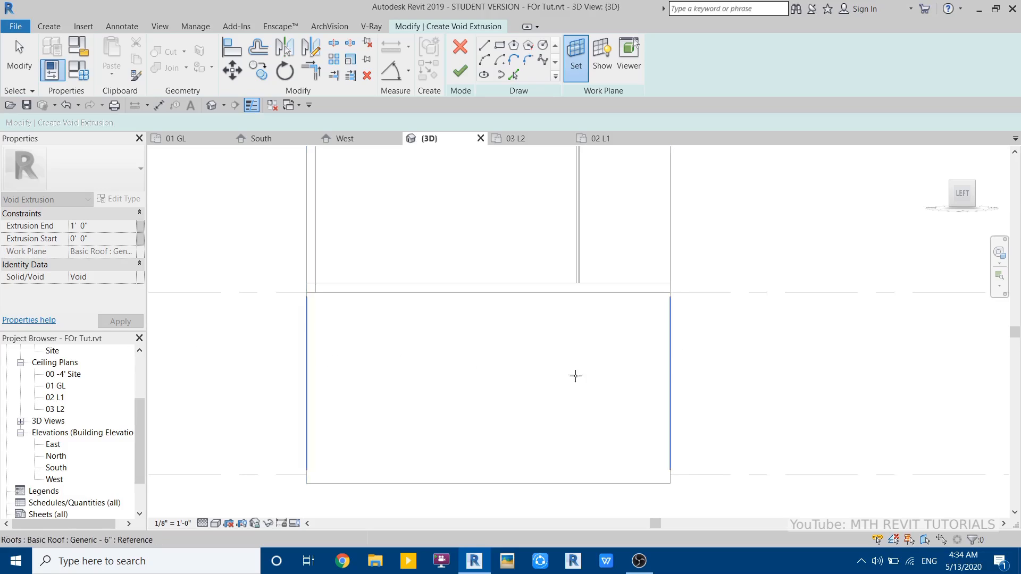
pyautogui.click(623, 371)
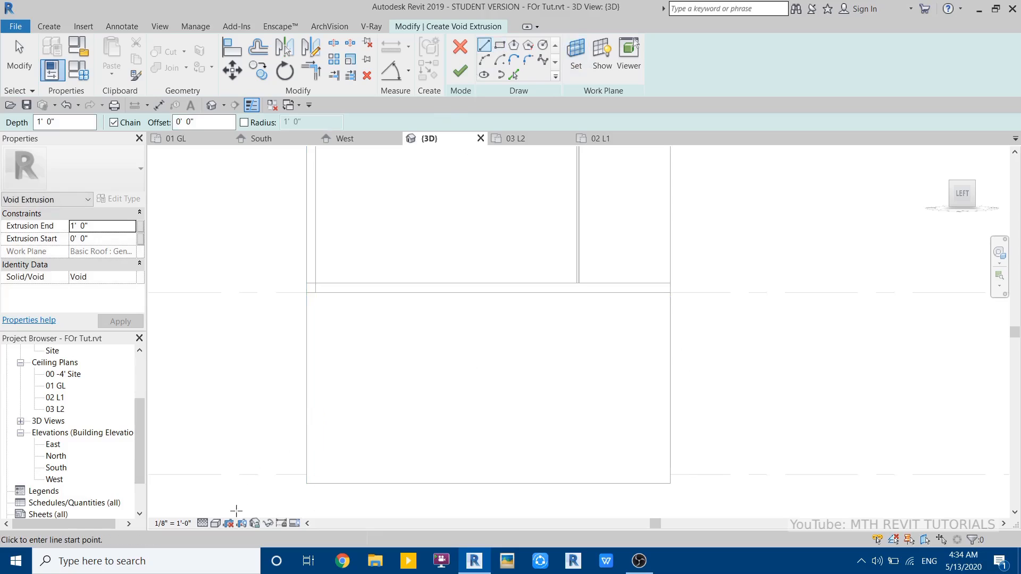
# - In Wireframe style, sketch a rectangle about 9' wide and 6' high within the lower sloped face for the void
pyautogui.click(216, 524)
pyautogui.click(259, 447)
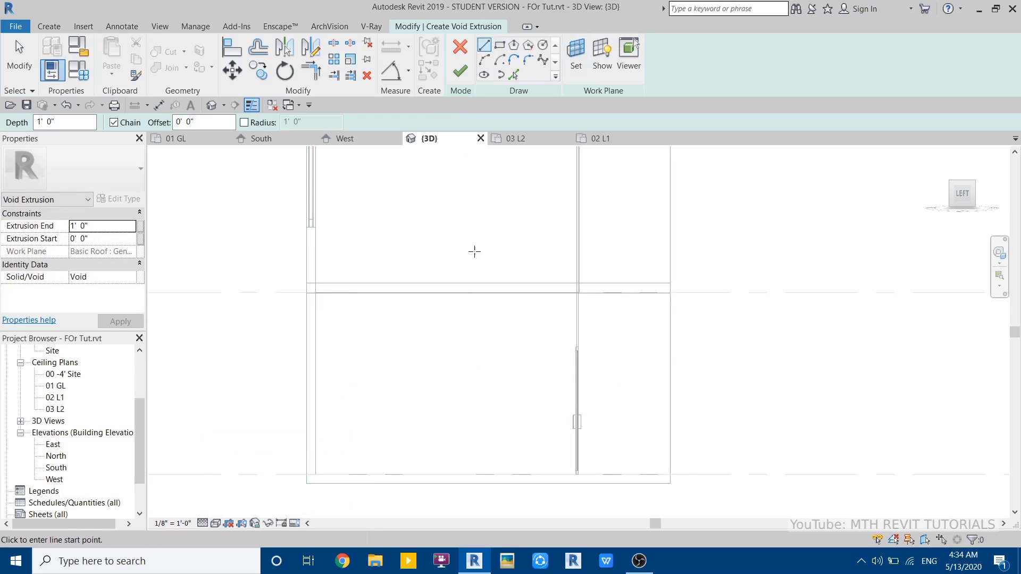
pyautogui.click(499, 44)
pyautogui.click(359, 344)
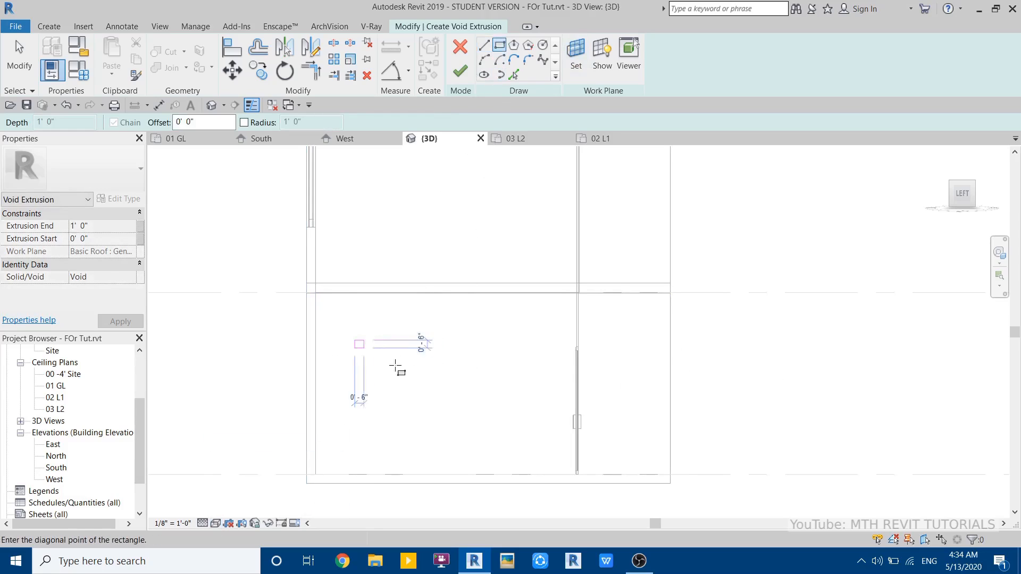
pyautogui.click(518, 435)
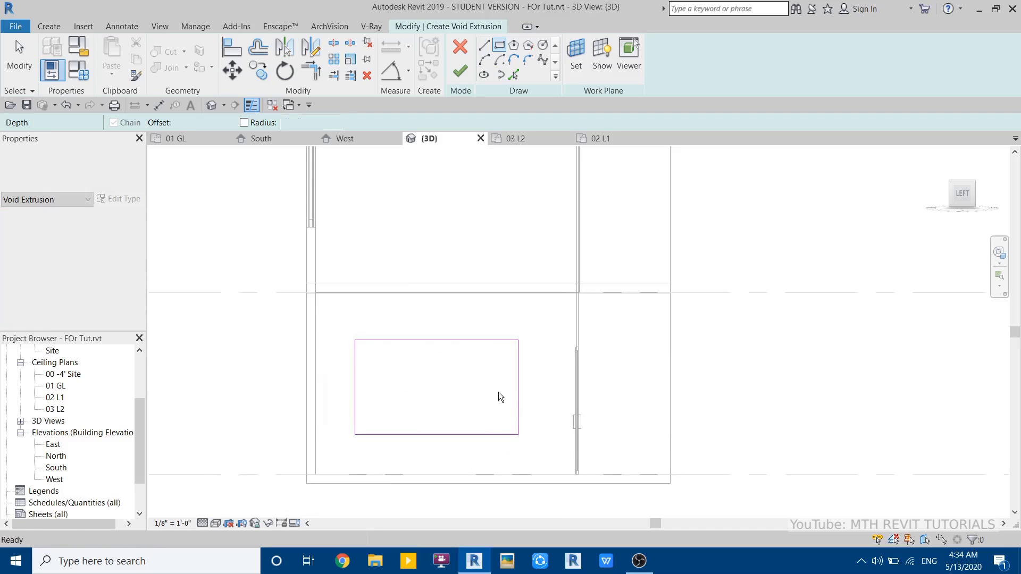
pyautogui.press('Escape')
# - Check the width and height of the void rectangle and clear the selection of its sides
pyautogui.click(517, 385)
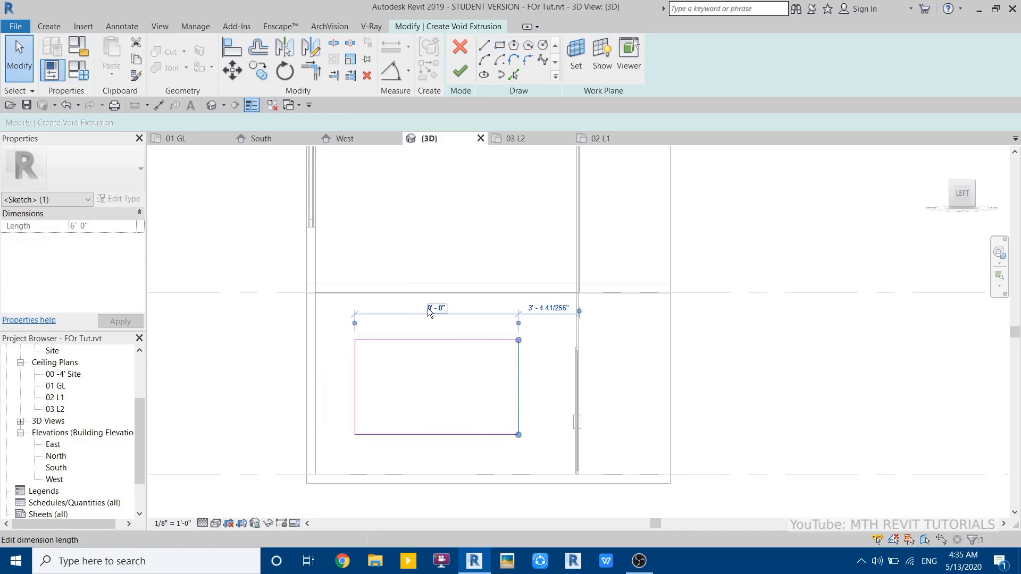
pyautogui.click(476, 350)
pyautogui.click(477, 341)
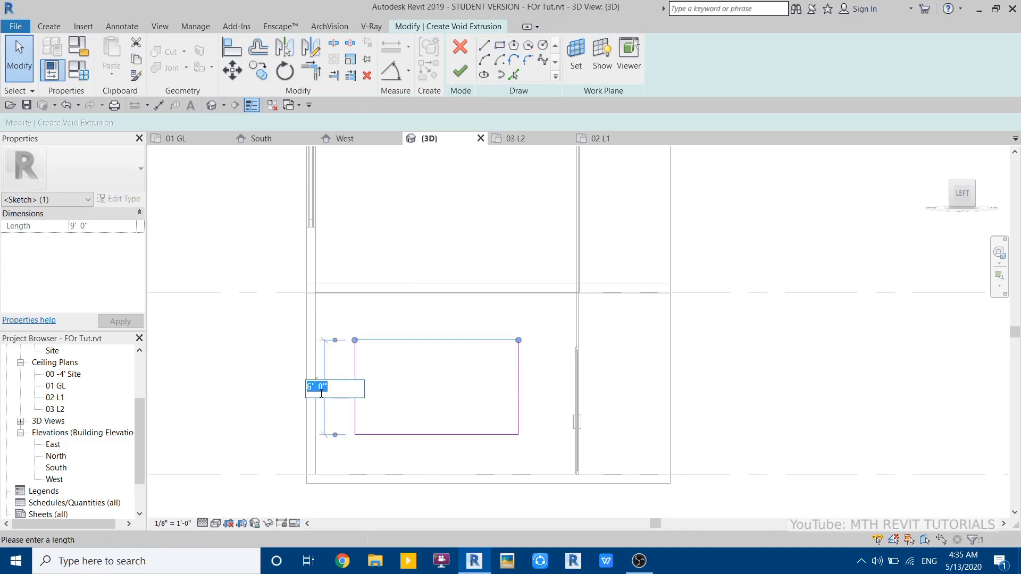
pyautogui.moveTo(312, 317); pyautogui.dragTo(549, 448)
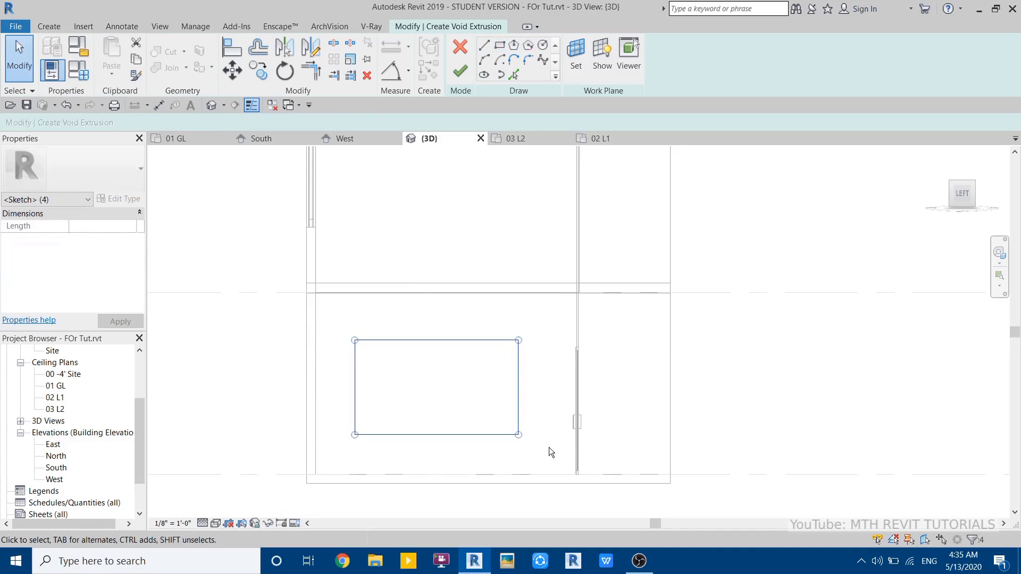
pyautogui.scroll(2, 549, 448)
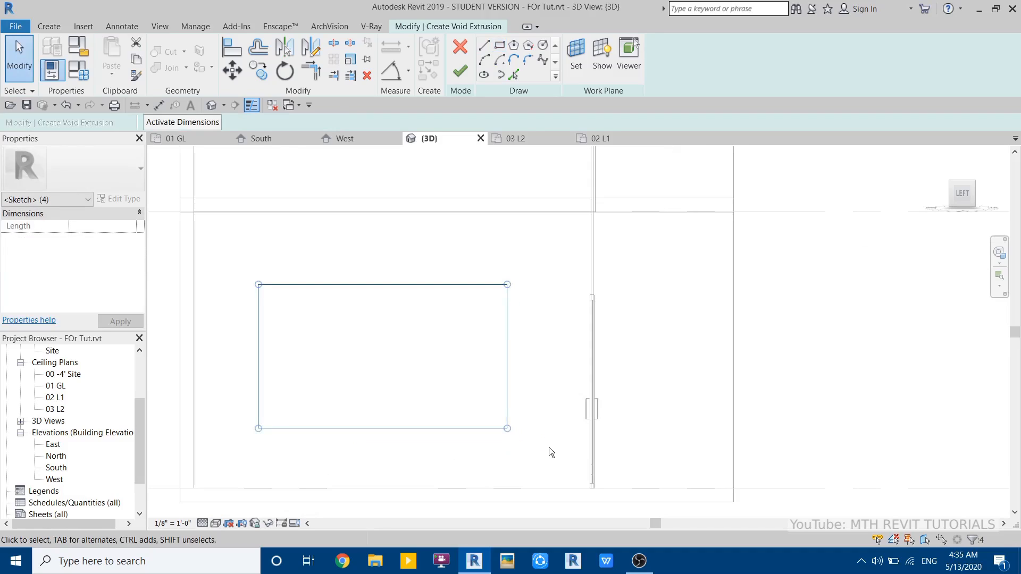
pyautogui.click(549, 448)
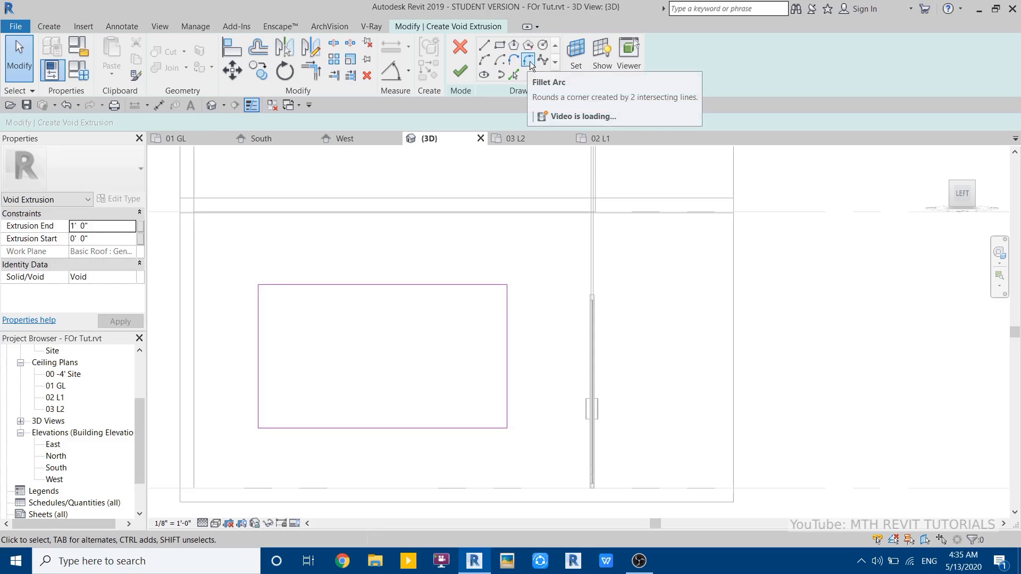
# - Round all four corners of the rectangle with 1' radius fillet arcs and finish the void extrusion sketch
pyautogui.click(528, 62)
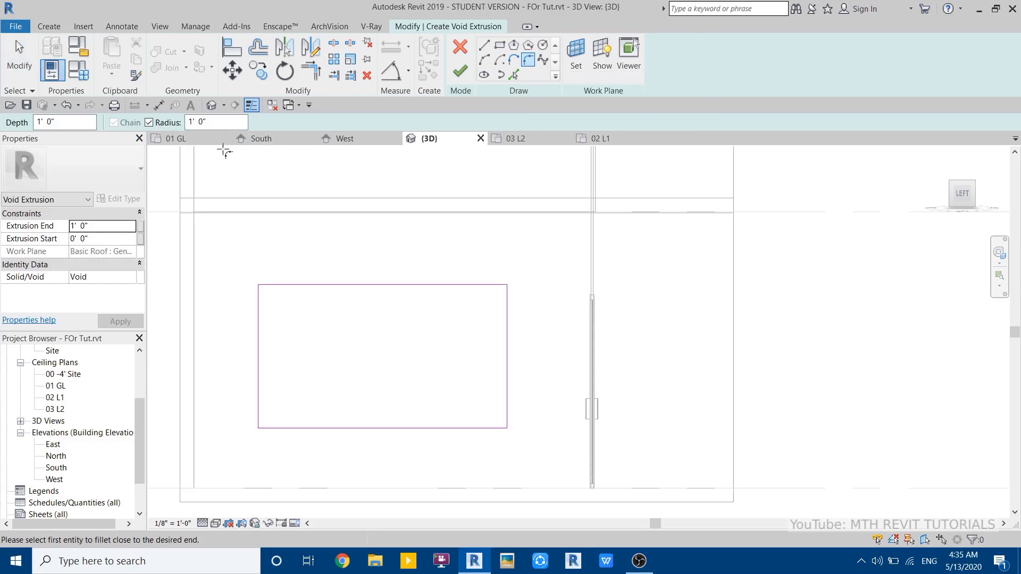
pyautogui.click(472, 286)
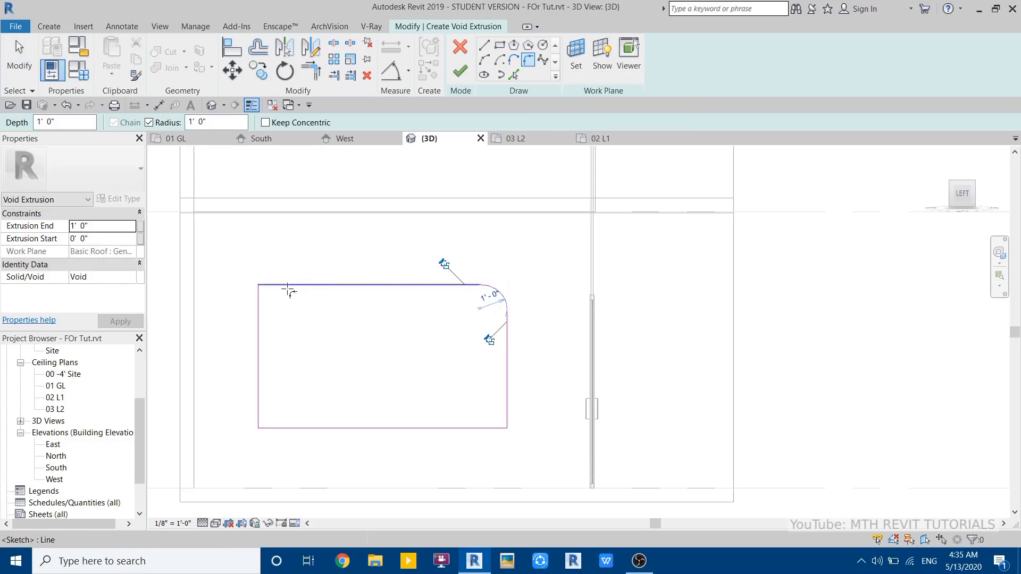
pyautogui.click(260, 317)
pyautogui.click(281, 428)
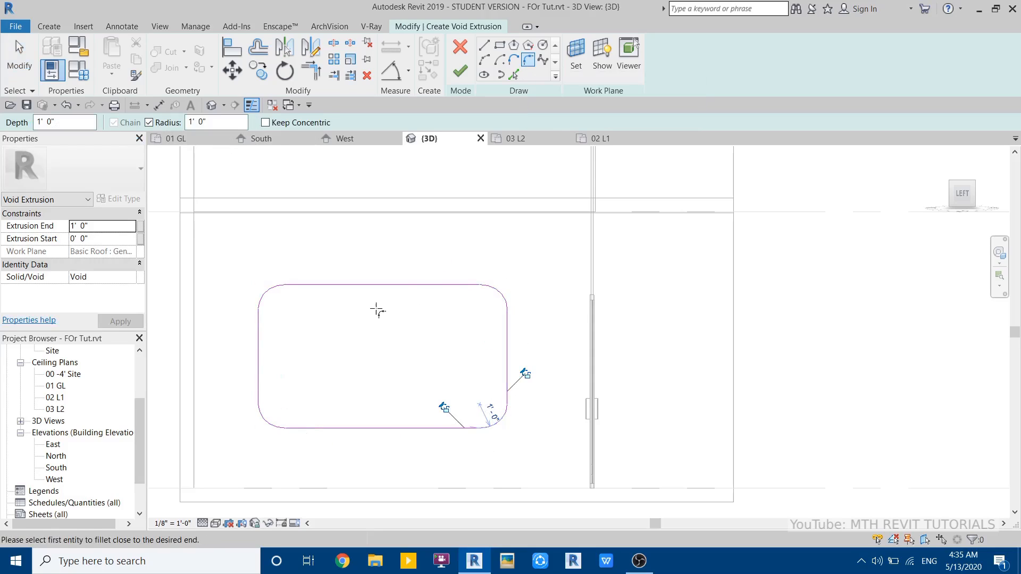
pyautogui.moveTo(376, 309); pyautogui.dragTo(433, 327, button='middle')
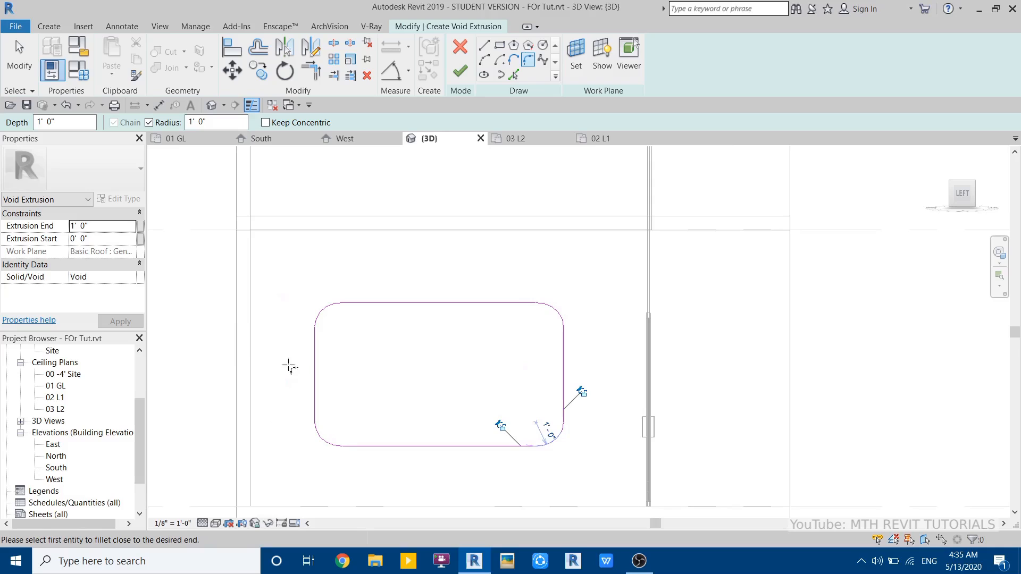
pyautogui.click(460, 73)
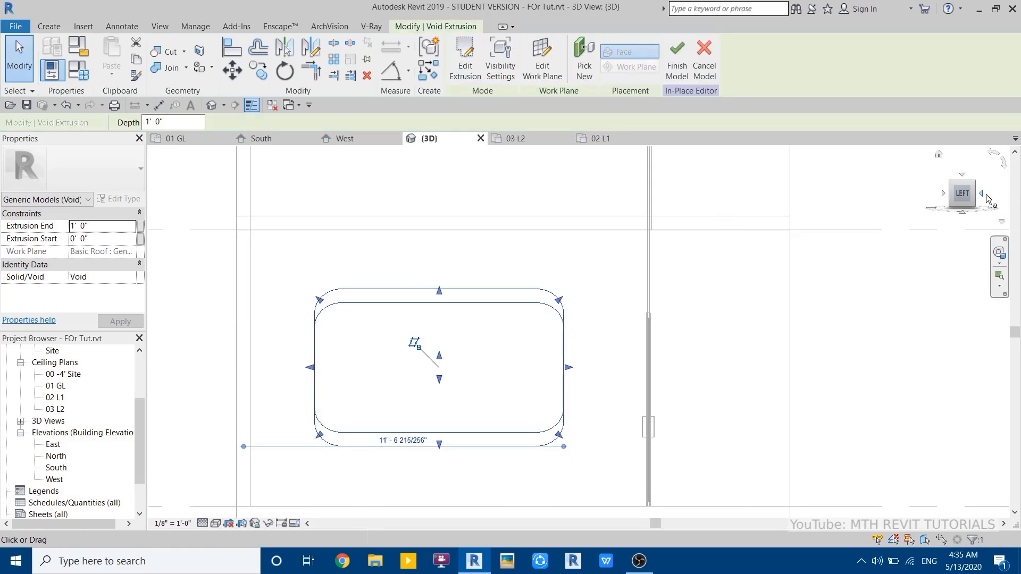
# - From the front, stretch the void extrusion's outer face outward beyond the sloped part of the roof shell and switch to Shaded style
pyautogui.click(985, 197)
pyautogui.scroll(1, 580, 356)
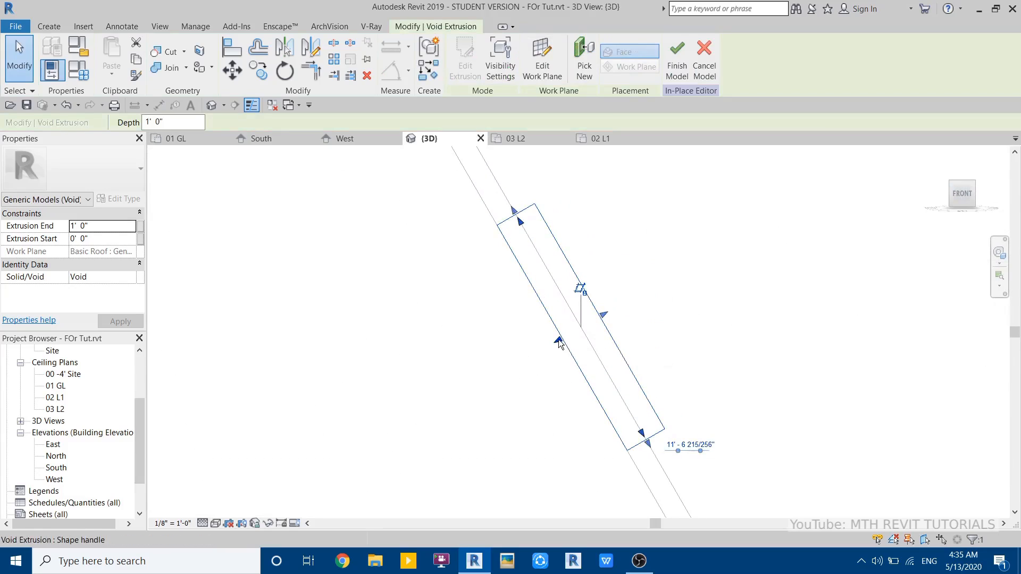
pyautogui.click(483, 351)
pyautogui.moveTo(483, 352)
pyautogui.keyDown('shift'); pyautogui.mouseDown(button='middle')
pyautogui.moveTo(563, 365)
pyautogui.moveTo(618, 396)
pyautogui.mouseUp(button='middle'); pyautogui.keyUp('shift')
pyautogui.press('s')
pyautogui.press('d')
pyautogui.scroll(1, 618, 394)
pyautogui.moveTo(617, 362); pyautogui.dragTo(590, 382, button='middle')
pyautogui.scroll(1, 546, 378)
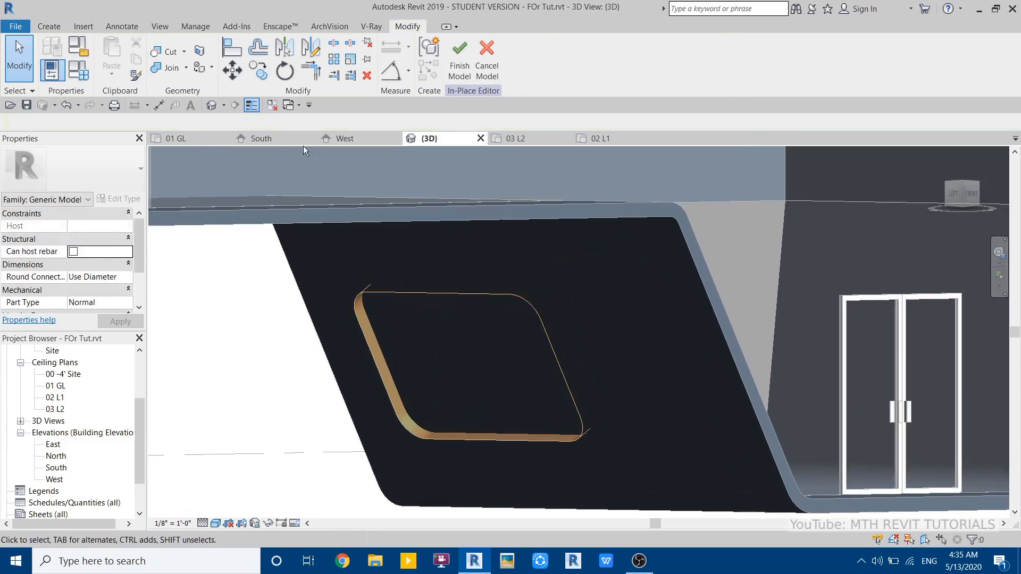
# - Cut the roof shell with the void extrusion to open the rounded rectangular hole in its lower sloped face
pyautogui.click(169, 52)
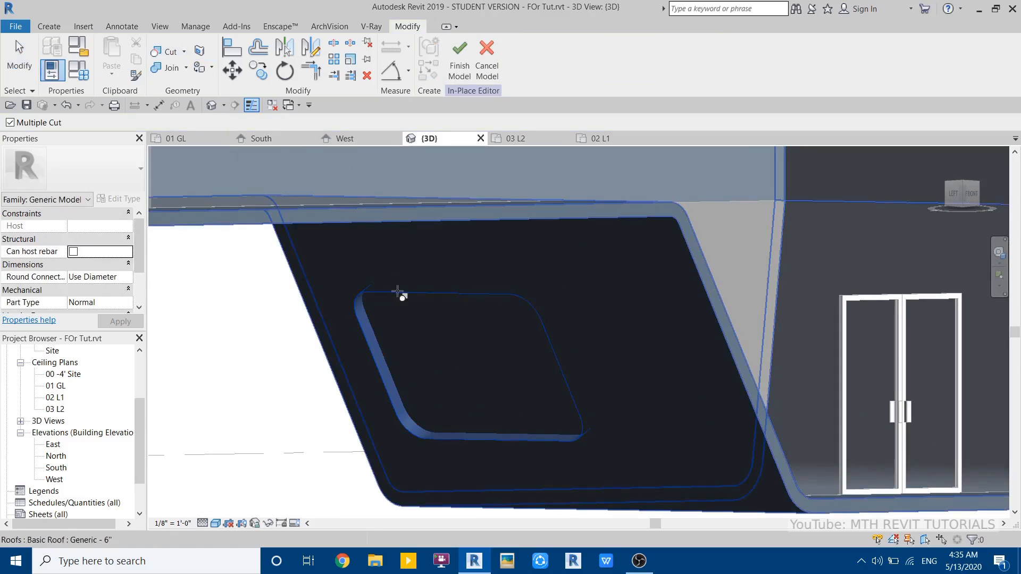
pyautogui.click(708, 310)
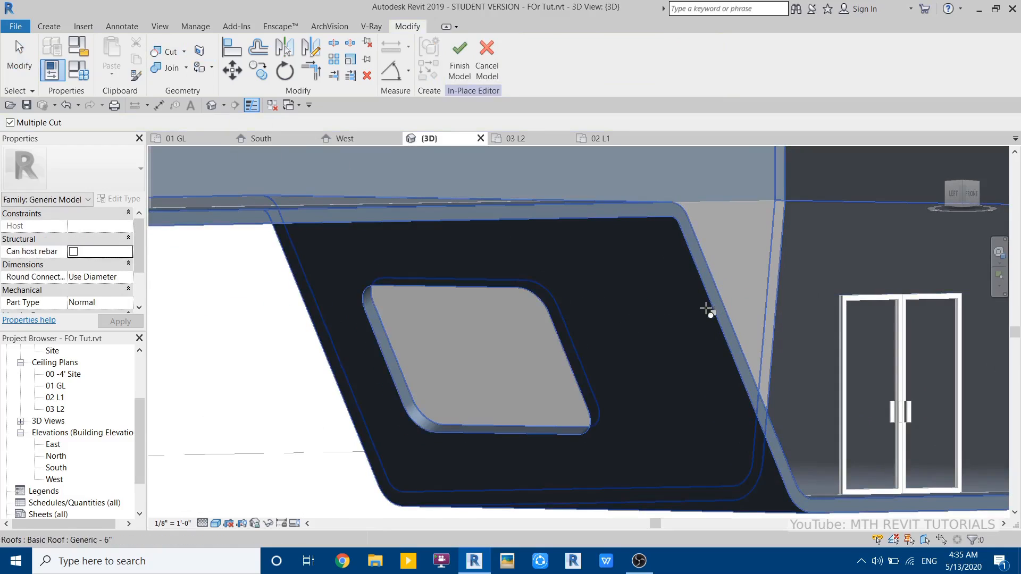
pyautogui.press('Escape')
pyautogui.scroll(-3, 488, 403)
pyautogui.keyDown('shift'); pyautogui.moveTo(489, 403); pyautogui.dragTo(362, 447, button='middle'); pyautogui.keyUp('shift')
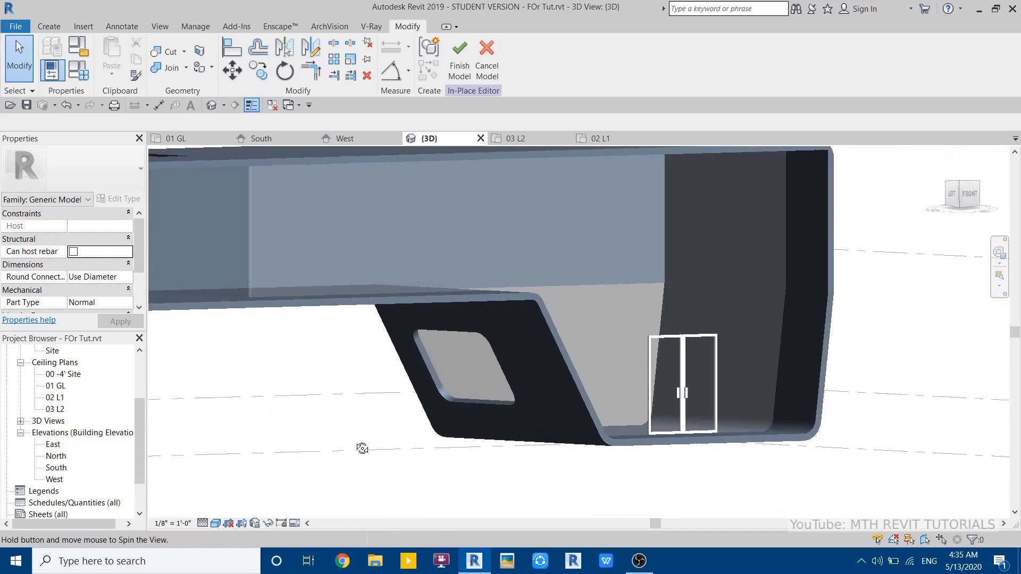
pyautogui.scroll(2, 451, 401)
pyautogui.keyDown('shift'); pyautogui.moveTo(481, 410); pyautogui.dragTo(419, 409, button='middle'); pyautogui.keyUp('shift')
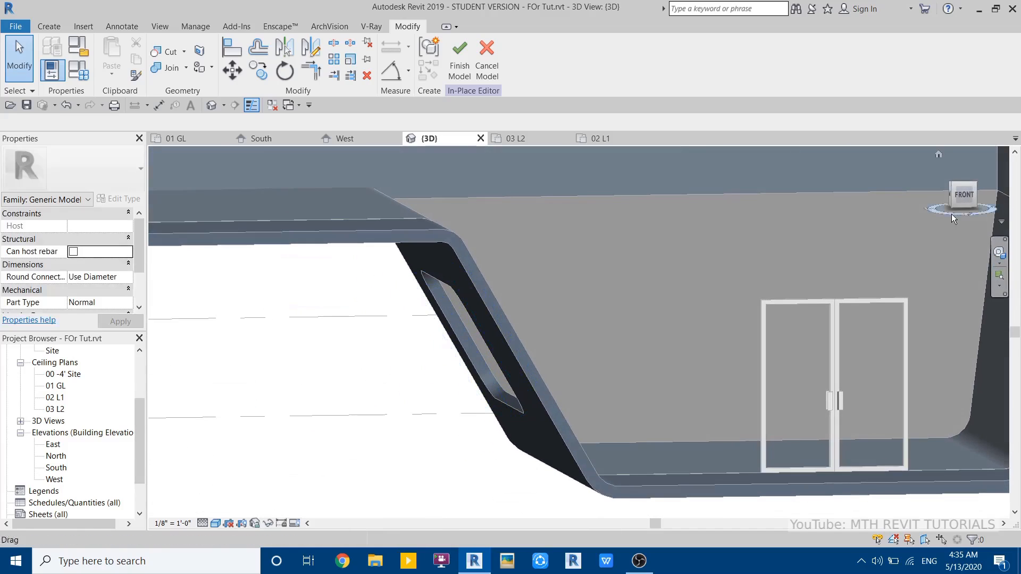
# - In the front view with Wireframe style, start a solid extrusion and pick the roof shell's front end face as its work plane
pyautogui.click(964, 195)
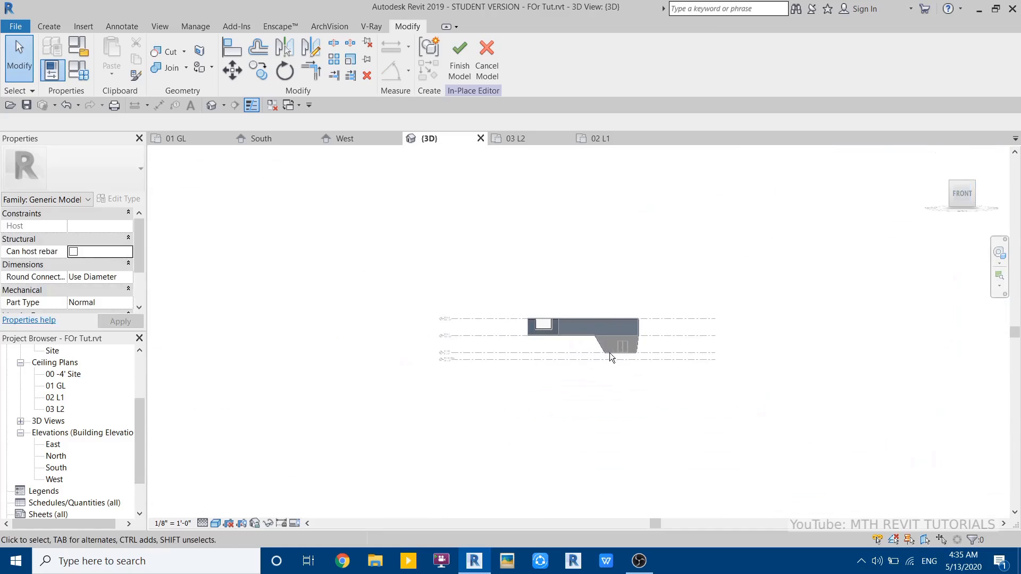
pyautogui.scroll(8, 610, 353)
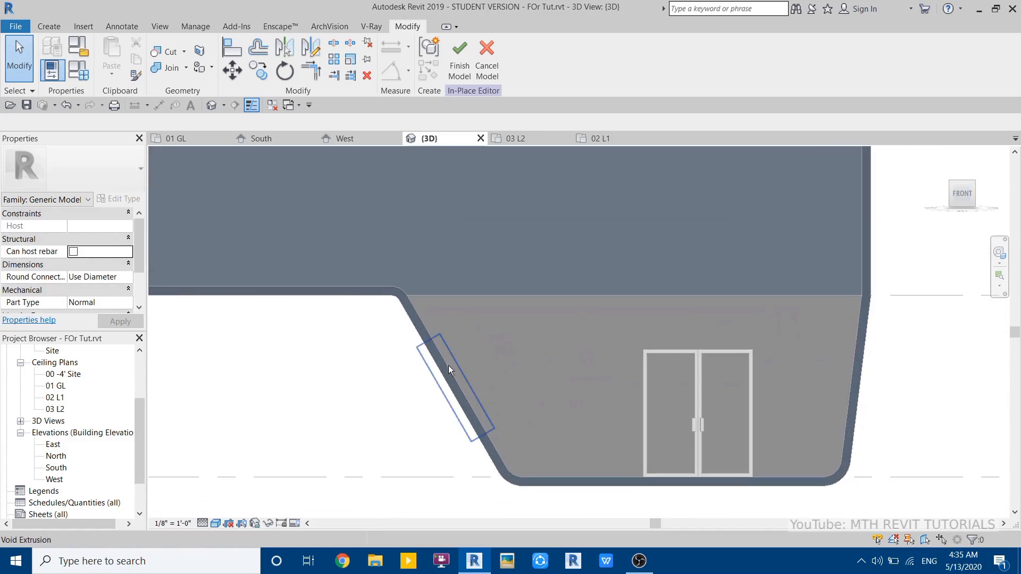
pyautogui.scroll(3, 451, 363)
pyautogui.click(216, 523)
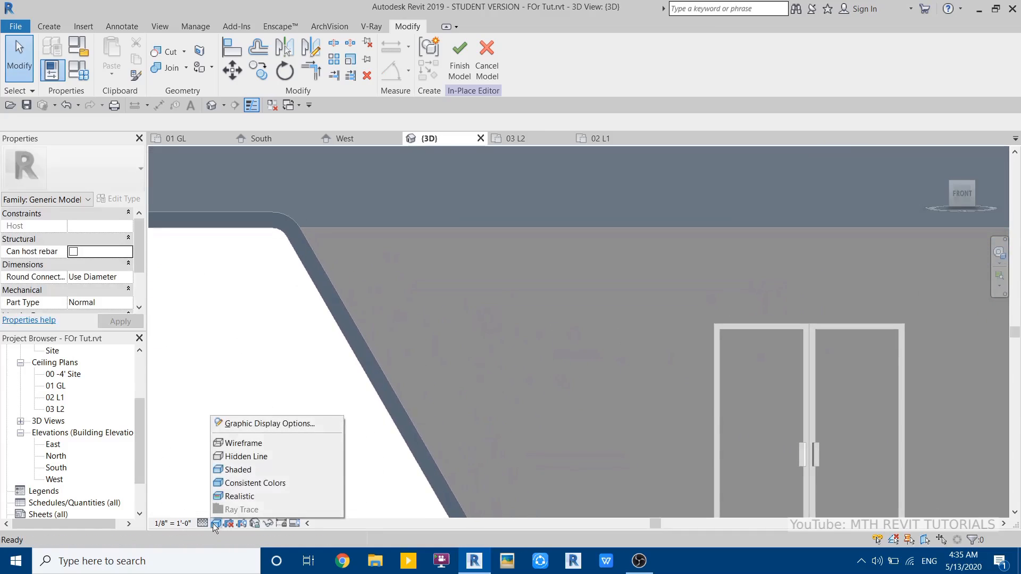
pyautogui.click(243, 443)
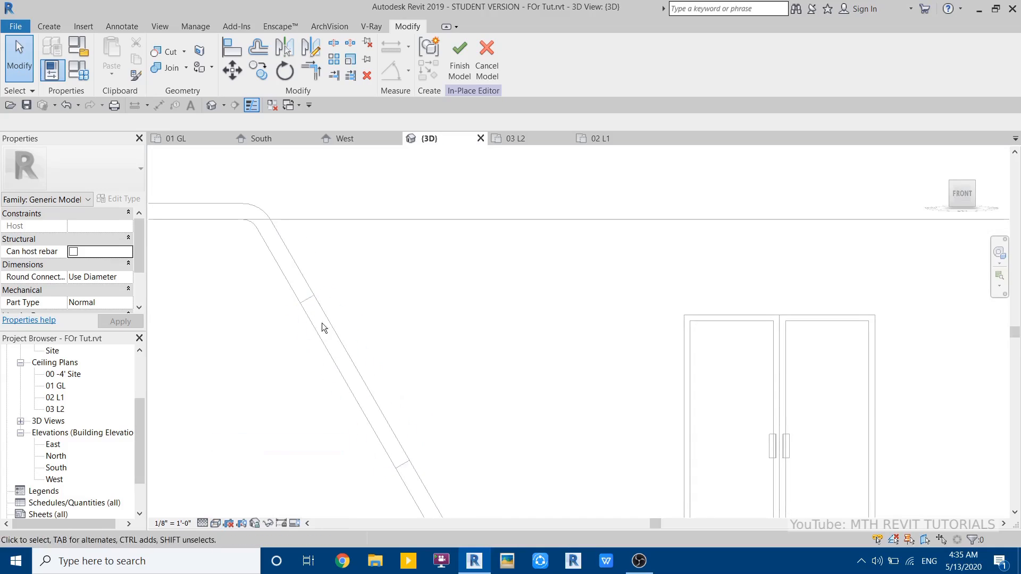
pyautogui.scroll(2, 404, 362)
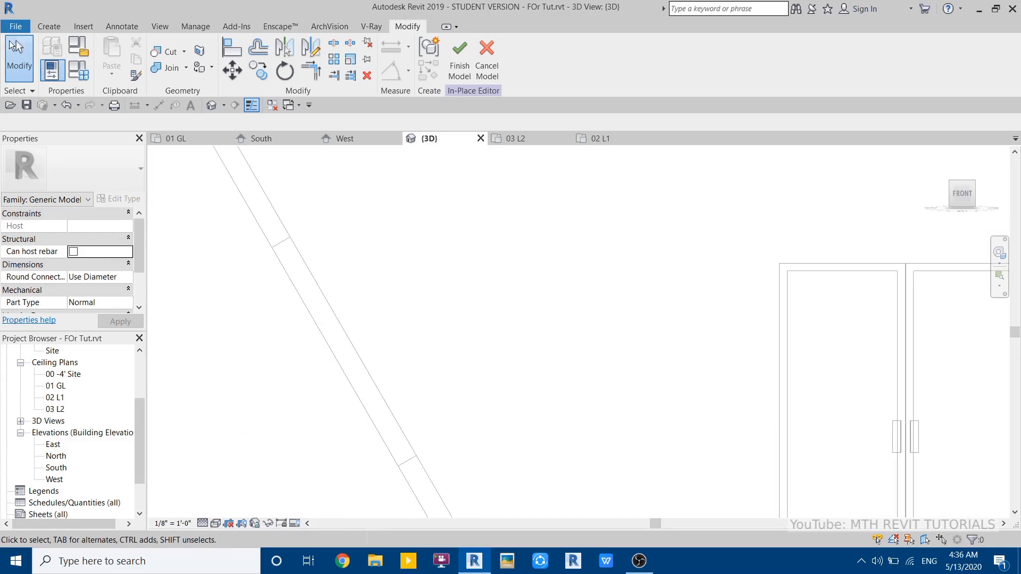
pyautogui.click(56, 29)
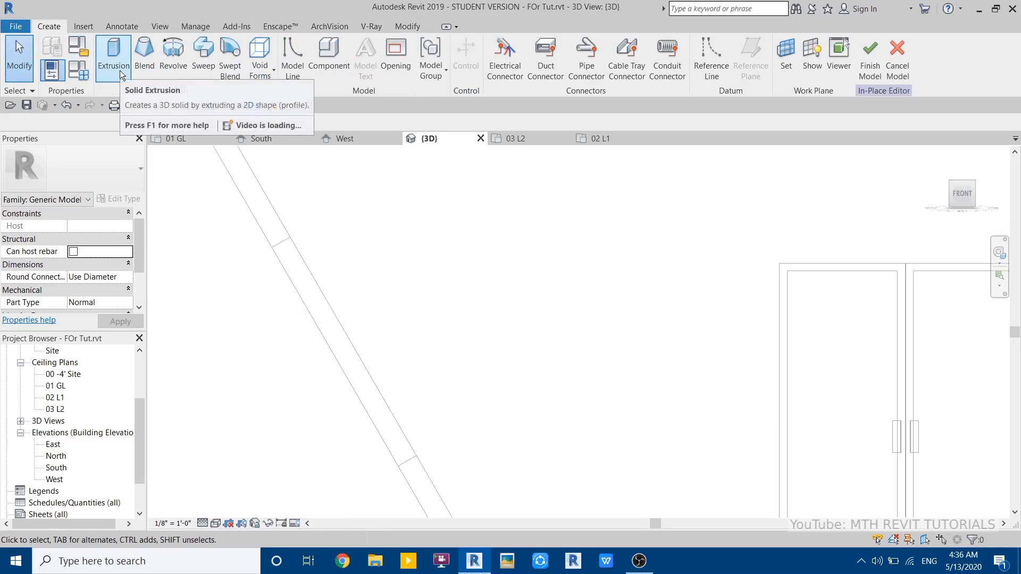
pyautogui.click(122, 75)
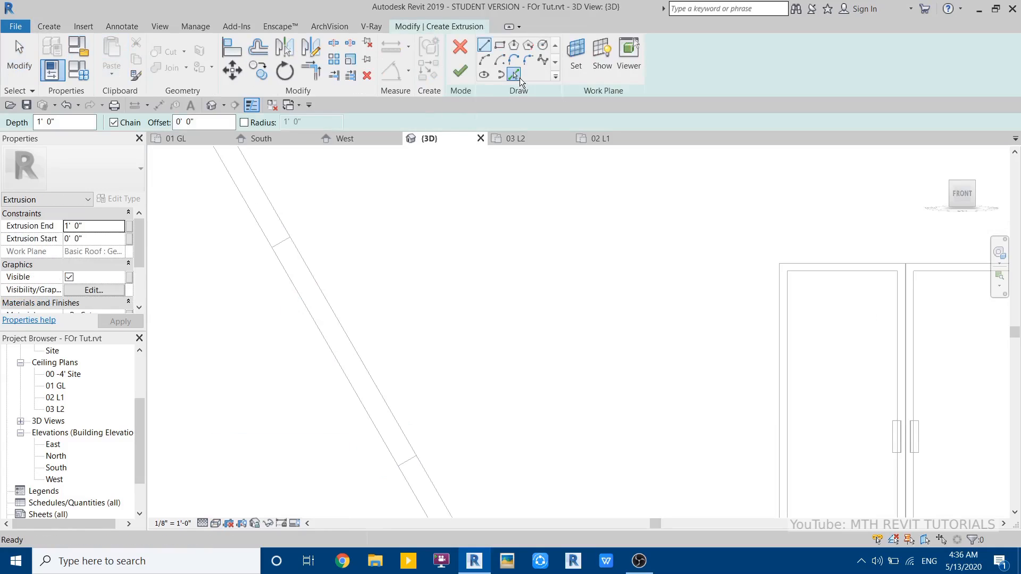
pyautogui.click(517, 77)
pyautogui.click(568, 73)
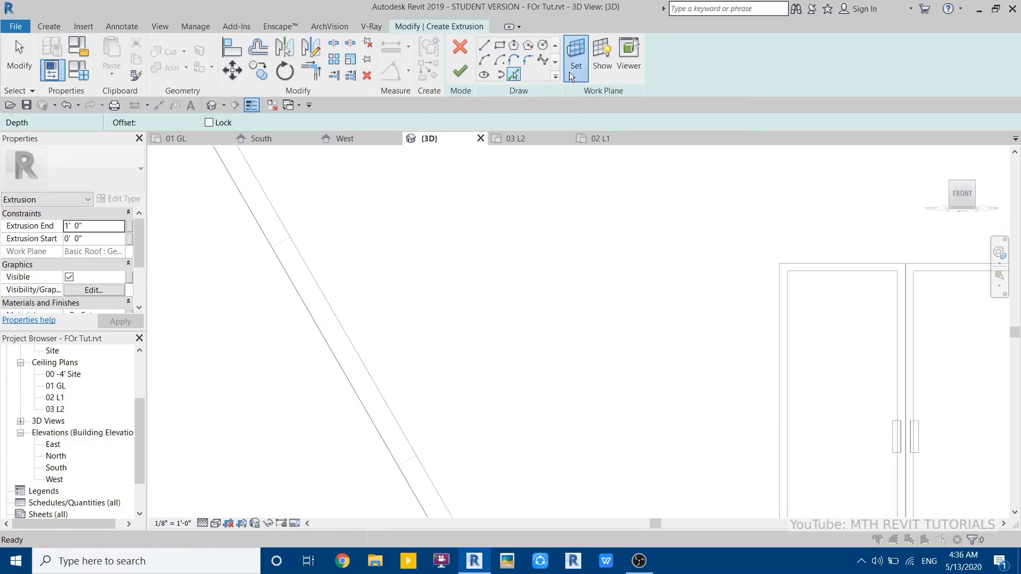
pyautogui.click(502, 349)
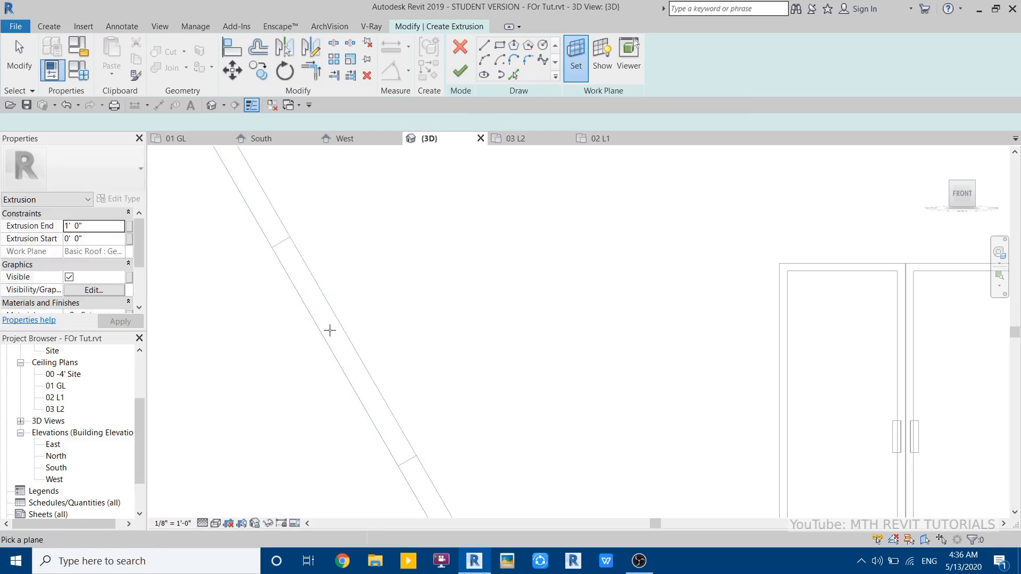
pyautogui.click(331, 330)
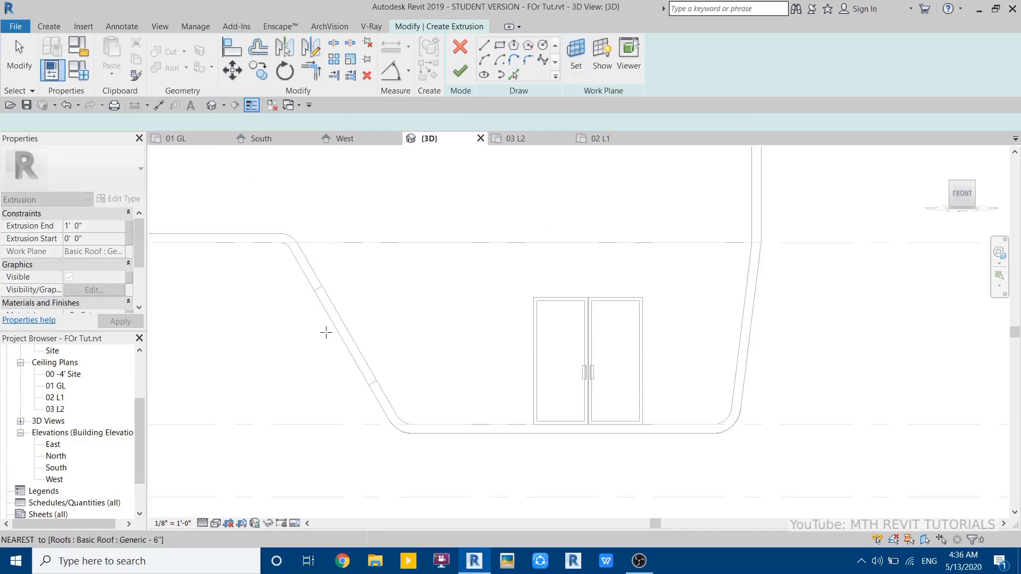
# - Use Pick Lines with a 2" offset to add two parallel lines inside the thickness of the sloped roof section
pyautogui.scroll(5, 337, 262)
pyautogui.click(514, 75)
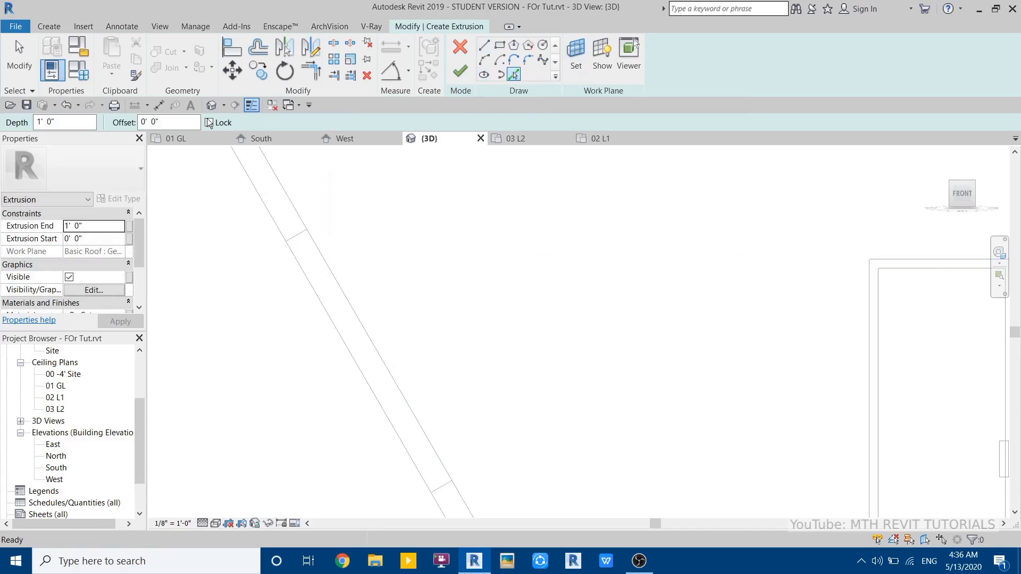
pyautogui.moveTo(178, 122); pyautogui.dragTo(75, 137)
pyautogui.write("2'")
pyautogui.press('Return')
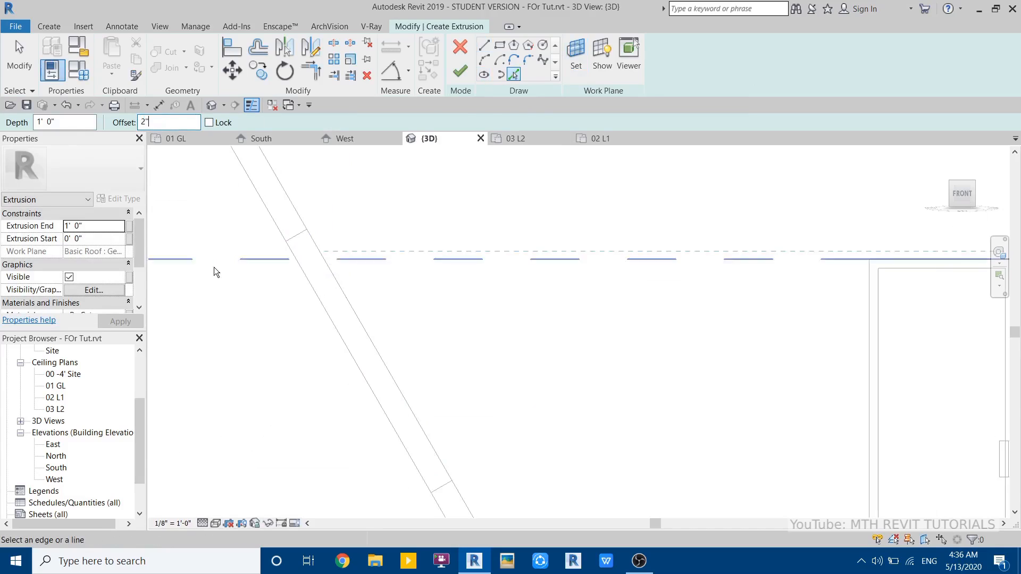
pyautogui.click(374, 347)
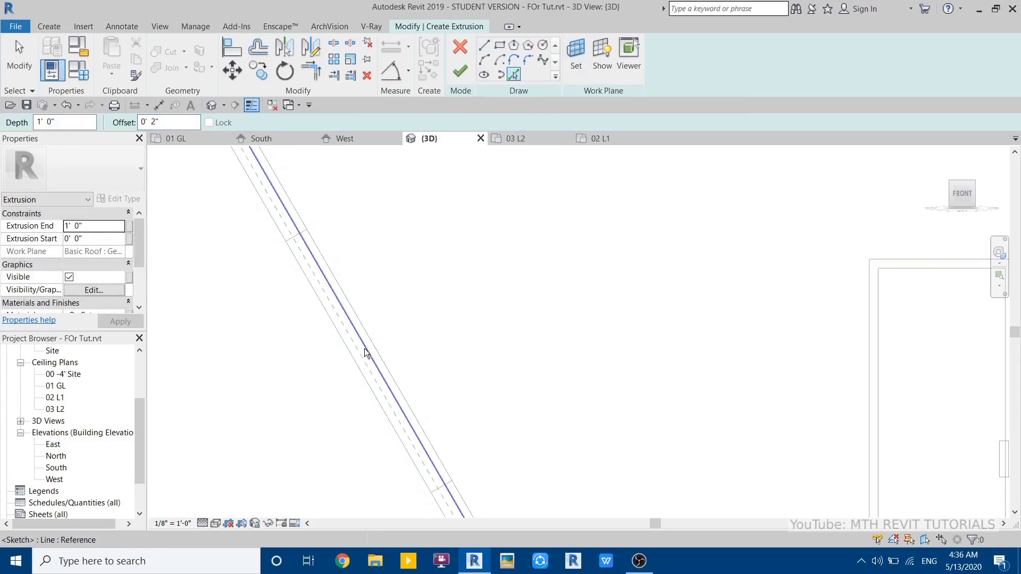
pyautogui.press('Escape')
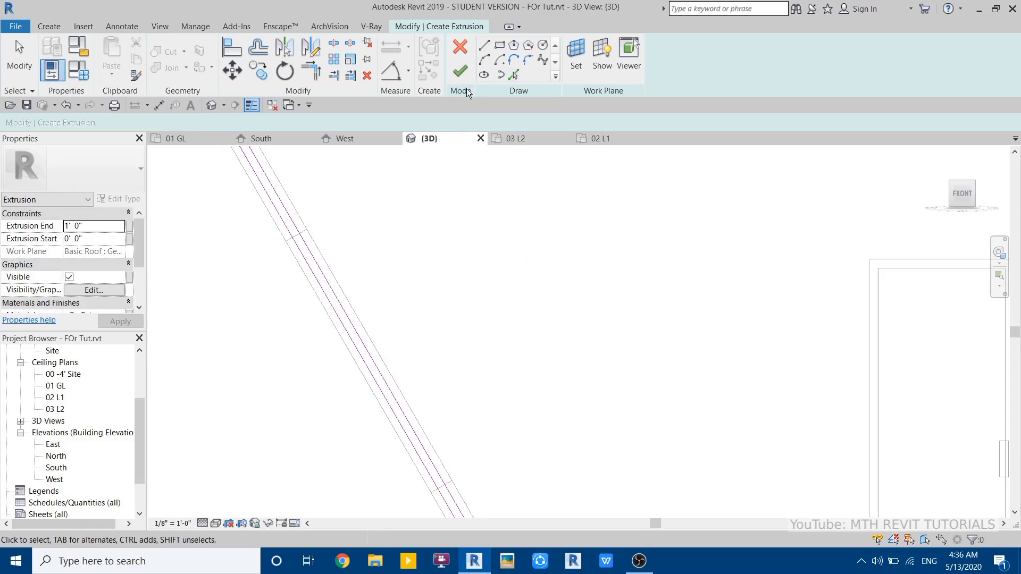
# - Close the lower and upper ends of the two parallel lines with short lines to form a closed profile
pyautogui.scroll(-3, 448, 201)
pyautogui.scroll(6, 490, 417)
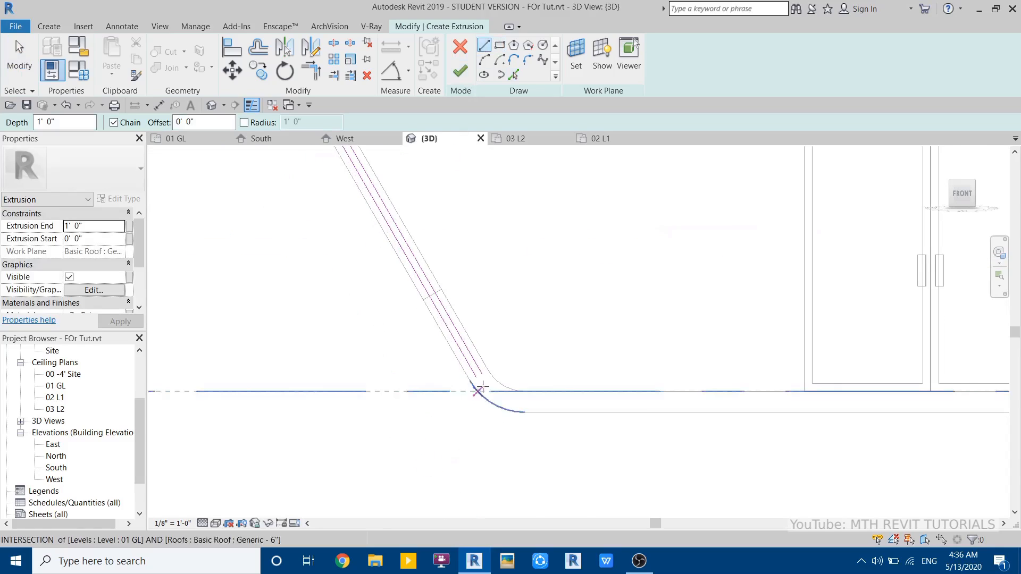
pyautogui.click(507, 482)
pyautogui.scroll(1, 492, 489)
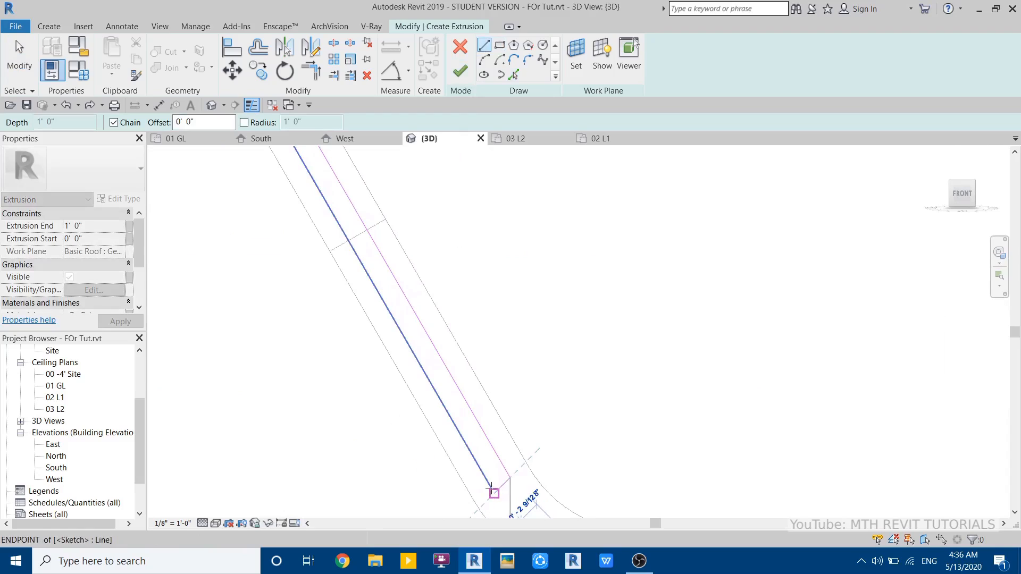
pyautogui.scroll(-3, 493, 489)
pyautogui.click(493, 484)
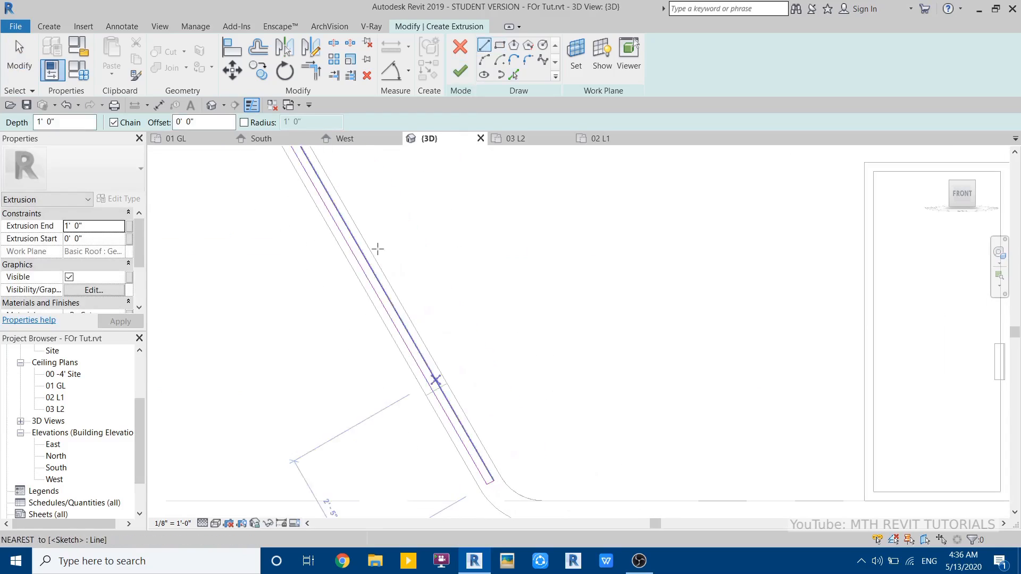
pyautogui.moveTo(377, 249); pyautogui.dragTo(414, 479, button='middle')
pyautogui.scroll(3, 322, 353)
pyautogui.click(298, 286)
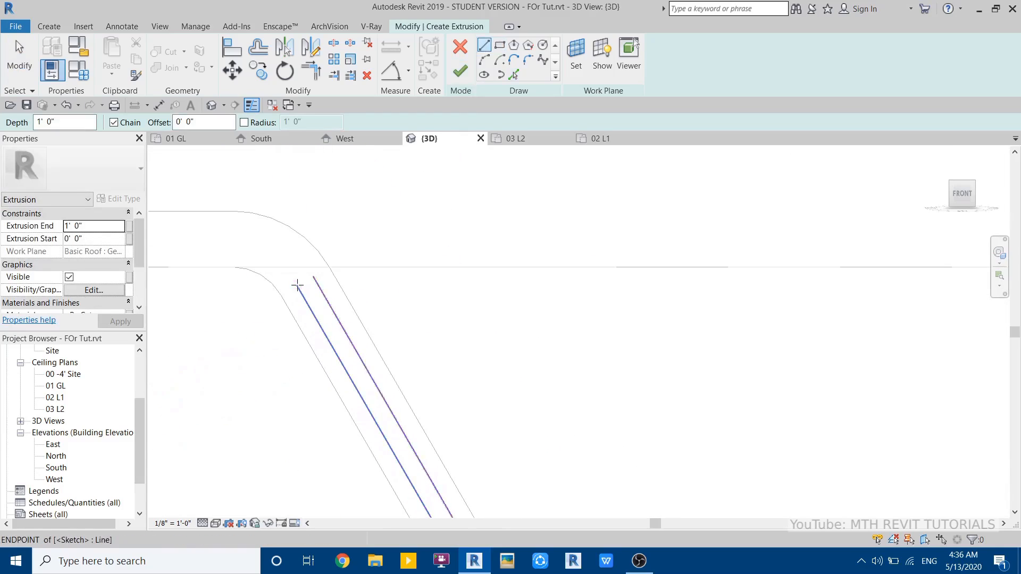
pyautogui.scroll(3, 314, 276)
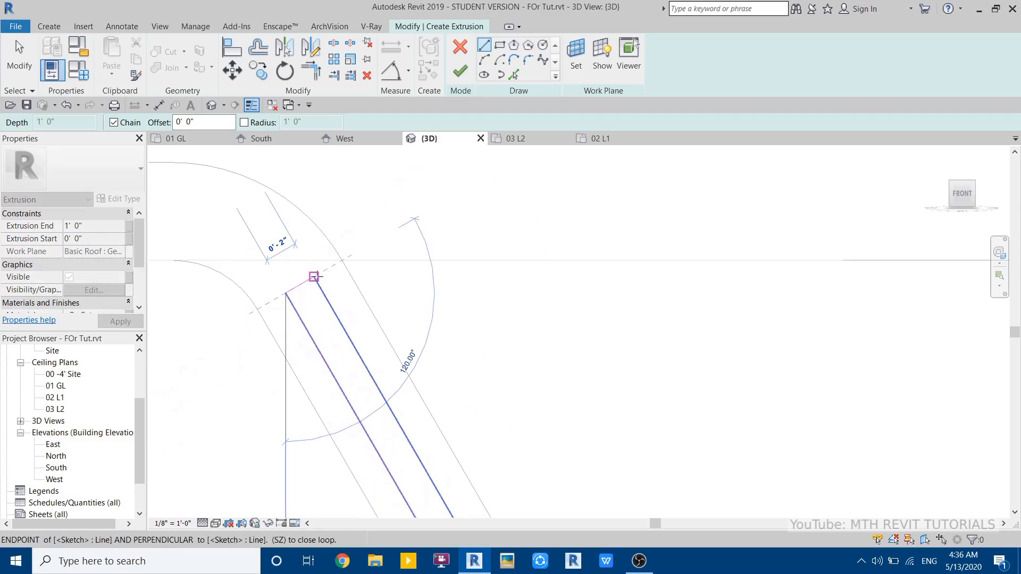
pyautogui.click(314, 276)
pyautogui.press('Escape')
pyautogui.scroll(-2, 304, 285)
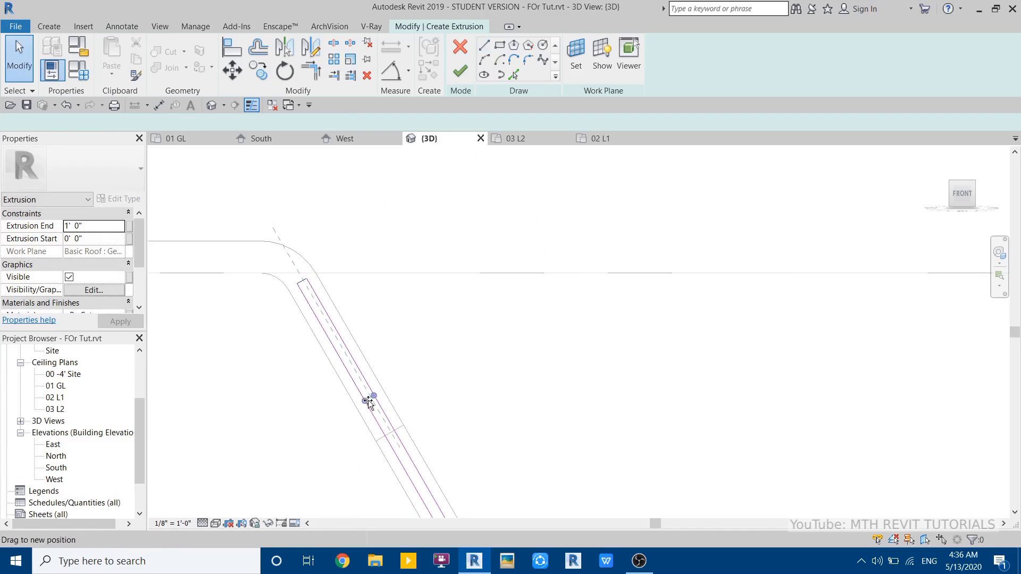
# - Move the profile's two short ends onto the upper and lower edges of the opening and finish the extrusion sketch
pyautogui.click(369, 402)
pyautogui.scroll(4, 375, 420)
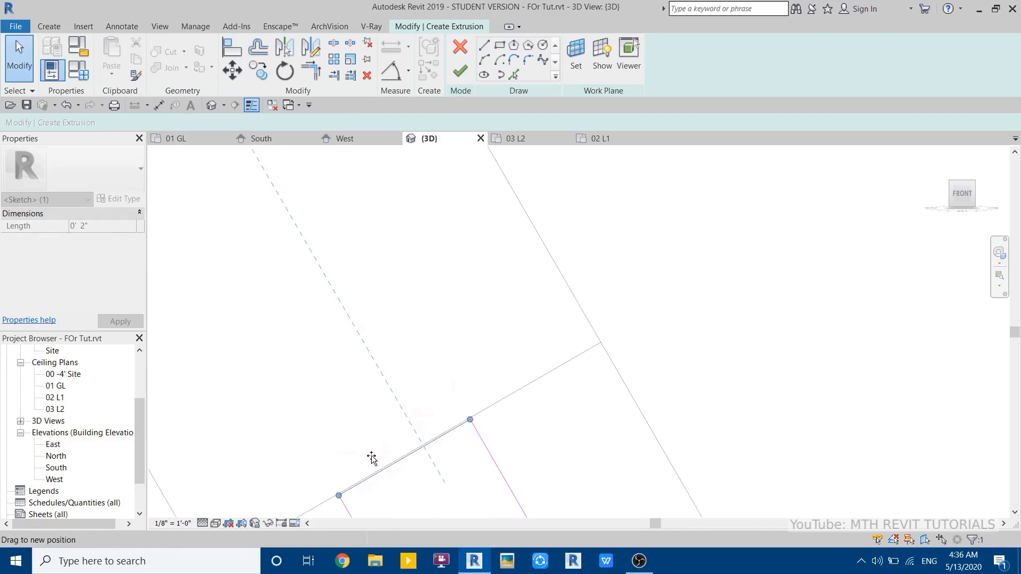
pyautogui.scroll(-5, 371, 455)
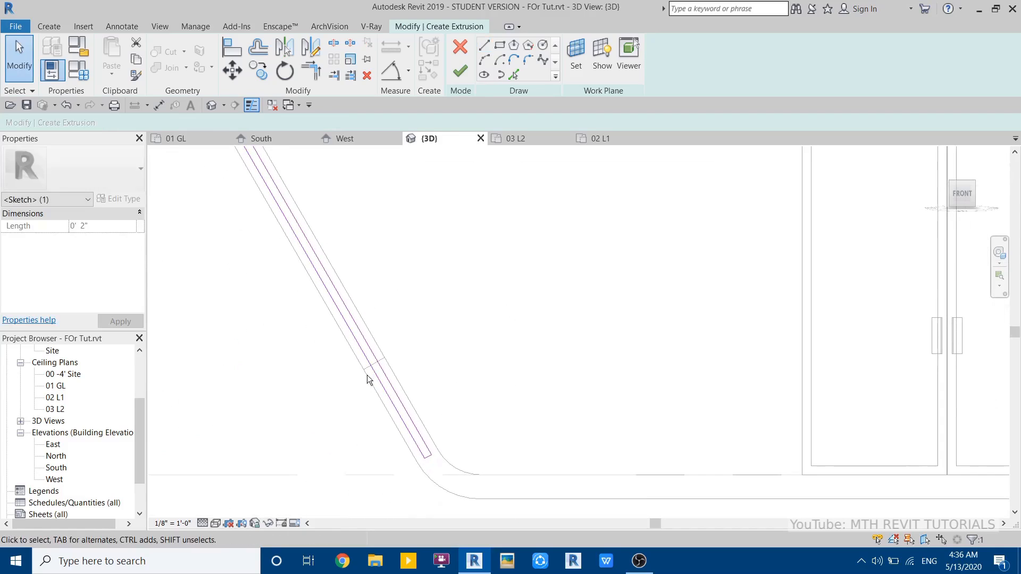
pyautogui.scroll(3, 415, 447)
pyautogui.scroll(5, 334, 241)
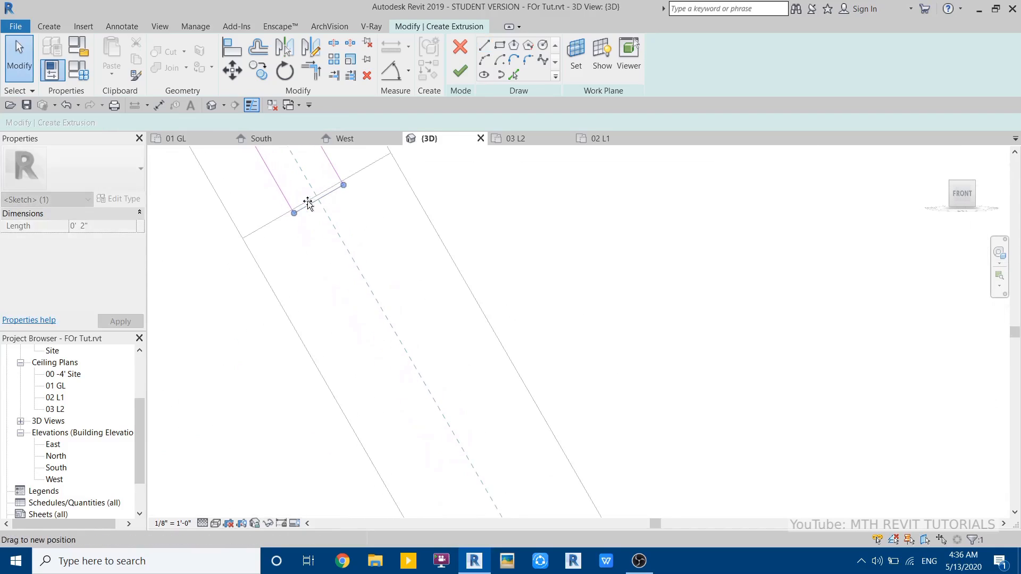
pyautogui.click(449, 346)
pyautogui.scroll(-6, 449, 346)
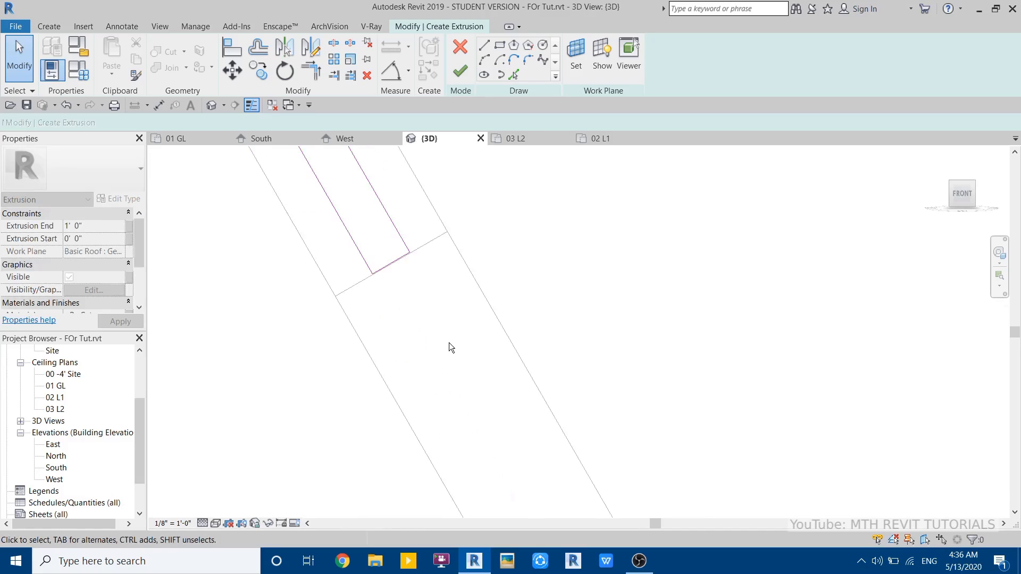
pyautogui.moveTo(461, 294); pyautogui.dragTo(475, 383, button='middle')
pyautogui.scroll(-3, 475, 383)
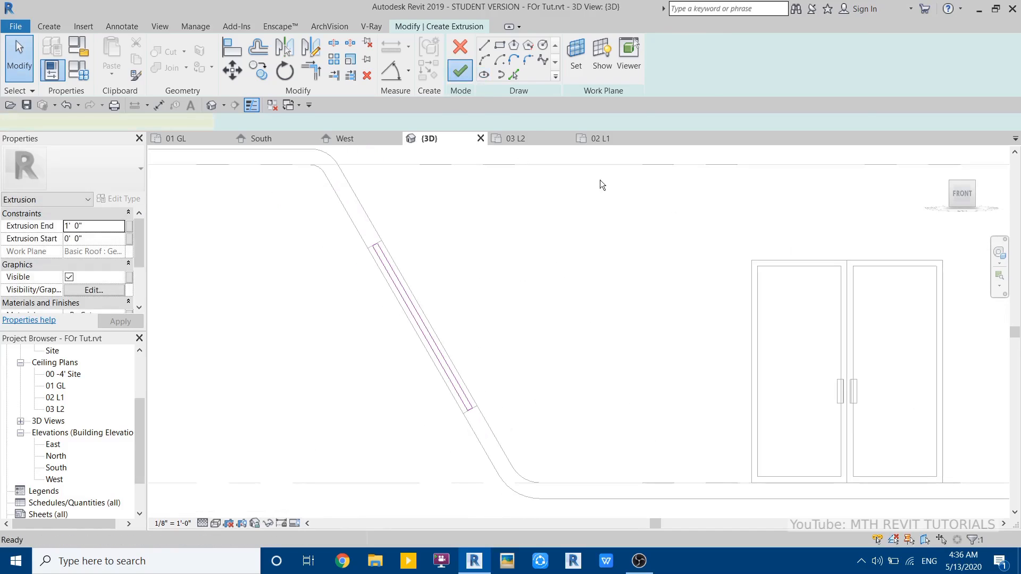
# - In the left view with Shaded style, stretch both side faces of the solid extrusion to the sides of the rounded opening
pyautogui.click(944, 194)
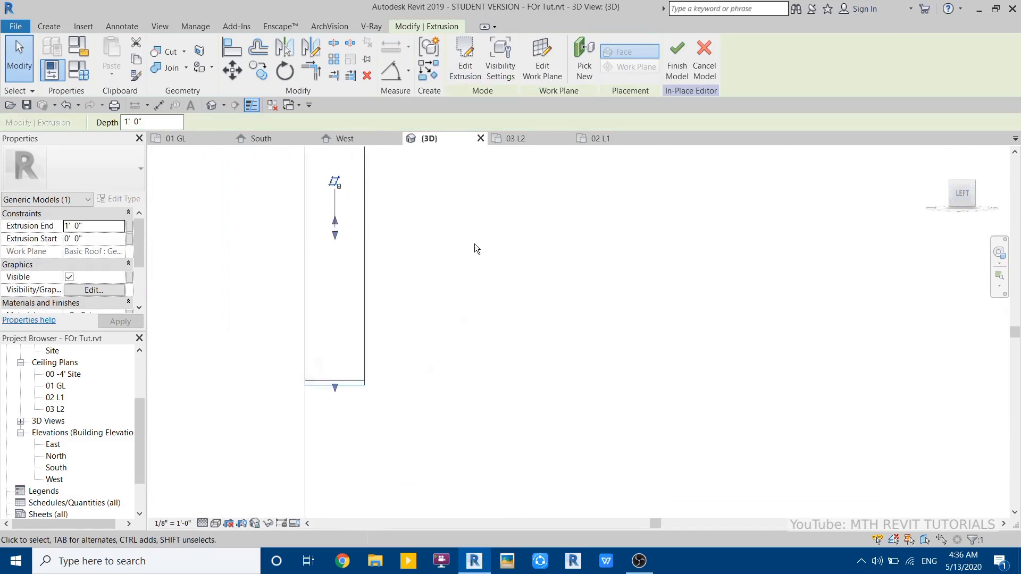
pyautogui.press('s')
pyautogui.press('d')
pyautogui.scroll(-1, 569, 393)
pyautogui.moveTo(518, 391); pyautogui.dragTo(837, 406, button='middle')
pyautogui.click(988, 417)
pyautogui.click(941, 381)
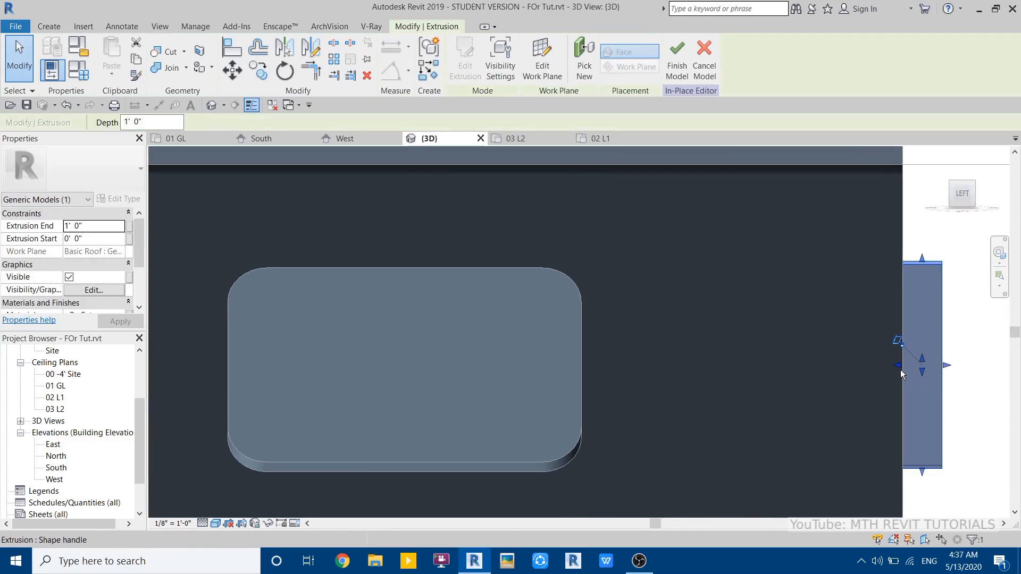
pyautogui.moveTo(904, 373); pyautogui.dragTo(526, 373)
pyautogui.moveTo(276, 373); pyautogui.dragTo(227, 371)
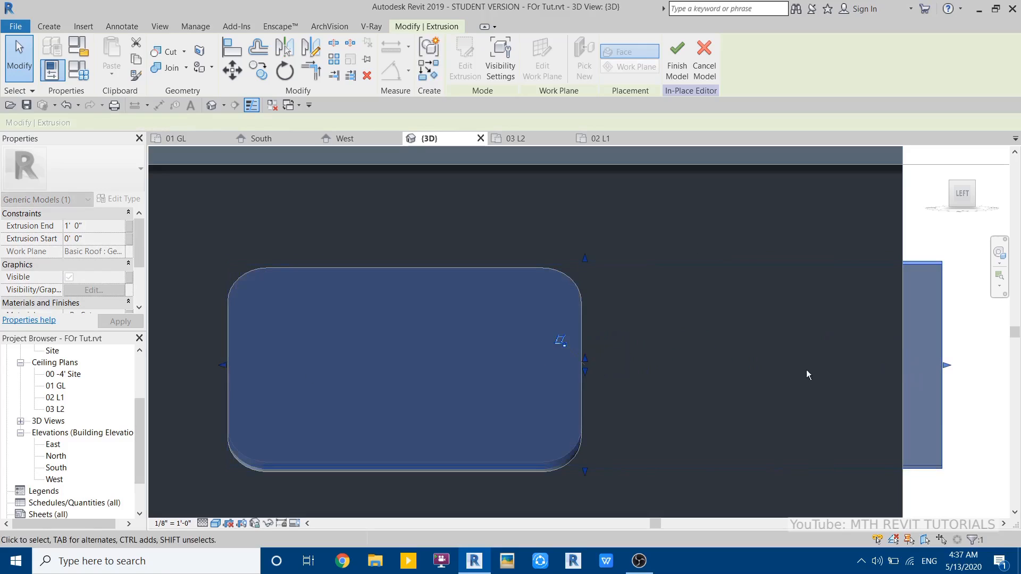
pyautogui.moveTo(916, 374); pyautogui.dragTo(583, 379)
pyautogui.click(607, 322)
pyautogui.scroll(-2, 608, 322)
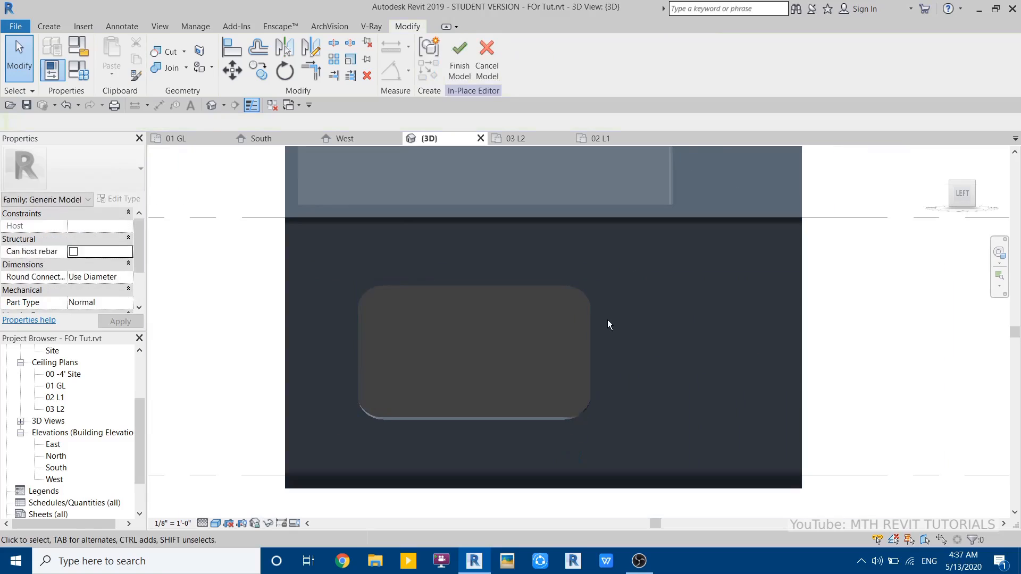
# - Assign the Glass material from the project materials to the solid panel in the lower rounded opening
pyautogui.keyDown('shift'); pyautogui.moveTo(607, 321); pyautogui.dragTo(512, 373, button='middle'); pyautogui.keyUp('shift')
pyautogui.scroll(2, 556, 362)
pyautogui.scroll(2, 556, 367)
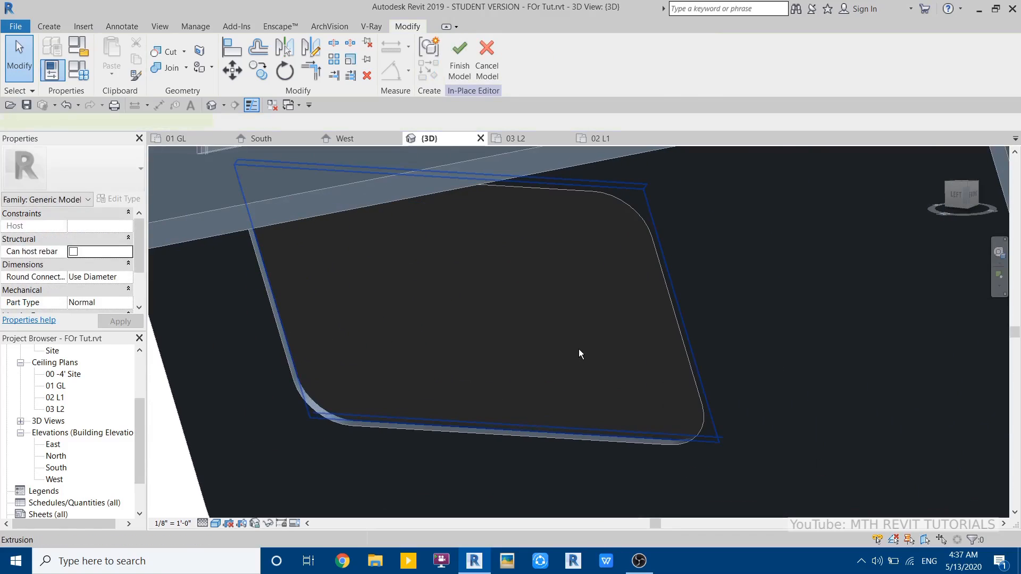
pyautogui.click(579, 349)
pyautogui.click(119, 266)
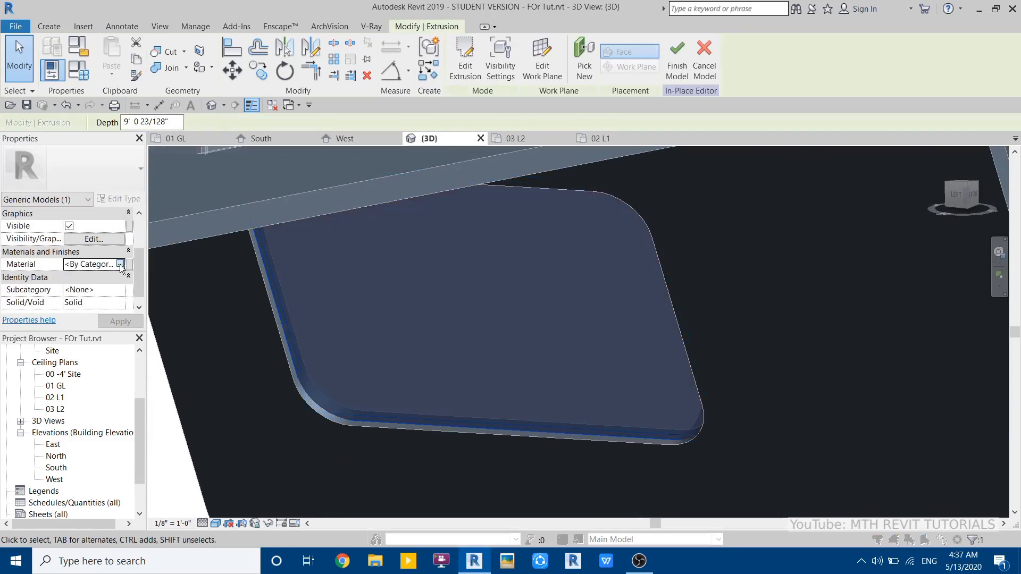
pyautogui.click(120, 264)
pyautogui.click(98, 331)
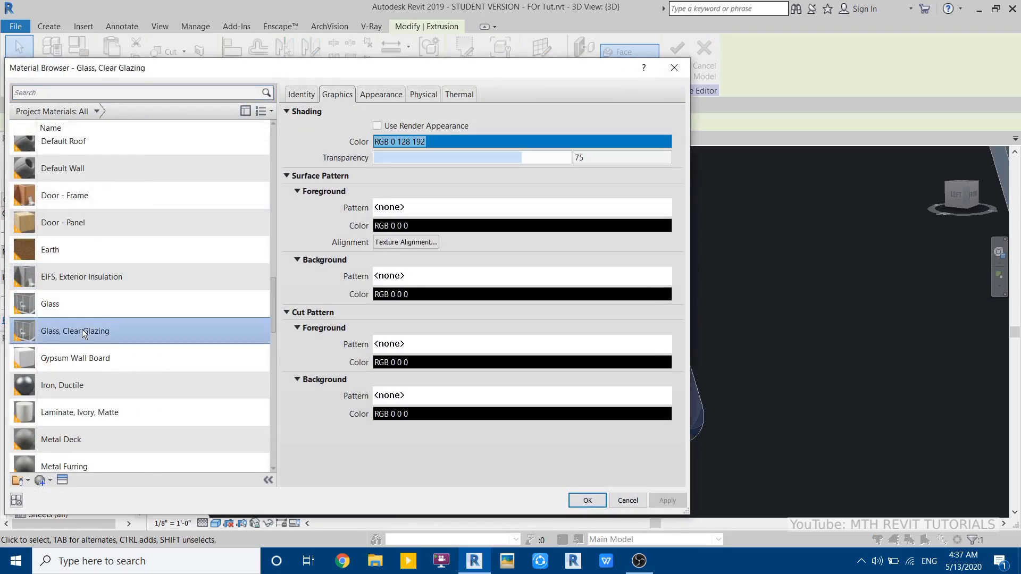
pyautogui.click(96, 357)
pyautogui.click(81, 309)
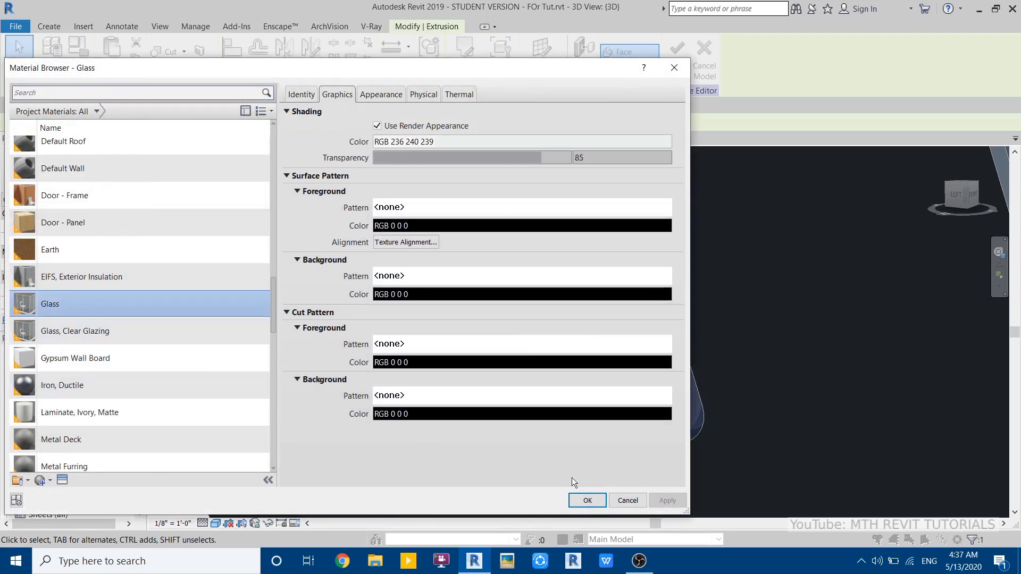
pyautogui.click(589, 503)
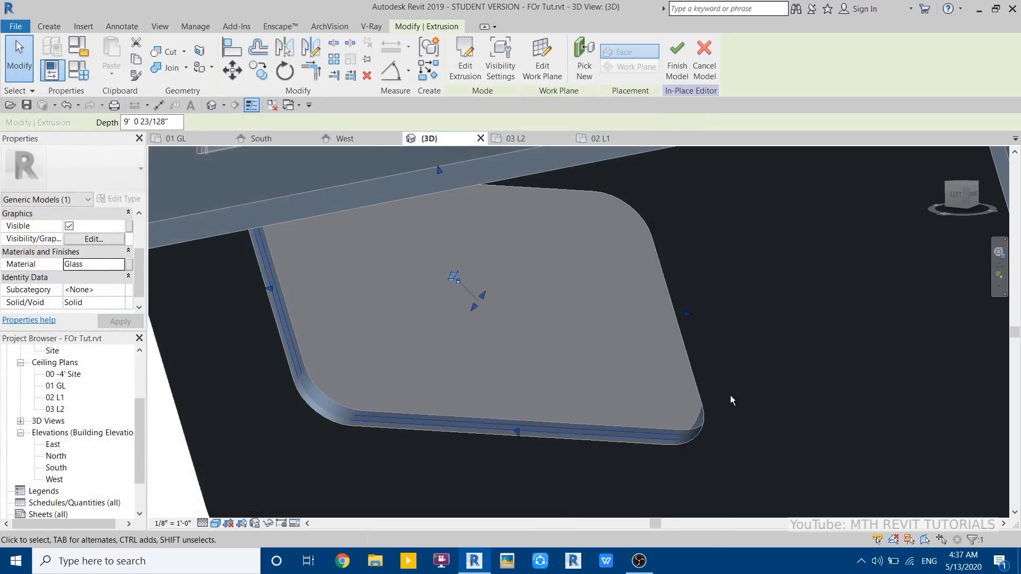
pyautogui.click(672, 392)
# - Examine the panel in the rounded opening of the sloped face from several angles
pyautogui.scroll(-4, 398, 472)
pyautogui.scroll(2, 393, 438)
pyautogui.scroll(-3, 406, 447)
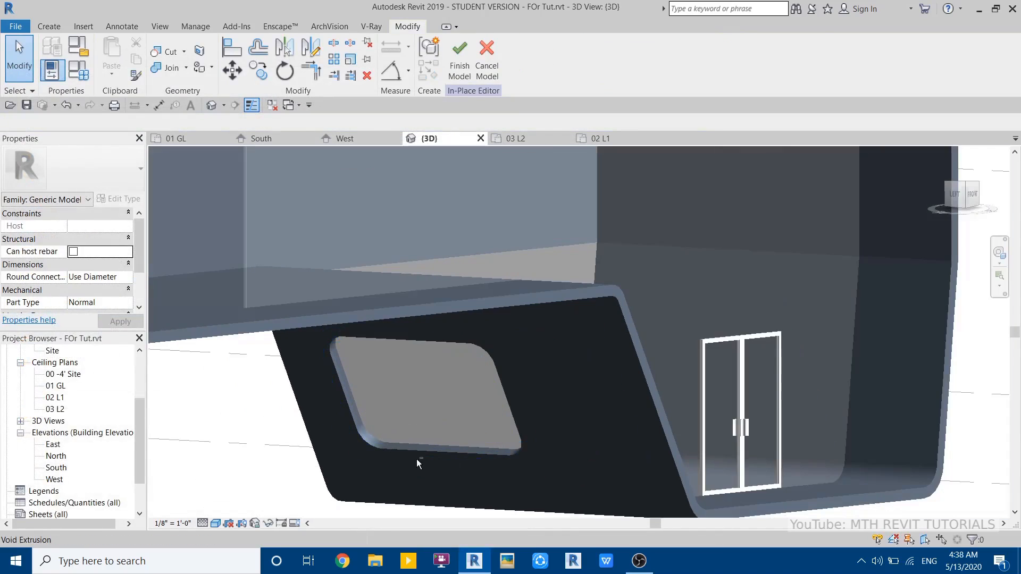
pyautogui.keyDown('shift'); pyautogui.moveTo(417, 458); pyautogui.dragTo(327, 422, button='middle'); pyautogui.keyUp('shift')
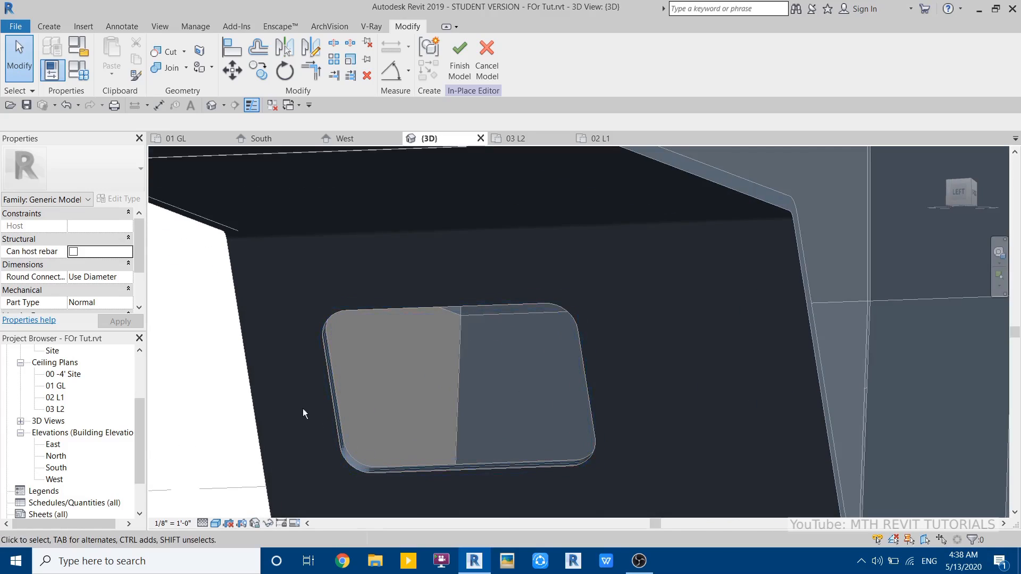
pyautogui.scroll(-4, 534, 325)
pyautogui.keyDown('shift'); pyautogui.moveTo(535, 325); pyautogui.dragTo(575, 336, button='middle'); pyautogui.keyUp('shift')
pyautogui.scroll(2, 368, 363)
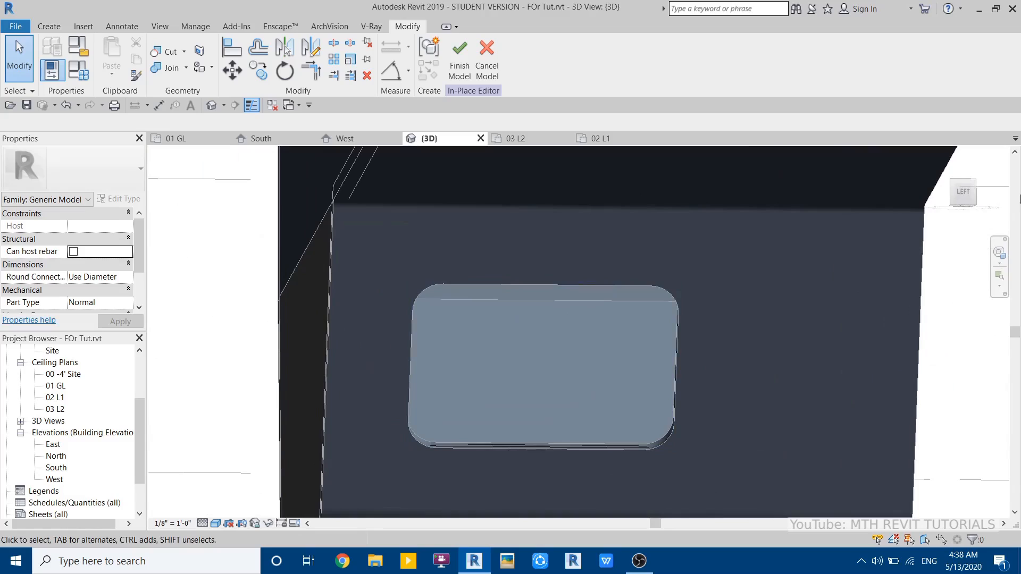
# - In the left wireframe view, start a new extrusion and pick the lower sloped roof face as its work plane
pyautogui.click(955, 194)
pyautogui.scroll(5, 593, 334)
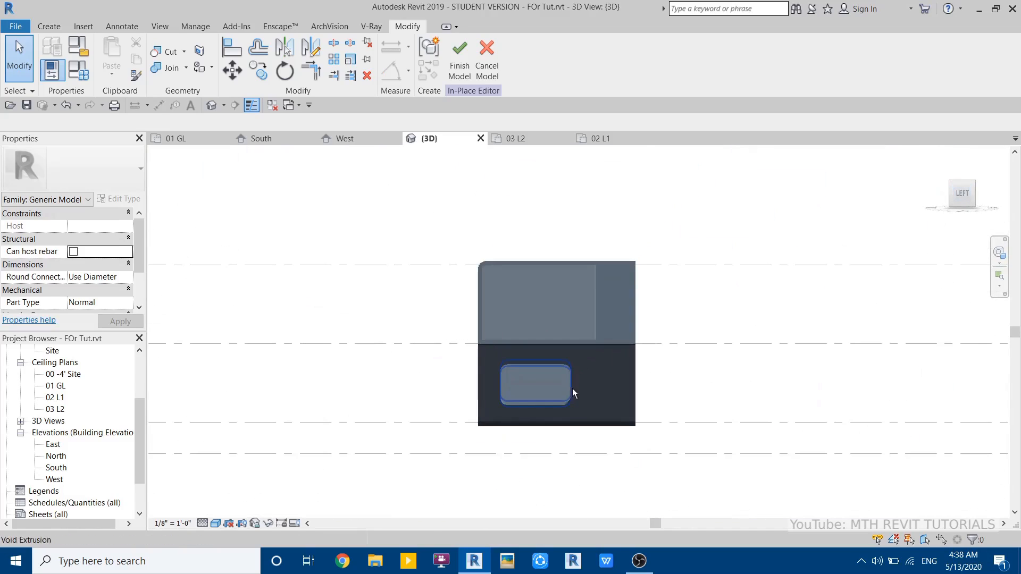
pyautogui.scroll(4, 573, 393)
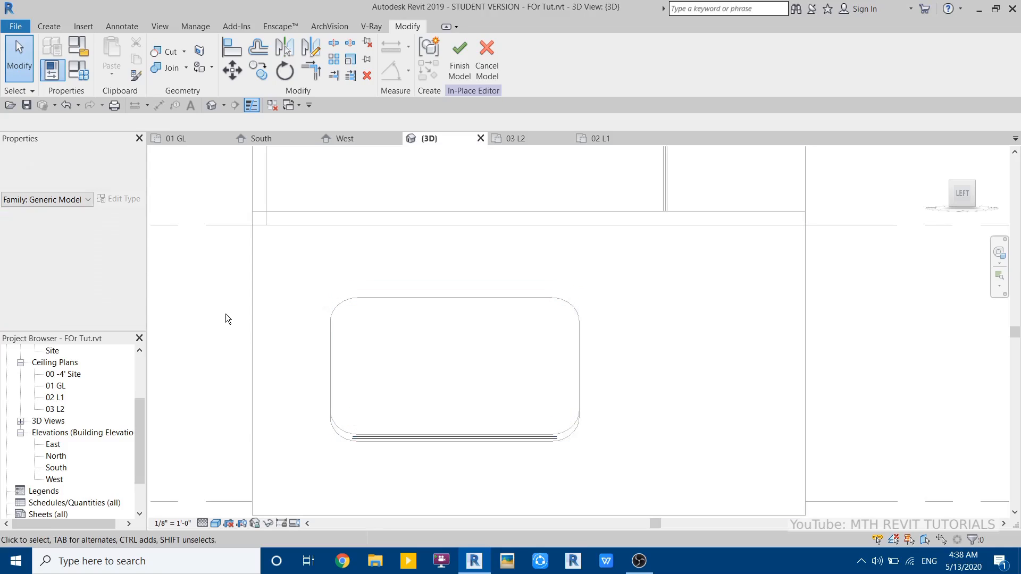
pyautogui.click(46, 27)
pyautogui.click(122, 63)
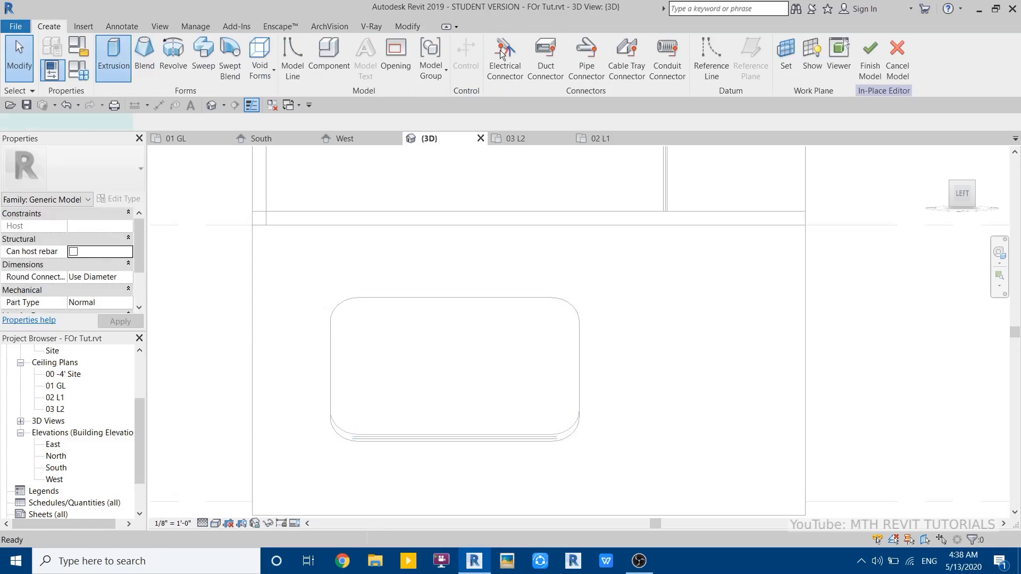
pyautogui.click(499, 46)
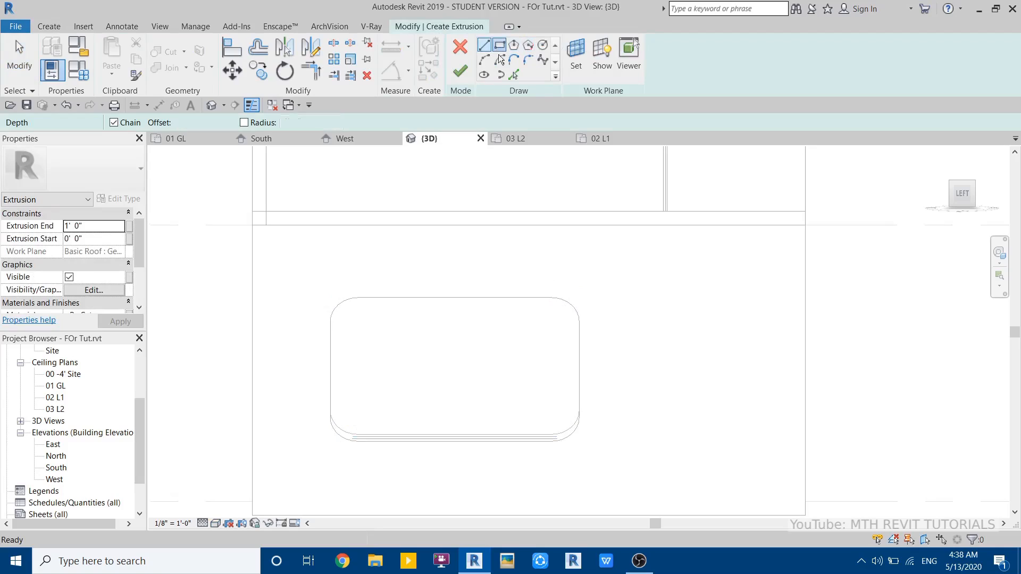
pyautogui.click(585, 69)
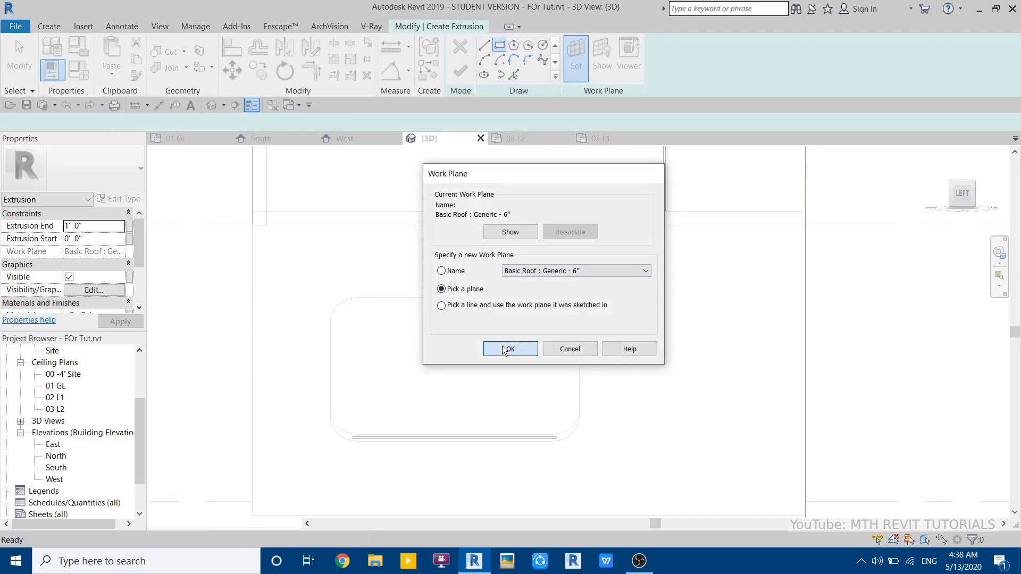
pyautogui.click(510, 349)
pyautogui.click(791, 310)
pyautogui.scroll(3, 419, 321)
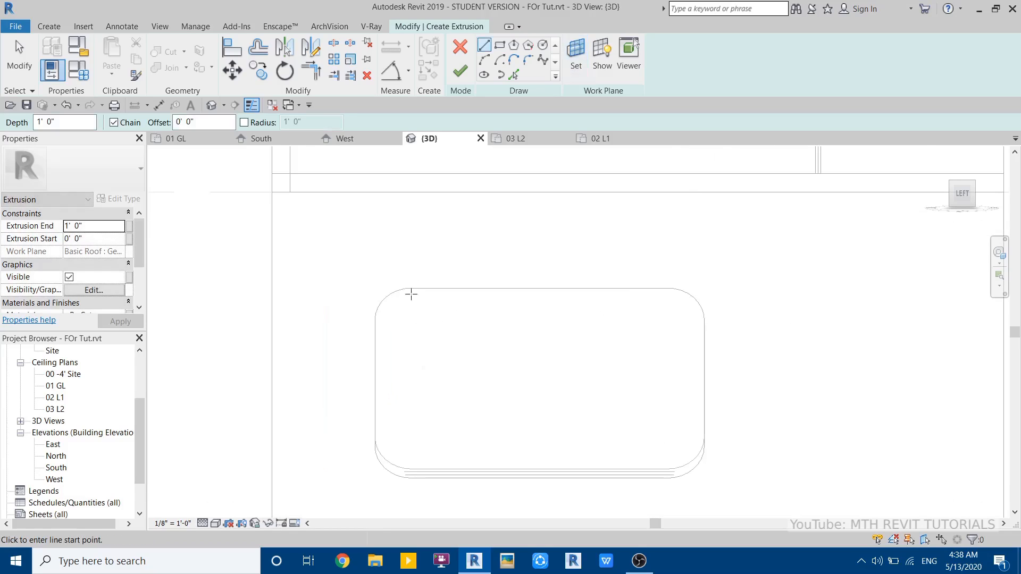
# - Sketch a rectangle about 10' wide and 7' high around the rounded opening
pyautogui.click(499, 46)
pyautogui.click(364, 273)
pyautogui.scroll(-4, 370, 280)
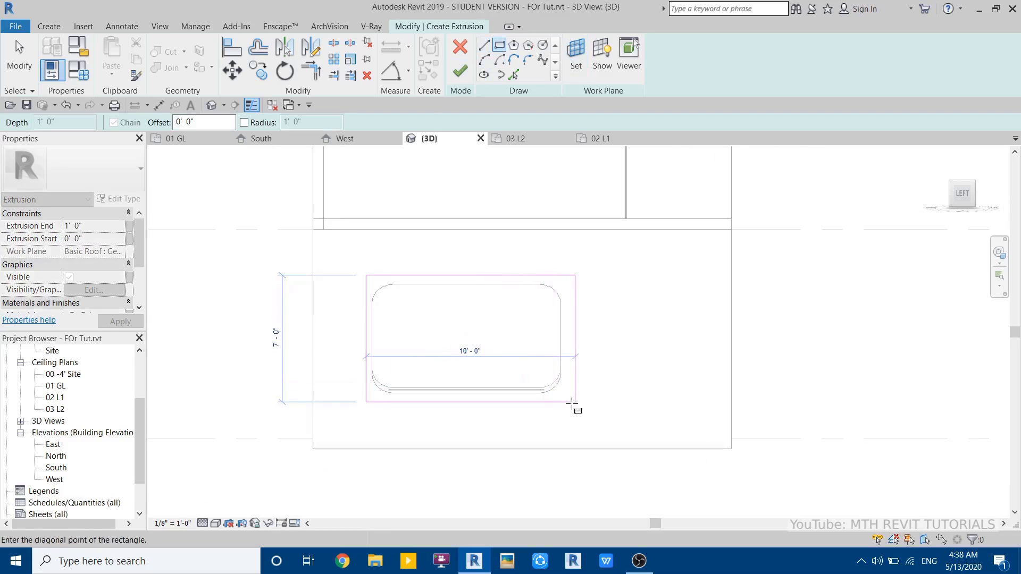
pyautogui.click(575, 399)
pyautogui.press('Escape')
pyautogui.press('Escape')
pyautogui.scroll(2, 429, 288)
# - Resize the rectangle to 9' wide and the opening's height, and move it onto the opening's outline
pyautogui.click(333, 302)
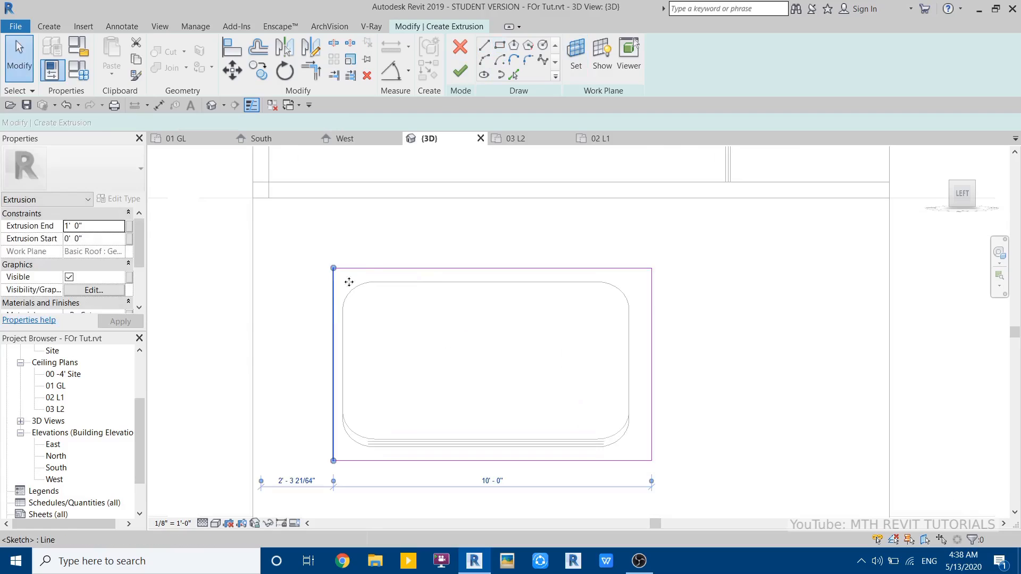
pyautogui.click(487, 481)
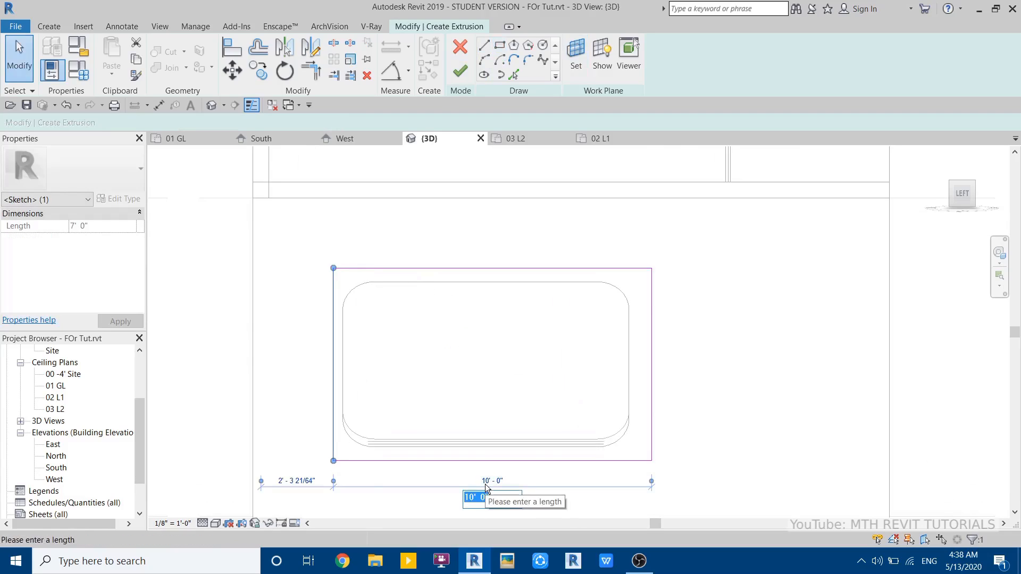
pyautogui.write("9'")
pyautogui.press('Return')
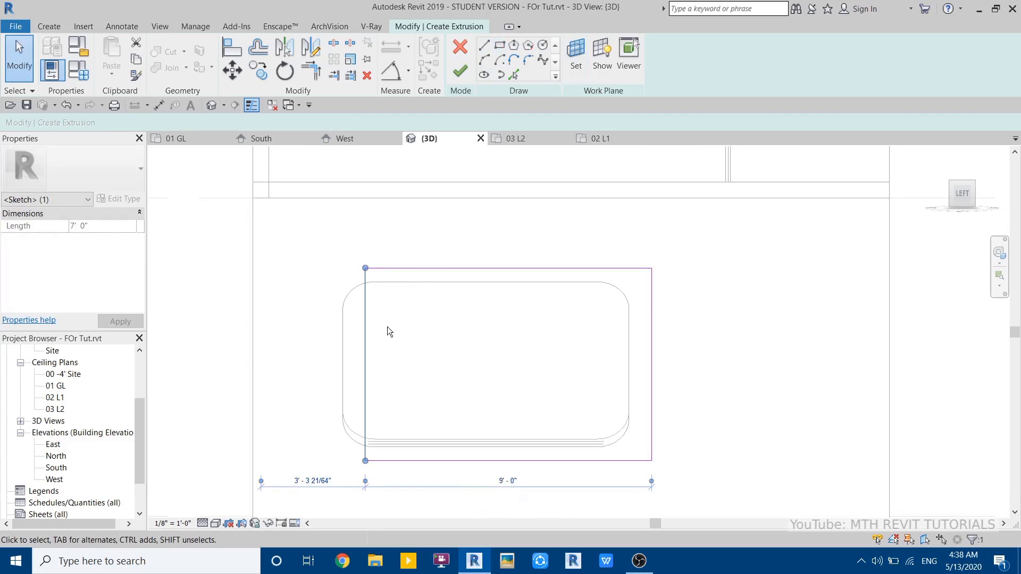
pyautogui.click(400, 269)
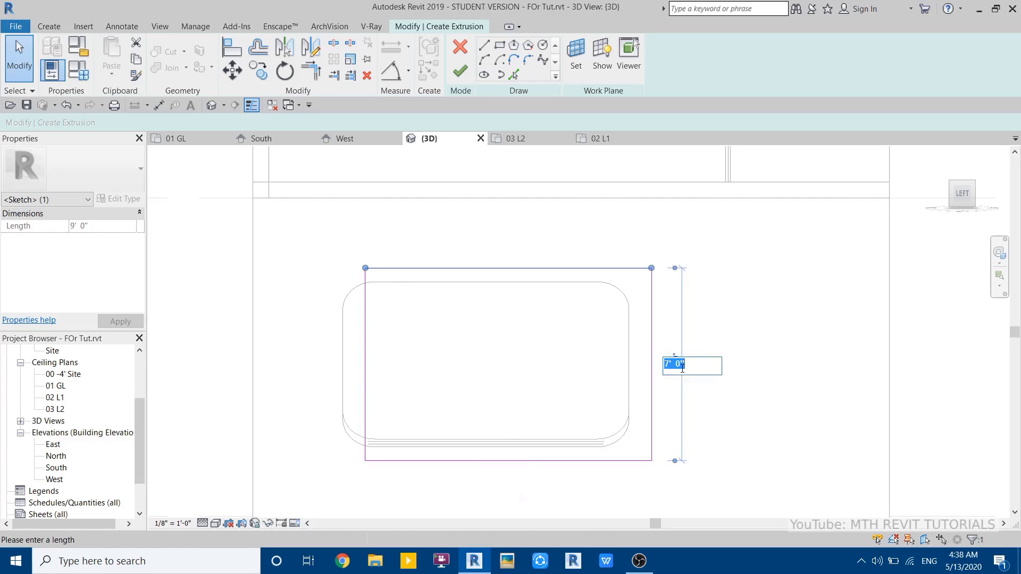
pyautogui.press('Return')
pyautogui.moveTo(298, 258); pyautogui.dragTo(742, 528)
pyautogui.moveTo(520, 299)
pyautogui.mouseDown()
pyautogui.moveTo(484, 286)
pyautogui.moveTo(497, 283)
pyautogui.mouseUp()
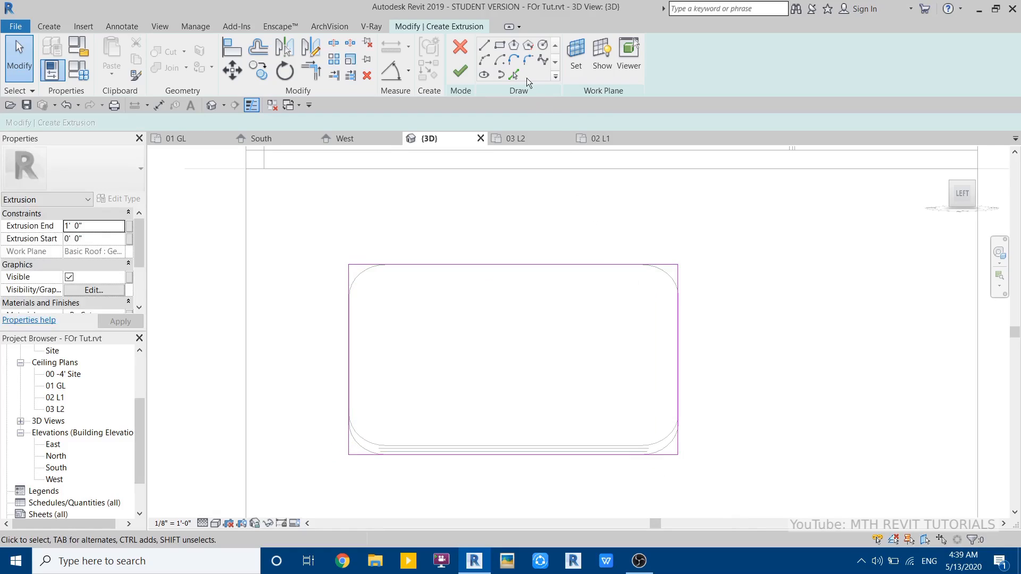
# - Try a 2" inward offset of the whole square-cornered rectangle with Pick Lines, and undo it
pyautogui.click(514, 75)
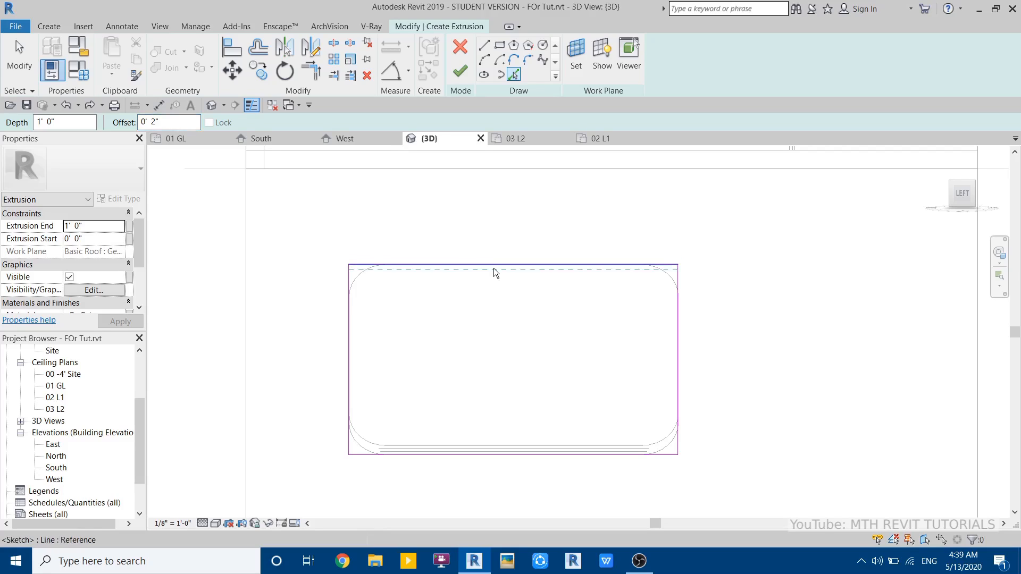
pyautogui.press('Tab')
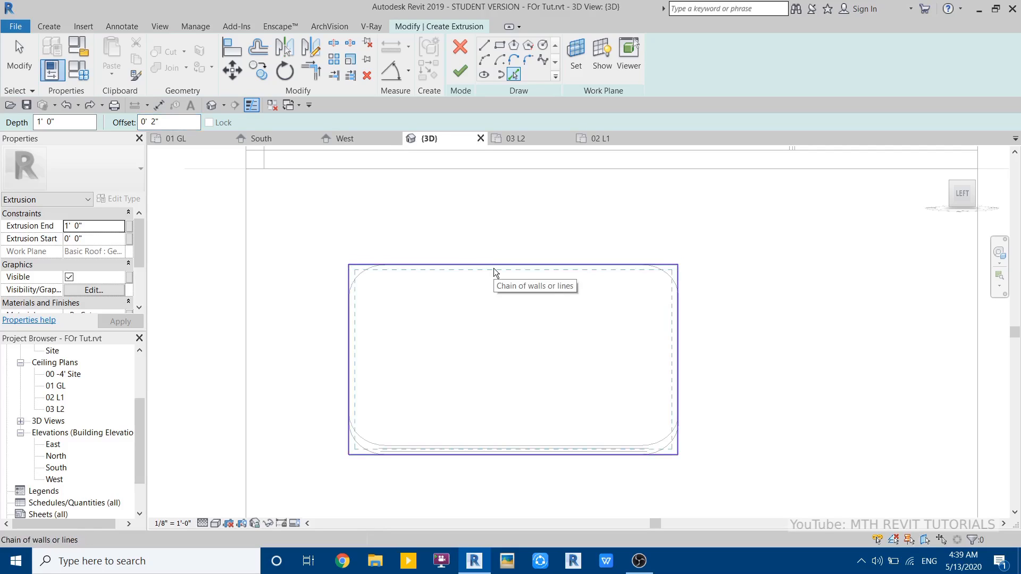
pyautogui.click(494, 268)
pyautogui.press('Escape')
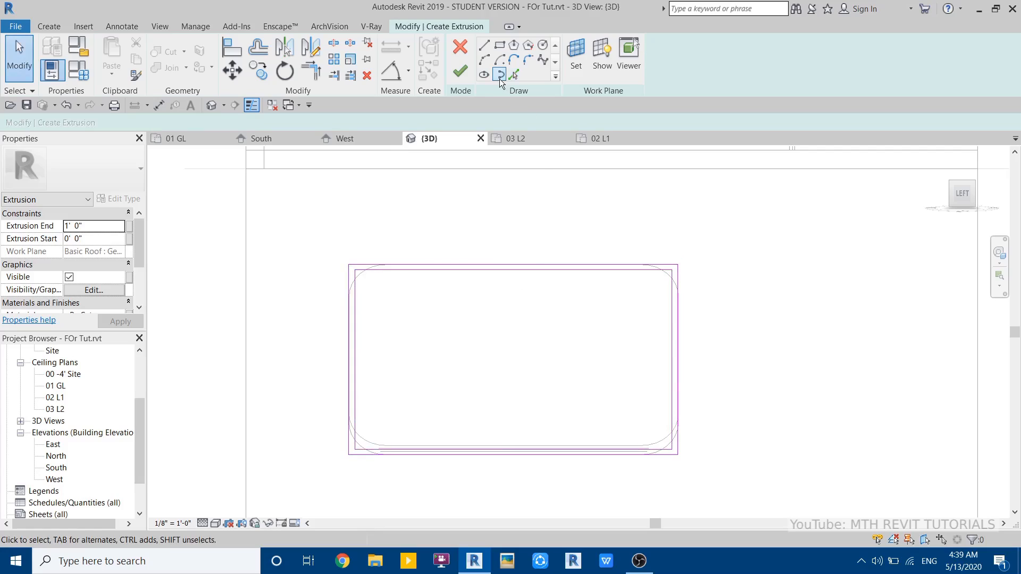
pyautogui.scroll(2, 372, 272)
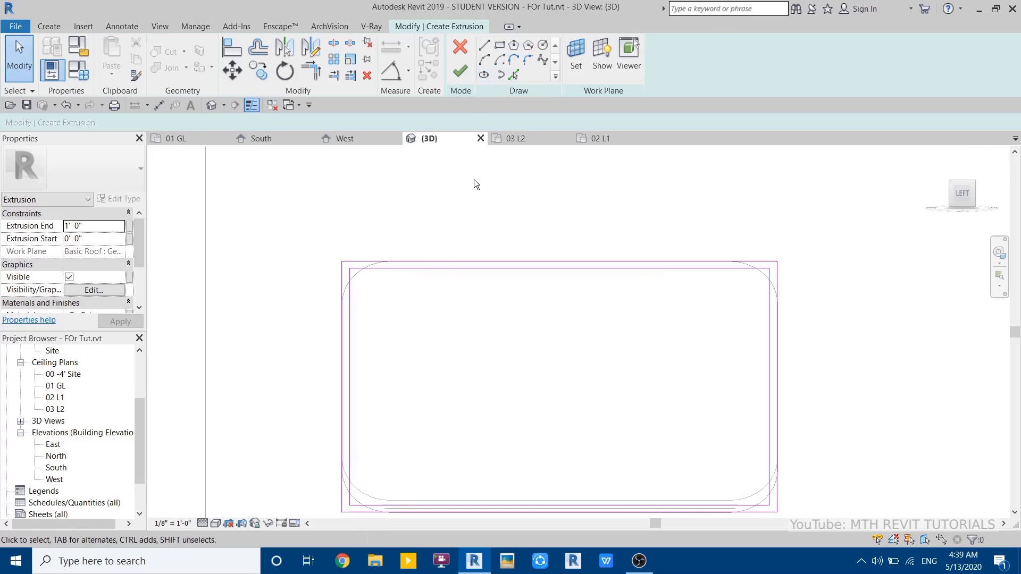
pyautogui.hotkey('ctrl', 'z')
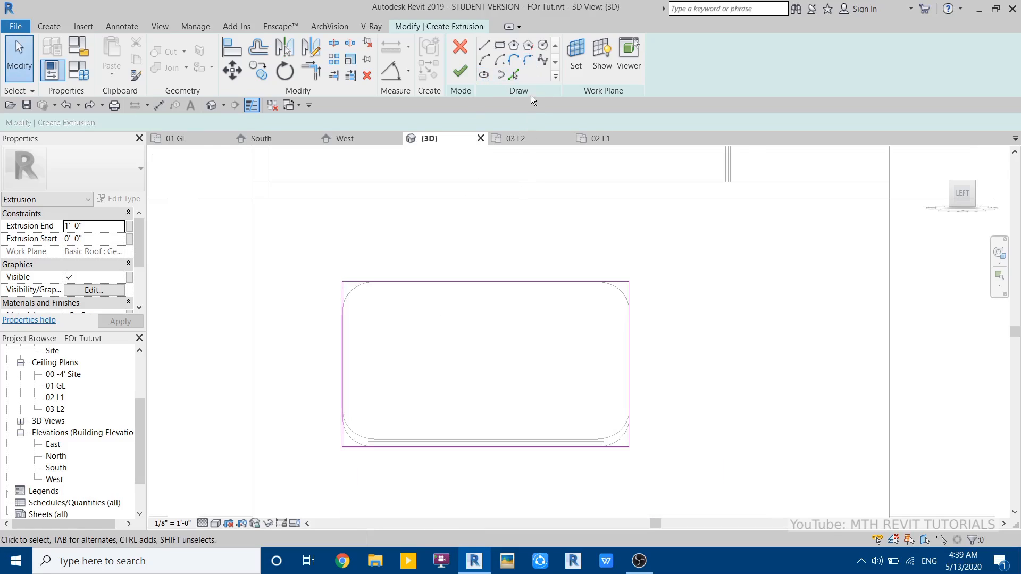
# - Round all four corners of the rectangle with Fillet Arc at a 1' radius
pyautogui.click(530, 61)
pyautogui.click(179, 123)
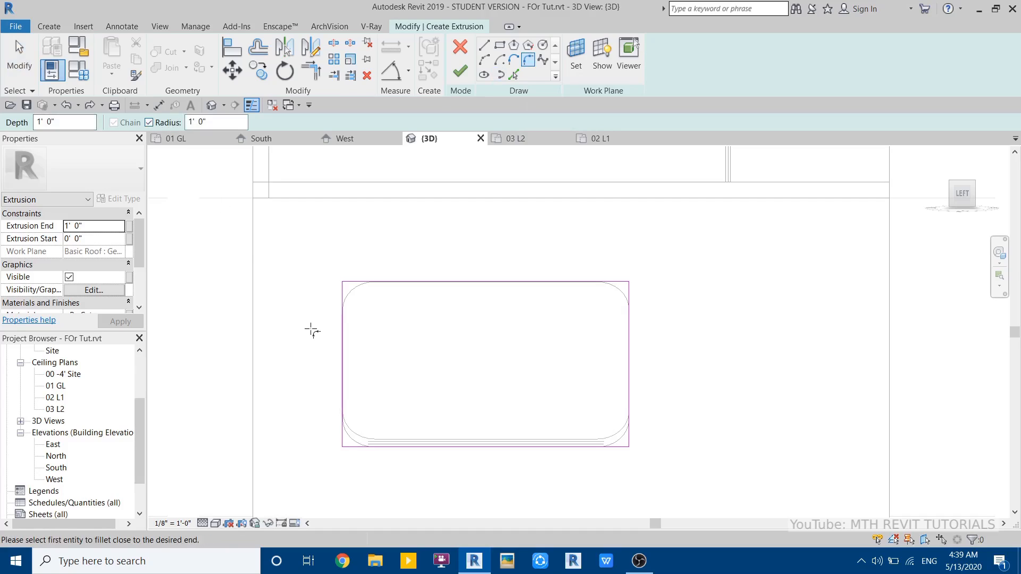
pyautogui.click(340, 334)
pyautogui.click(390, 282)
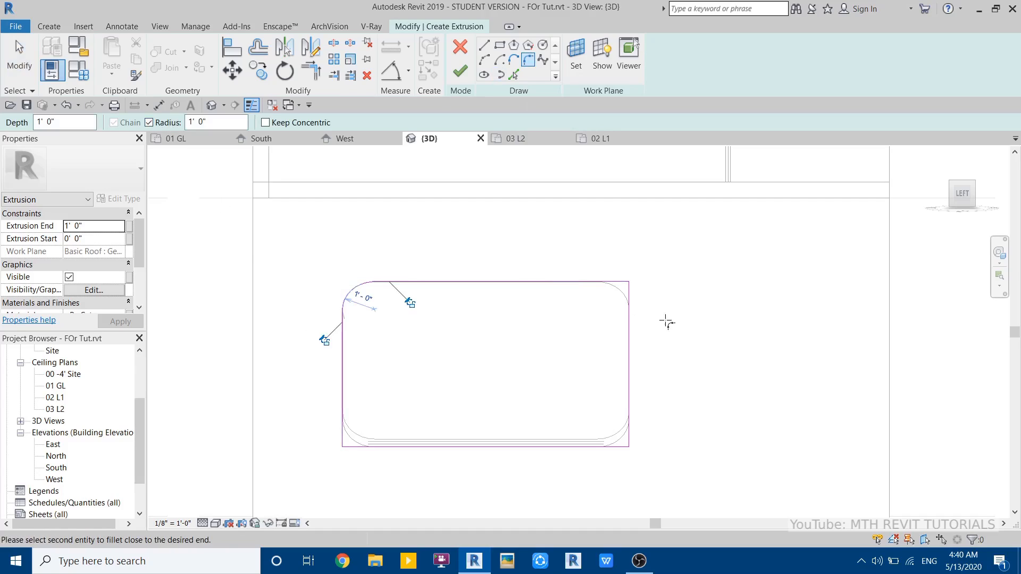
pyautogui.click(605, 447)
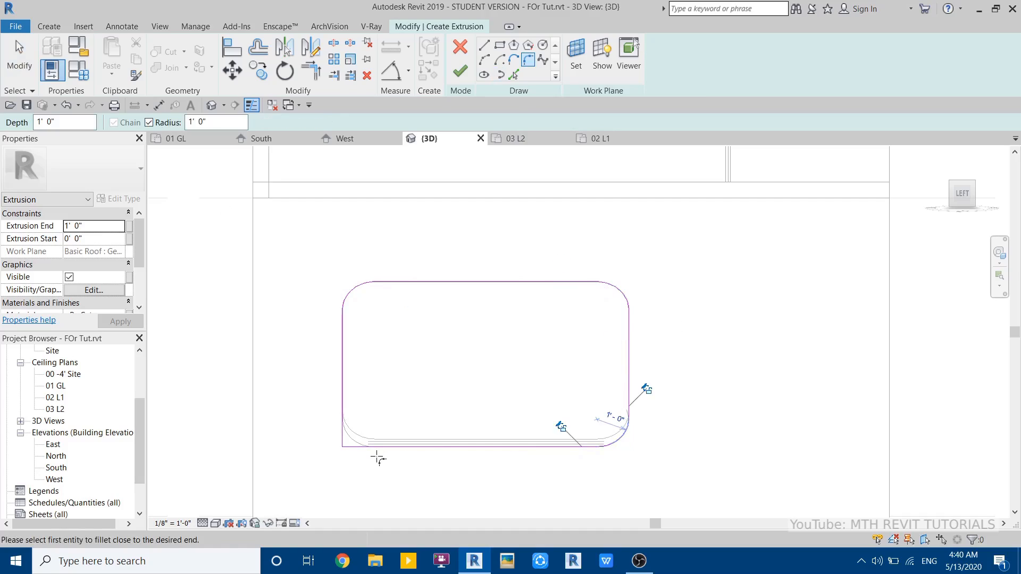
pyautogui.click(379, 448)
pyautogui.click(342, 426)
pyautogui.press('Escape')
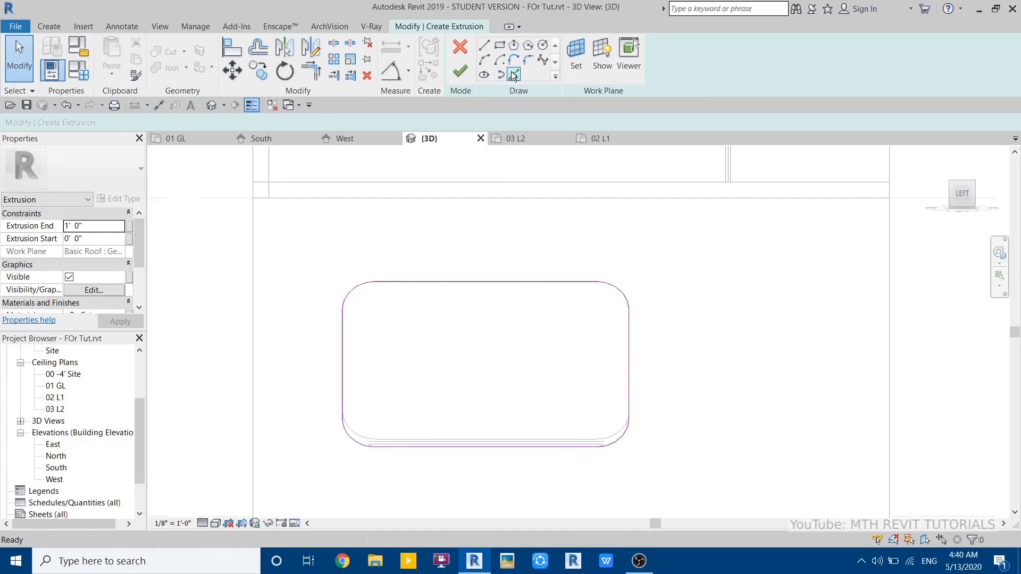
# - Offset the whole rounded outline 2" inward with Pick Lines and finish the frame's extrusion sketch
pyautogui.click(514, 75)
pyautogui.write('2')
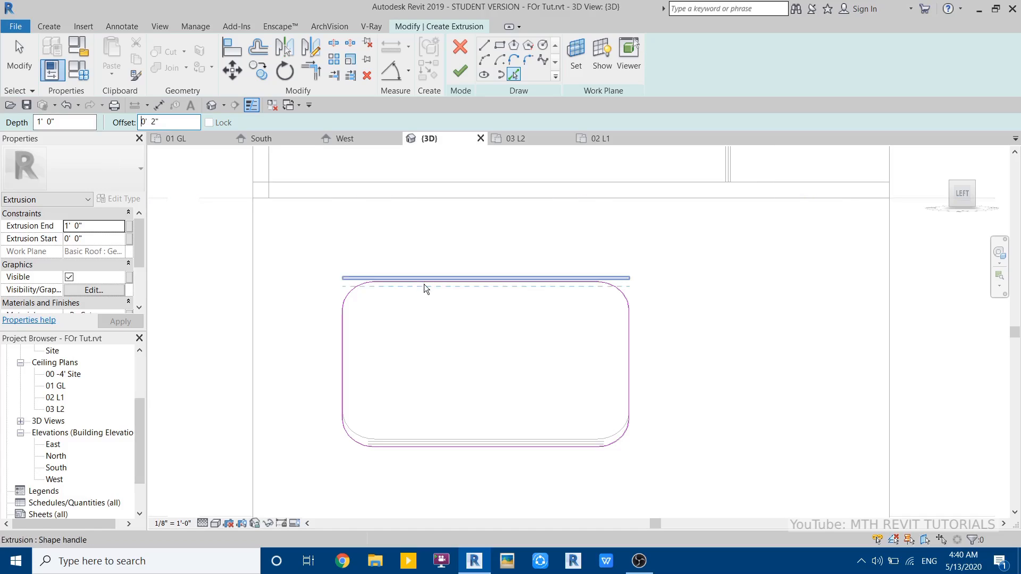
pyautogui.press('Tab')
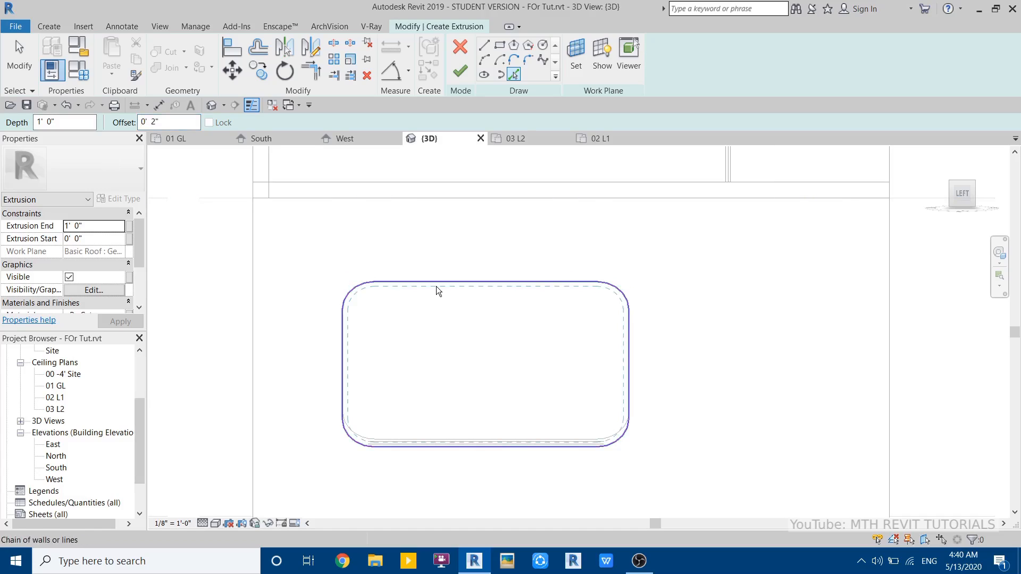
pyautogui.click(436, 286)
pyautogui.press('Escape')
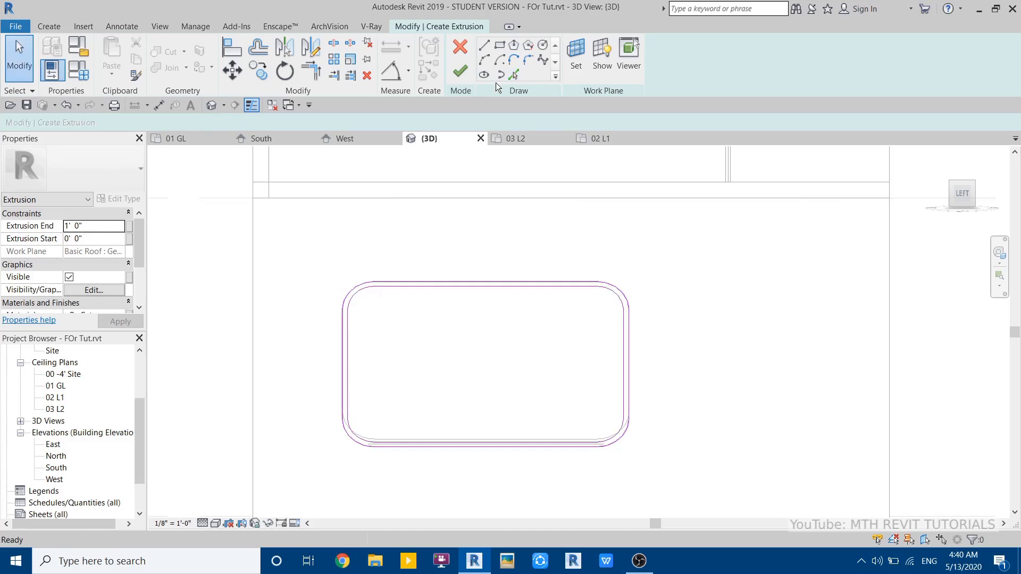
pyautogui.click(466, 75)
# - In the front wireframe view, stretch the frame extrusion's inner face to the inner surface of the sloped roof
pyautogui.keyDown('shift'); pyautogui.moveTo(586, 373); pyautogui.dragTo(863, 295, button='middle'); pyautogui.keyUp('shift')
pyautogui.click(963, 198)
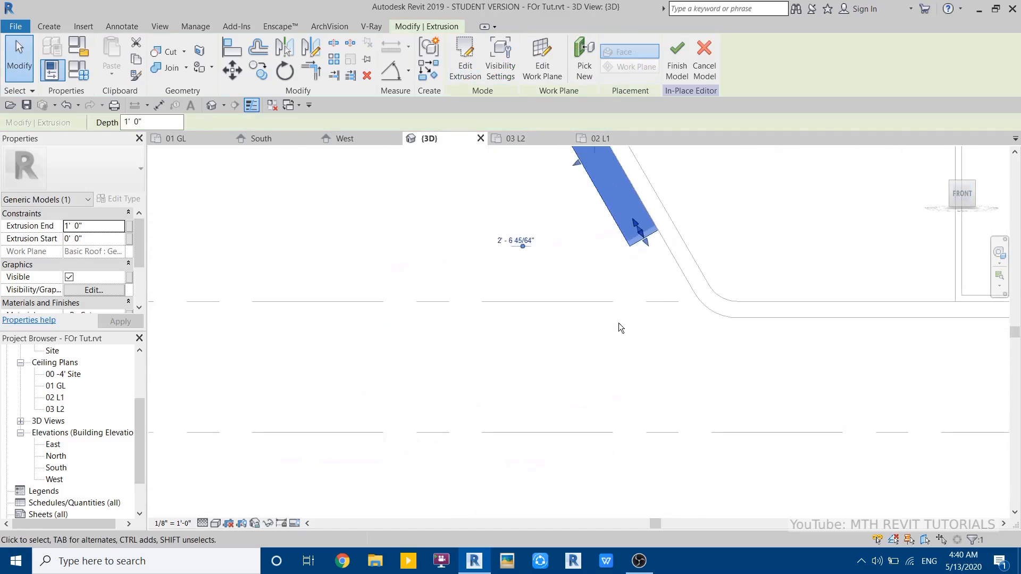
pyautogui.scroll(2, 601, 323)
pyautogui.press('w')
pyautogui.press('f')
pyautogui.scroll(1, 601, 322)
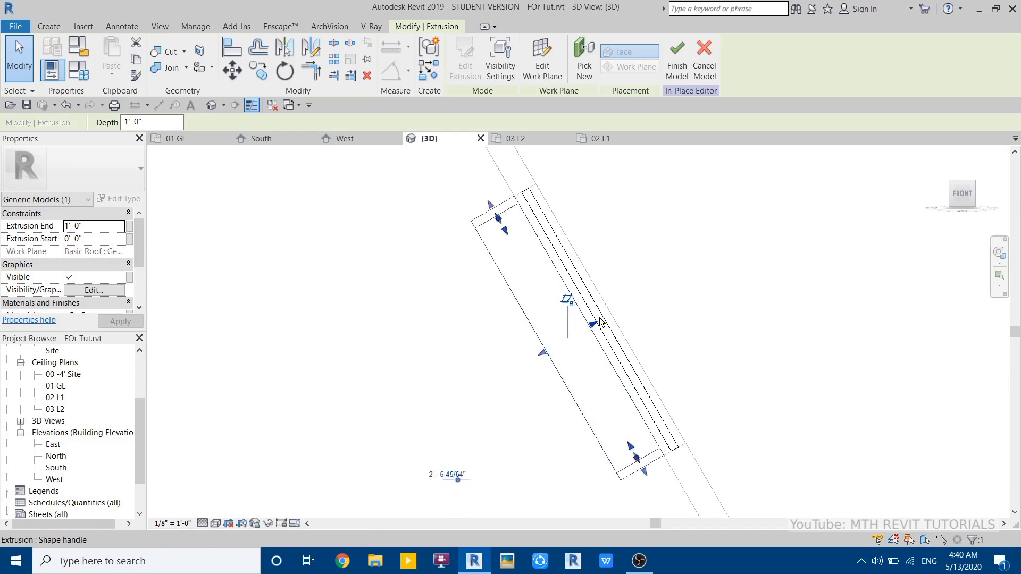
pyautogui.moveTo(600, 324); pyautogui.dragTo(612, 319)
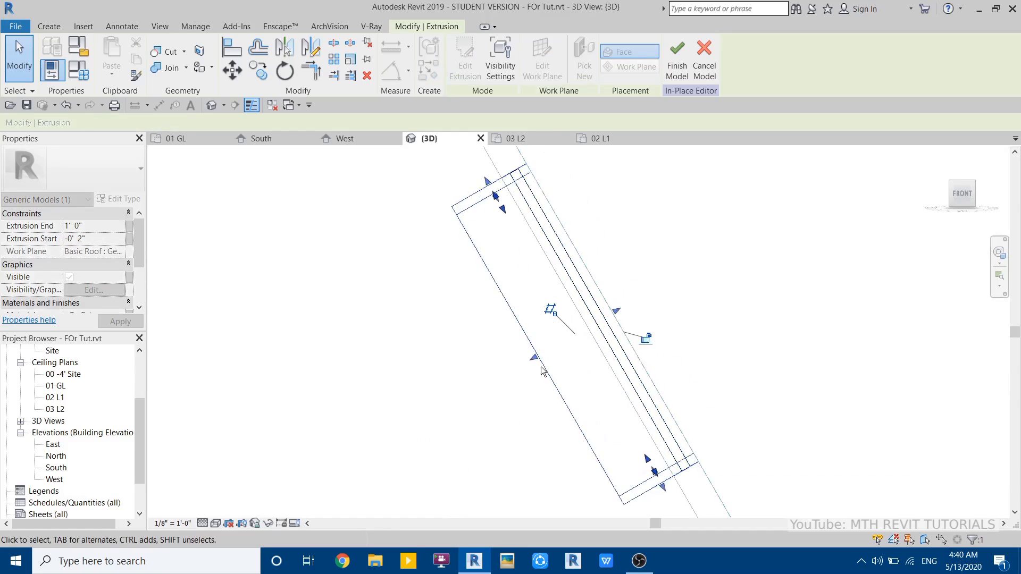
# - Pull the frame extrusion's outer face back to just inside the sloped roof's outer surface, at an extrusion end of -0' 0 235/256"
pyautogui.moveTo(532, 357); pyautogui.dragTo(585, 337)
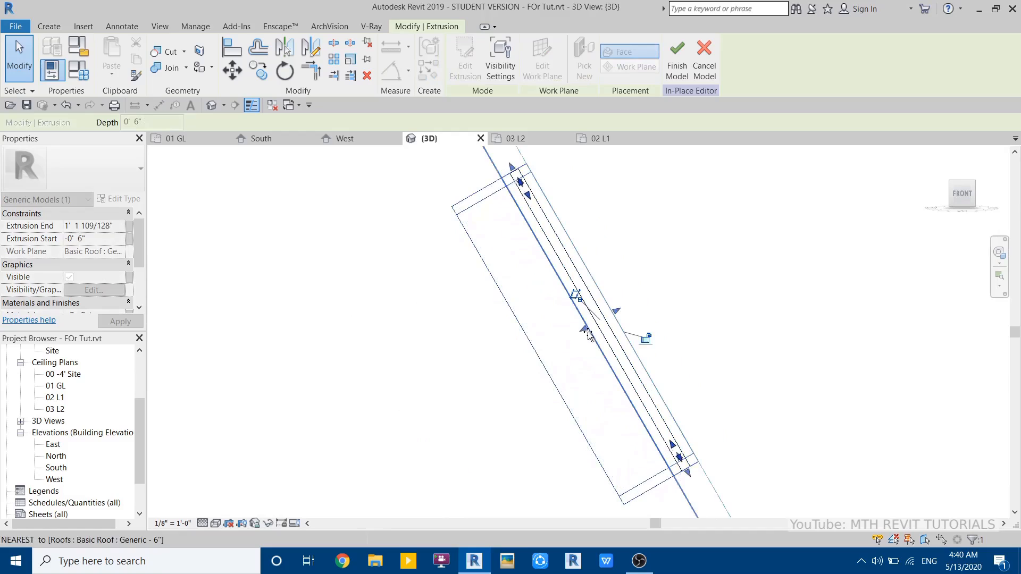
pyautogui.scroll(2, 585, 337)
pyautogui.scroll(2, 545, 324)
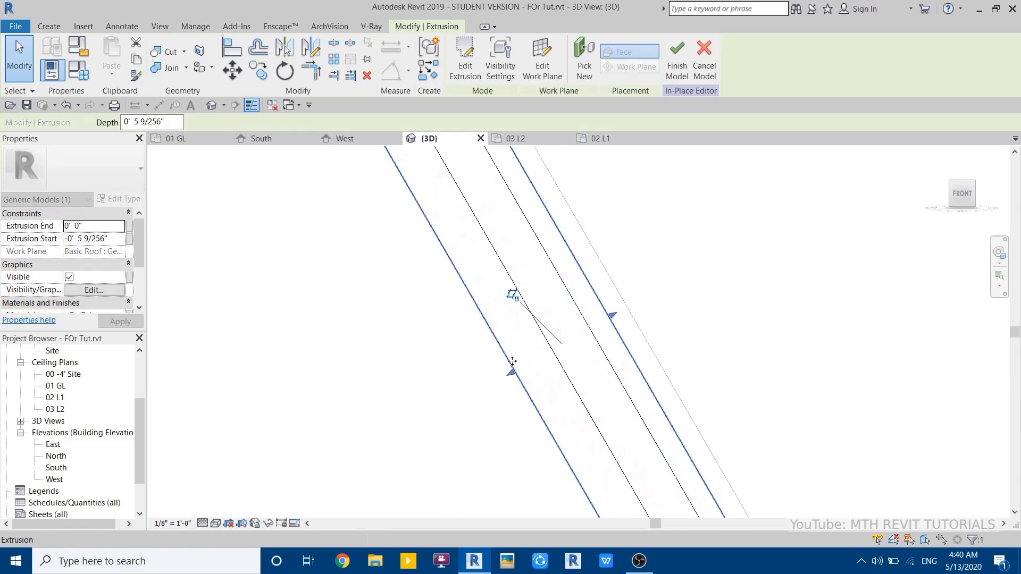
pyautogui.press('Escape')
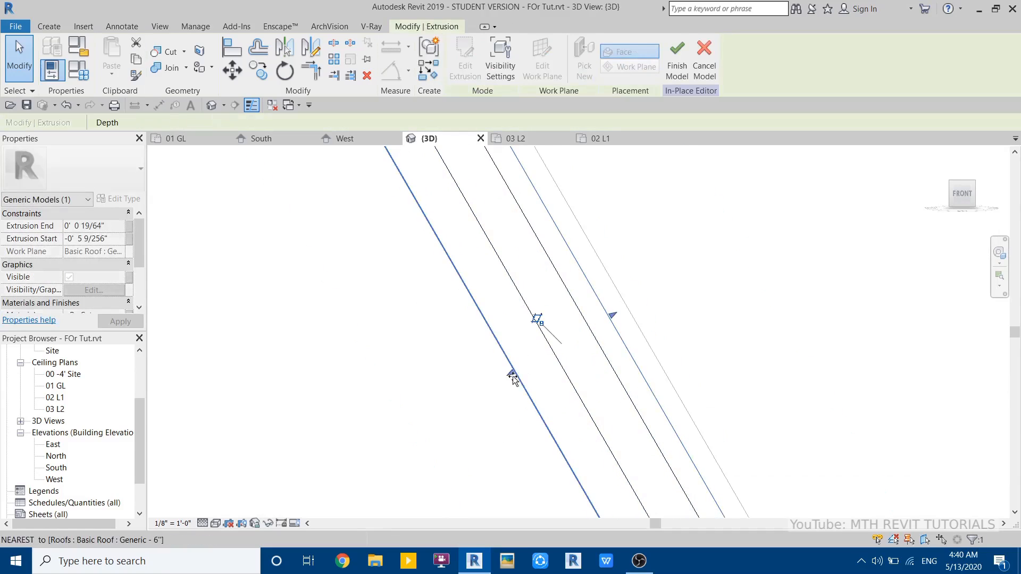
pyautogui.moveTo(513, 374); pyautogui.dragTo(539, 373)
pyautogui.press('Escape')
pyautogui.scroll(-3, 628, 306)
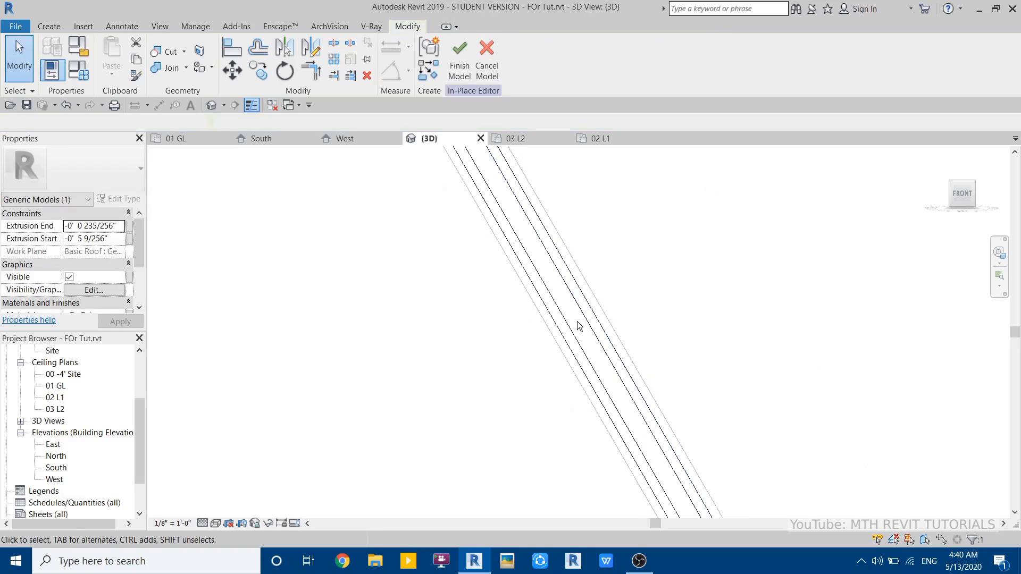
# - Switch the 3D view to the Shaded visual style and bring the rounded window in the sloped face into close view
pyautogui.moveTo(577, 326)
pyautogui.keyDown('shift'); pyautogui.mouseDown(button='middle')
pyautogui.moveTo(579, 346)
pyautogui.moveTo(653, 363)
pyautogui.mouseUp(button='middle'); pyautogui.keyUp('shift')
pyautogui.press('s')
pyautogui.press('d')
pyautogui.scroll(-2, 346, 413)
pyautogui.moveTo(346, 412)
pyautogui.mouseDown(button='middle')
pyautogui.moveTo(627, 438)
pyautogui.moveTo(620, 449)
pyautogui.moveTo(631, 450)
pyautogui.mouseUp(button='middle')
pyautogui.scroll(3, 402, 413)
pyautogui.keyDown('shift'); pyautogui.moveTo(402, 413); pyautogui.dragTo(371, 415, button='middle'); pyautogui.keyUp('shift')
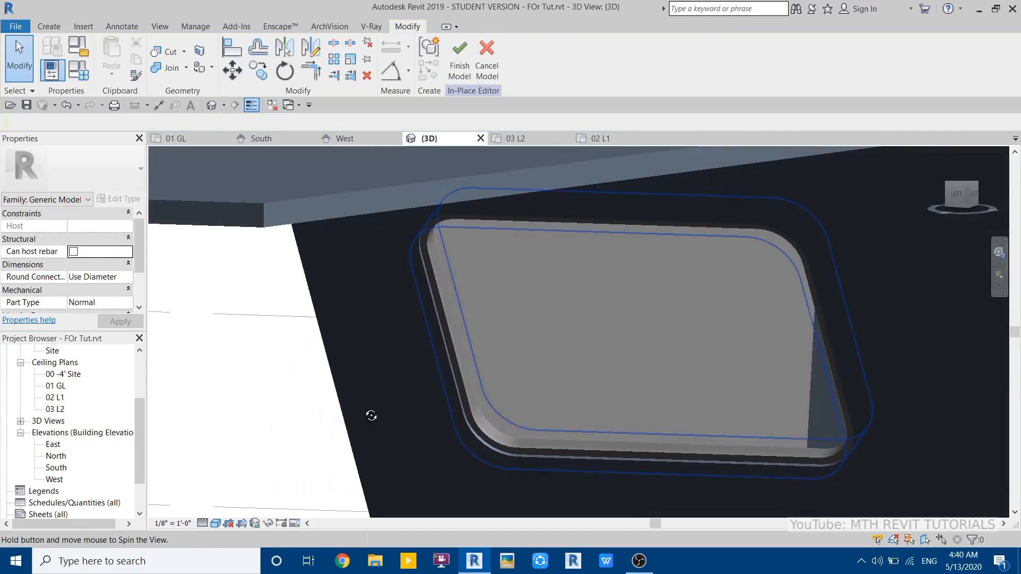
# - Assign the Aluminum material to the rounded window frame extrusion
pyautogui.click(505, 446)
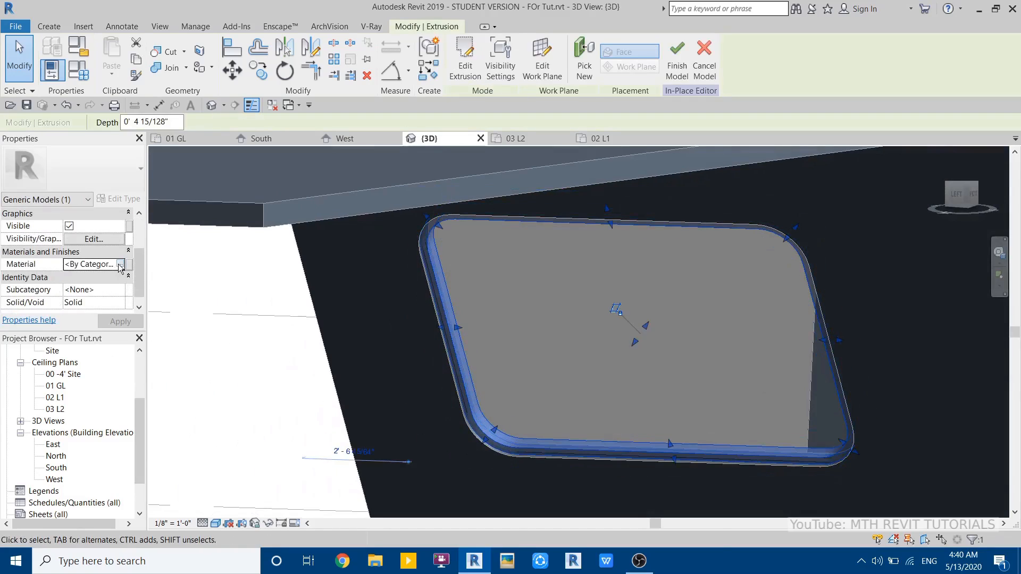
pyautogui.click(120, 265)
pyautogui.scroll(-2, 115, 379)
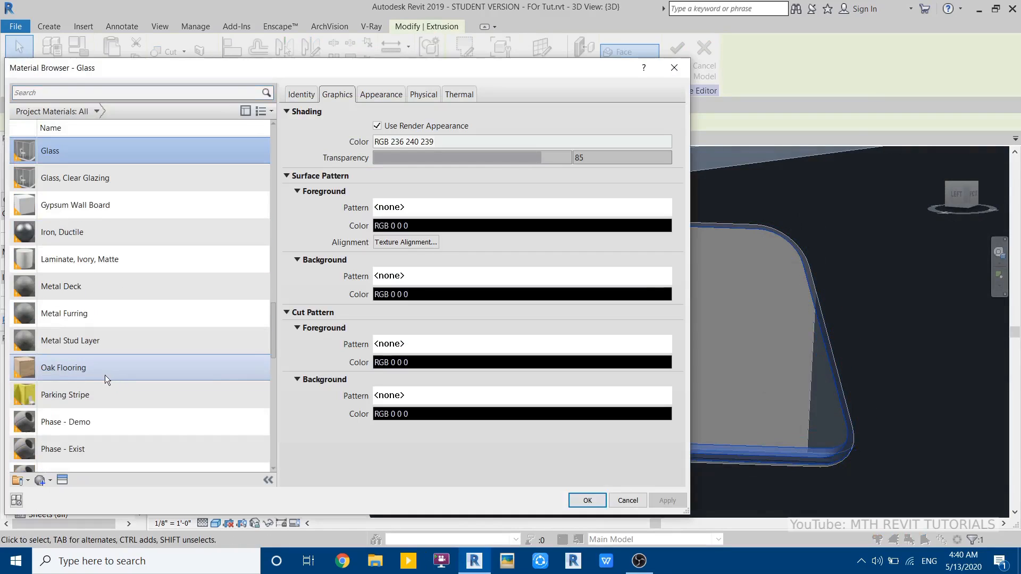
pyautogui.click(103, 373)
pyautogui.press('a')
pyautogui.click(80, 256)
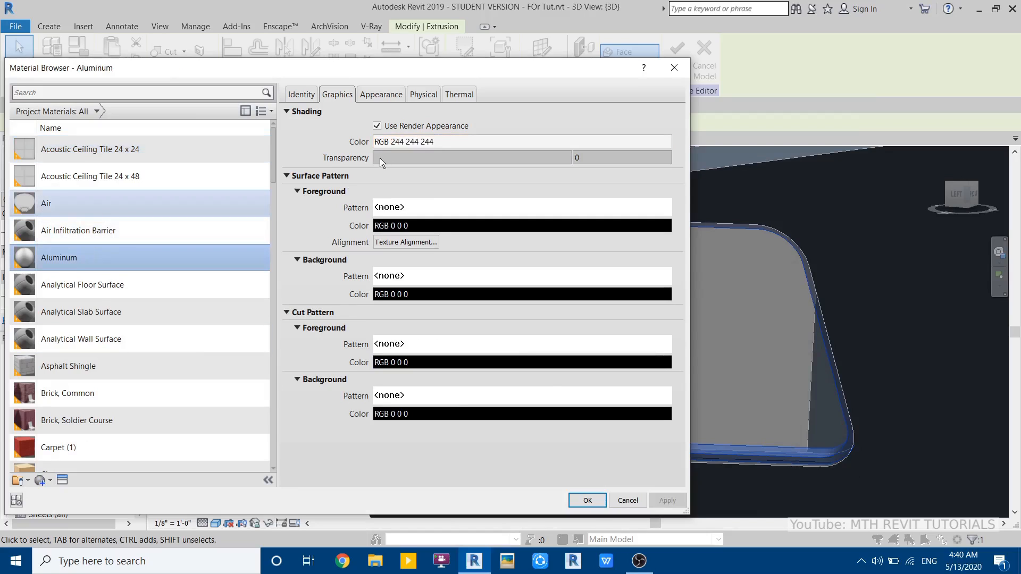
pyautogui.click(588, 500)
pyautogui.click(262, 368)
# - Finish the in-place model of the rounded window and view the whole building
pyautogui.keyDown('shift'); pyautogui.moveTo(262, 368); pyautogui.dragTo(416, 413, button='middle'); pyautogui.keyUp('shift')
pyautogui.scroll(-3, 416, 413)
pyautogui.keyDown('shift'); pyautogui.moveTo(372, 402); pyautogui.dragTo(404, 410, button='middle'); pyautogui.keyUp('shift')
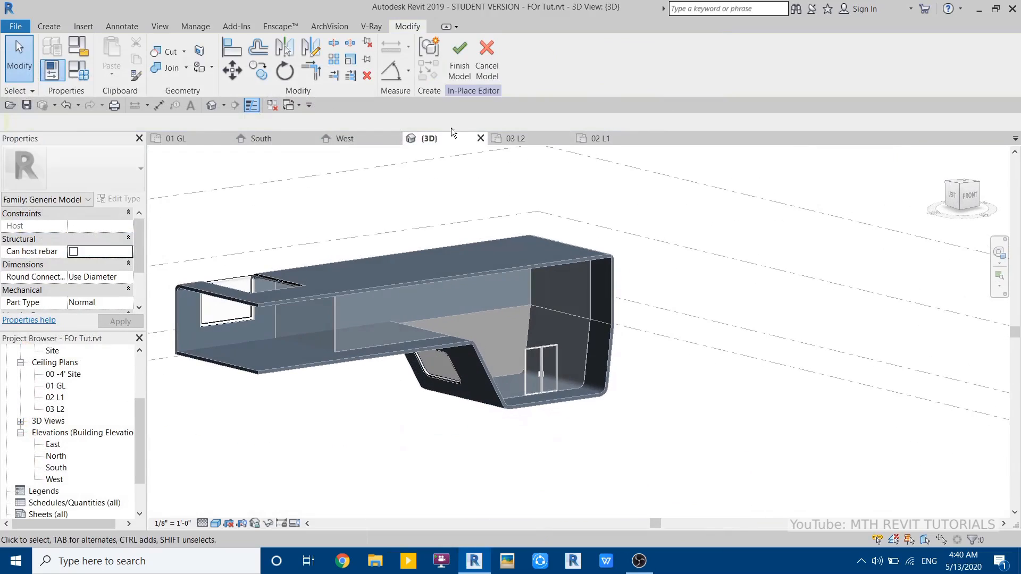
pyautogui.click(460, 75)
pyautogui.keyDown('shift'); pyautogui.moveTo(551, 398); pyautogui.dragTo(405, 449, button='middle'); pyautogui.keyUp('shift')
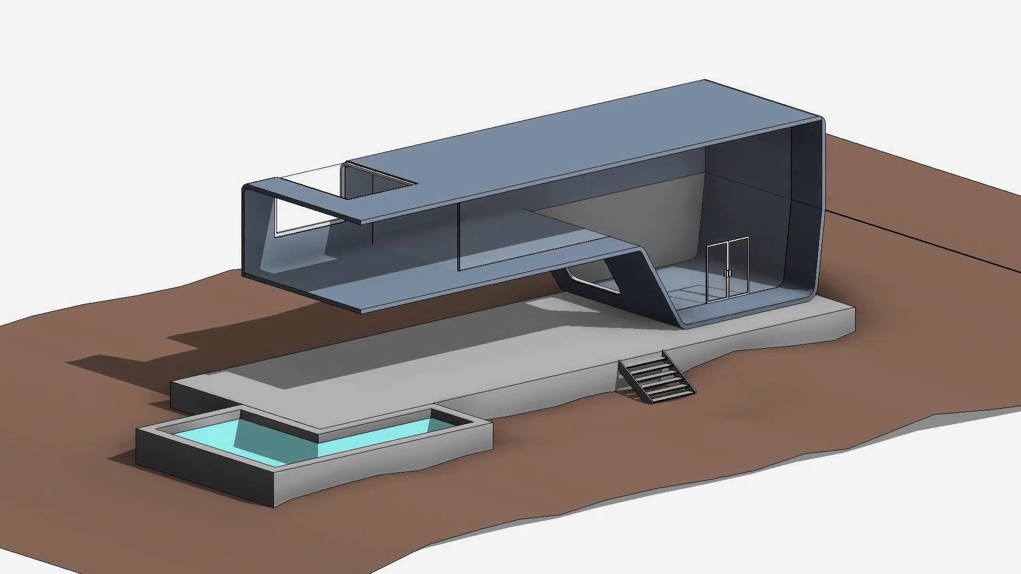